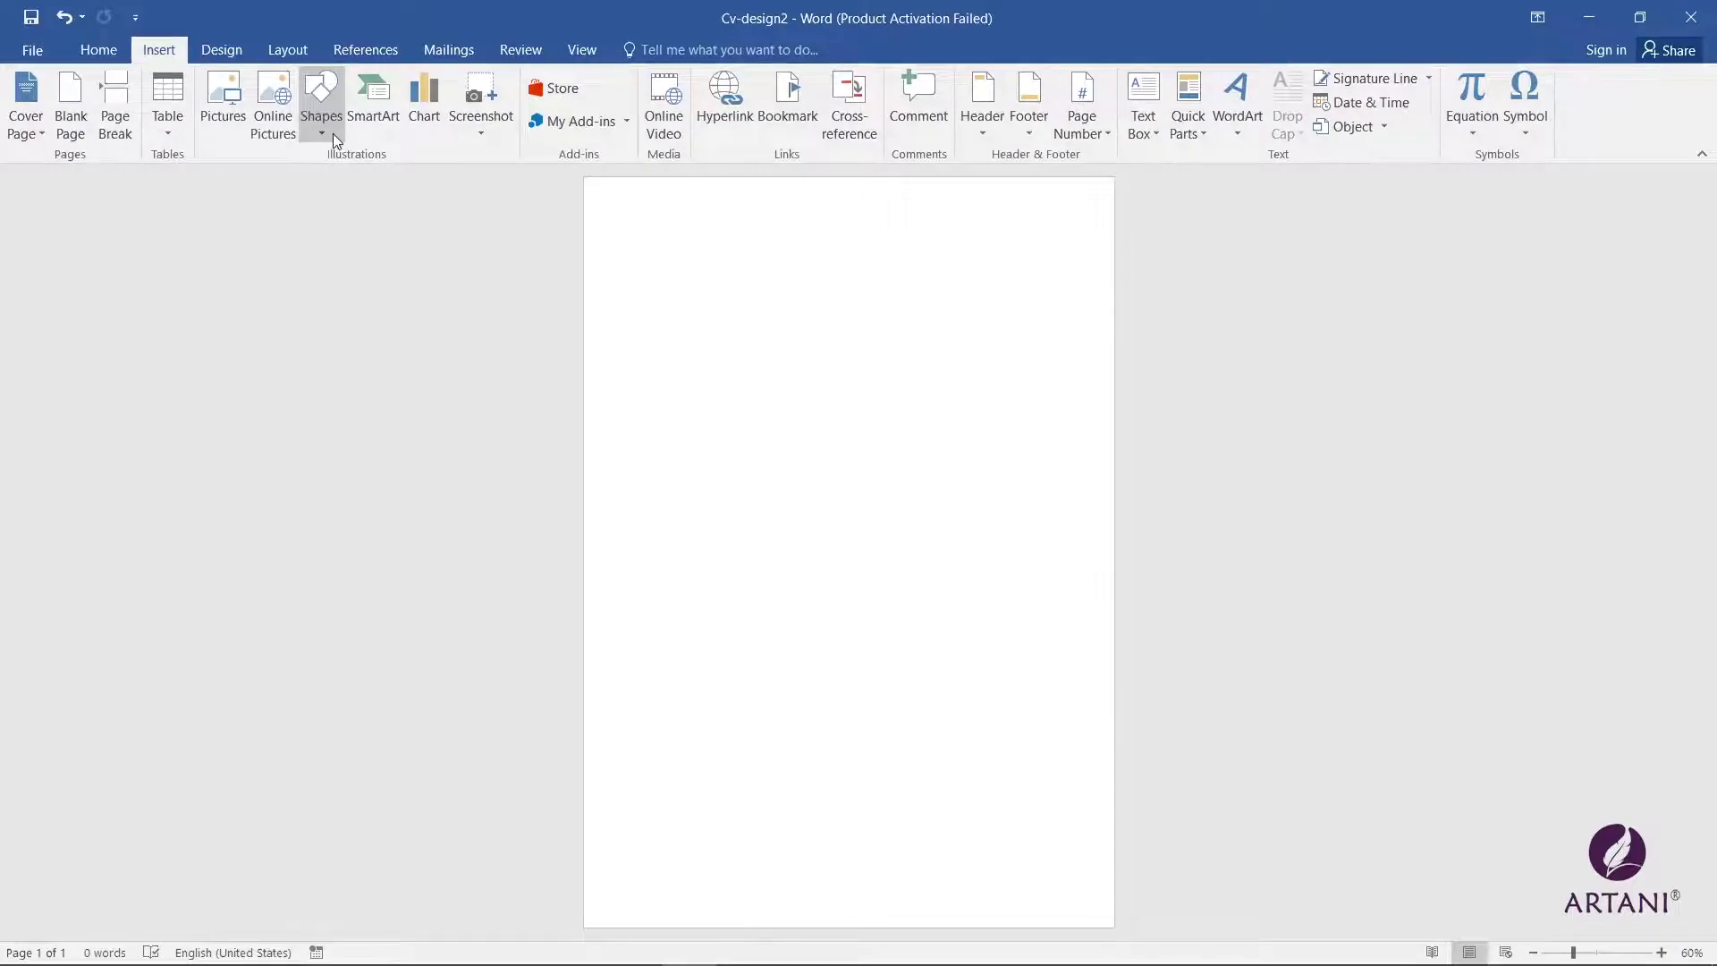
Step: Draw a blue rectangle about 8.24" by 2.68" across the top, stretched to the left page edge
left_click(333, 133)
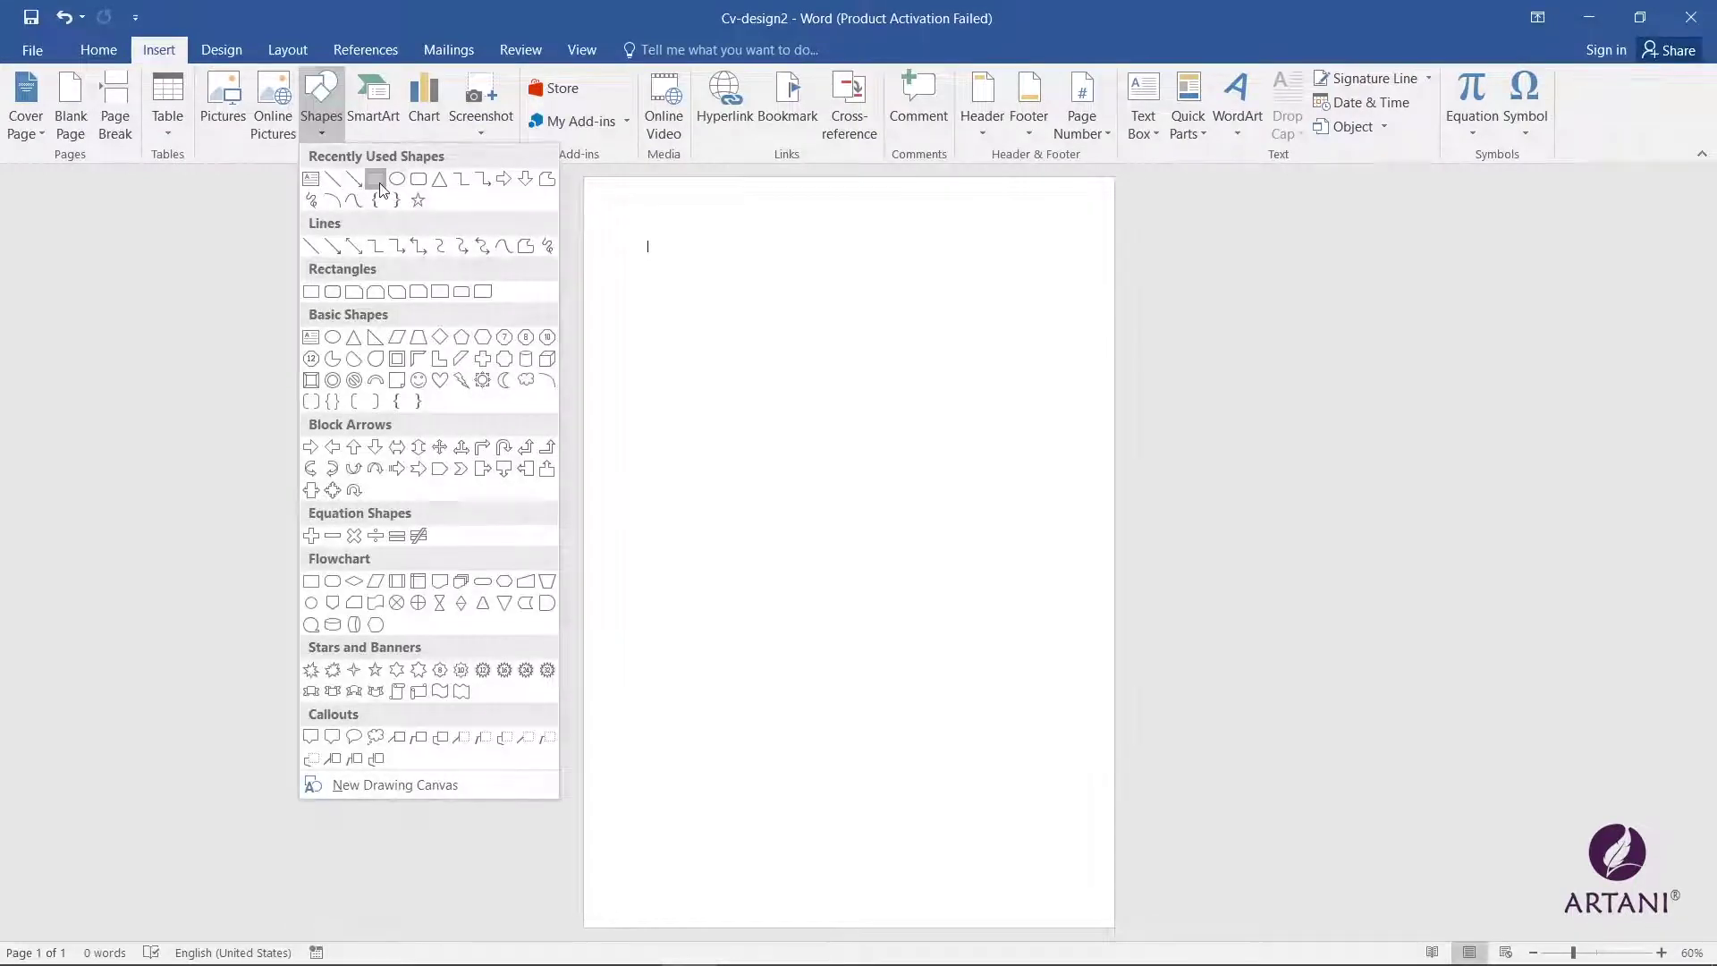
left_click(396, 179)
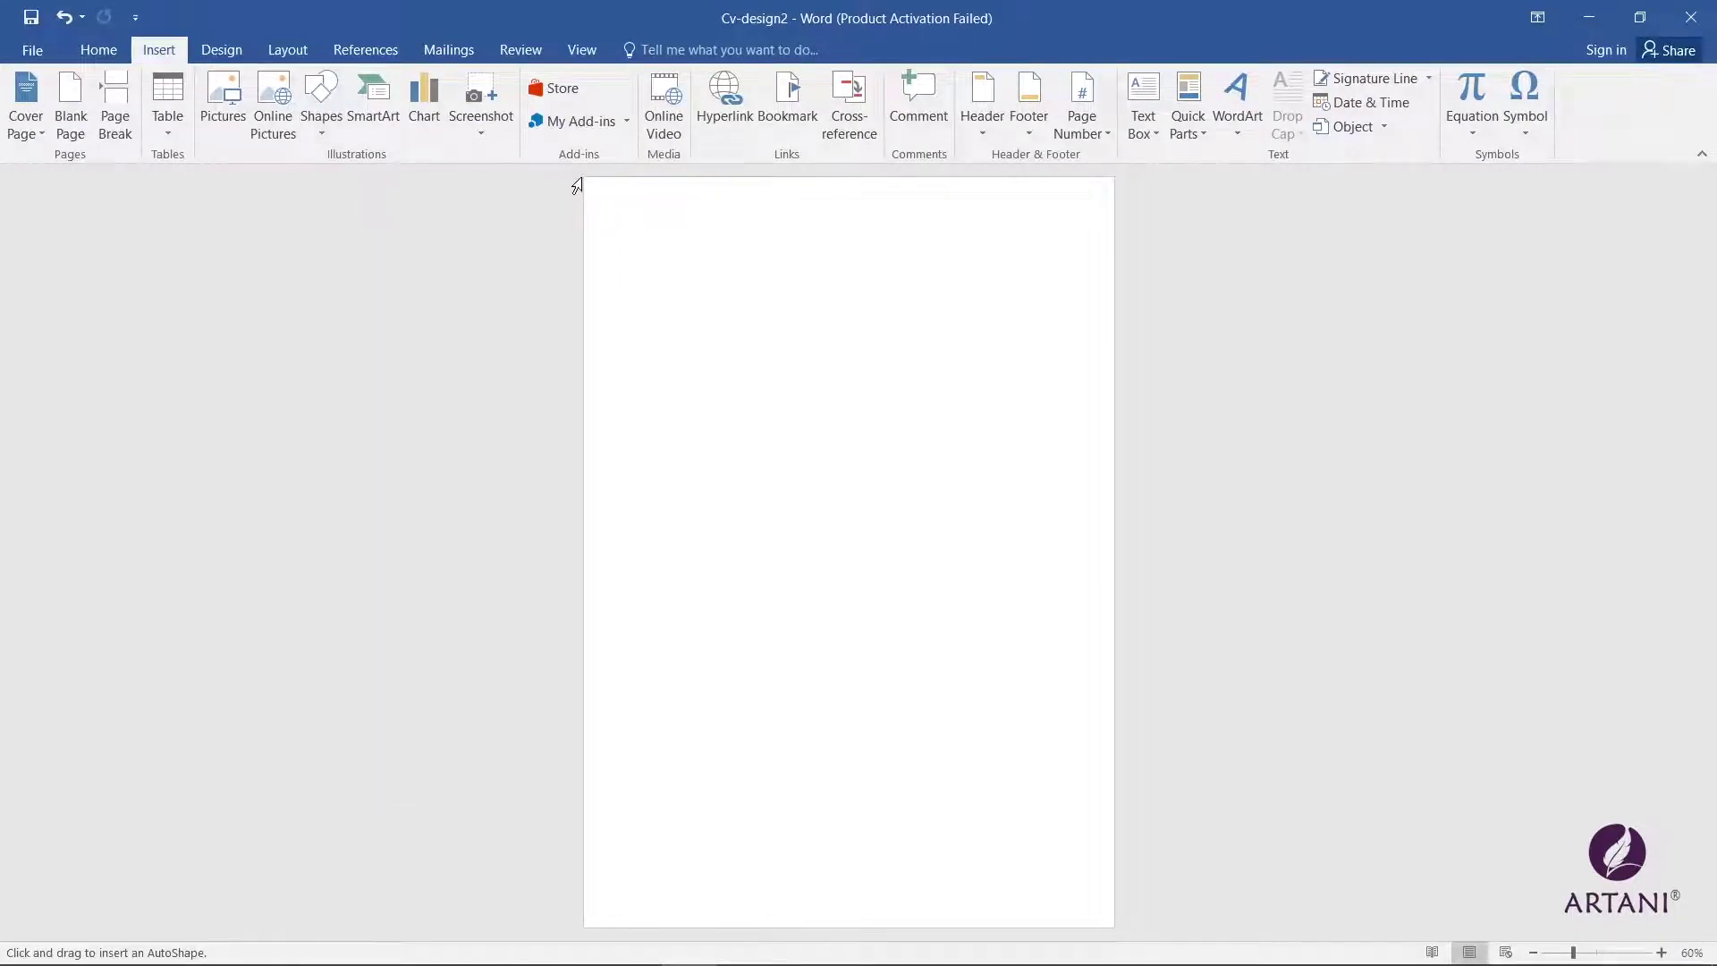
mouse_move(585, 178)
left_mouse_down()
mouse_move(656, 264)
mouse_move(958, 363)
mouse_move(1112, 352)
left_mouse_up()
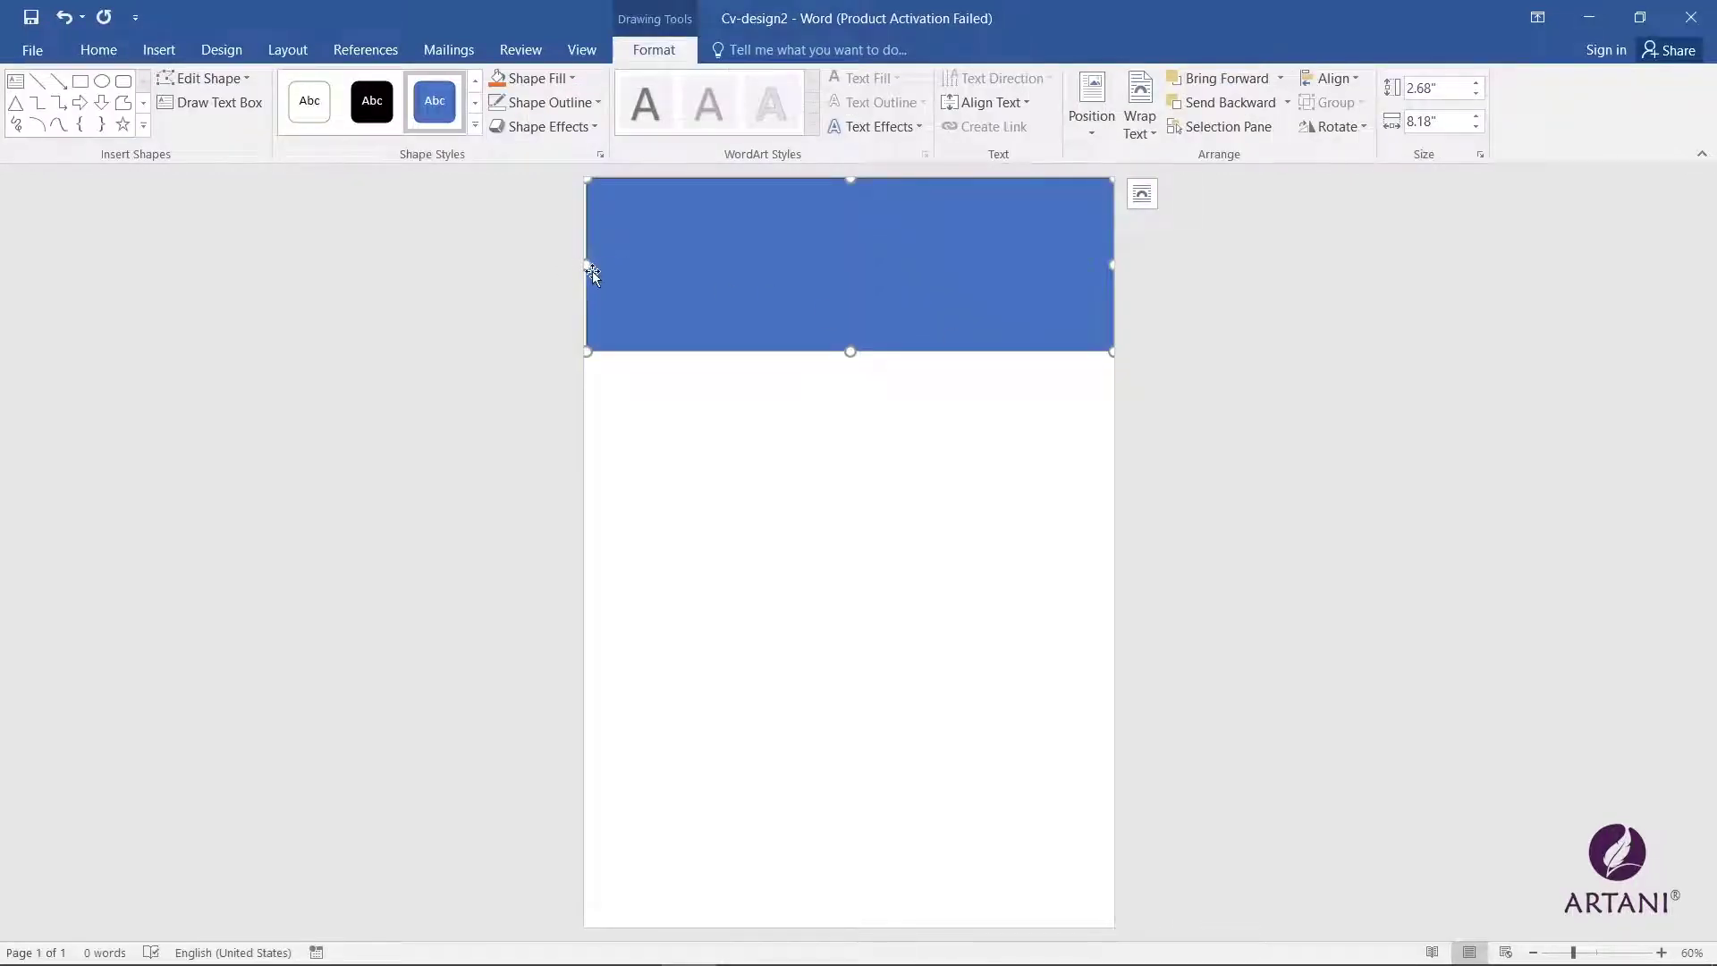
left_click_drag(589, 270, 582, 268)
left_click(79, 83)
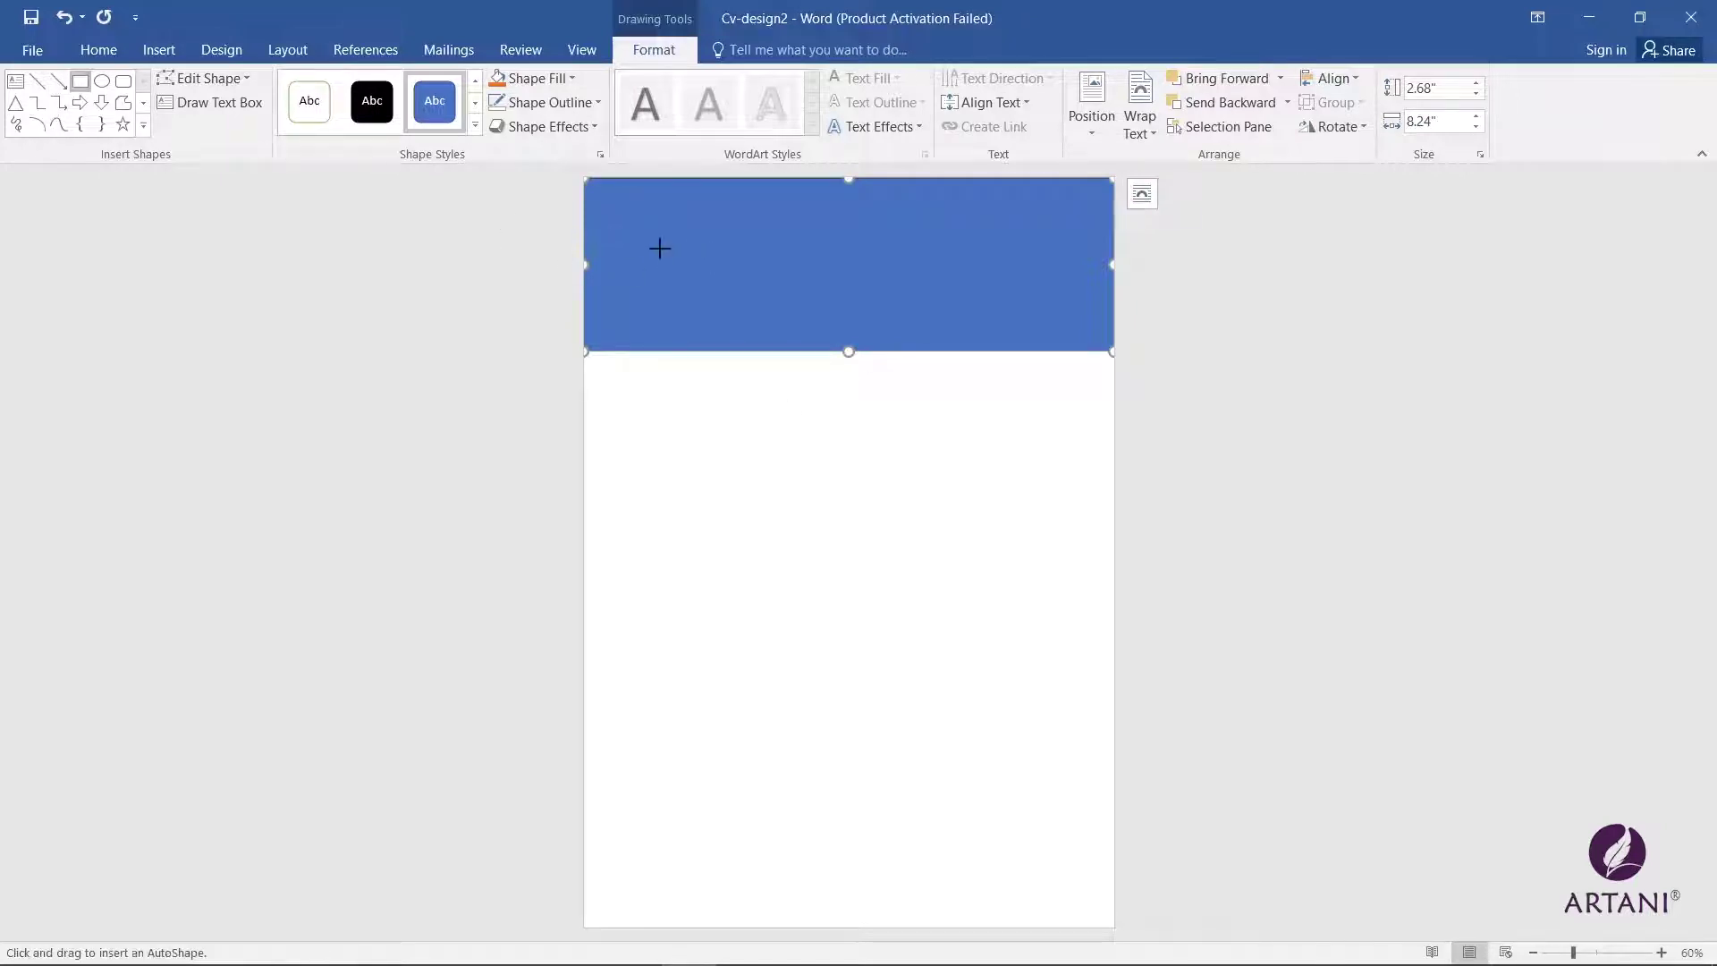
Step: Draw a tall rectangle down the left side and give it a grey gradient fill
mouse_move(657, 242)
left_mouse_down()
mouse_move(843, 605)
mouse_move(805, 921)
left_mouse_up()
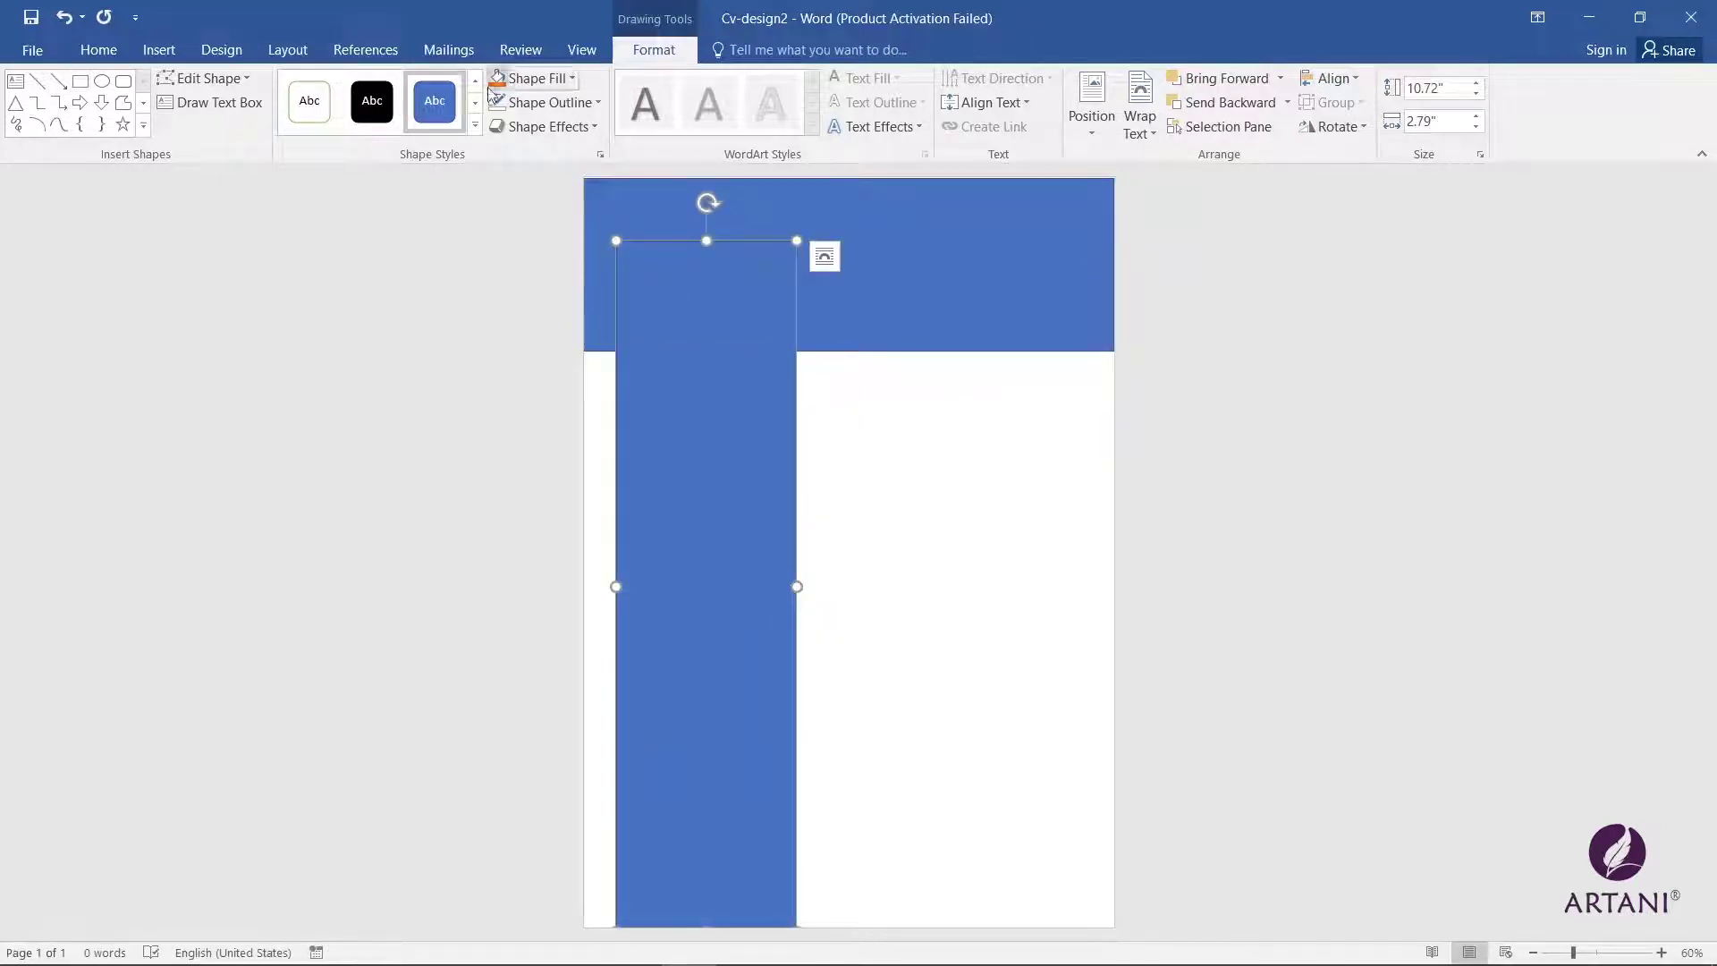
left_click(475, 125)
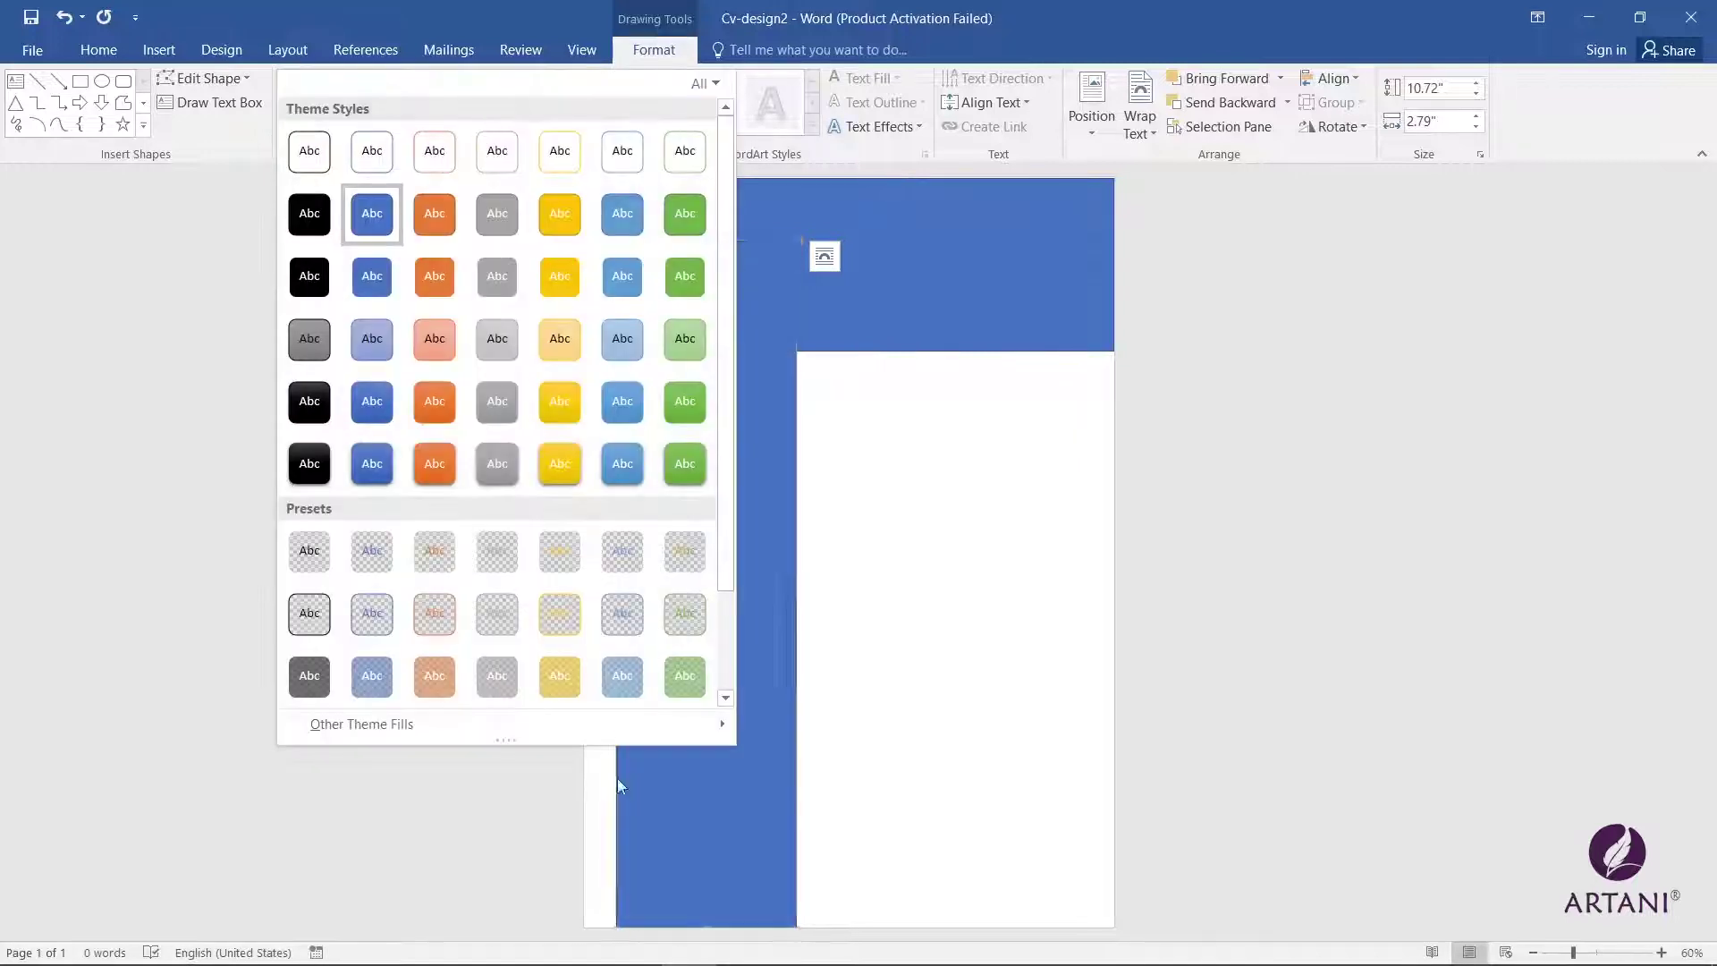
mouse_move(451, 730)
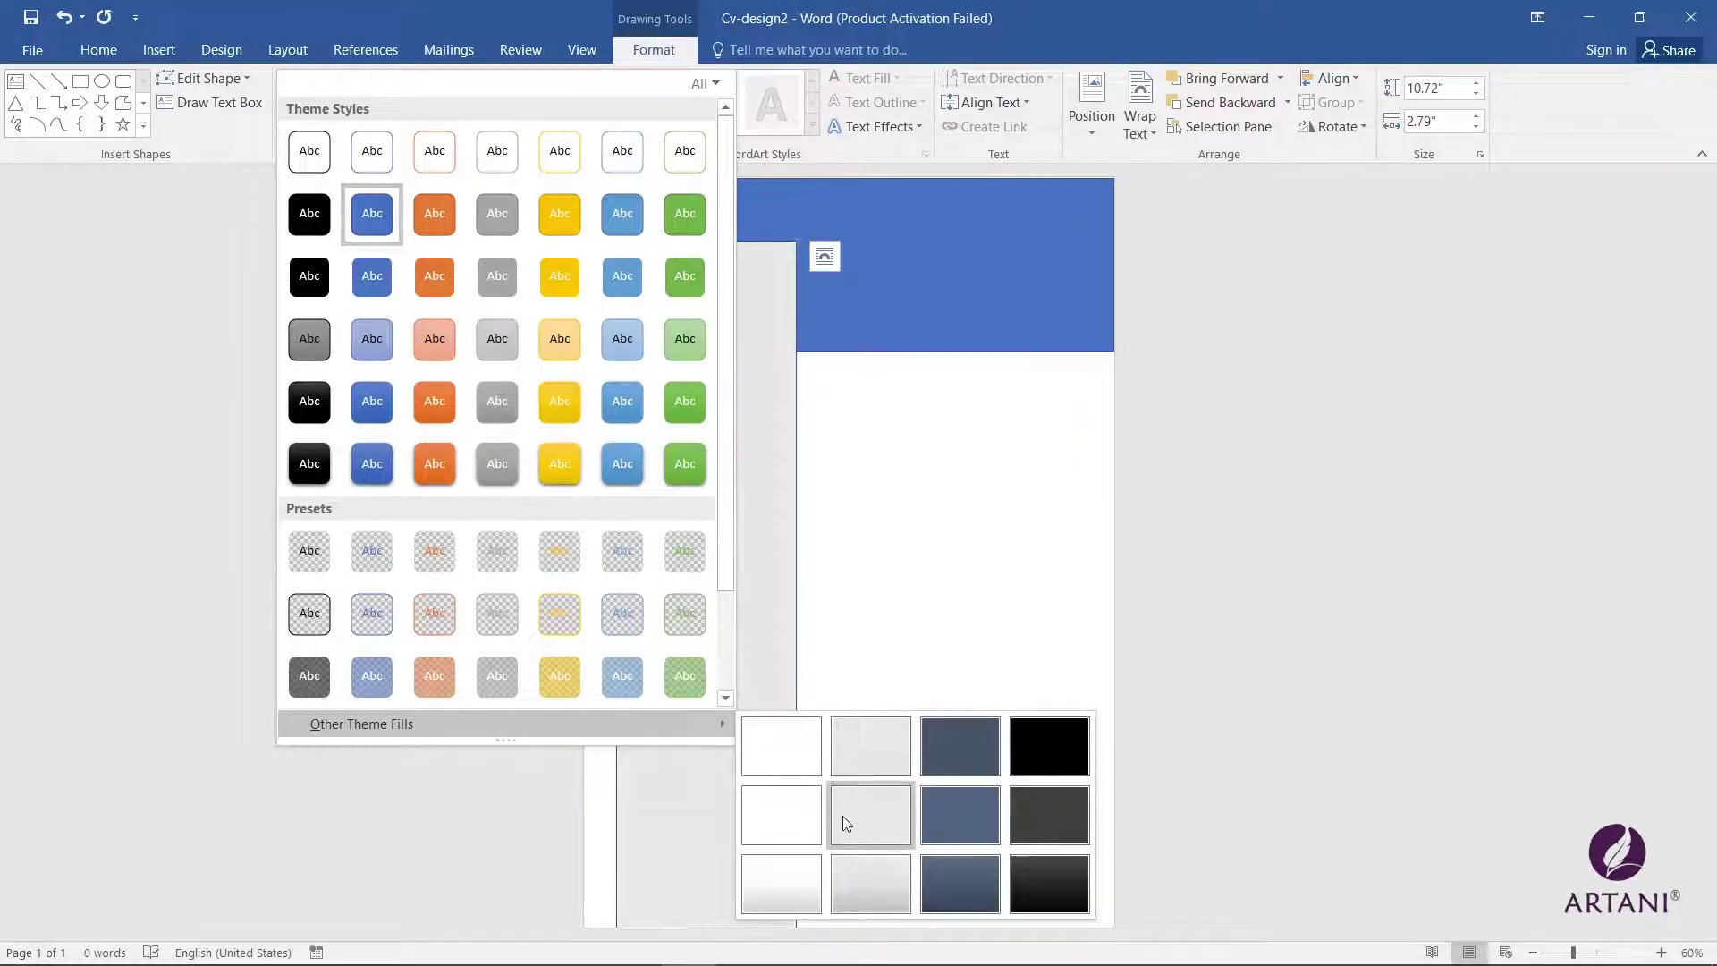
left_click(859, 877)
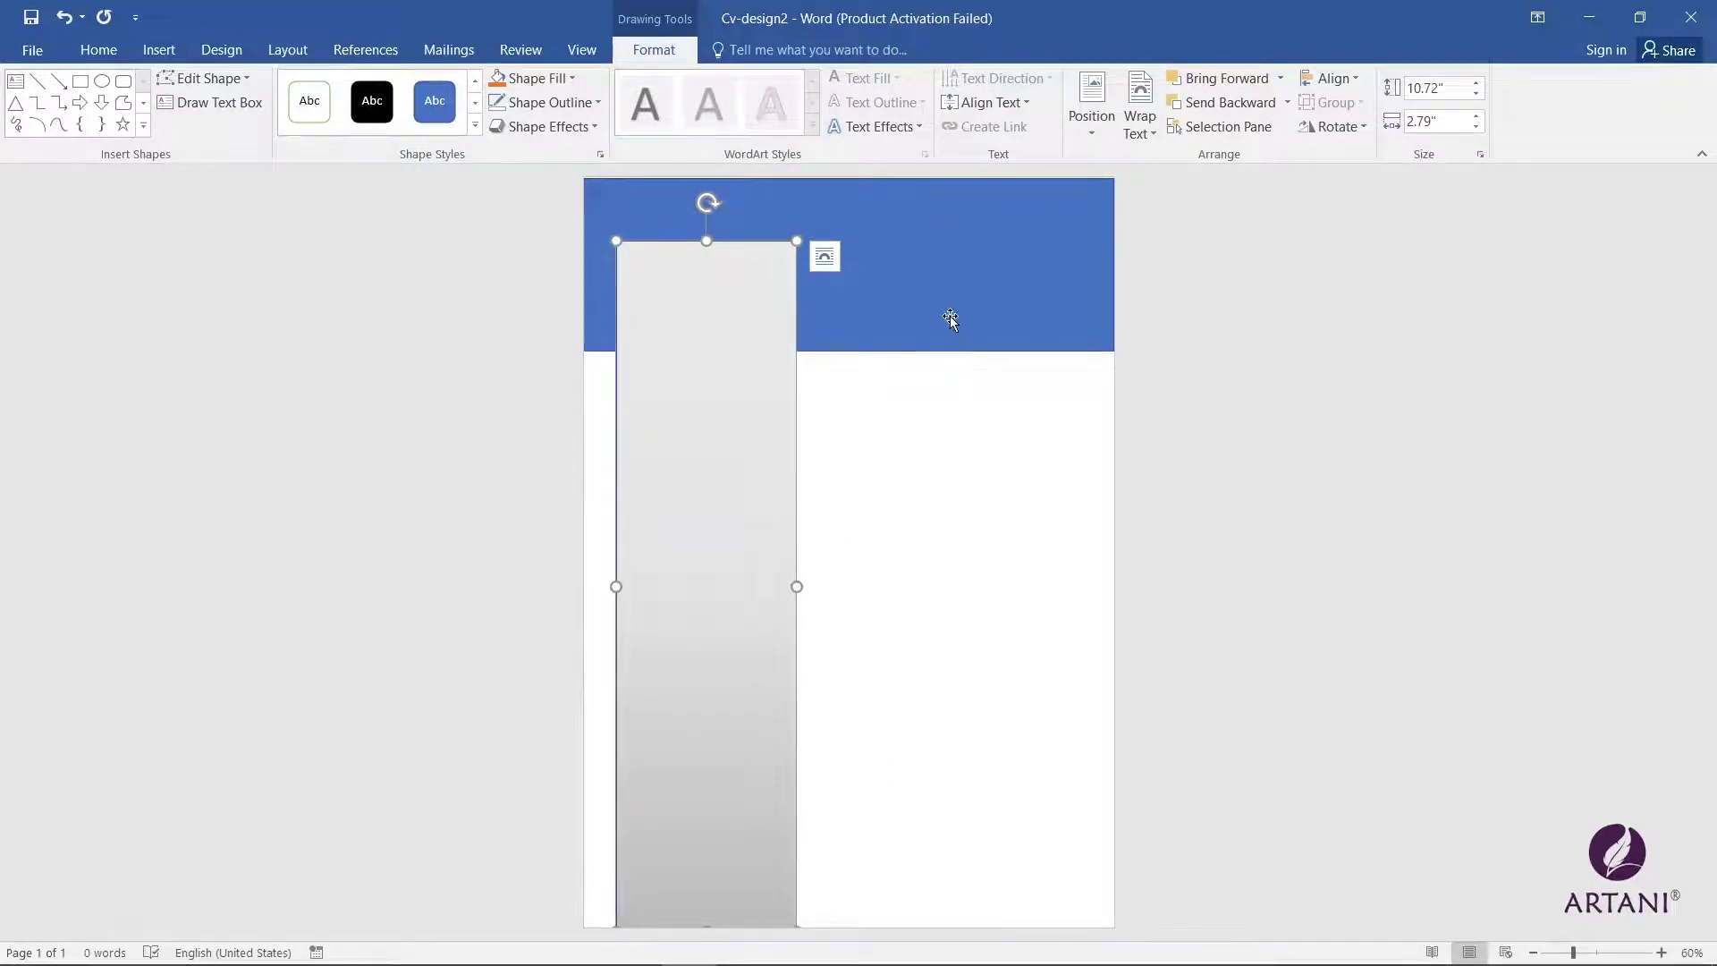
Step: Set No Outline on both the blue header and the grey sidebar
left_click(642, 185)
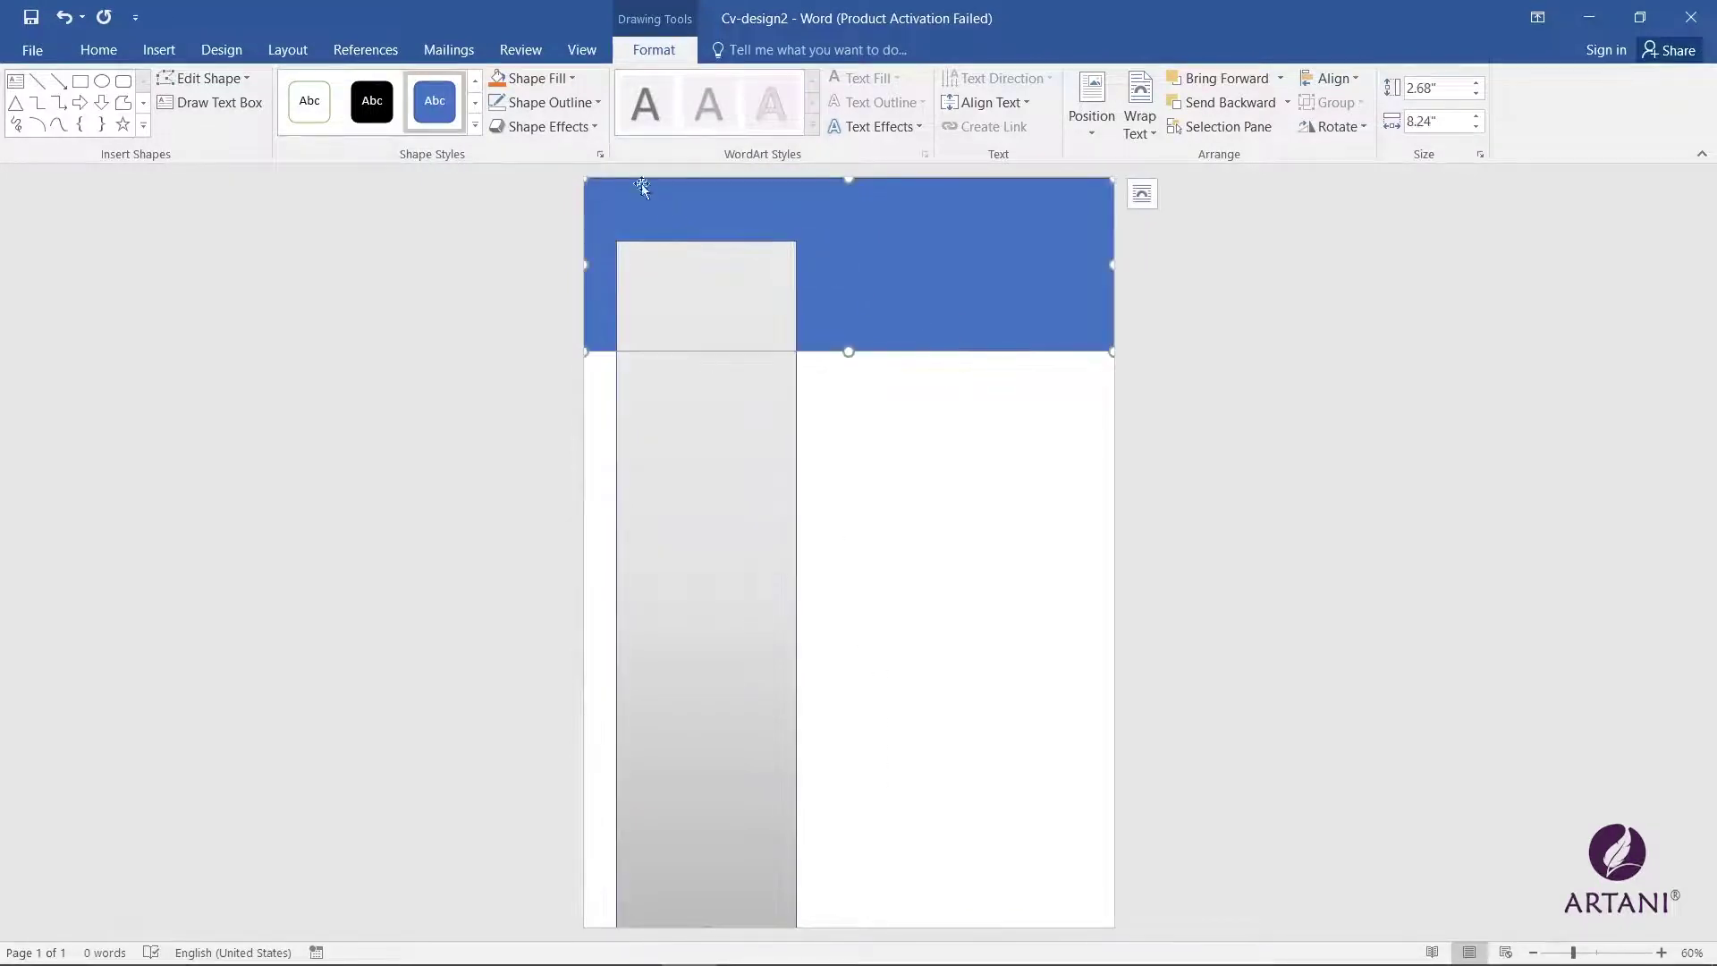
left_click(560, 82)
left_click(560, 83)
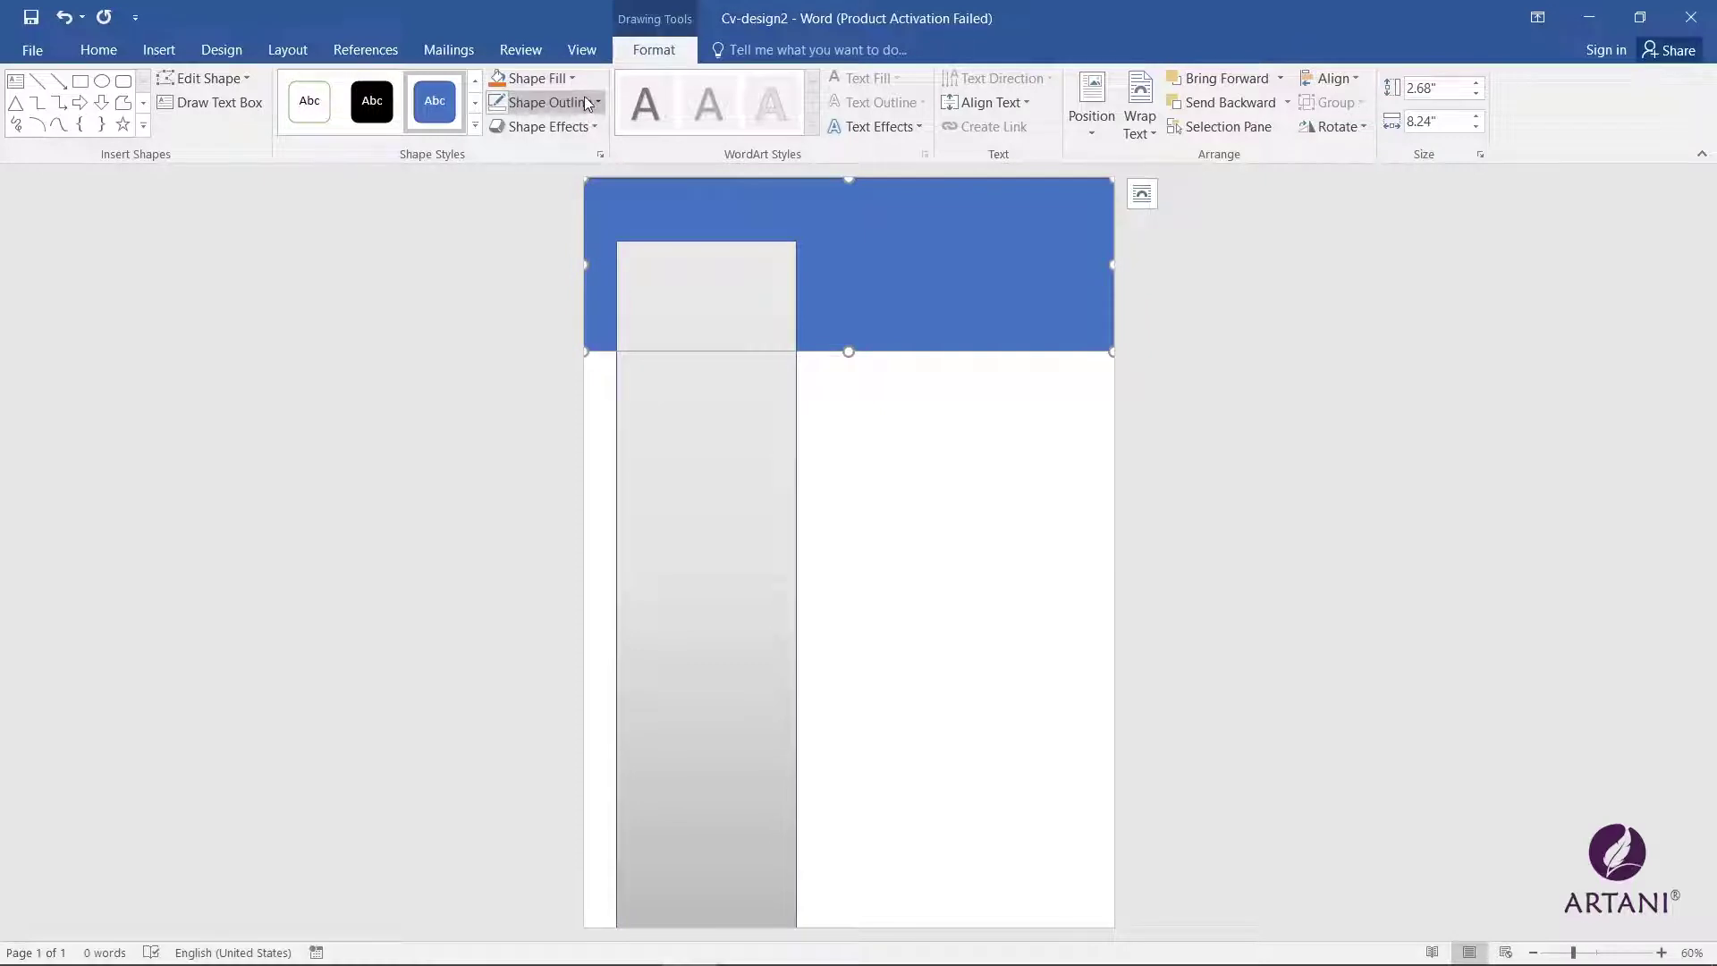
left_click(592, 103)
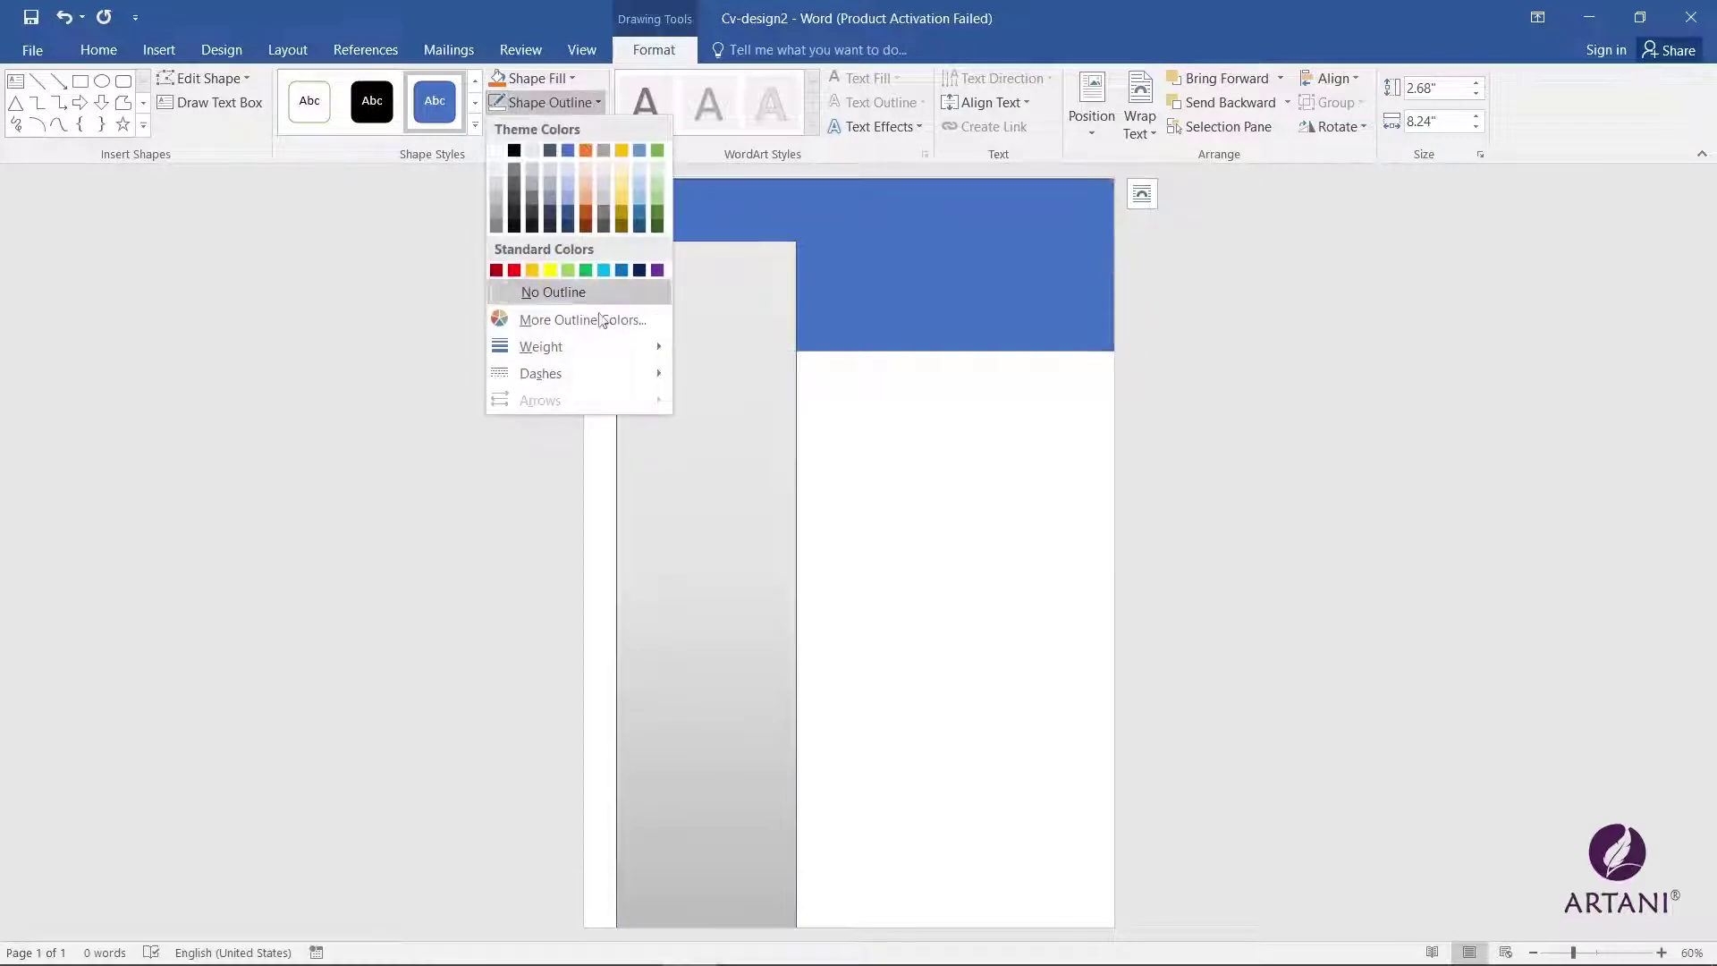
left_click(550, 293)
left_click(692, 521)
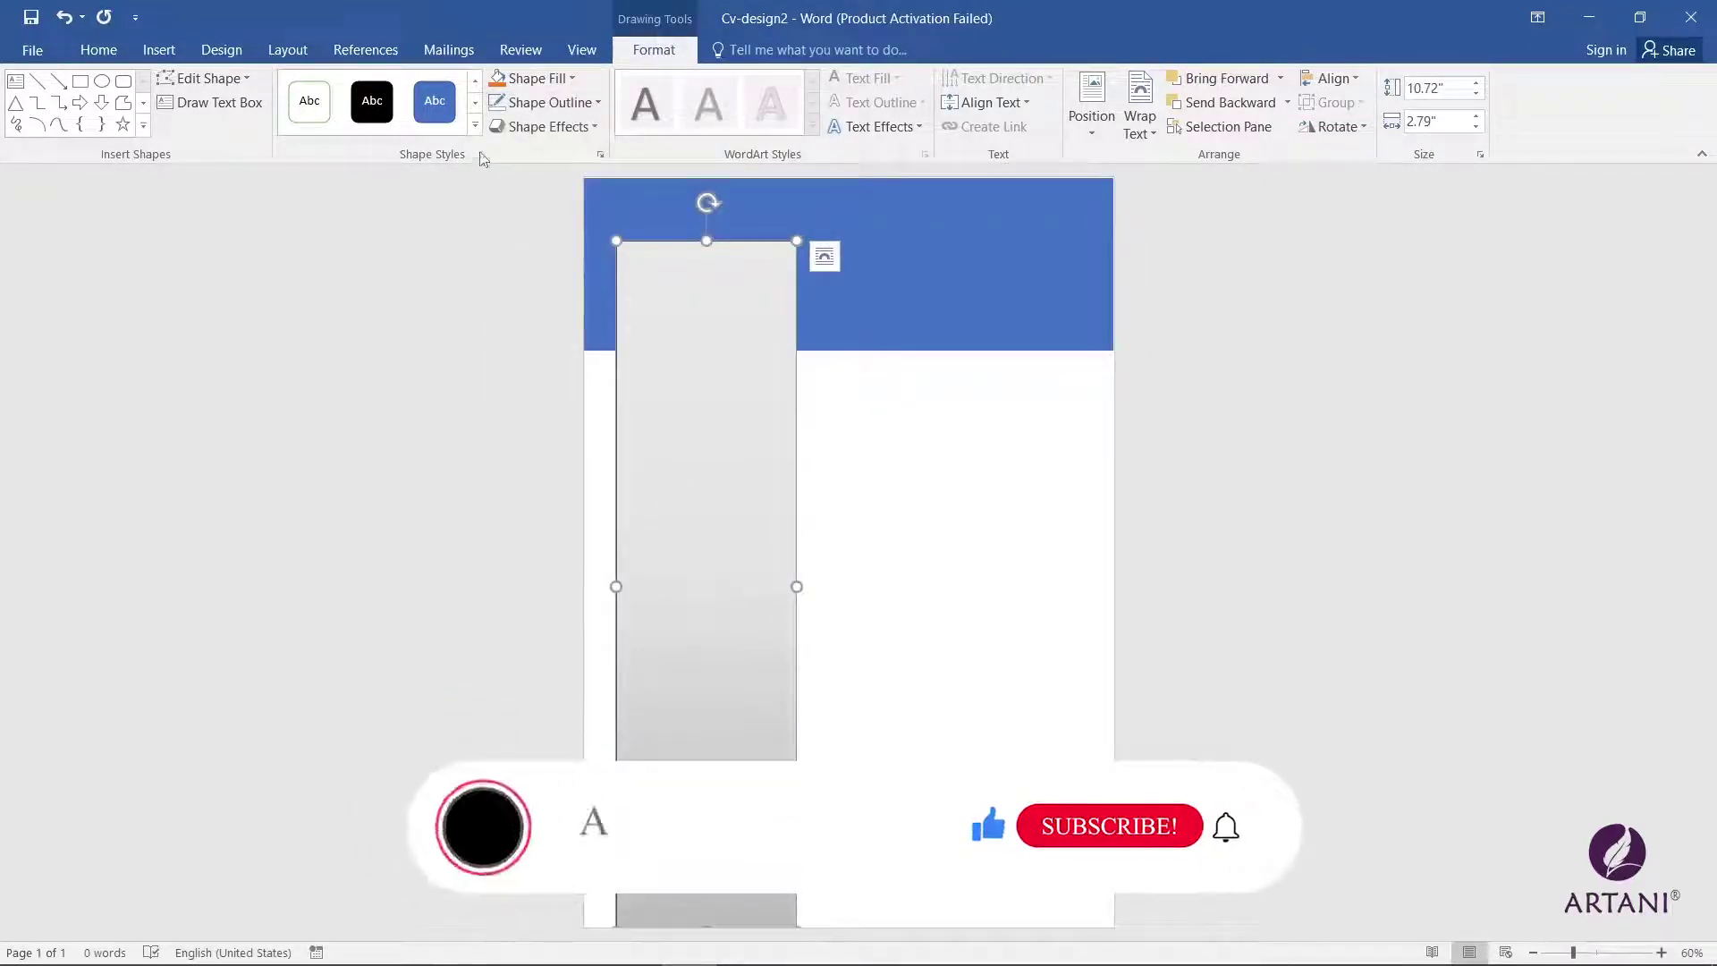
left_click(523, 103)
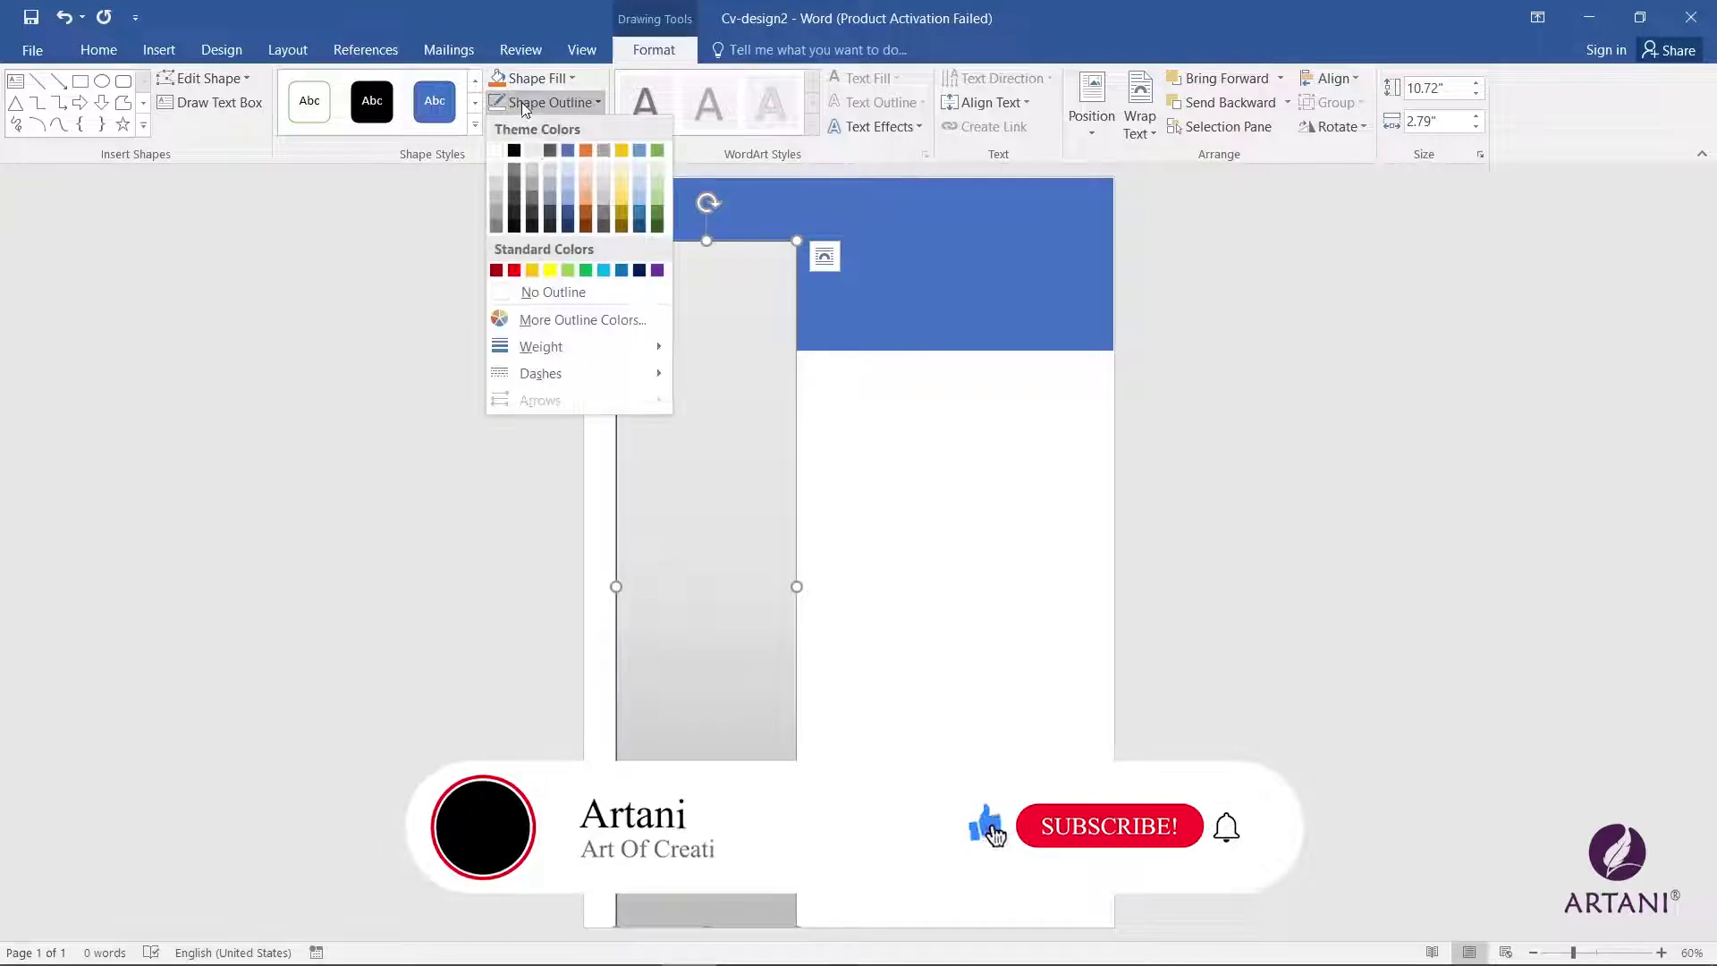
left_click(577, 299)
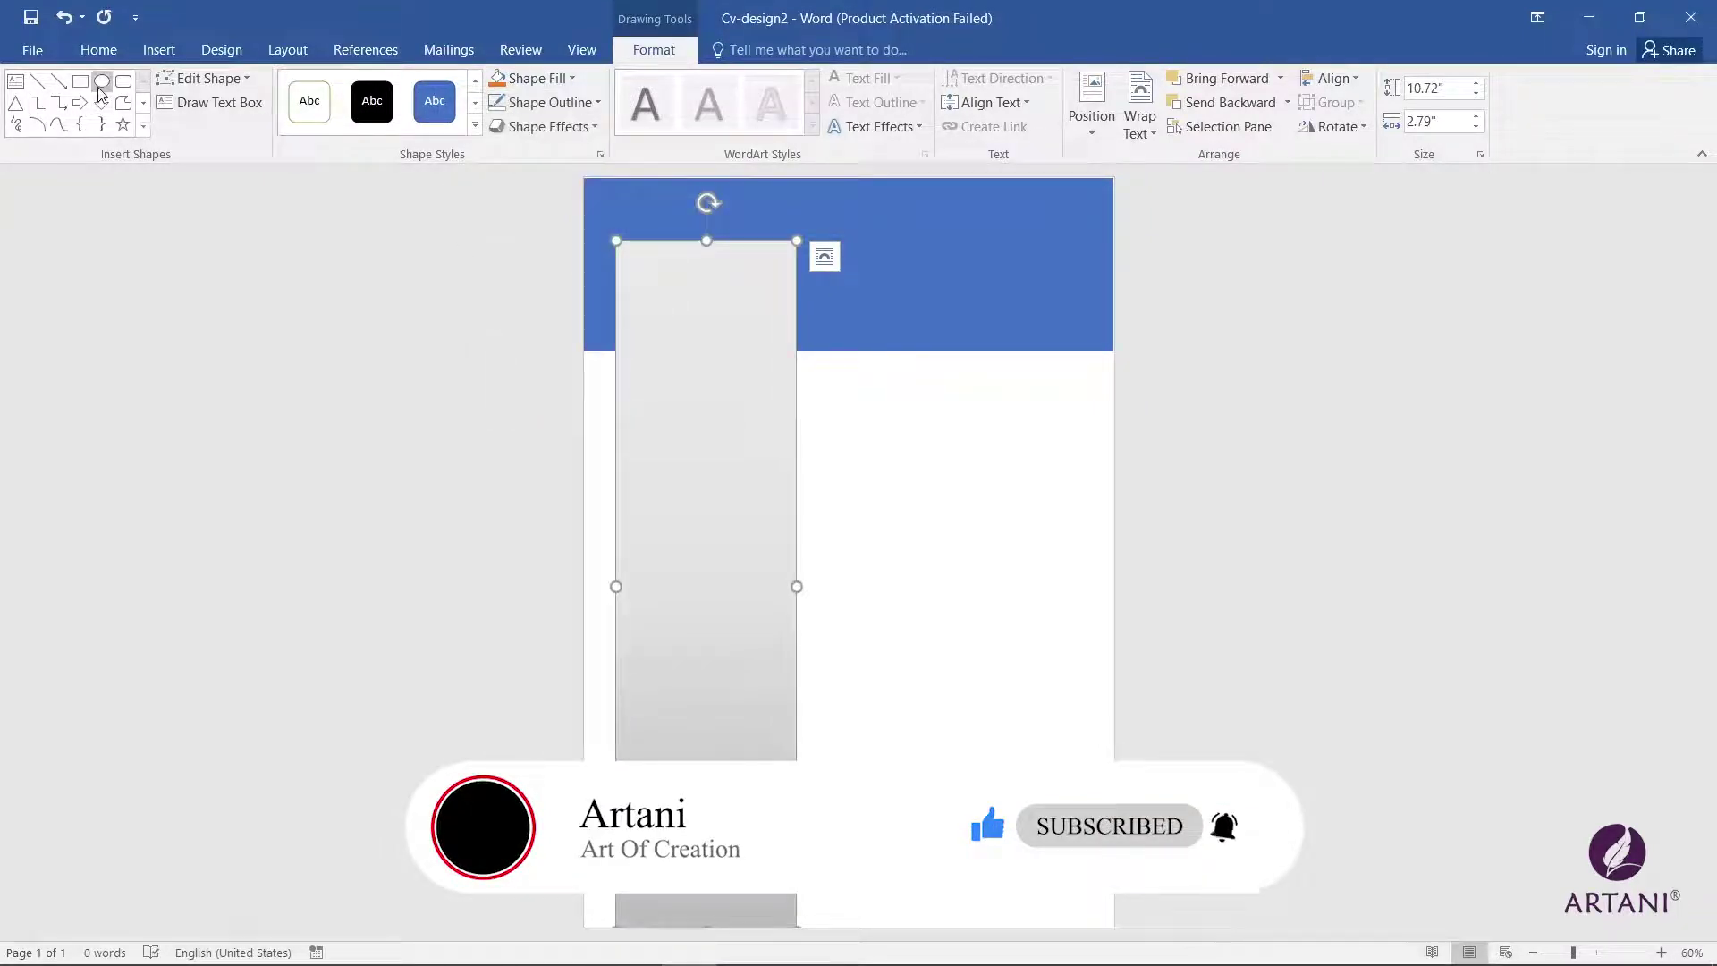
Step: Draw a 2.17" blue circle at the top of the grey sidebar, overlapping the header
left_click(102, 81)
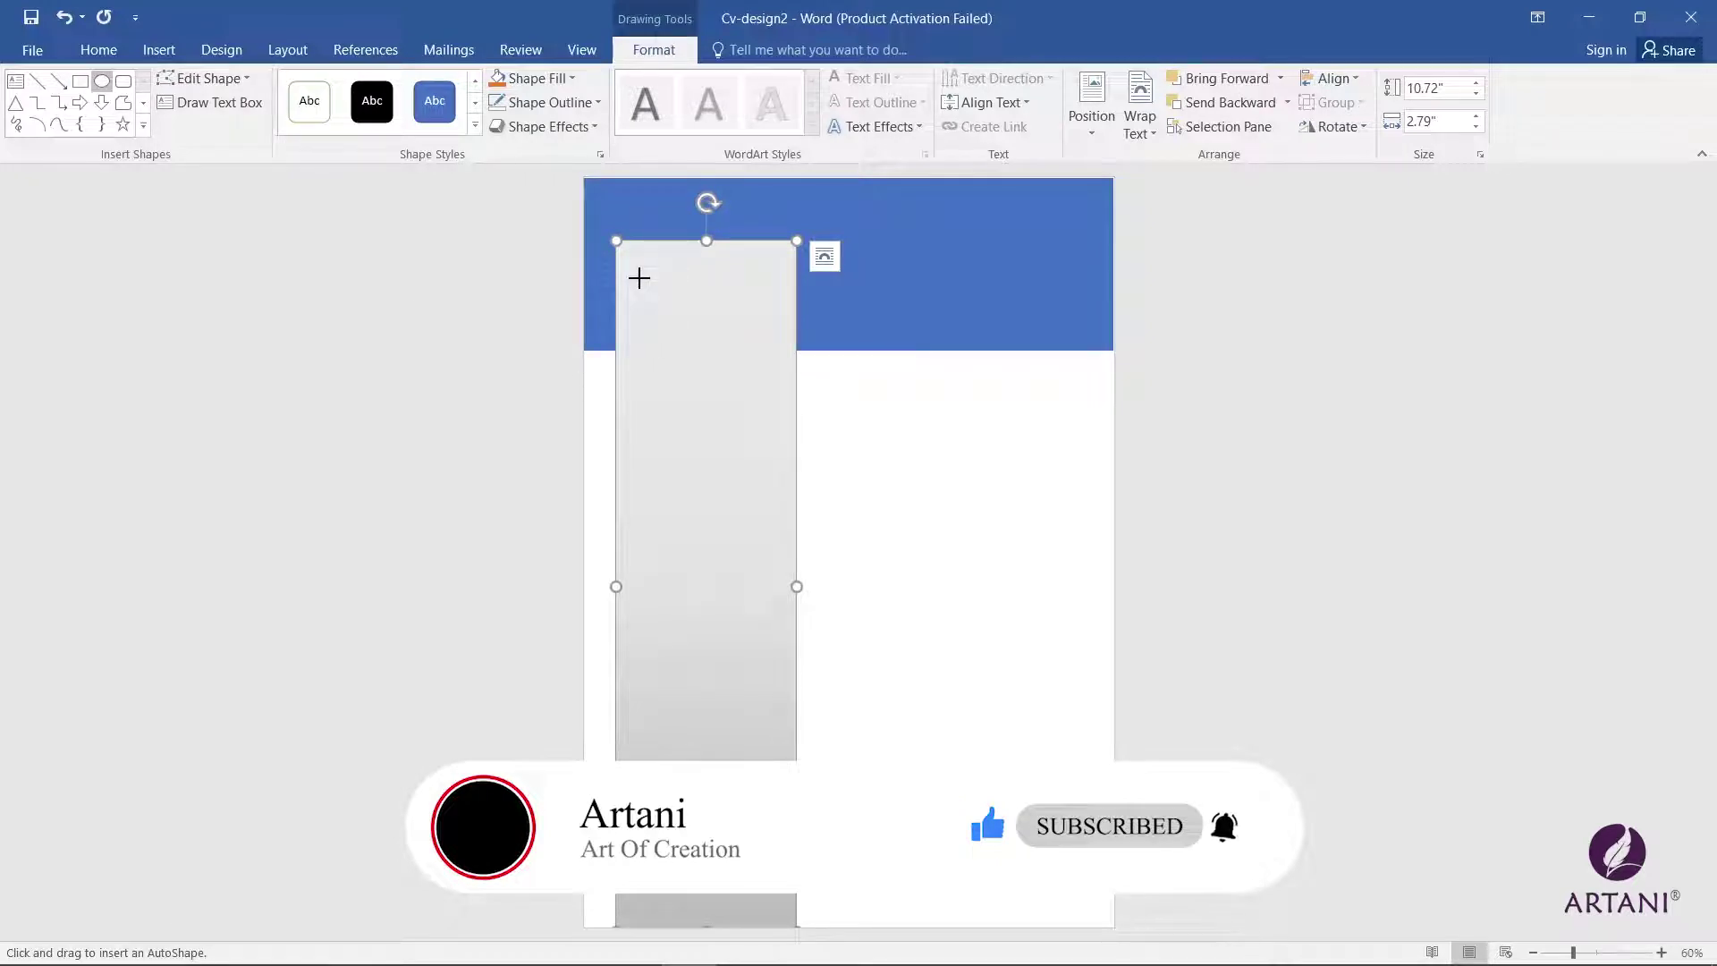
left_click_drag(659, 287, 774, 426)
left_click_drag(726, 368, 698, 339)
left_click(845, 279)
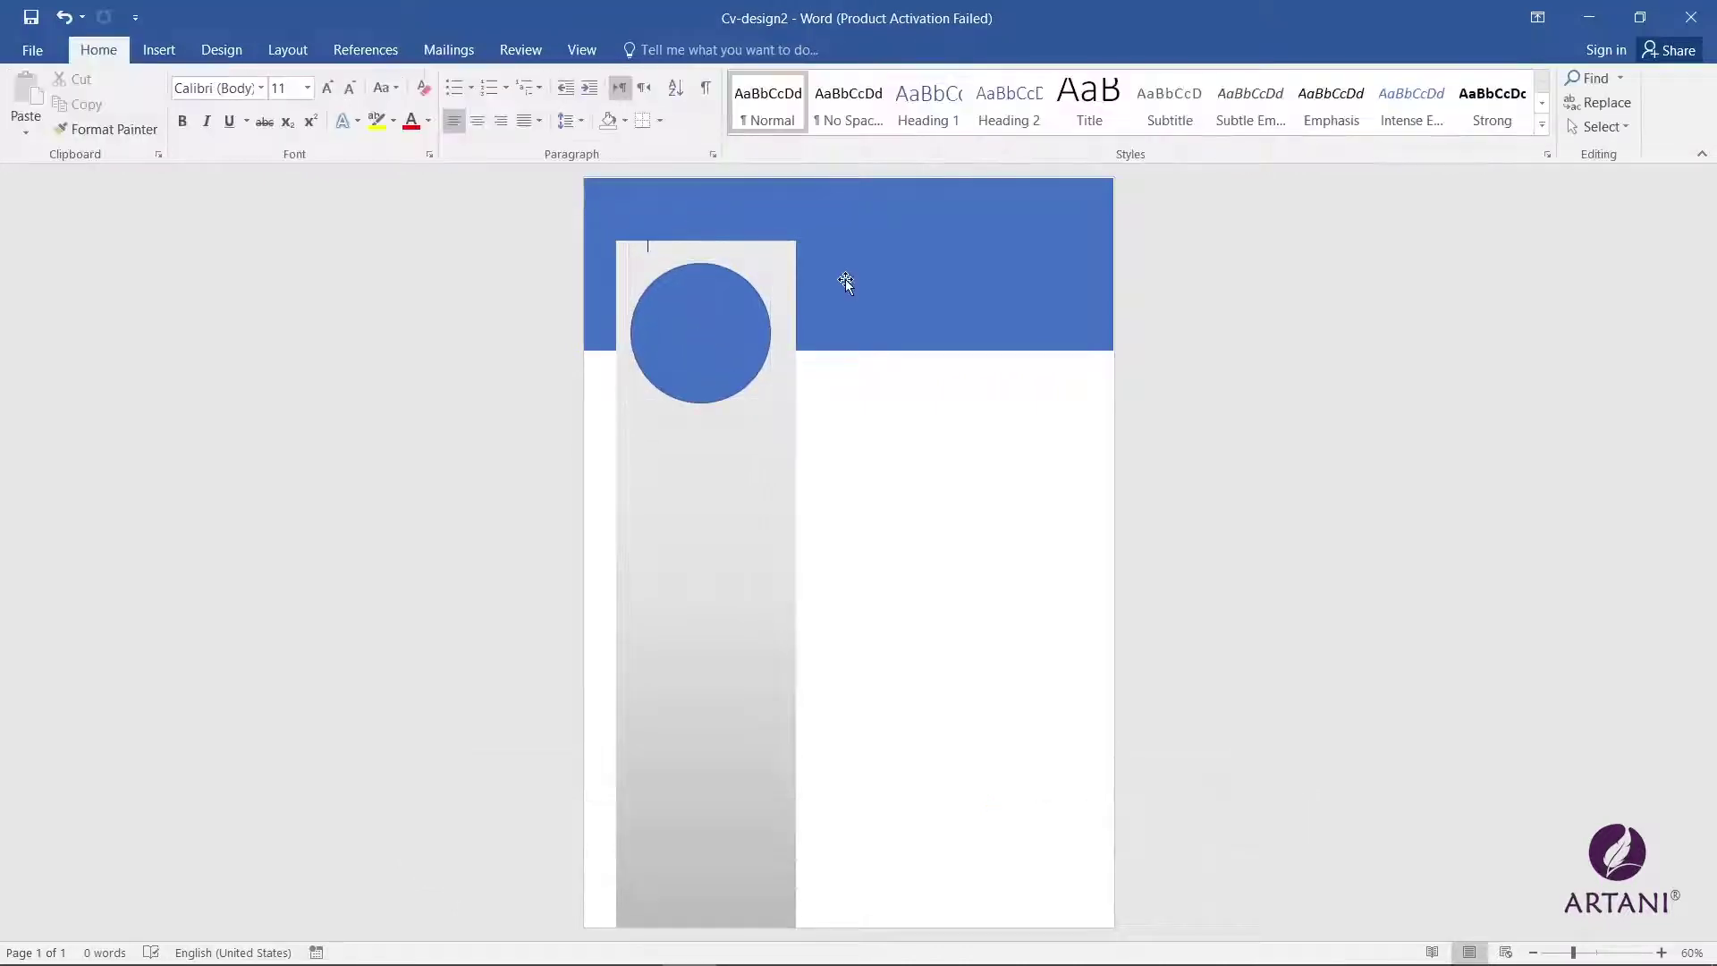
Step: Attempt to insert an online picture, then dismiss the internet-connection warning
left_click(157, 51)
left_click(280, 125)
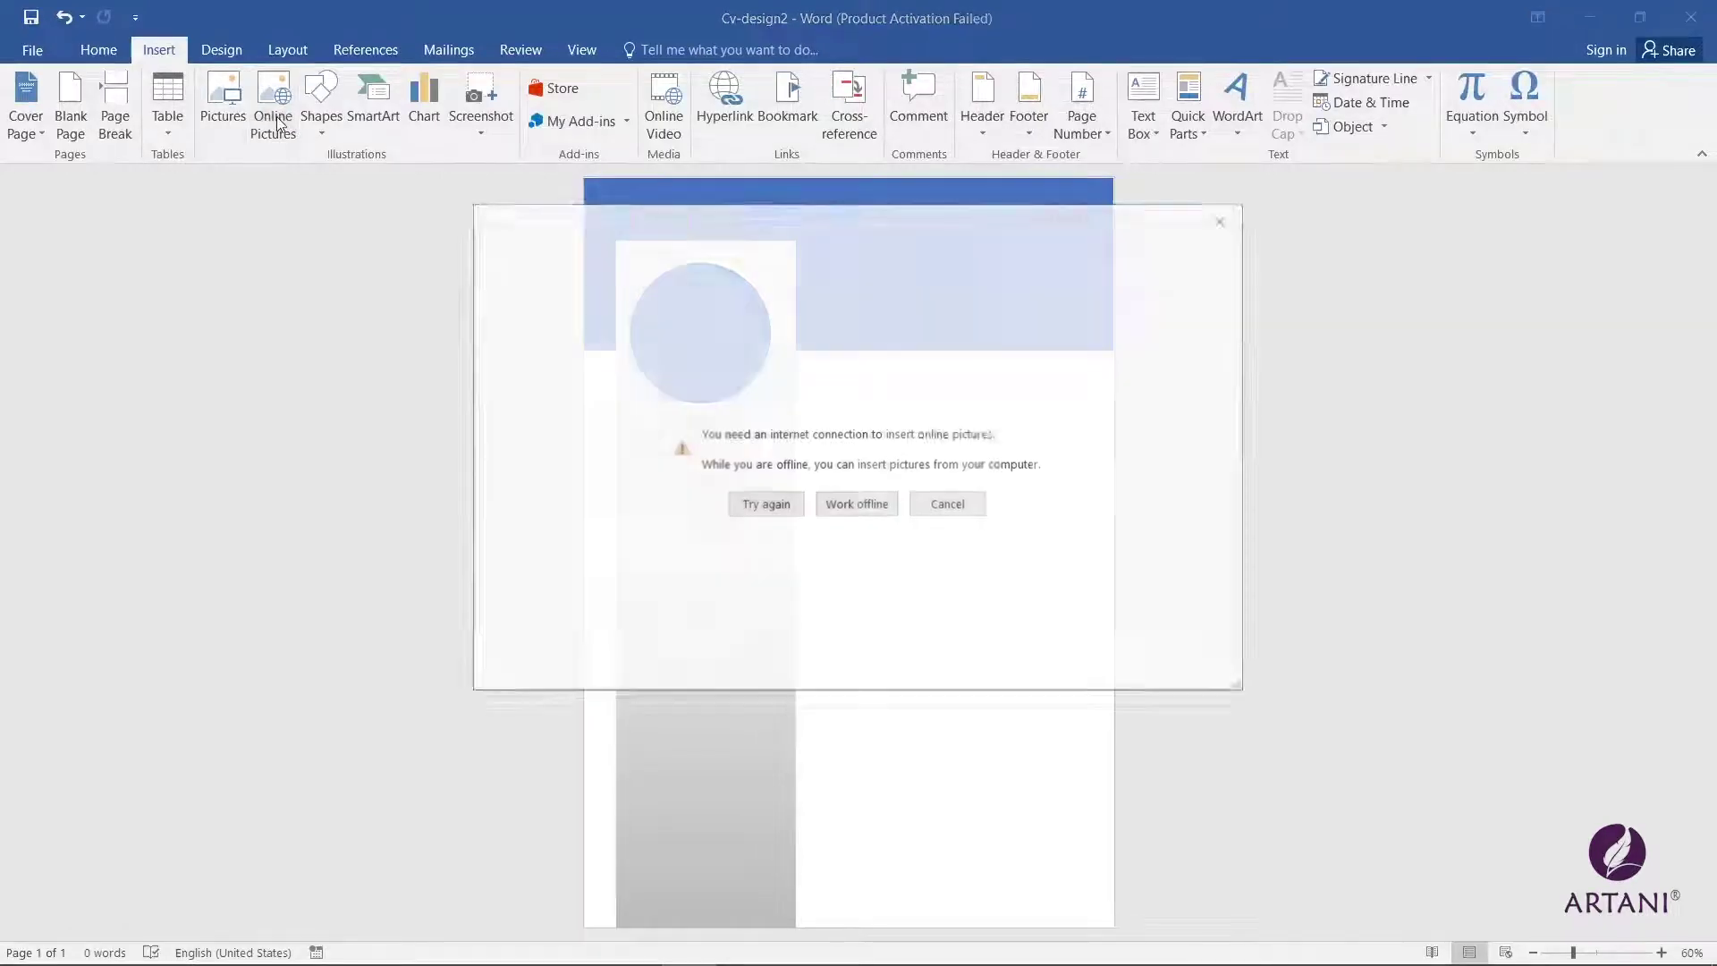
left_click(947, 501)
left_click(321, 106)
left_click(318, 337)
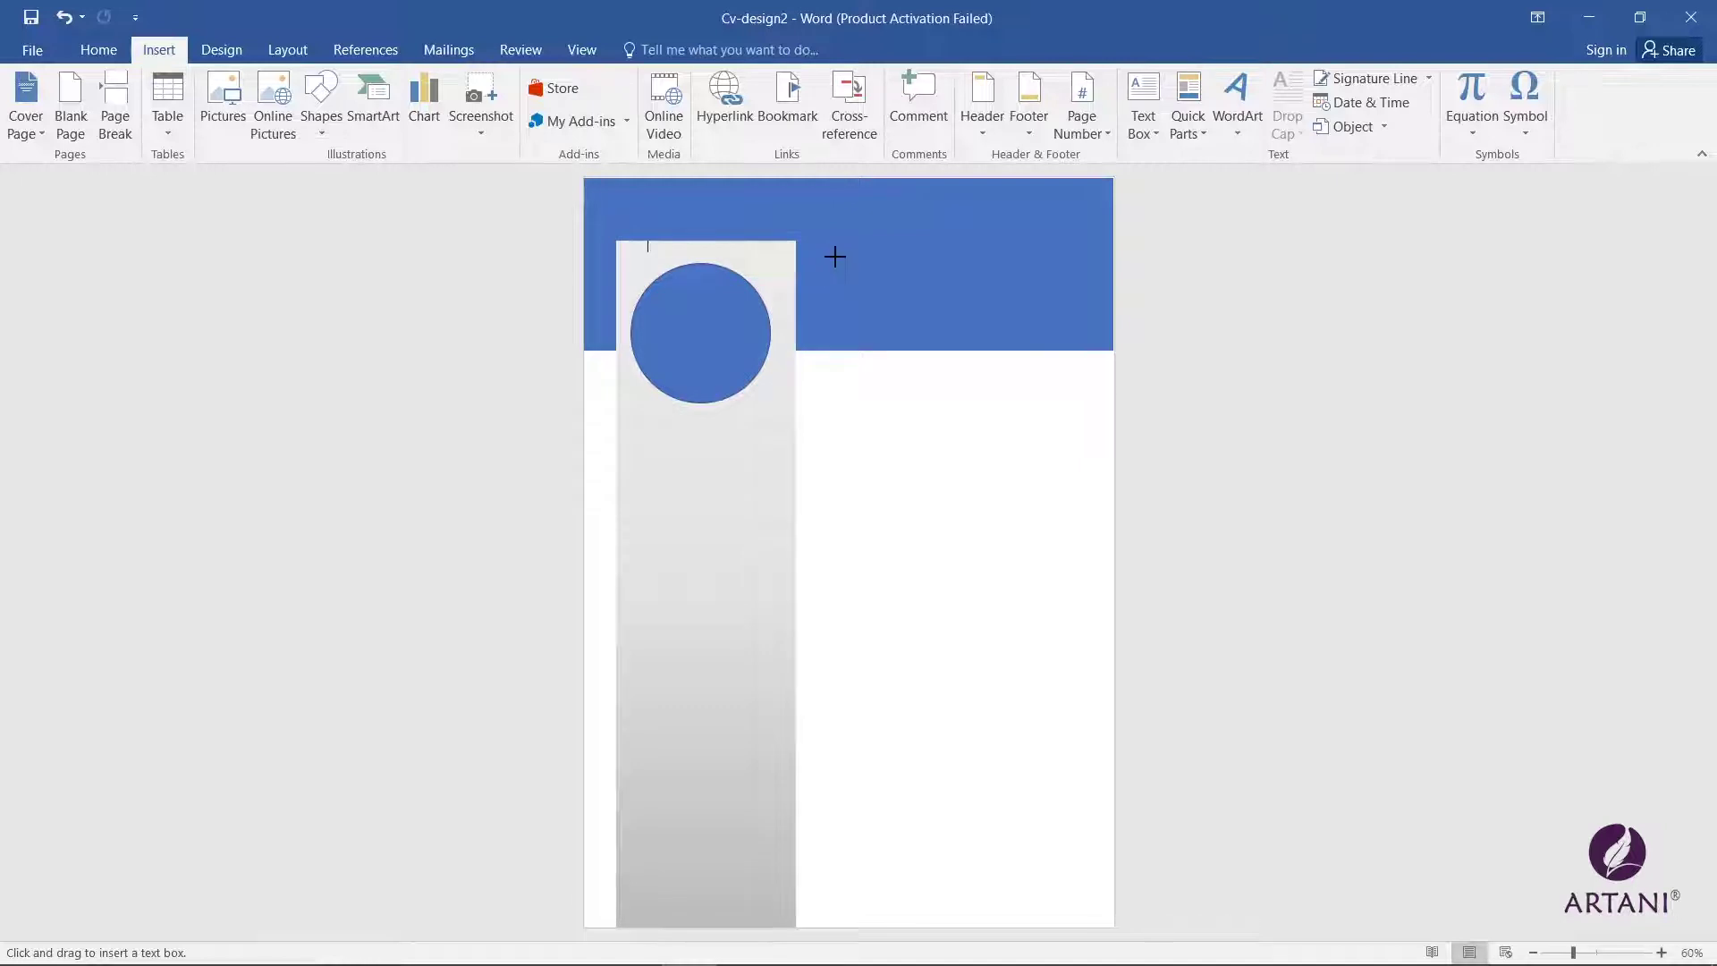
Step: Draw a text box in the header beside the circle, with no fill and no outline
left_click_drag(835, 256, 1058, 312)
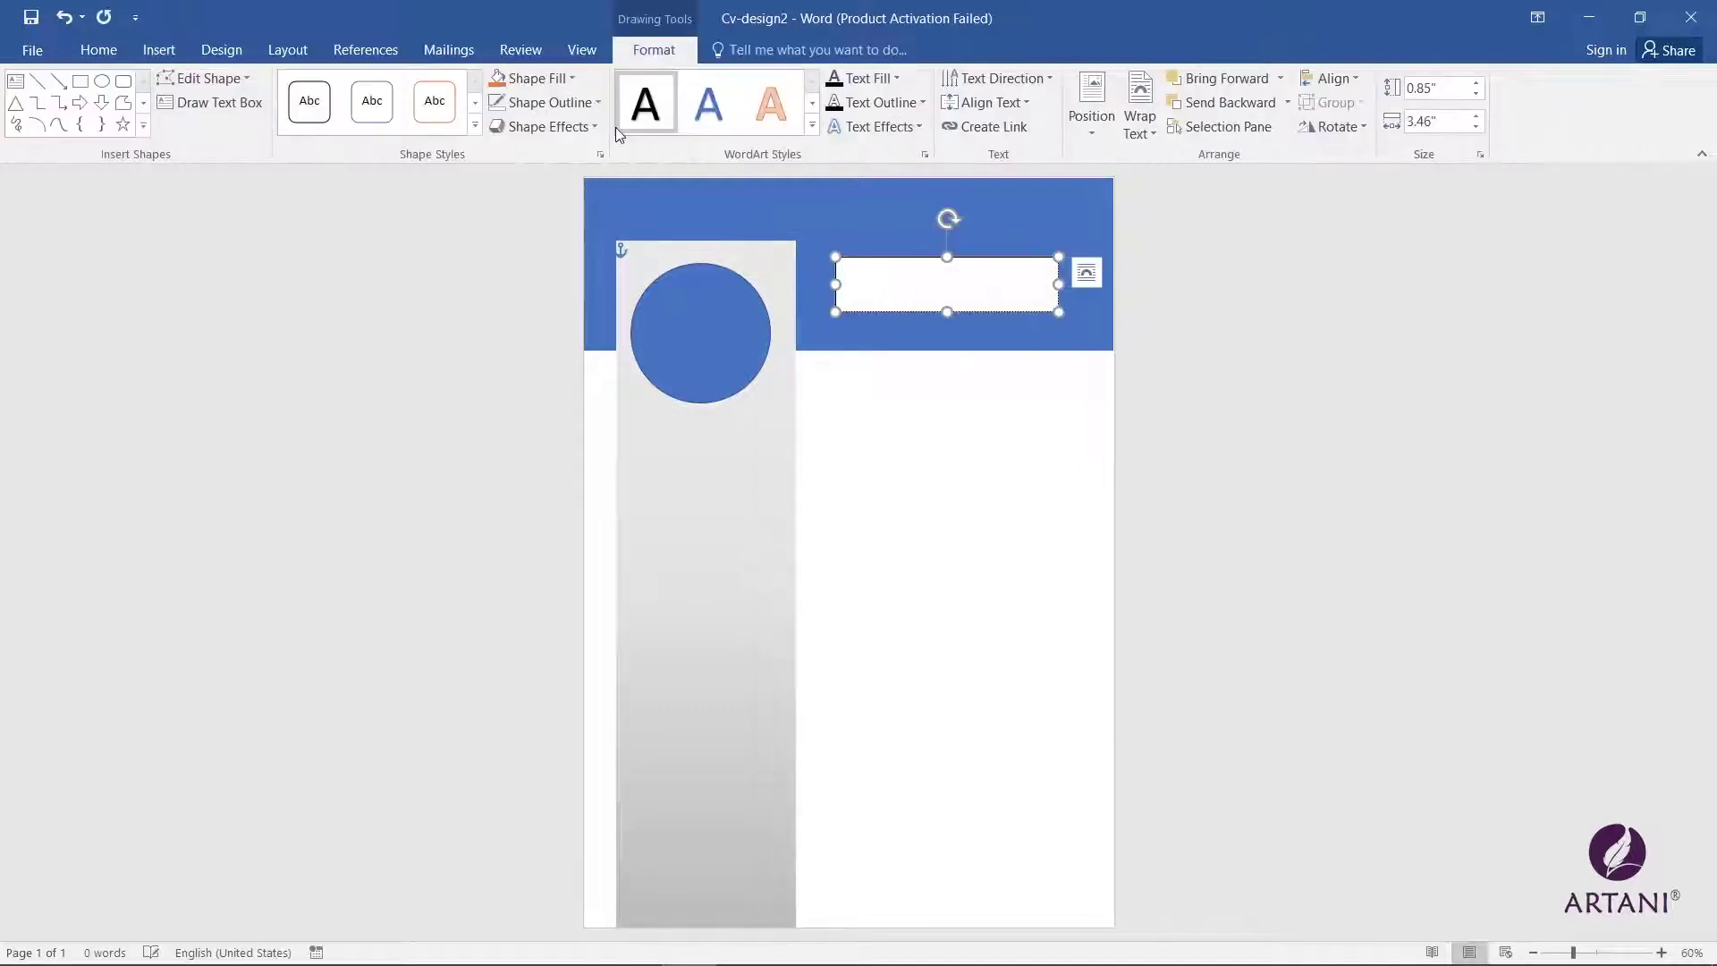
left_click(549, 84)
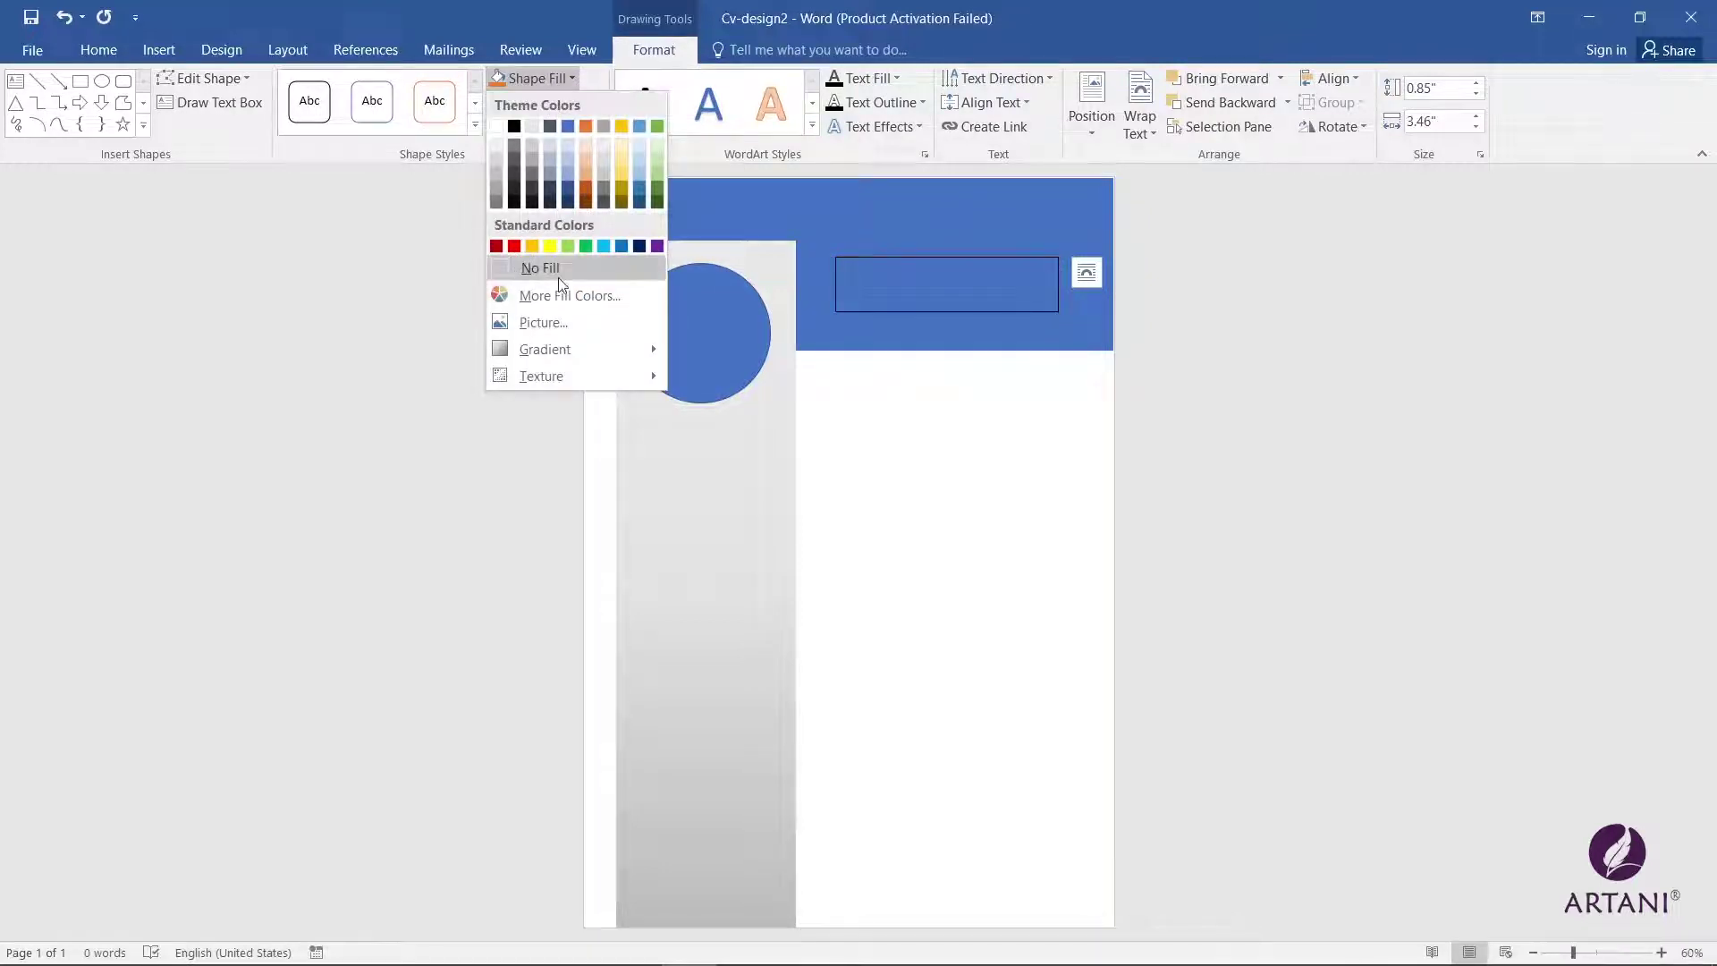
left_click(547, 268)
left_click(544, 102)
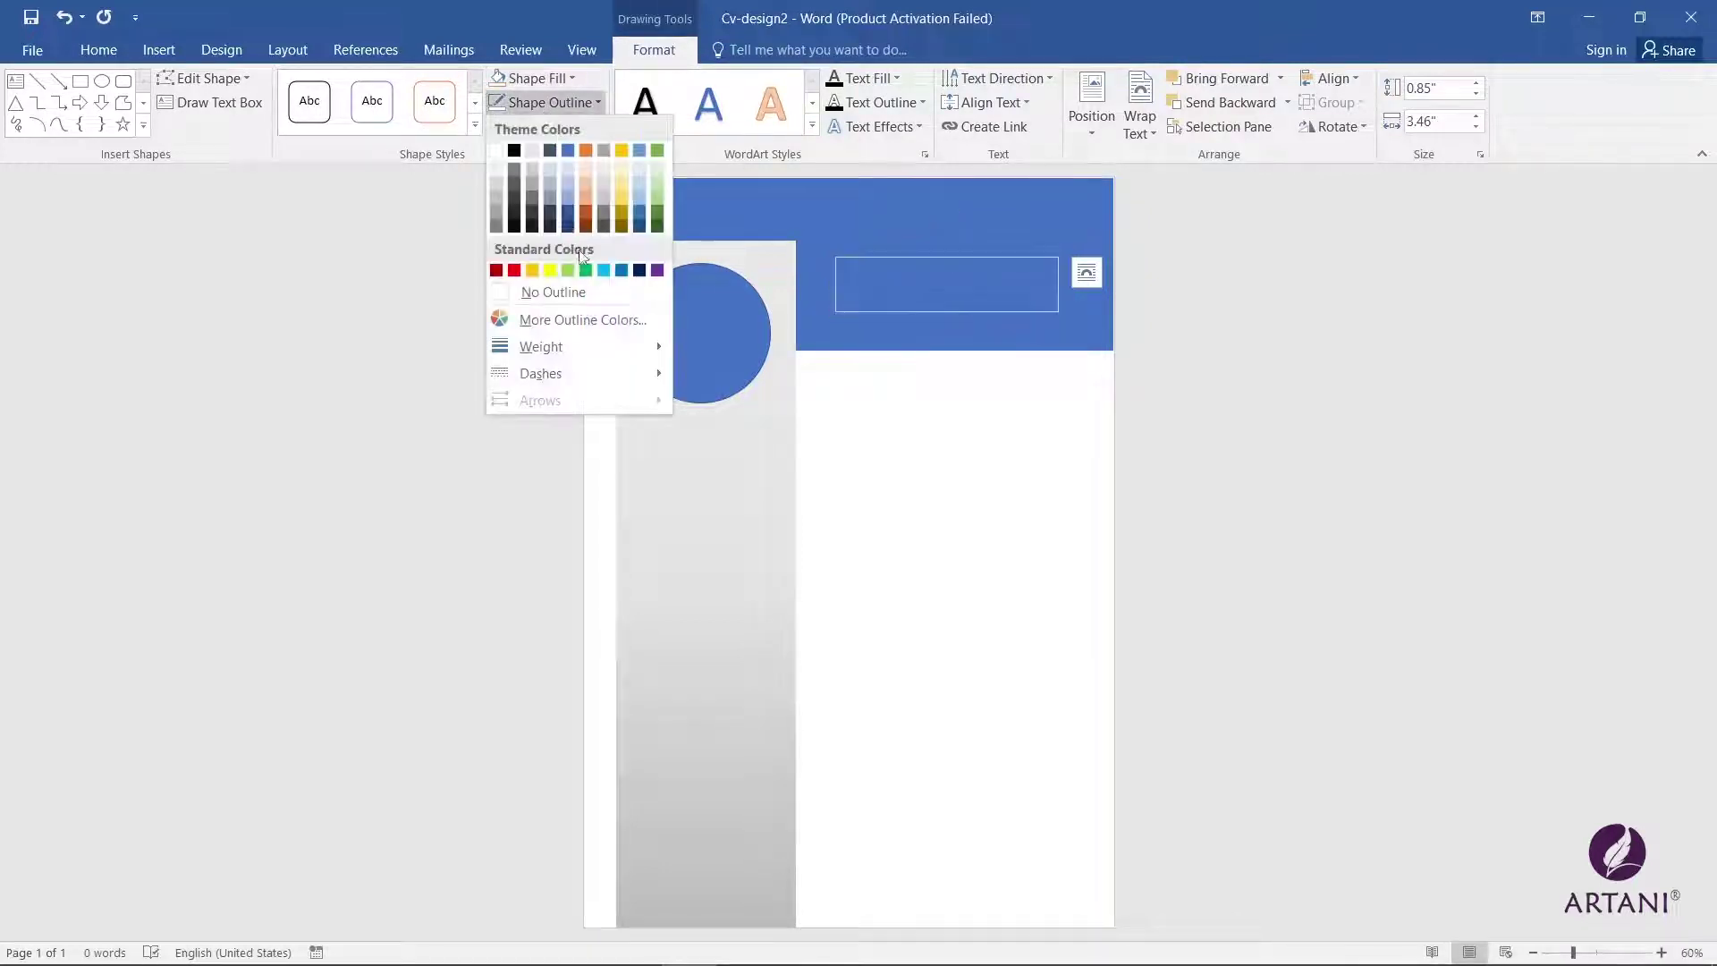
left_click(563, 293)
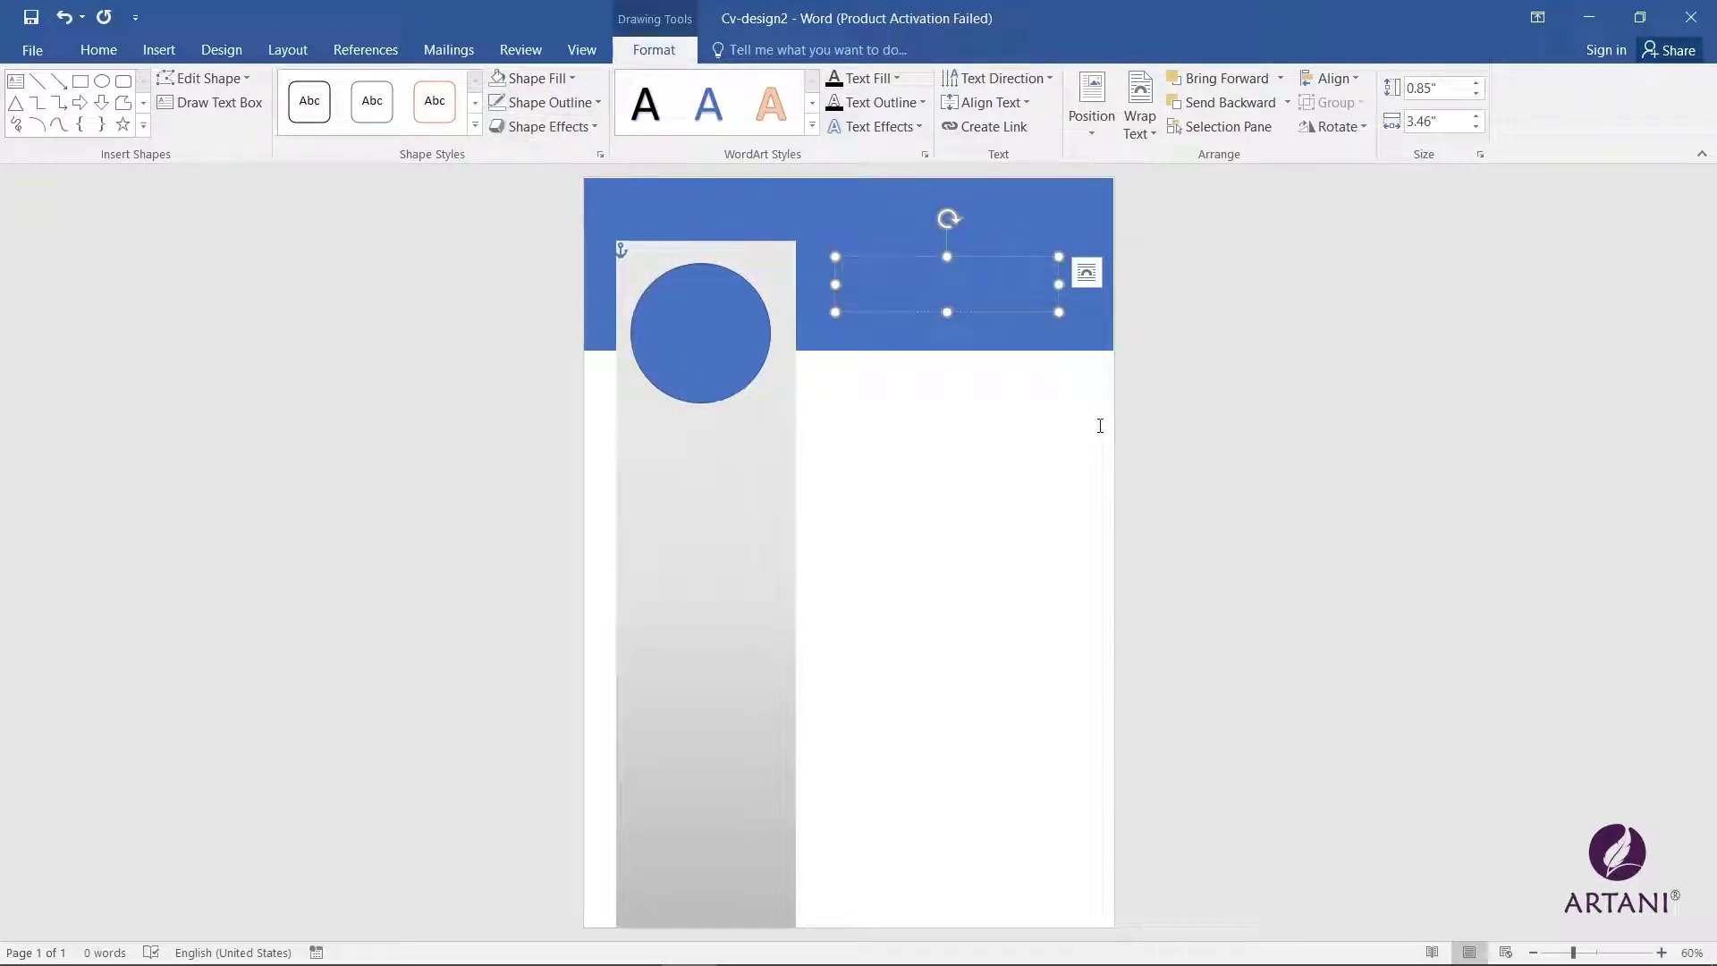
Step: Format the name as uppercase white text at 36 pt
left_click(98, 49)
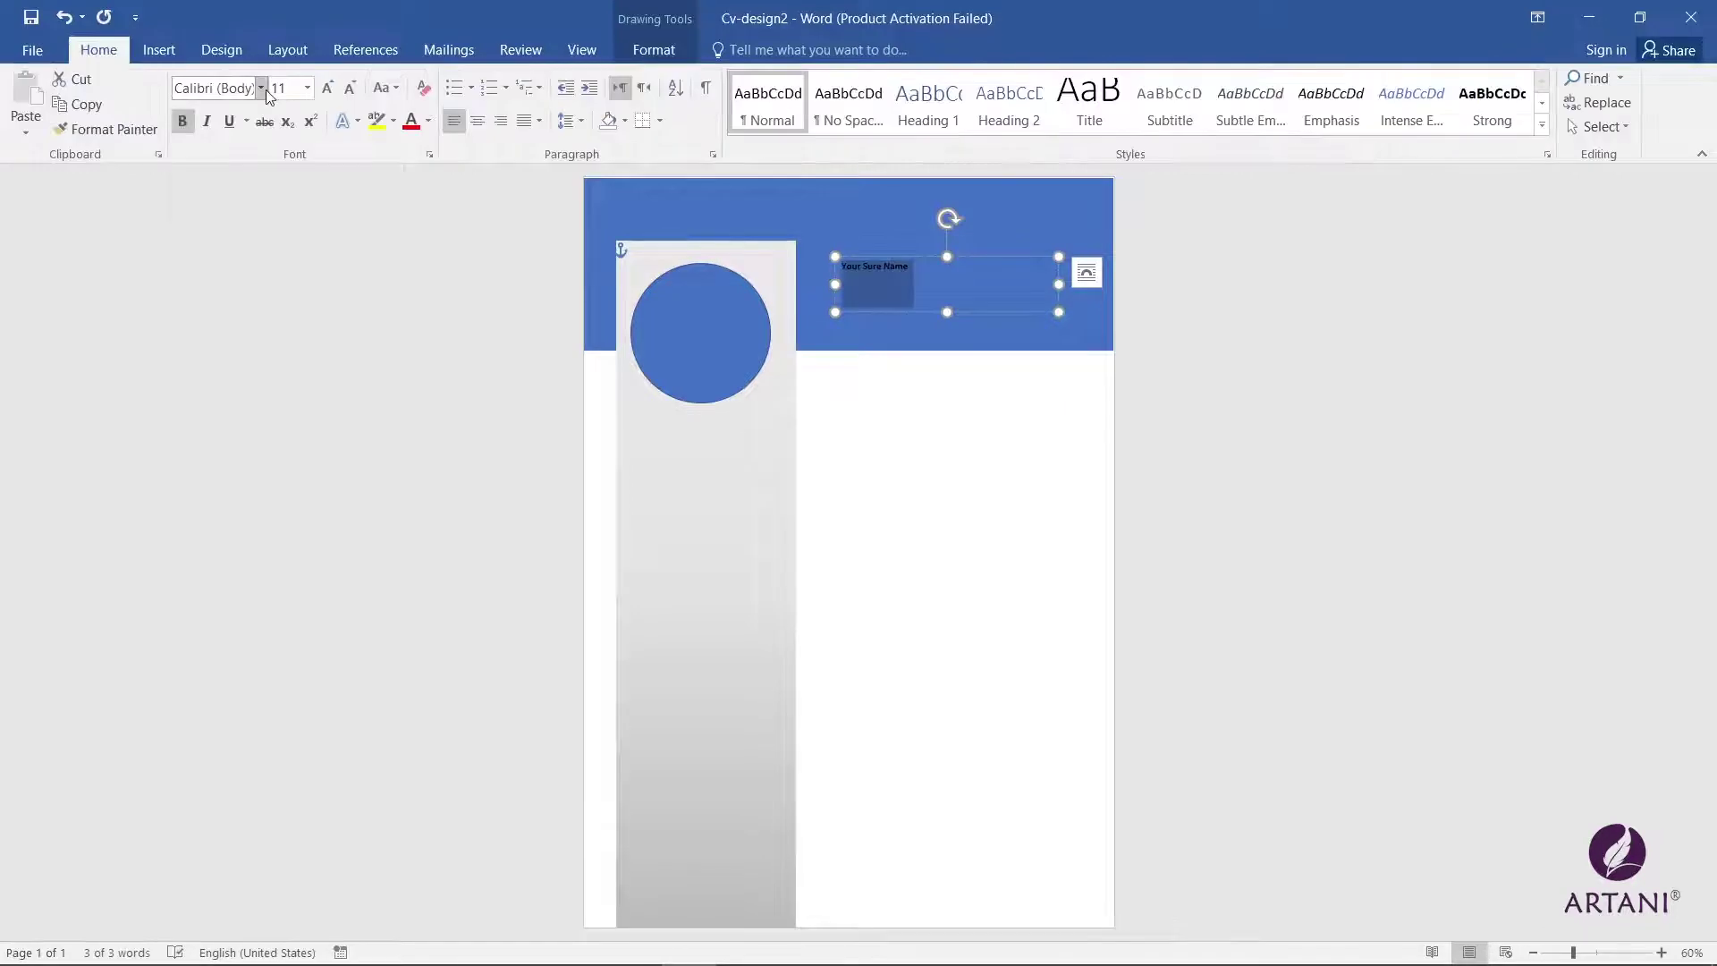
left_click(326, 88)
left_click(327, 88)
left_click(326, 87)
left_click(324, 91)
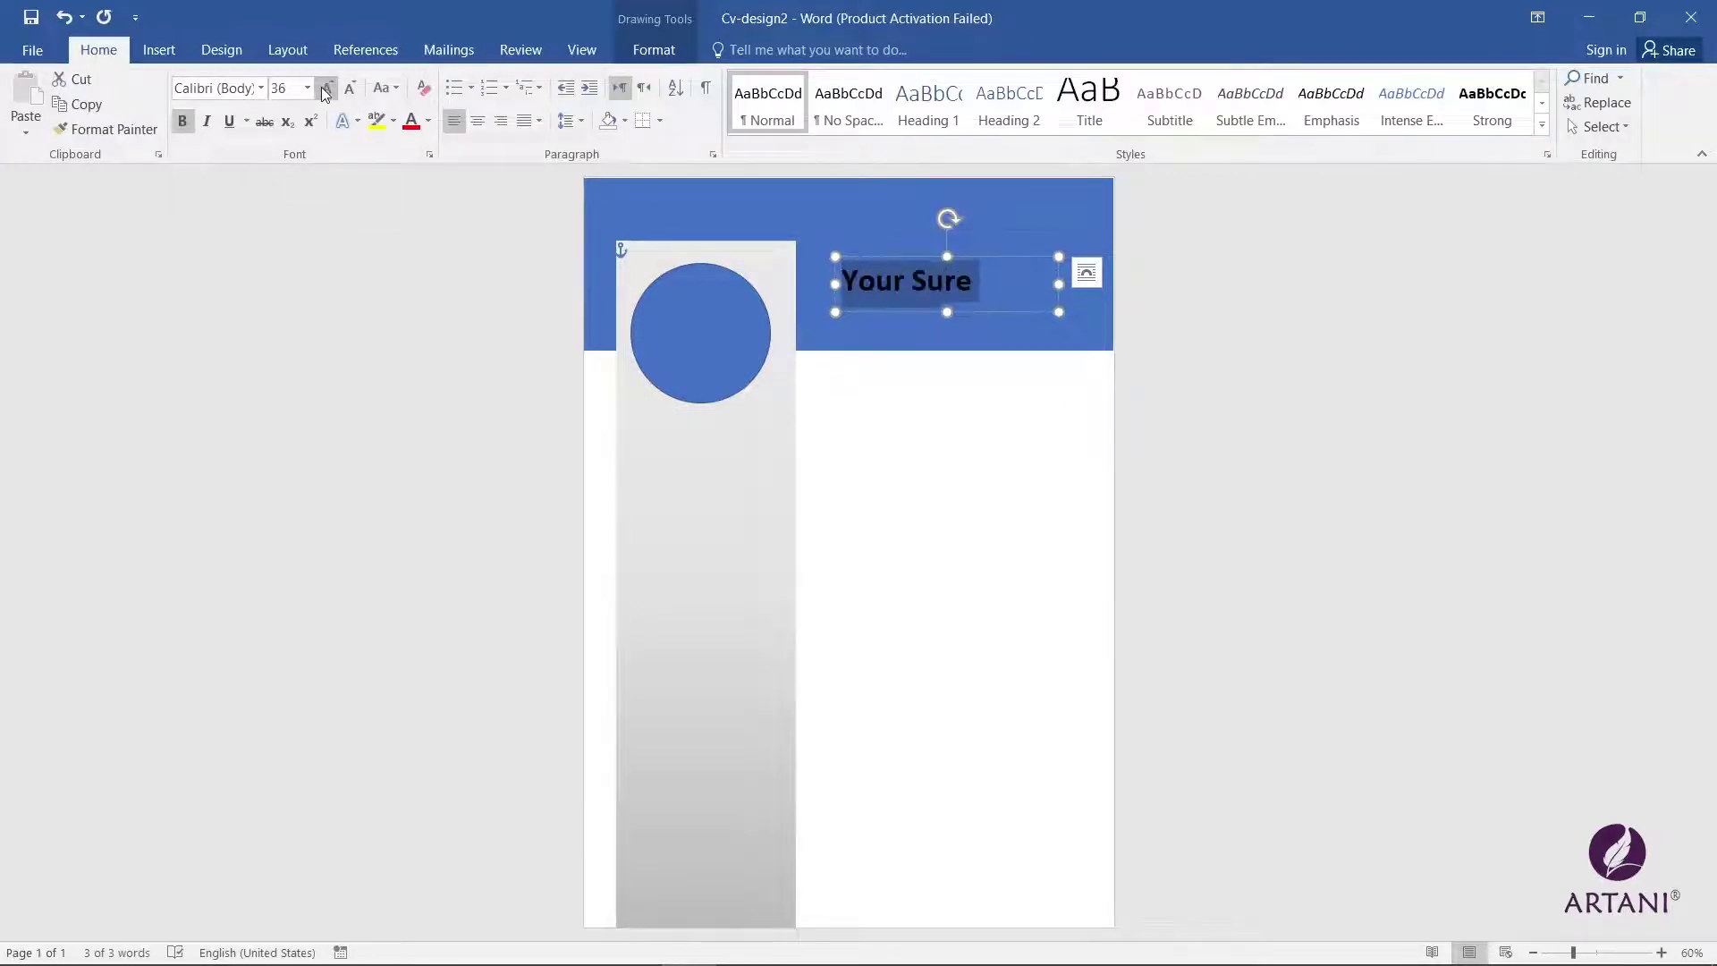
left_click(385, 87)
left_click(426, 169)
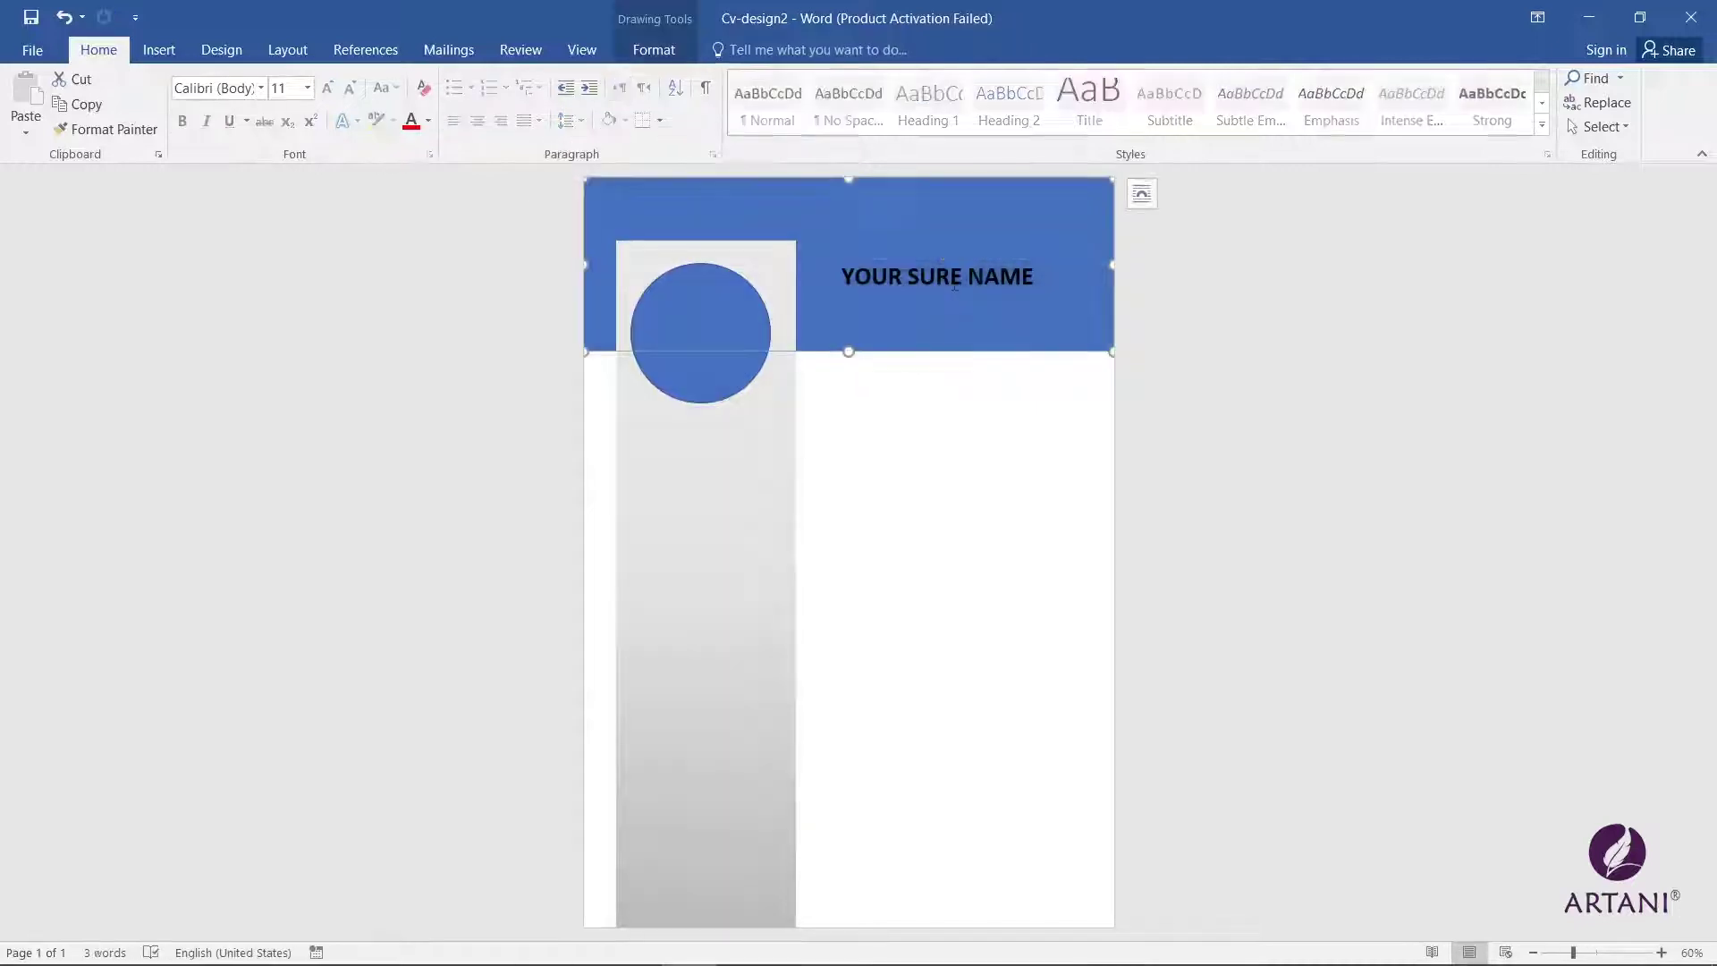
left_click(428, 121)
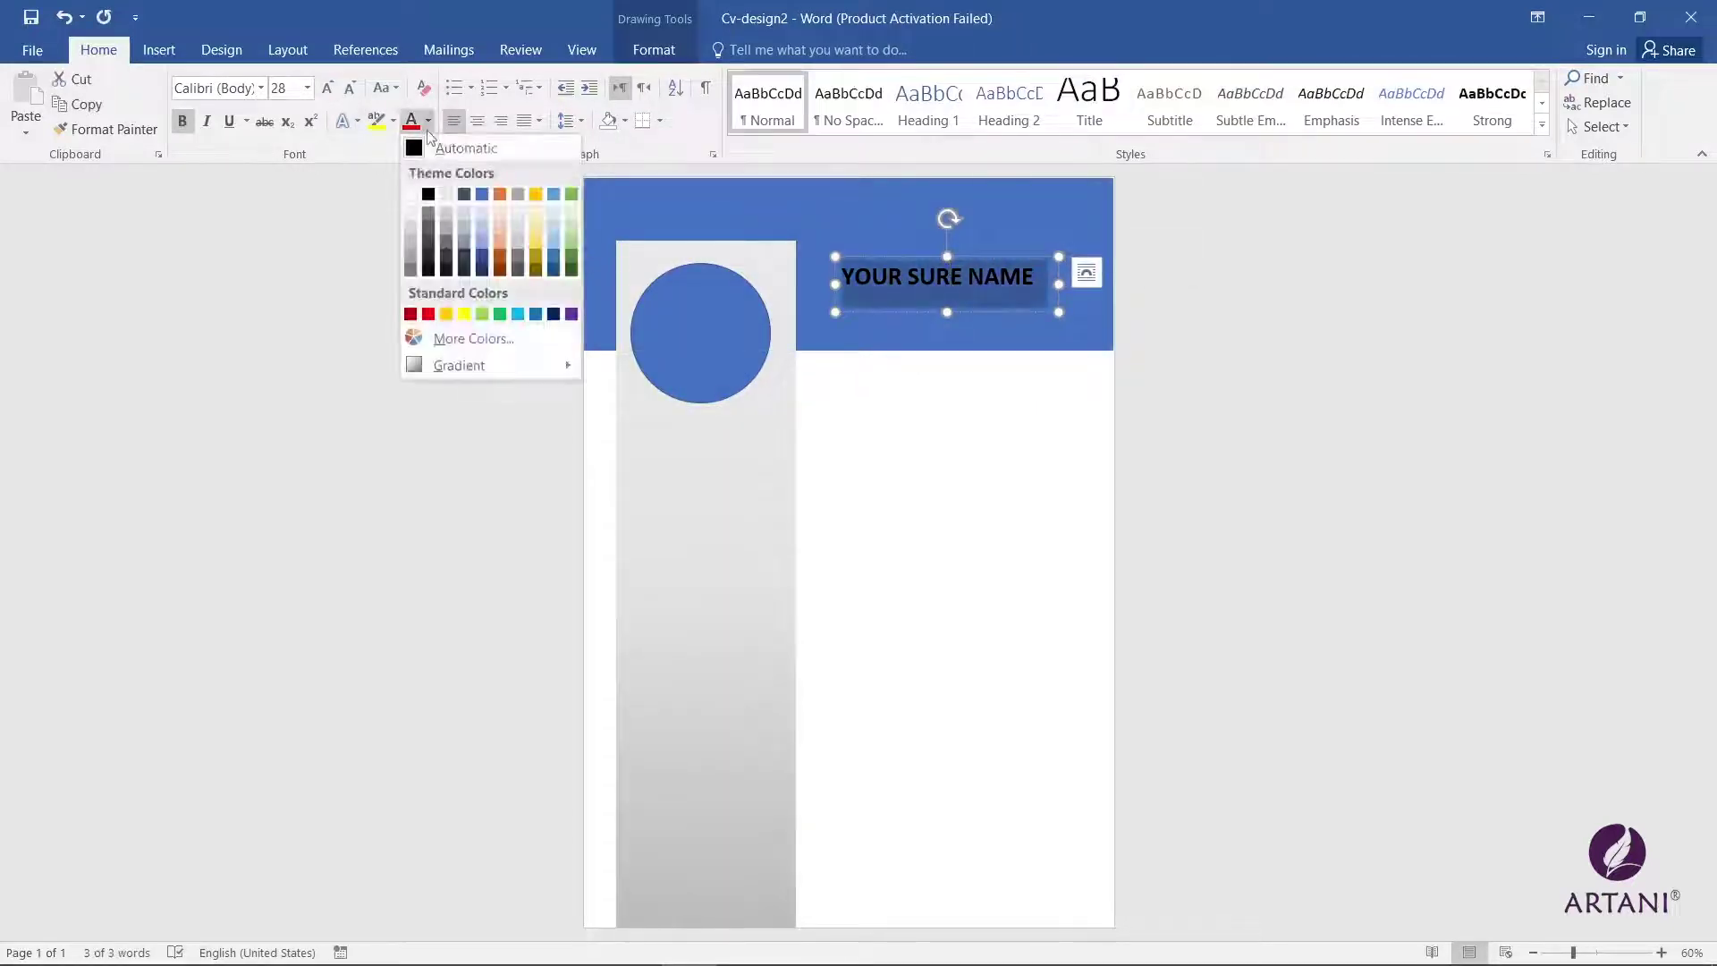
left_click(412, 189)
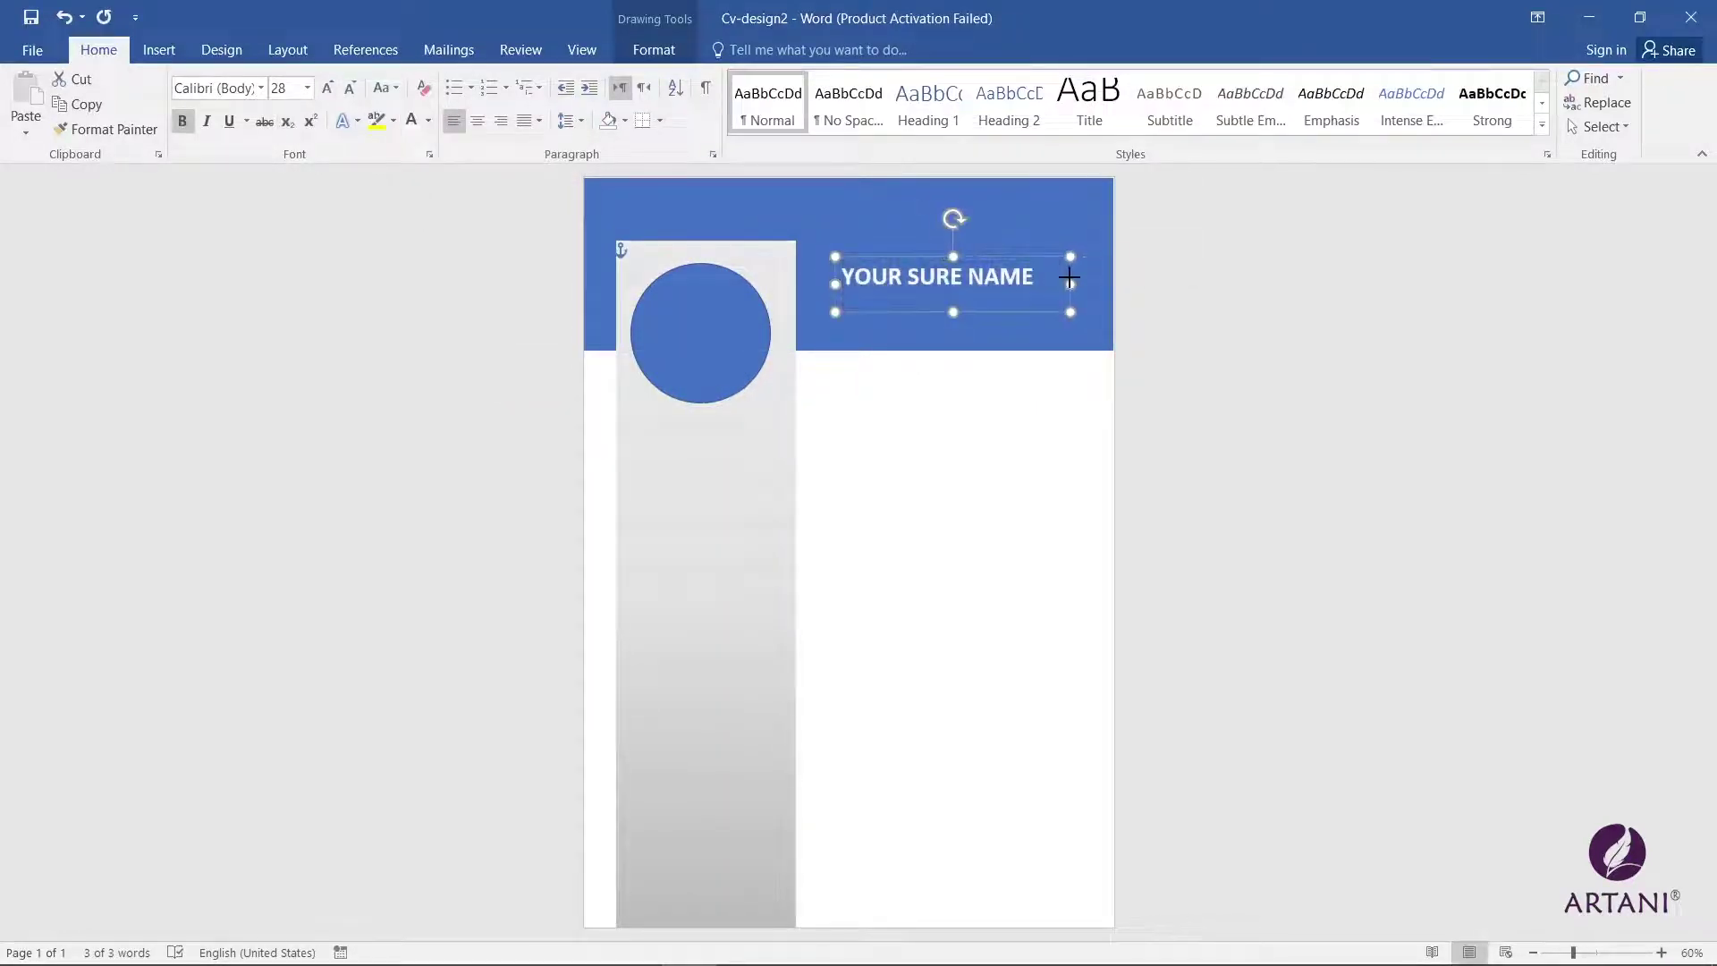
left_click(328, 87)
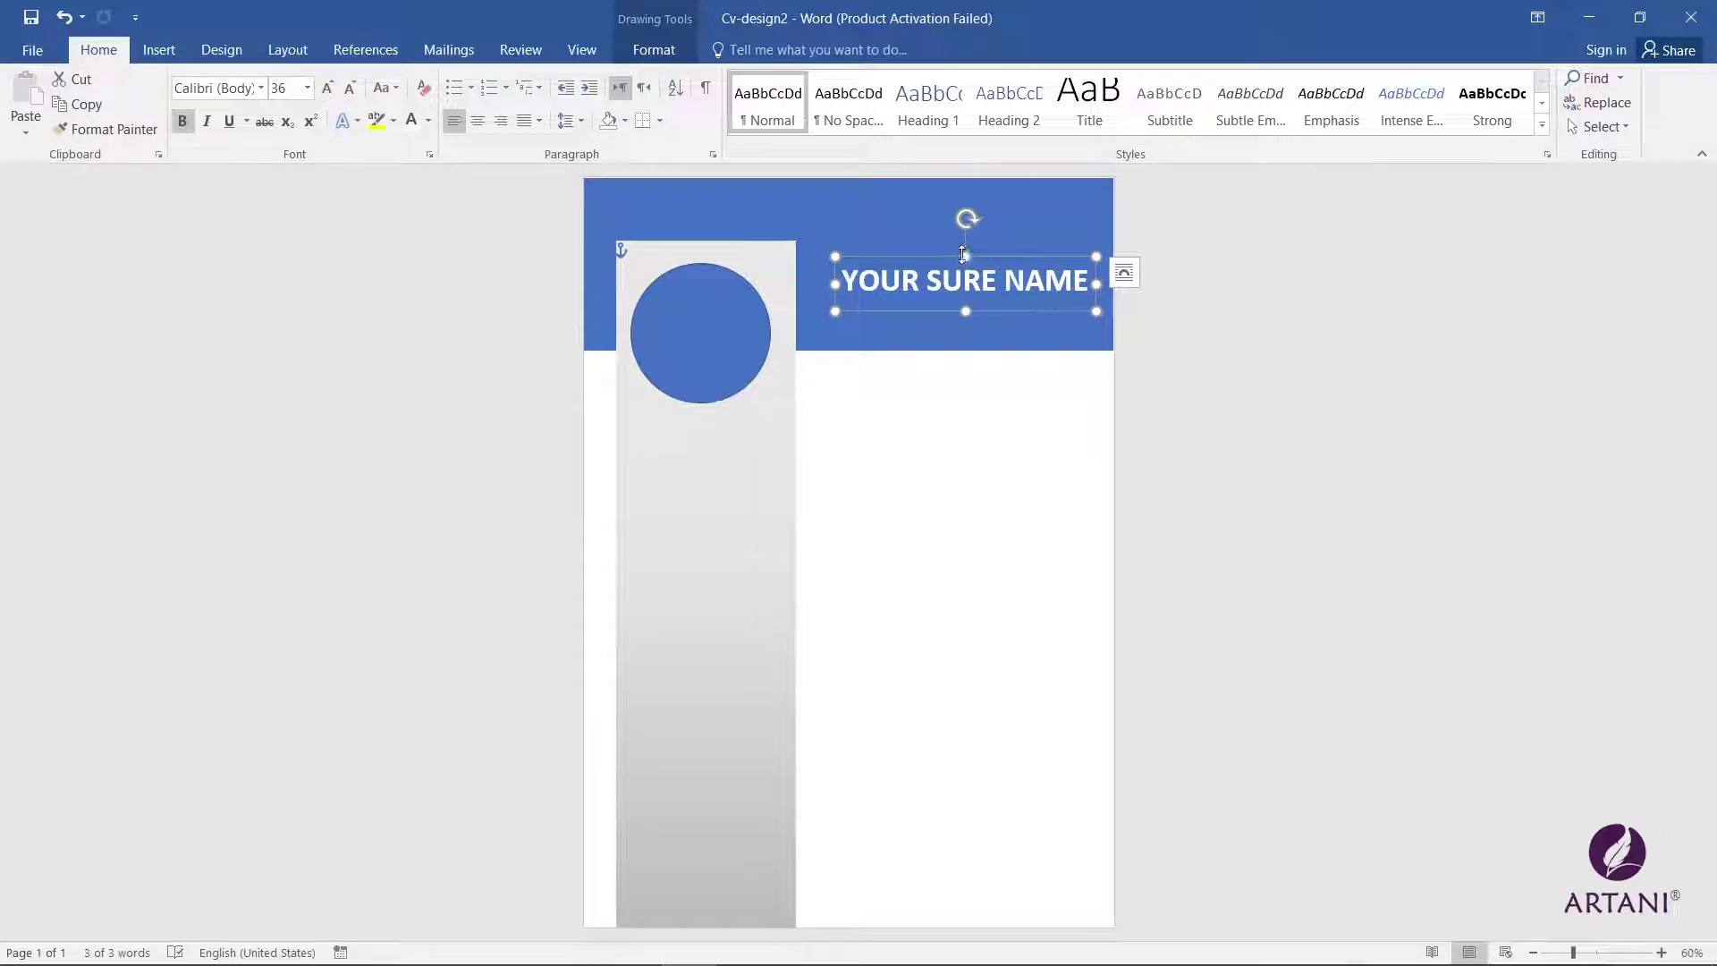
Step: Nudge the YOUR SURE NAME box slightly left beside the photo circle
left_click_drag(923, 257, 907, 257)
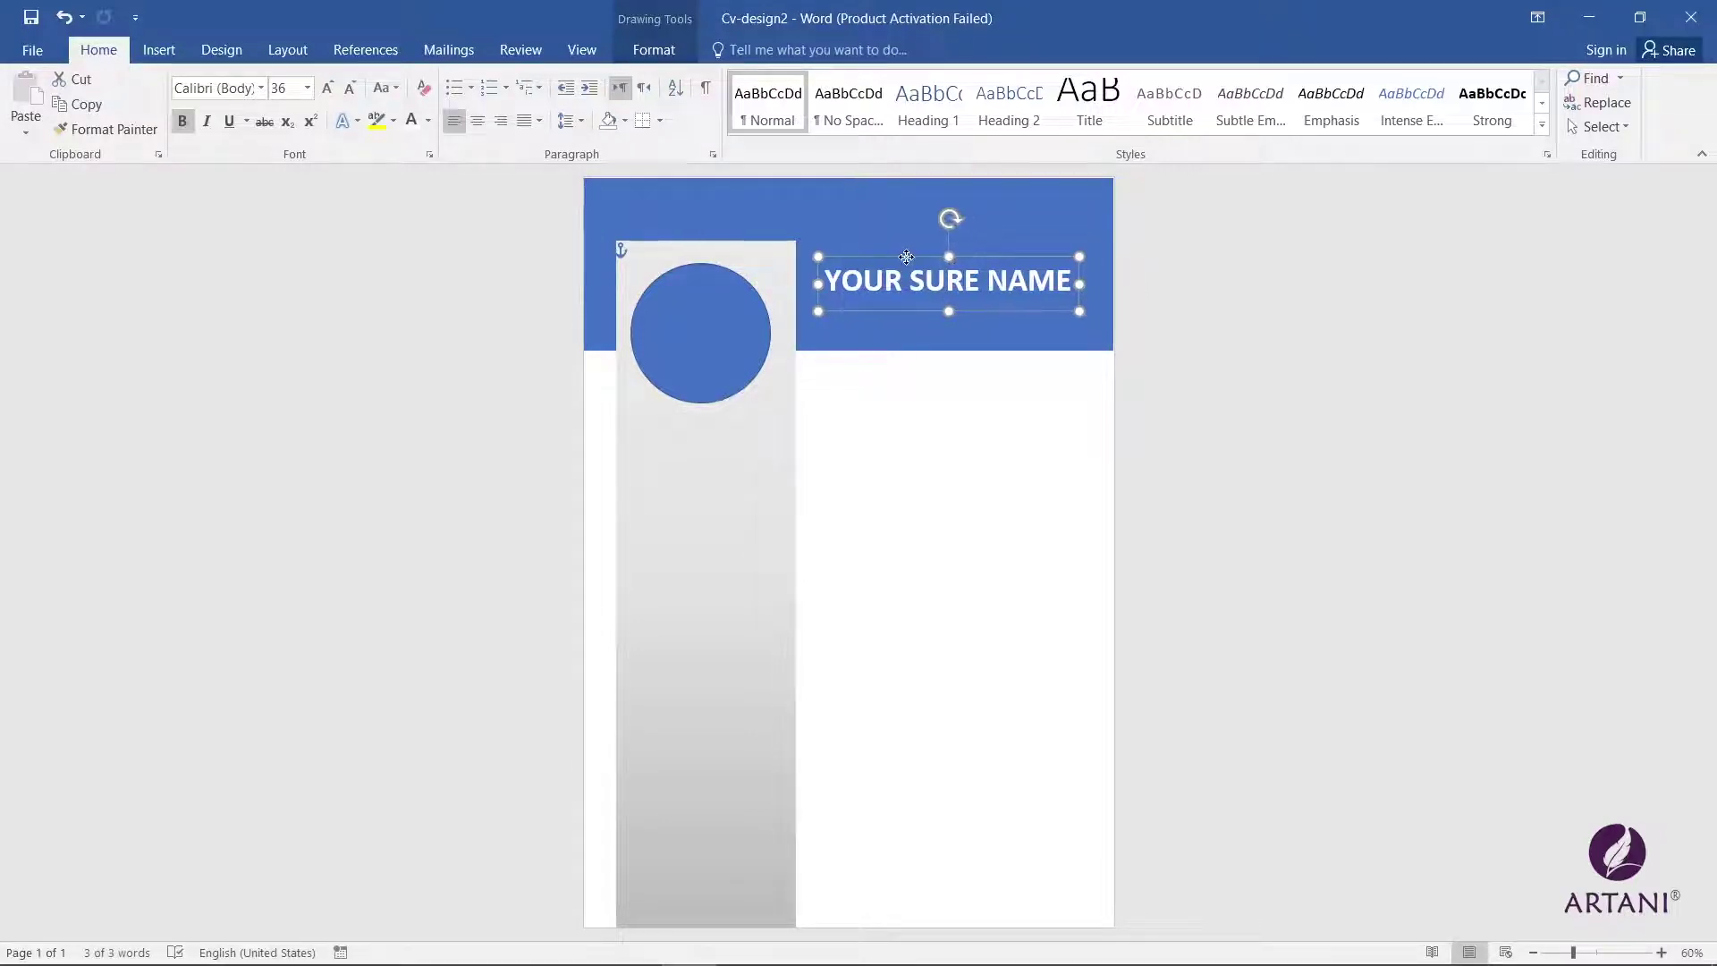
double_click(906, 257)
left_click(38, 81)
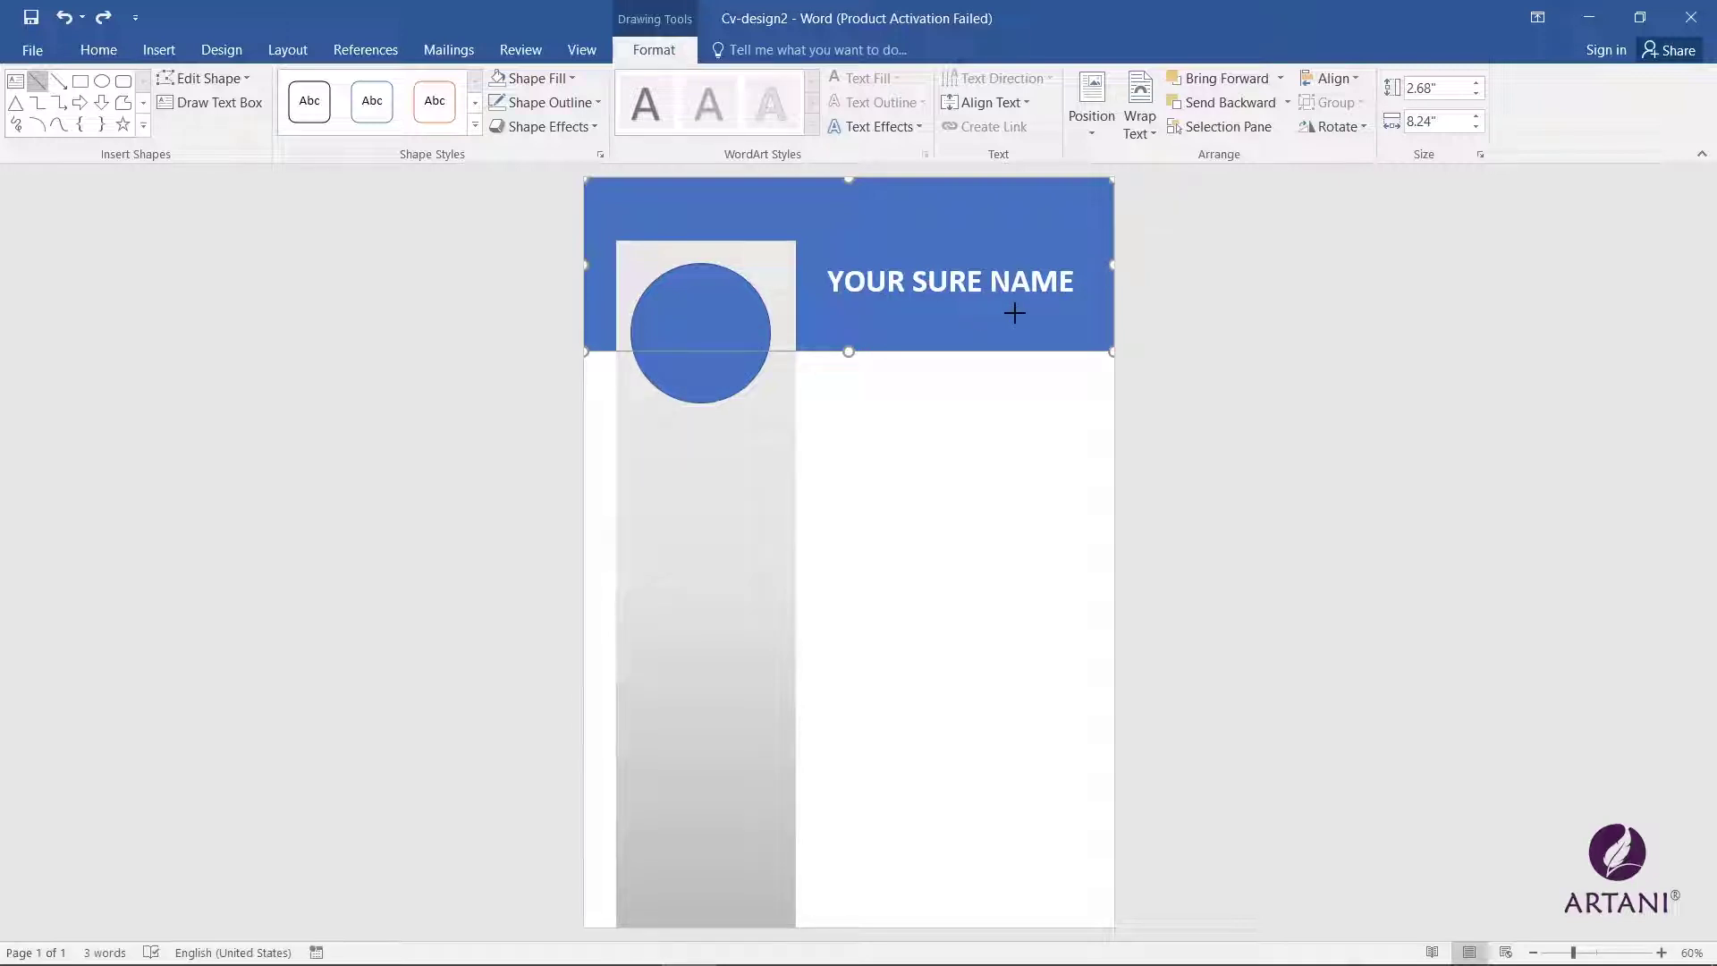
Step: Draw a white 1½ pt horizontal line under YOUR SURE NAME
left_click_drag(883, 307, 1076, 307)
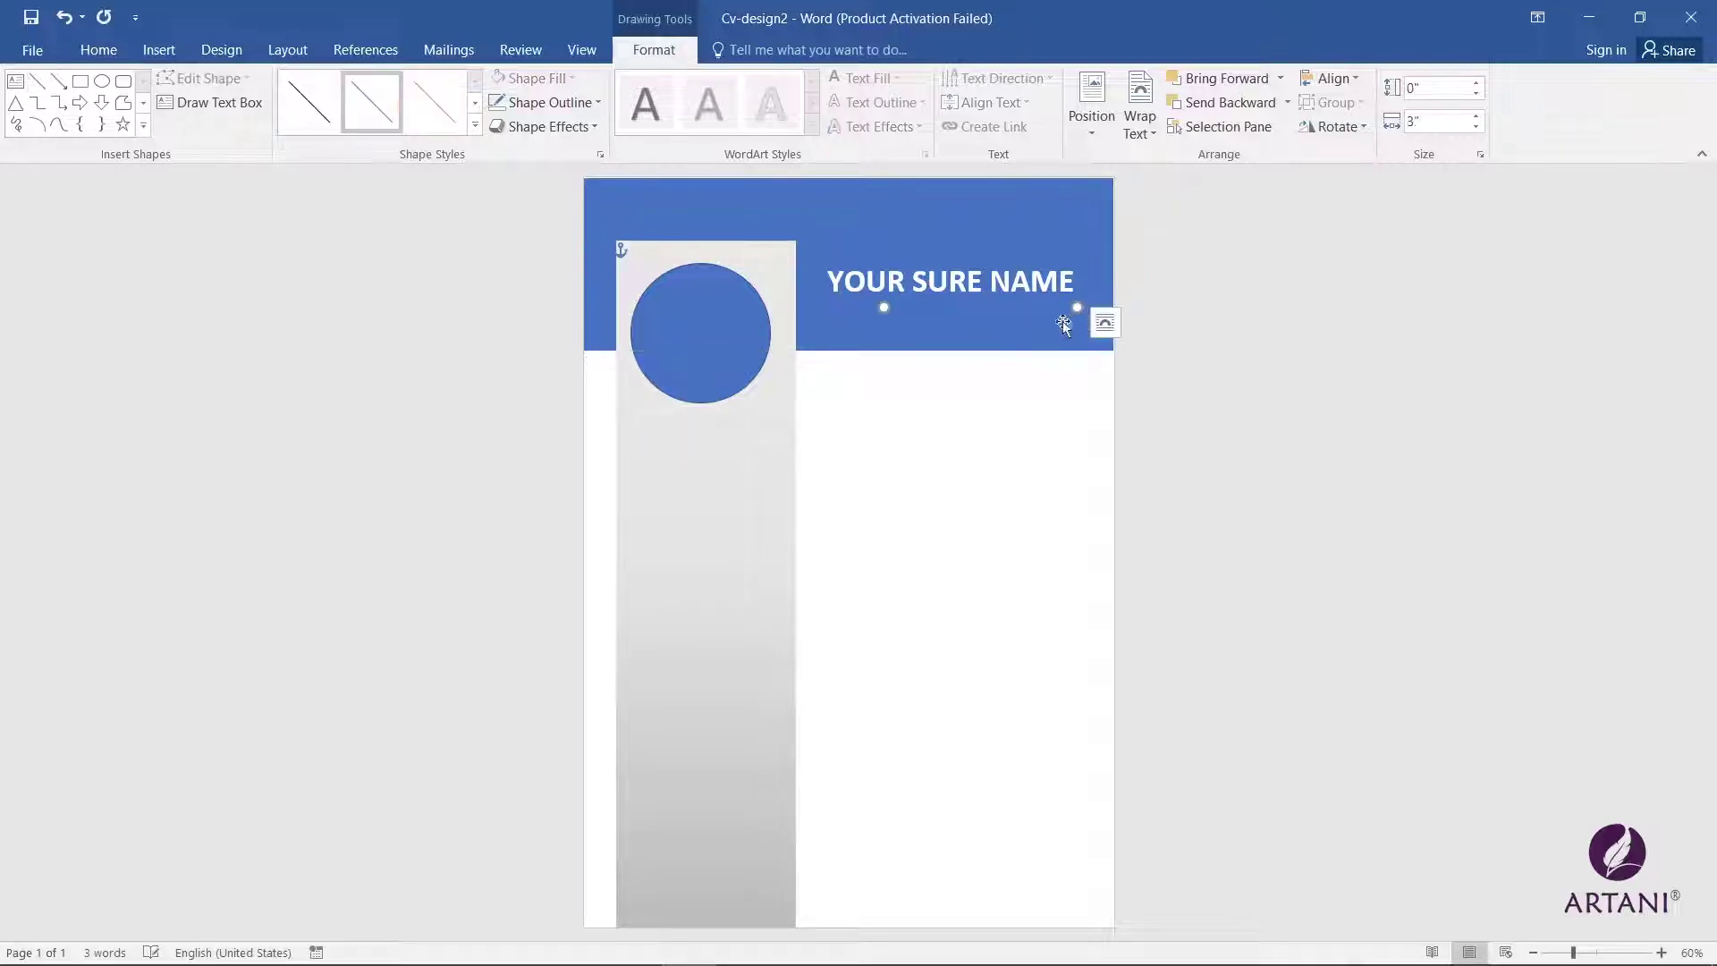
left_click(561, 109)
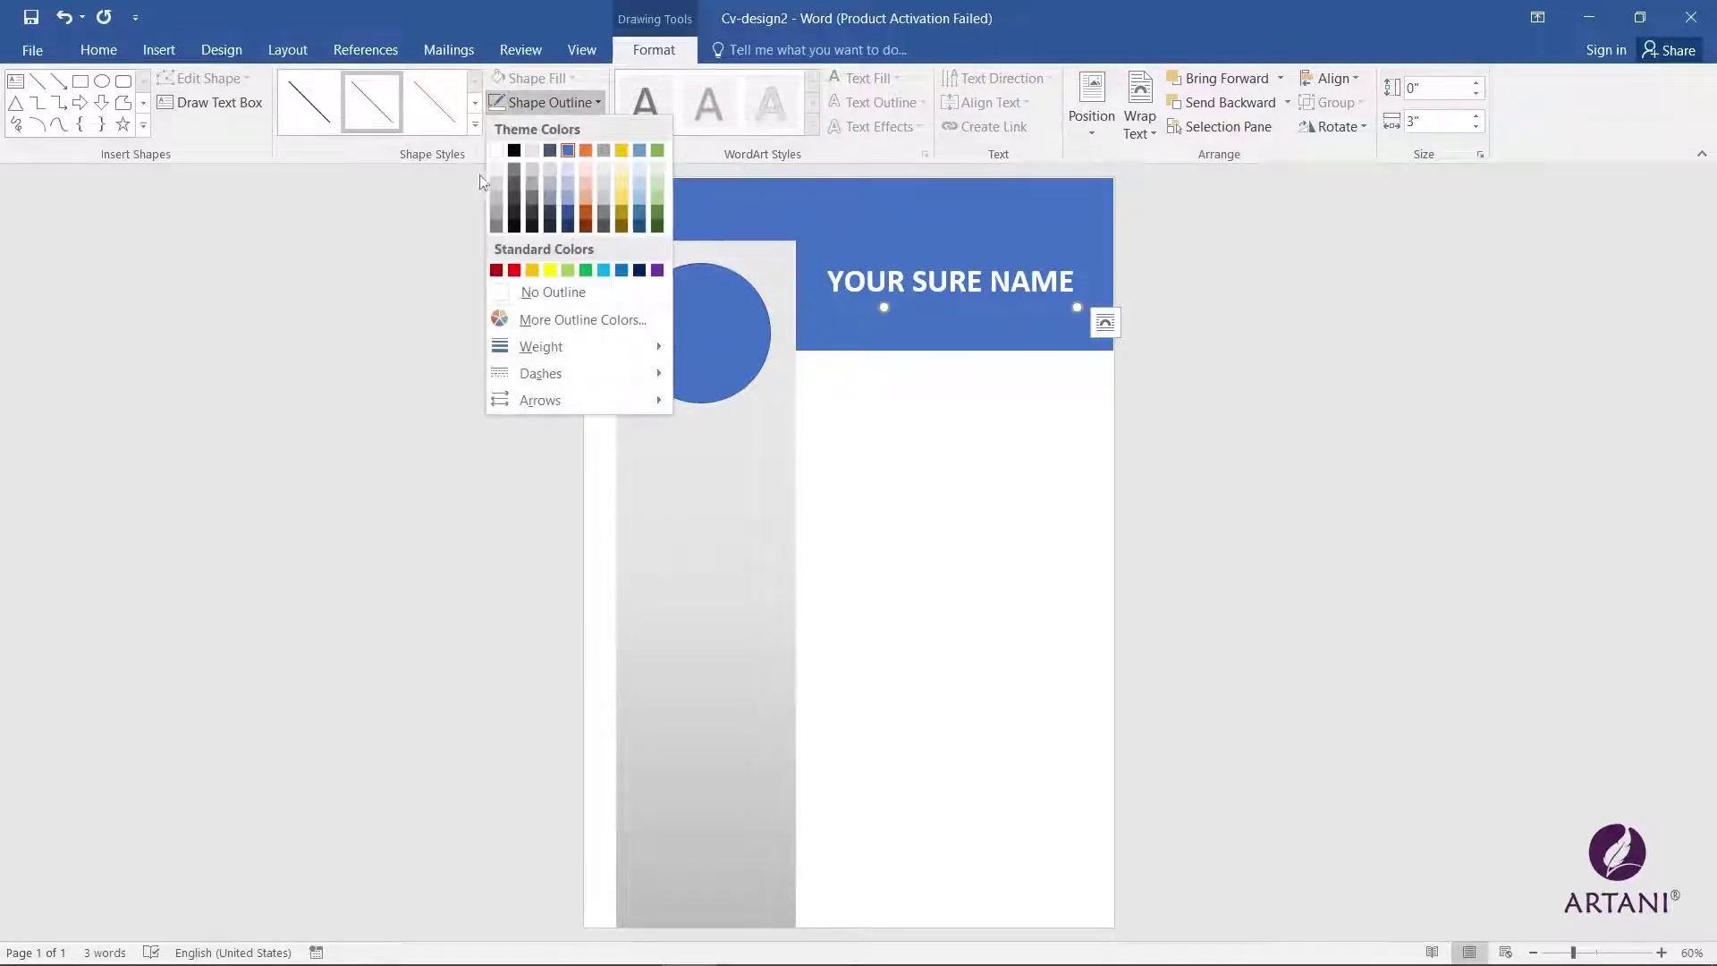
left_click(490, 147)
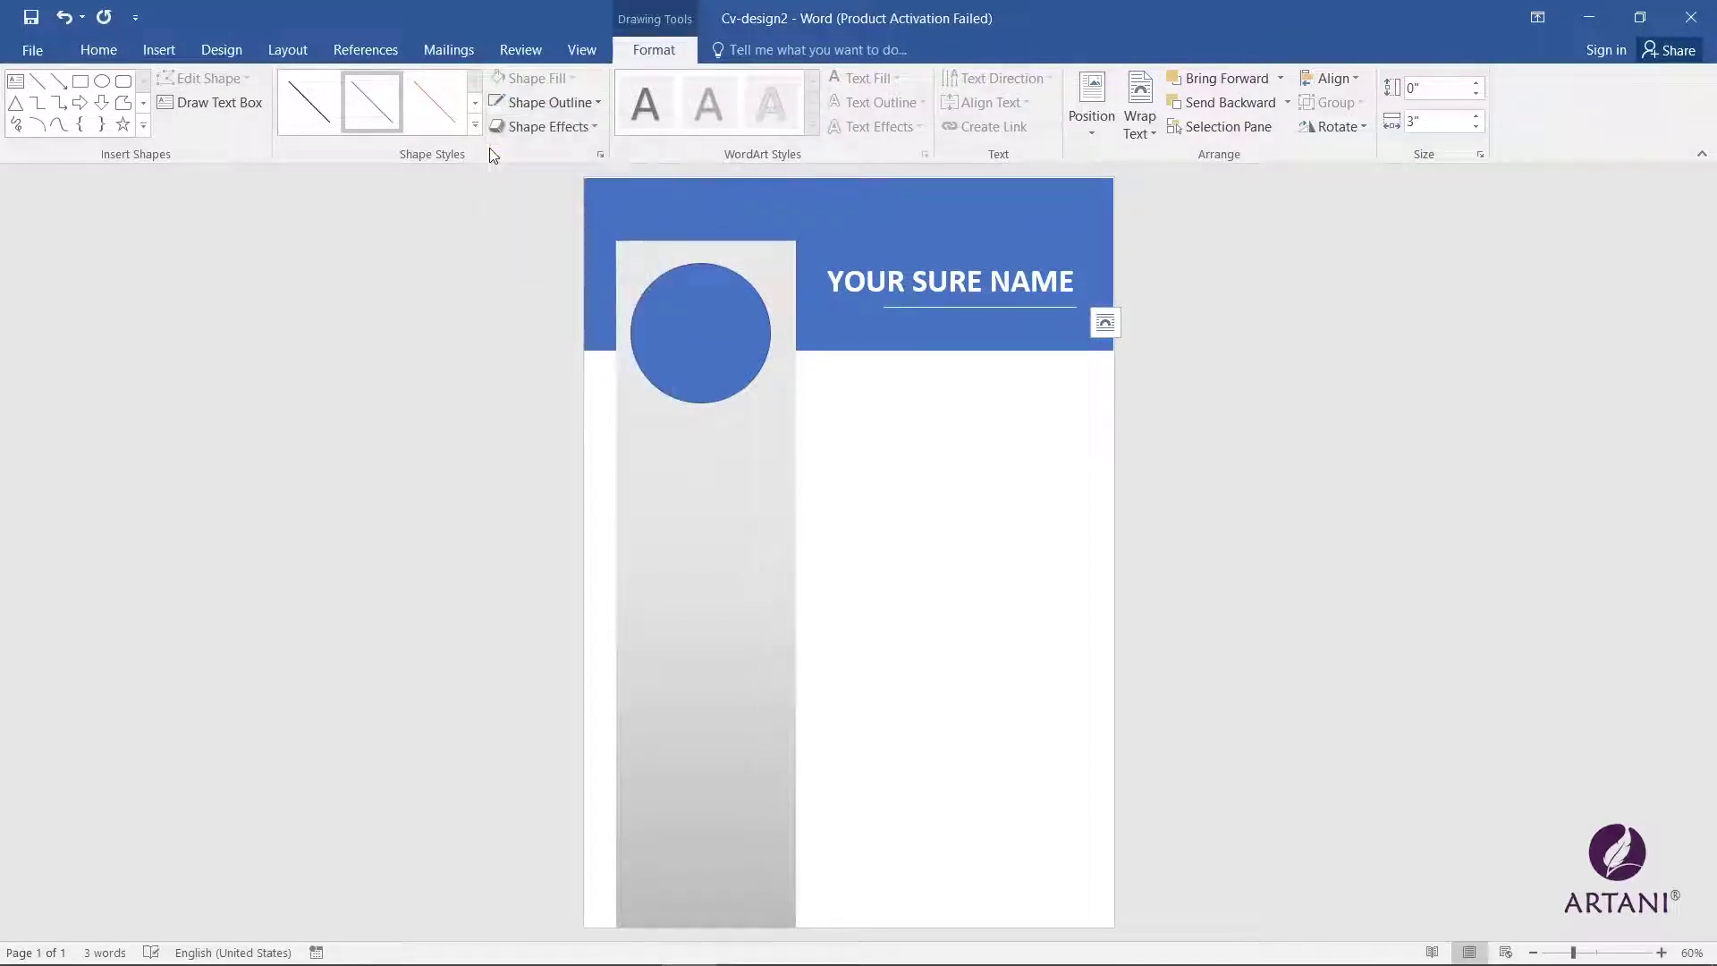
left_click(535, 105)
mouse_move(565, 347)
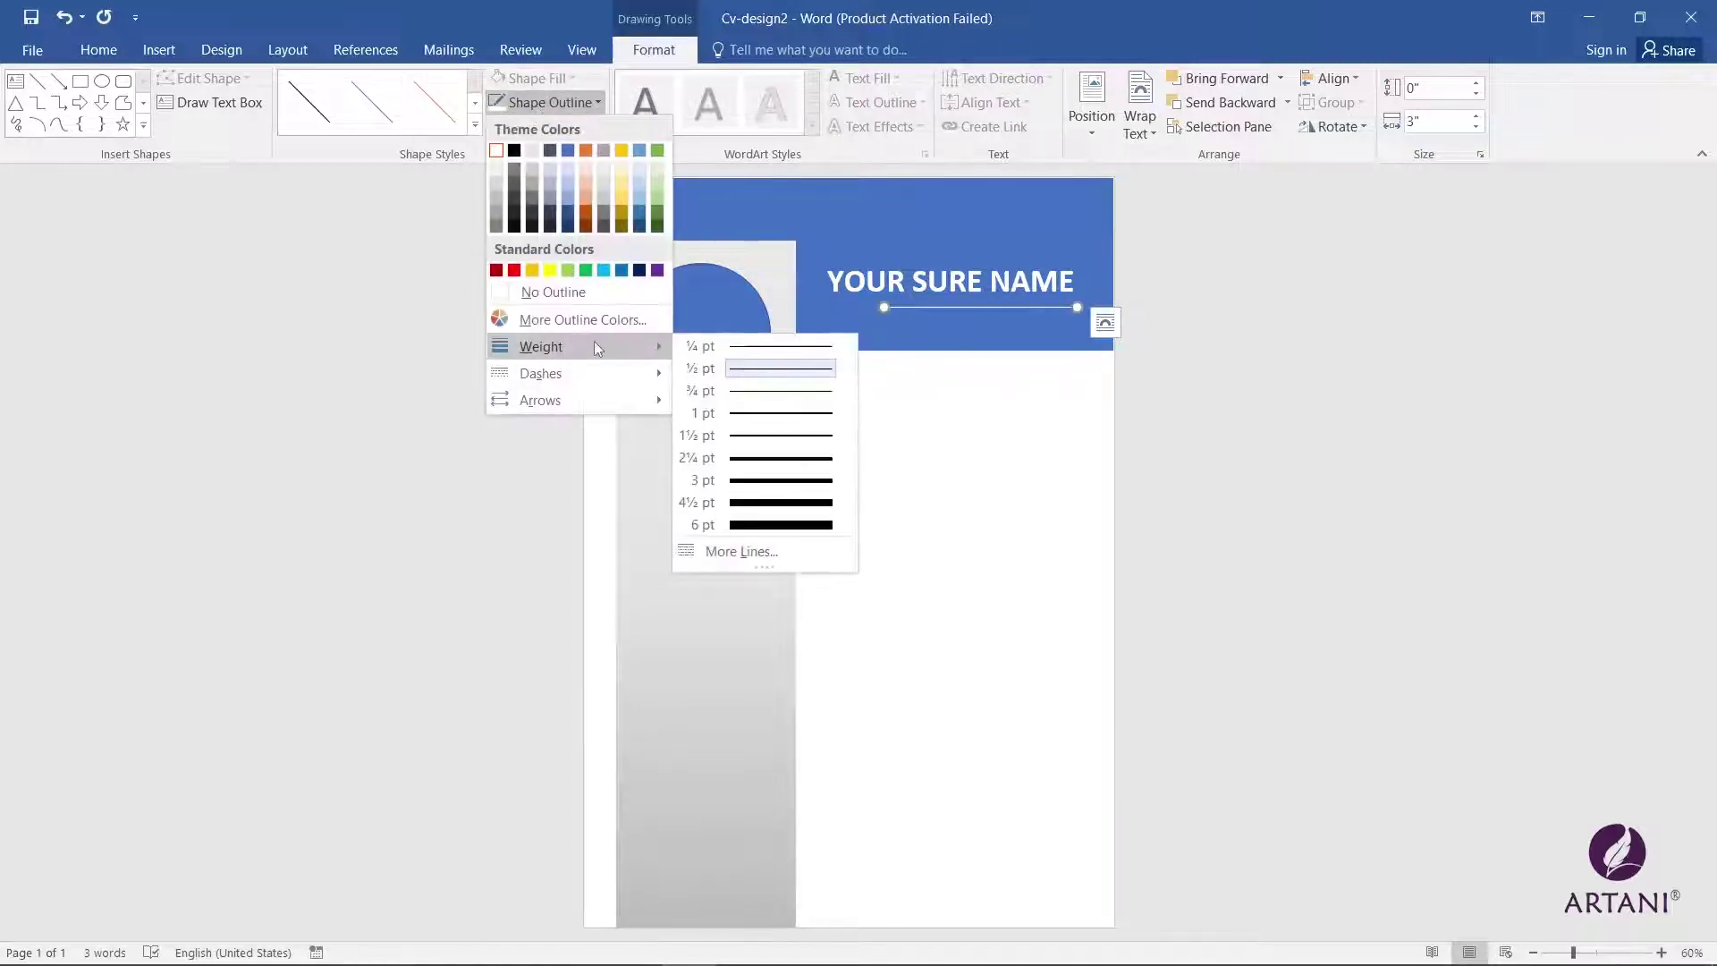
left_click(777, 442)
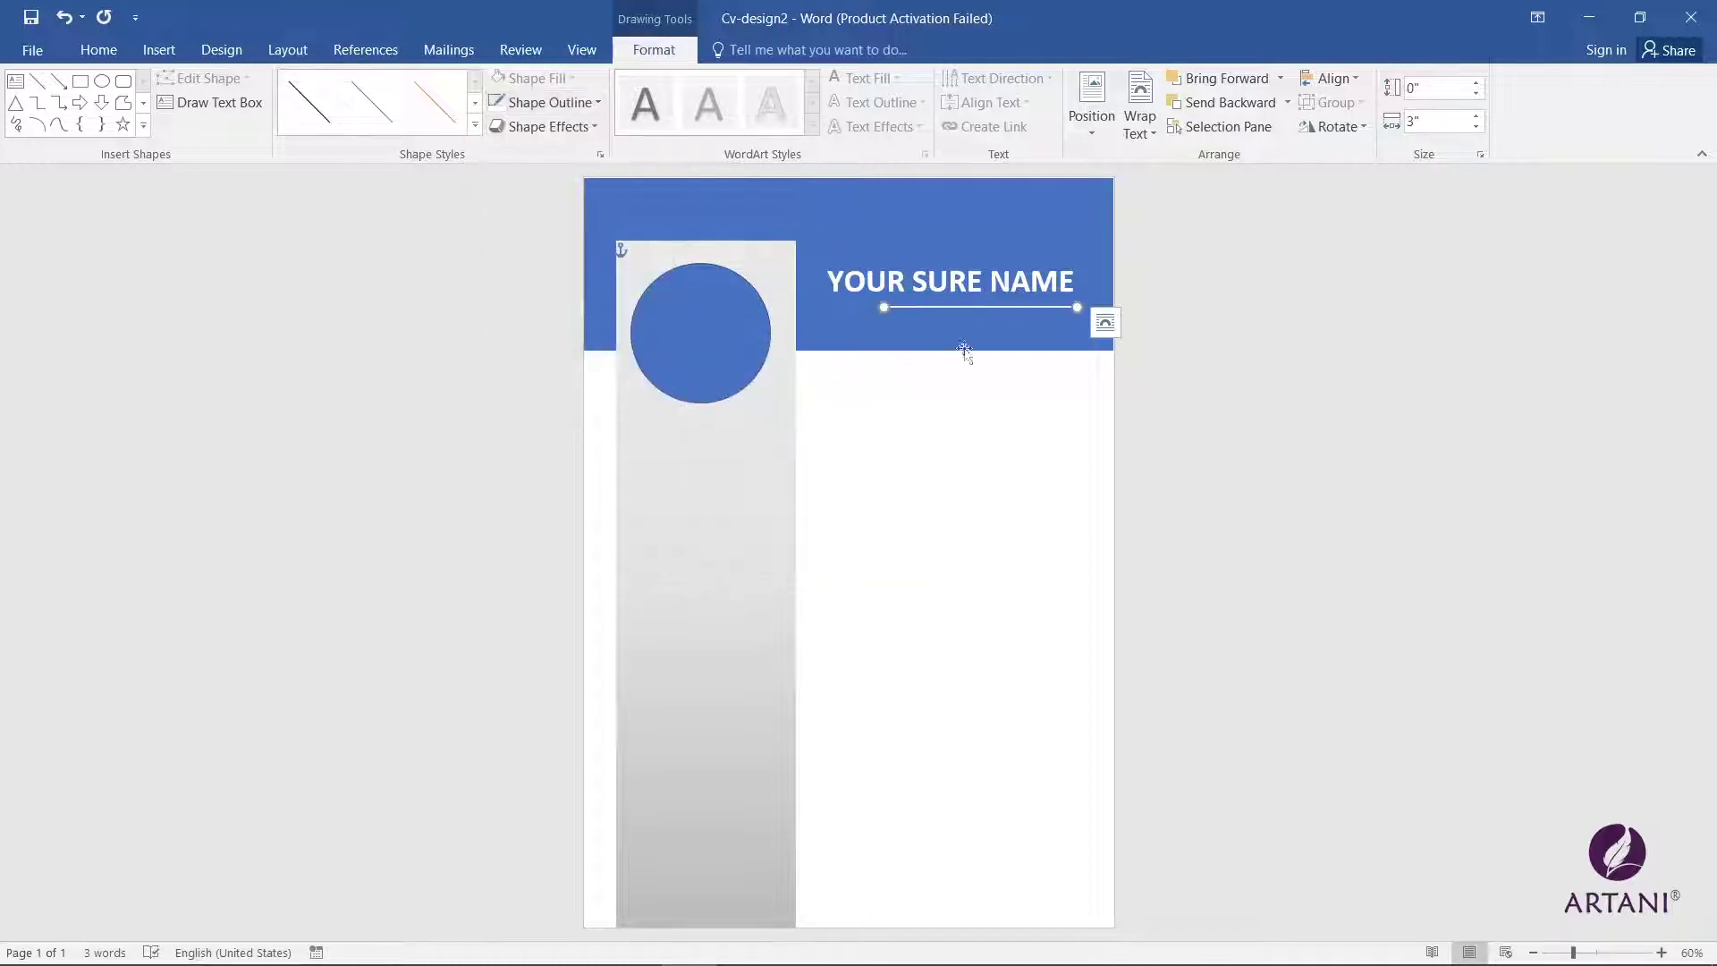
left_click(937, 308)
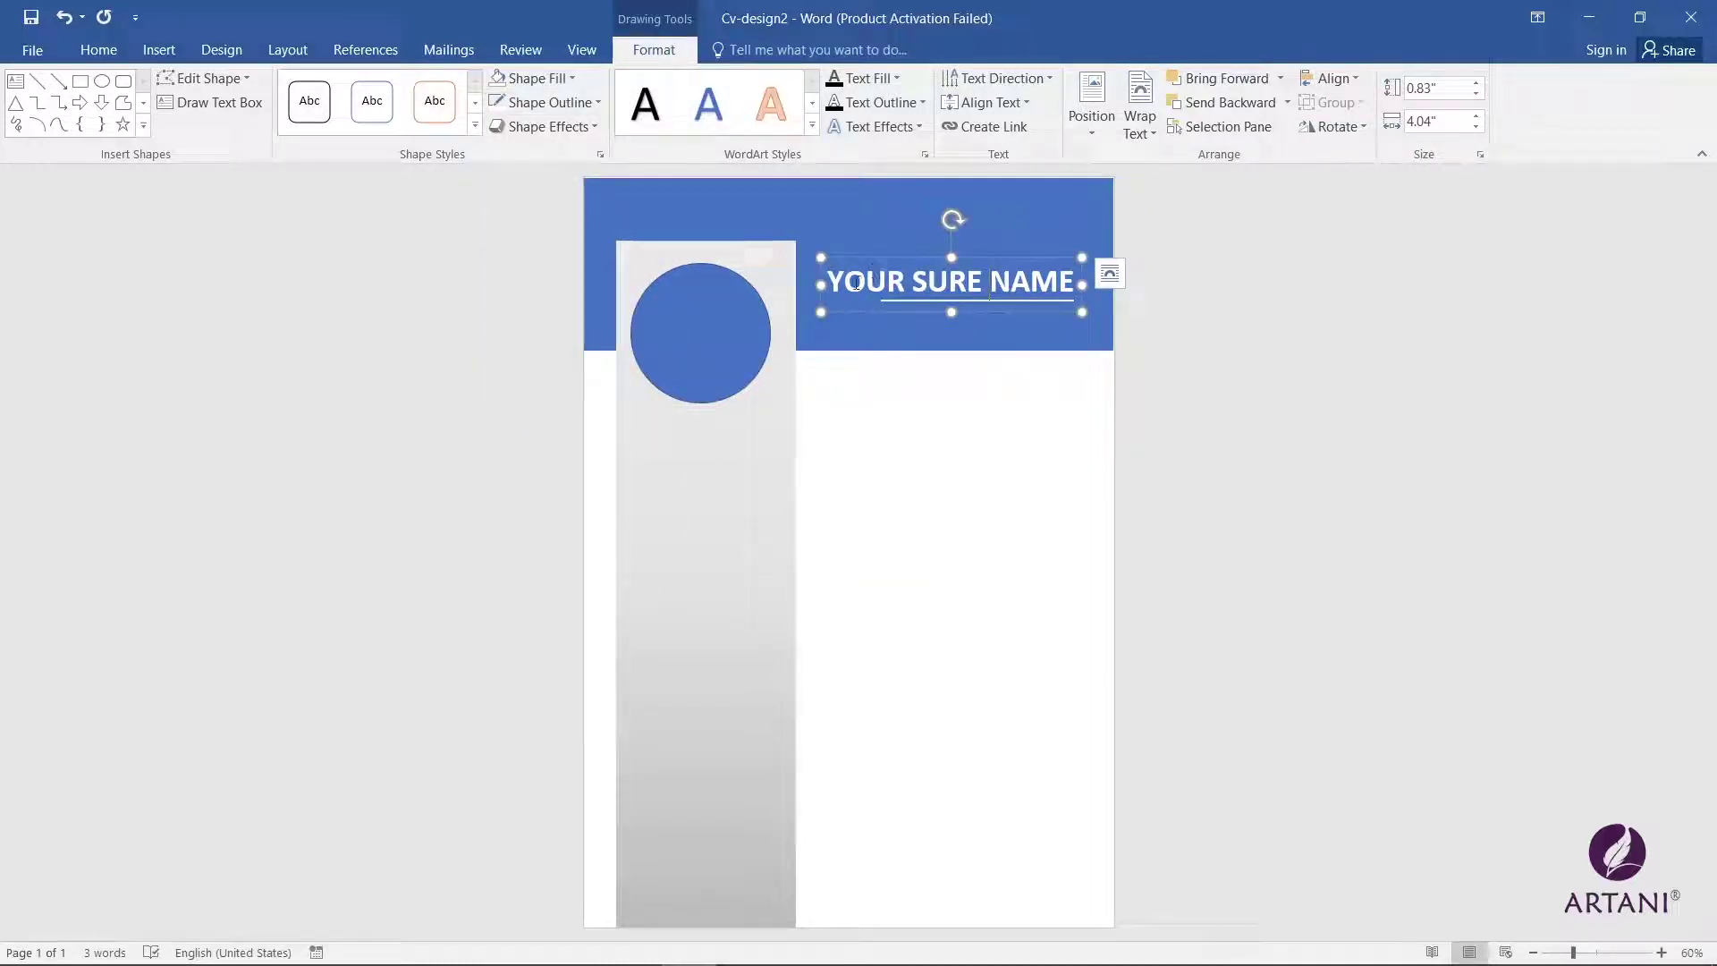
Step: Paste a copy of the name box and place it below the line as the Graphic Designer subtitle
key("ctrl+v")
left_click_drag(840, 297, 839, 290)
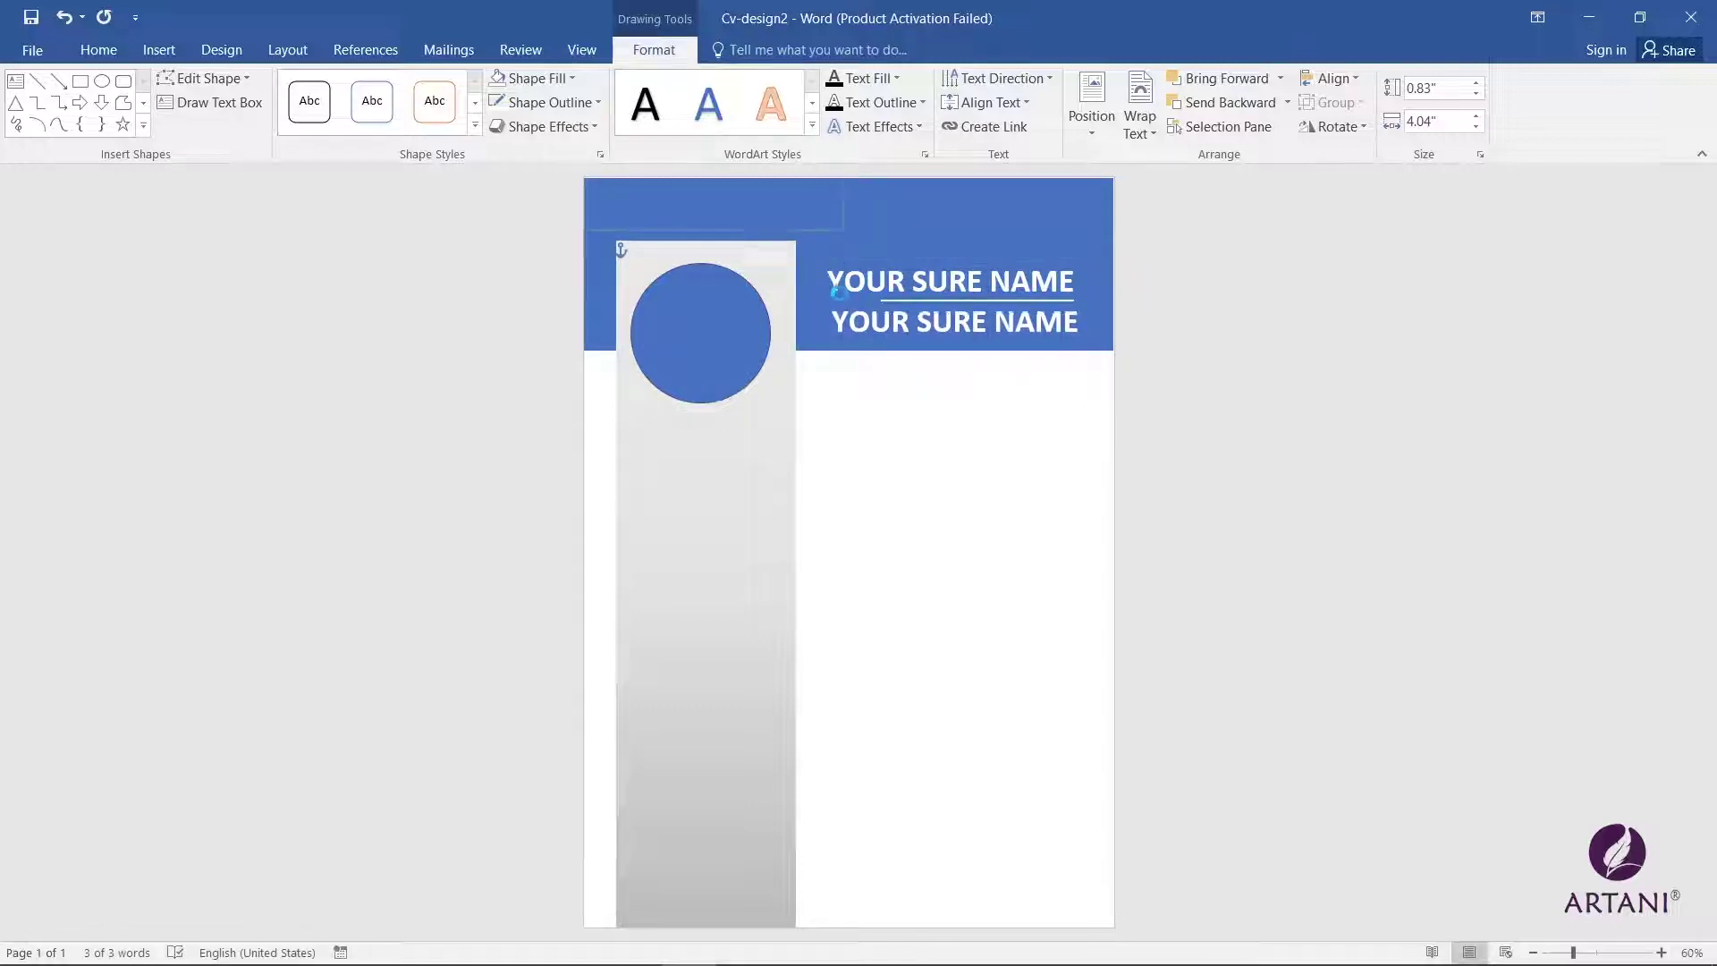
left_click(837, 293)
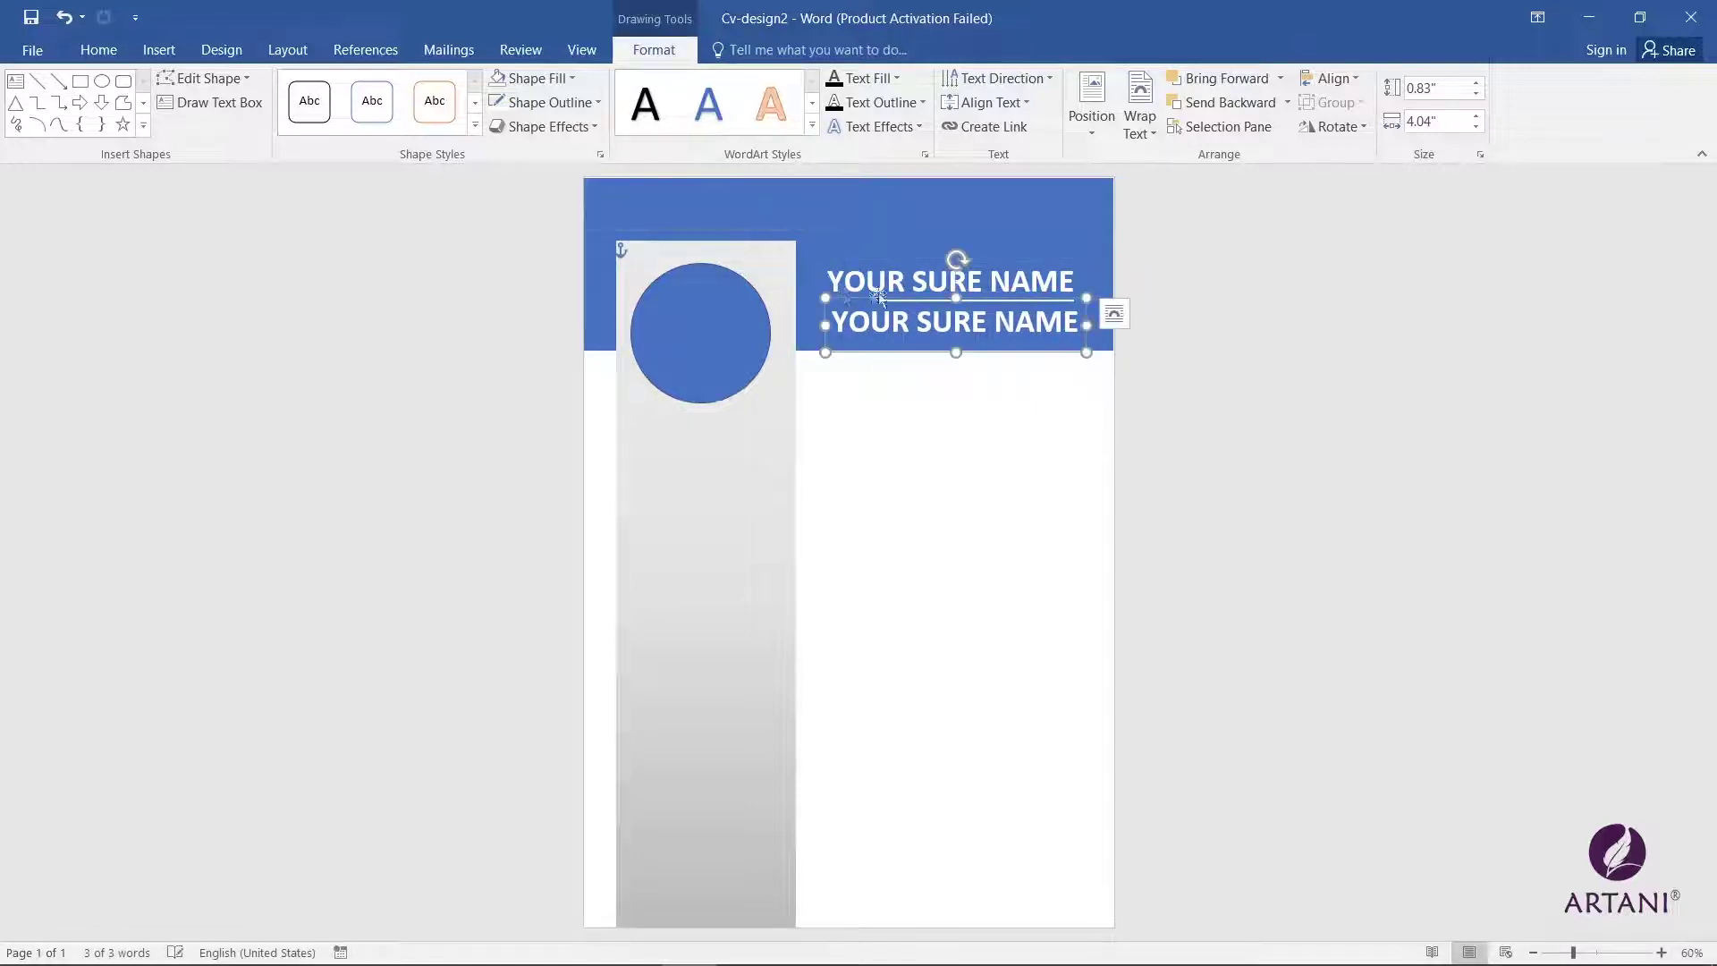
left_click_drag(947, 298, 946, 313)
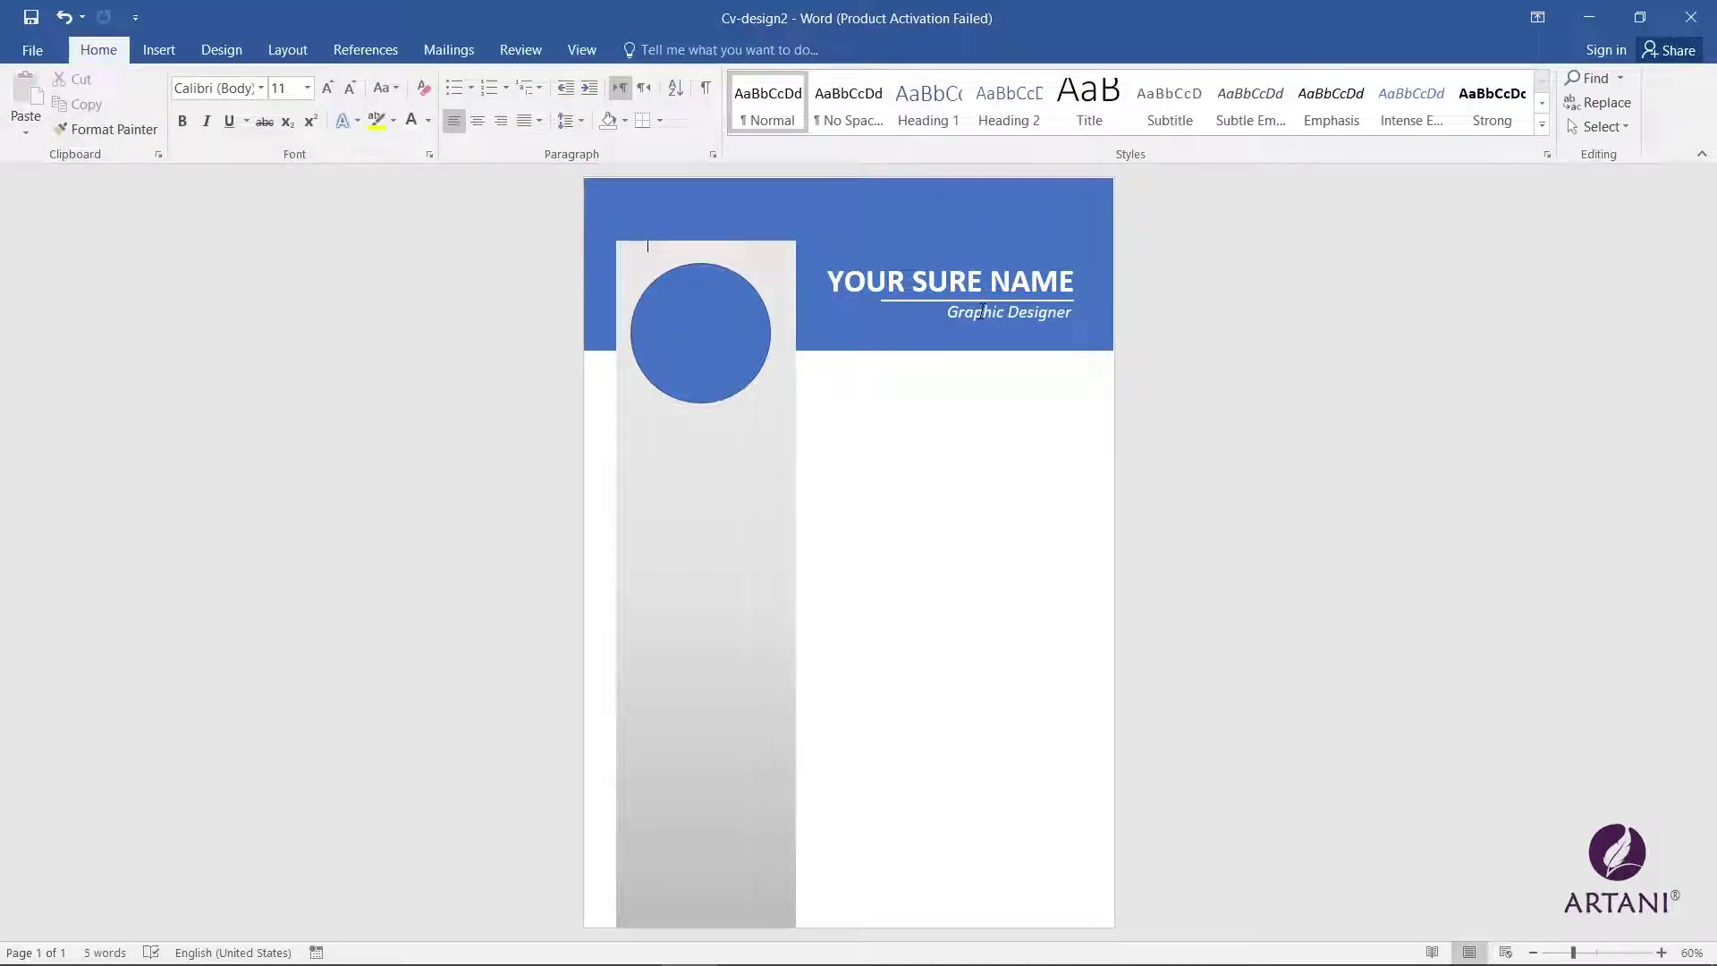
left_click(981, 313)
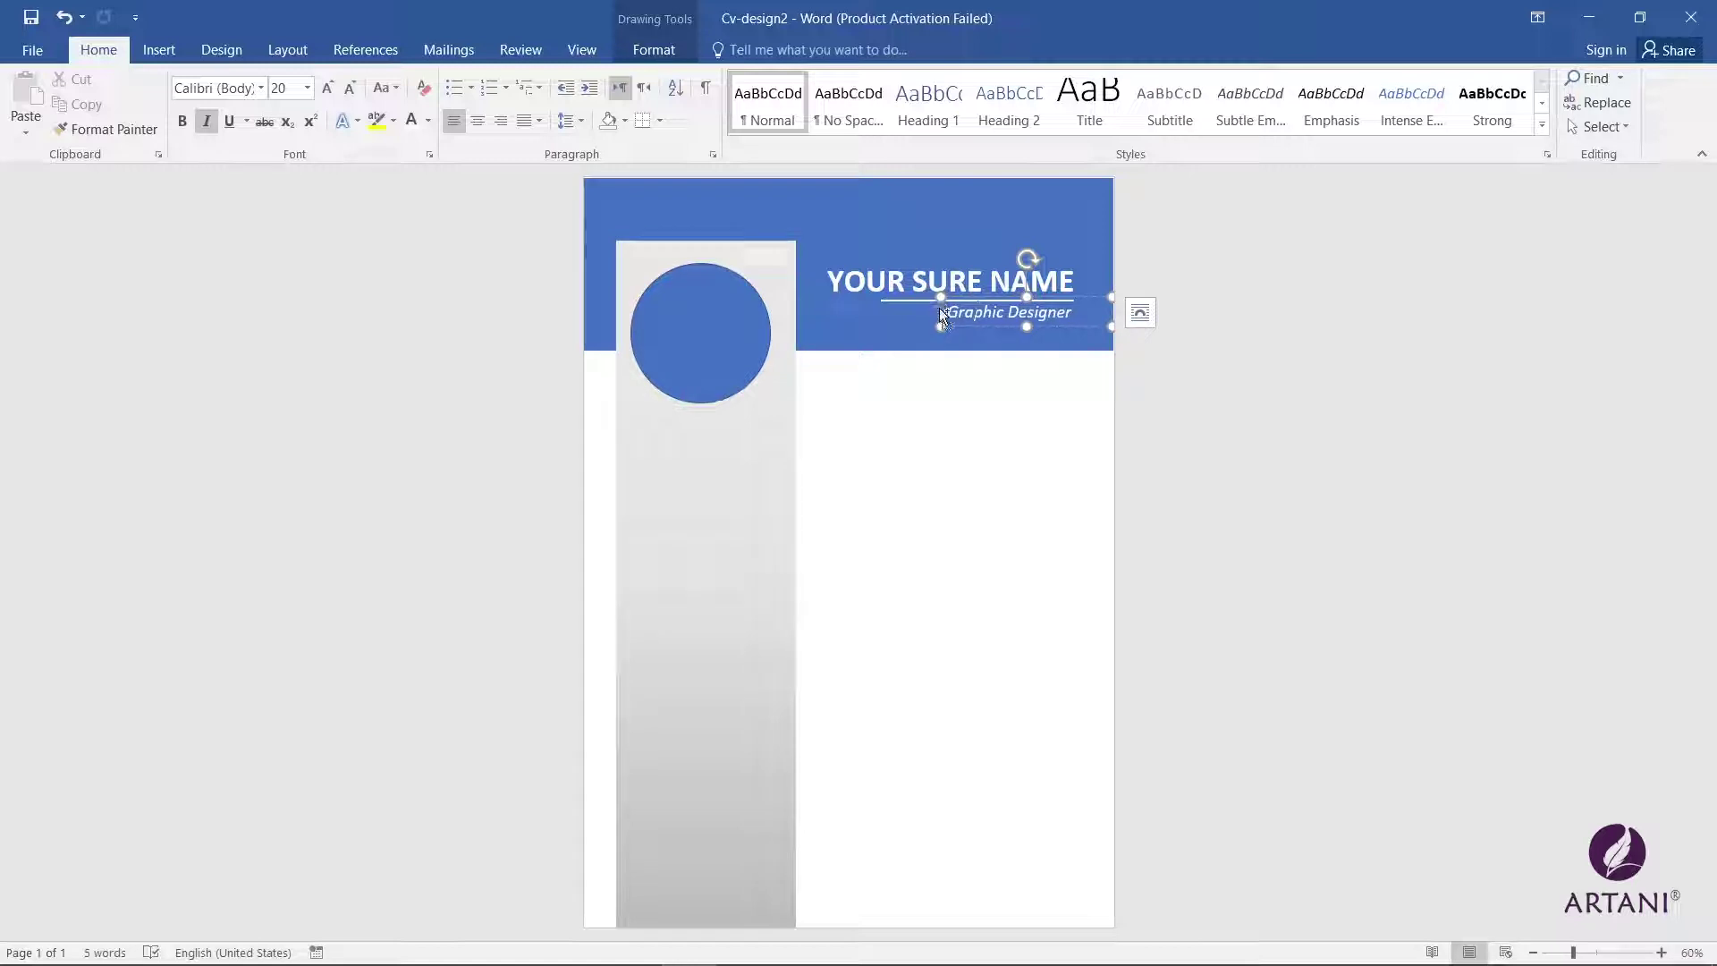
Step: Copy the subtitle box under the photo circle and retype it as the sidebar label
left_click_drag(950, 319, 626, 417)
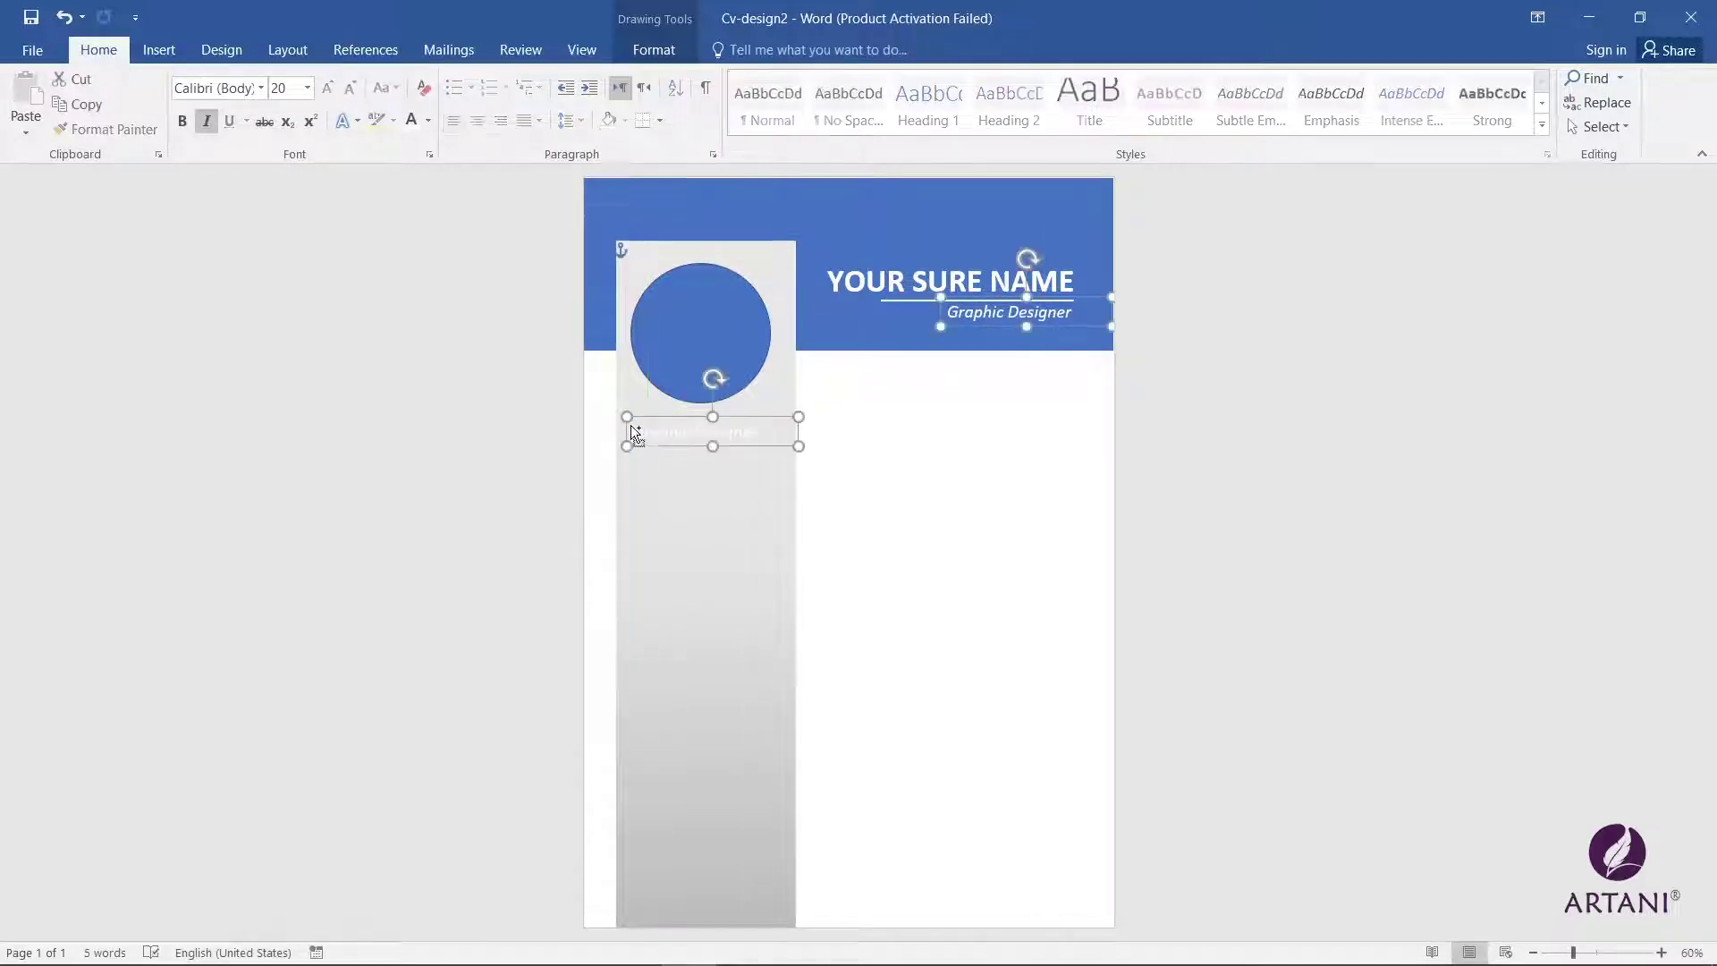
left_click(977, 433)
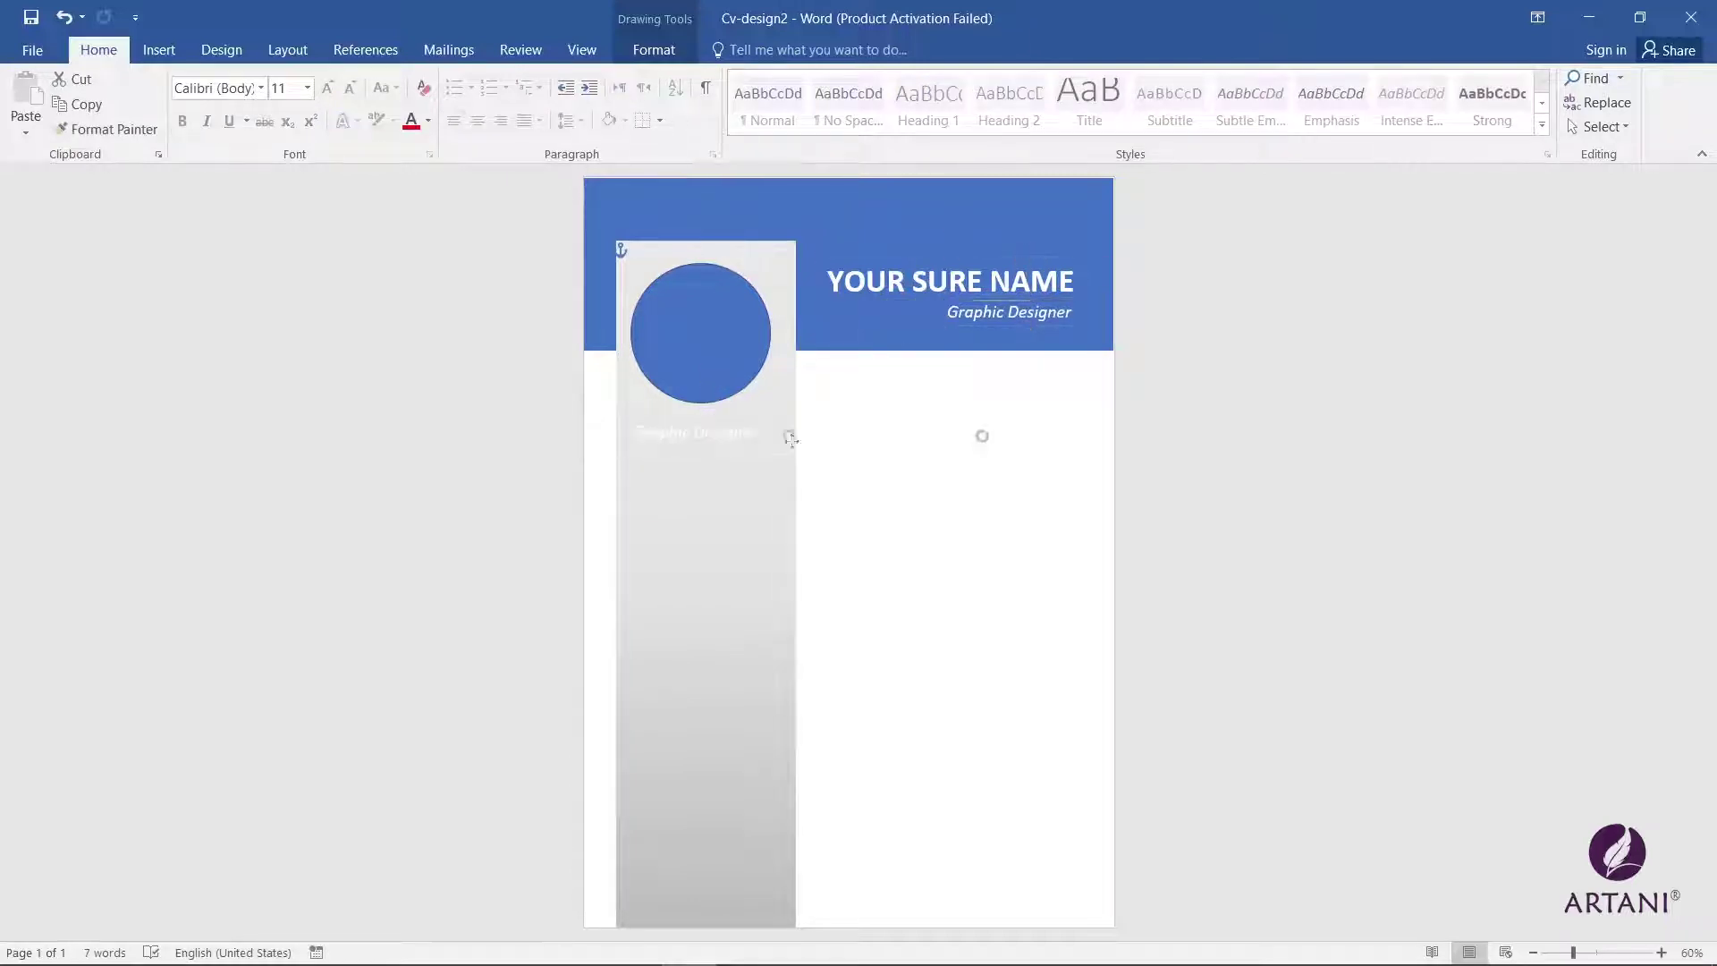
left_click_drag(719, 452, 647, 448)
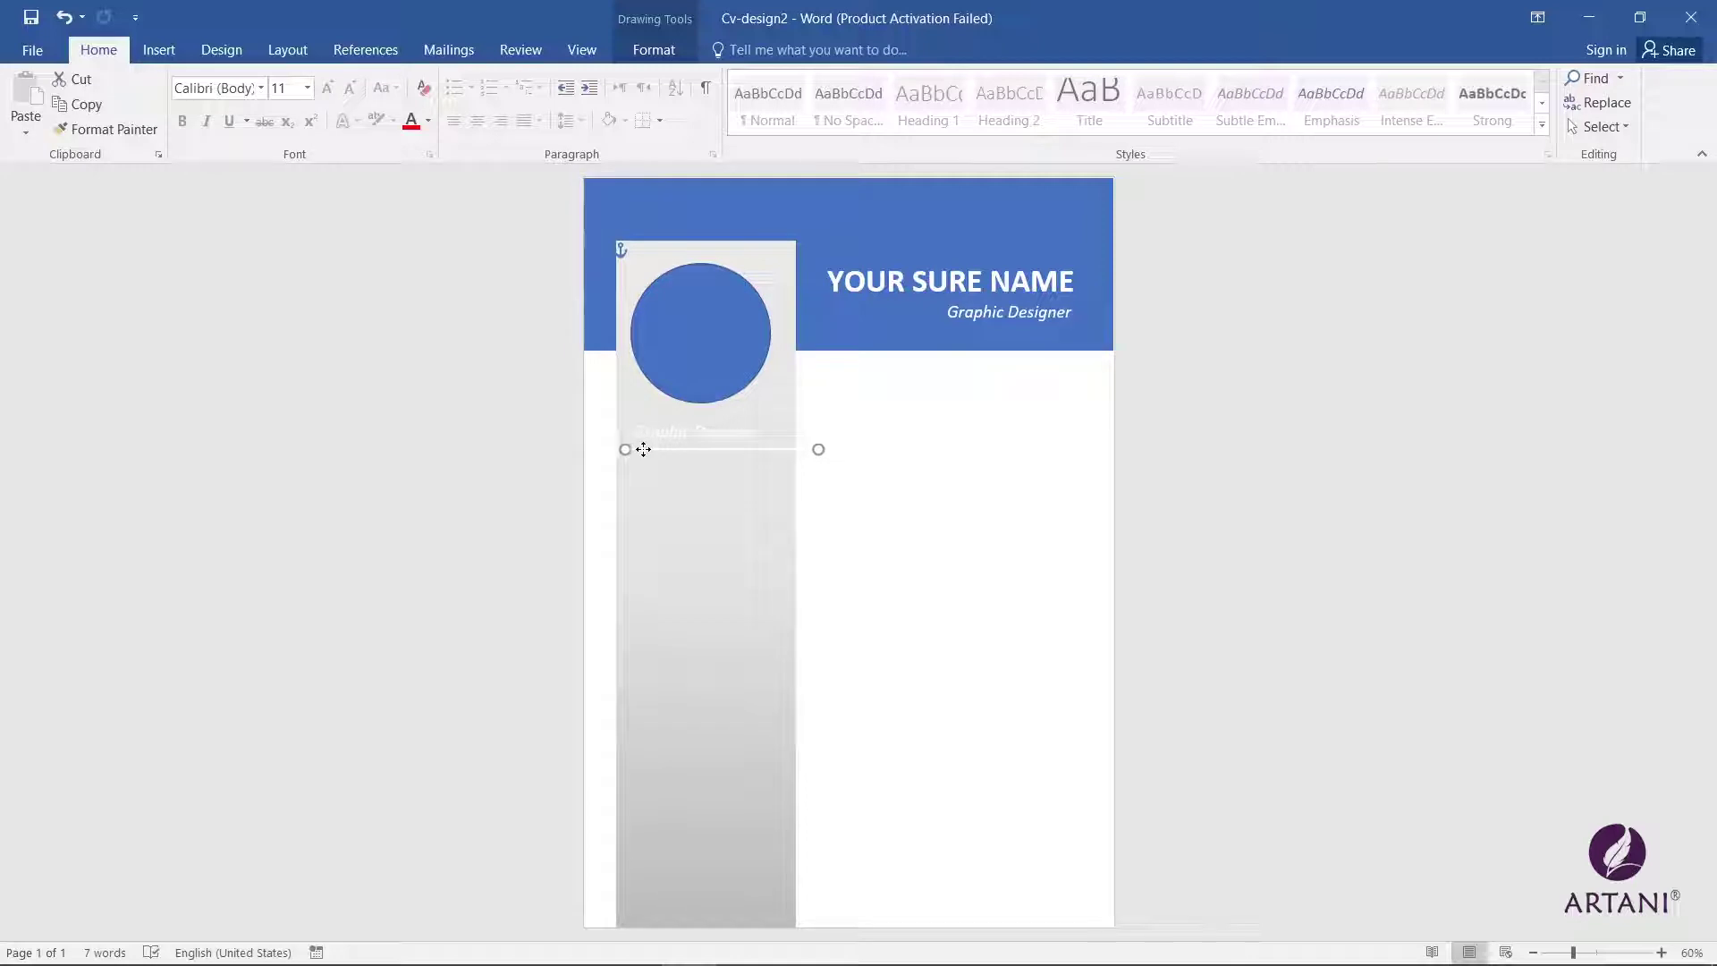
triple_click(699, 434)
key("BackSpace")
type("Name")
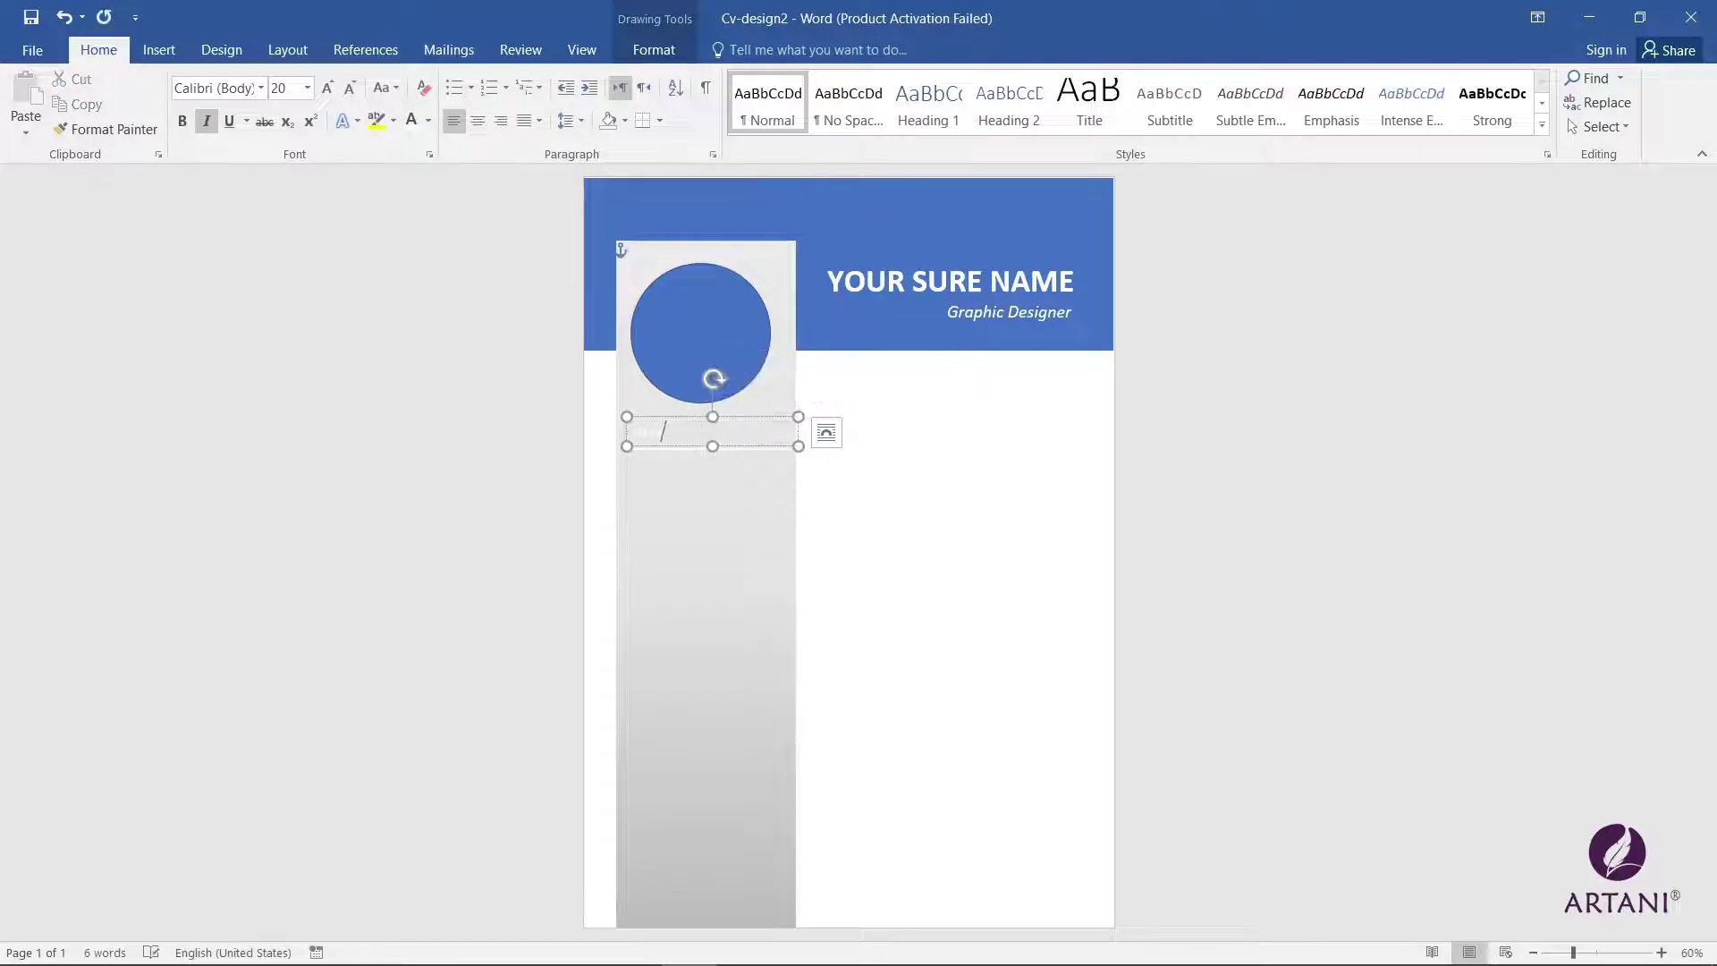
key("shift+Home")
left_click(428, 125)
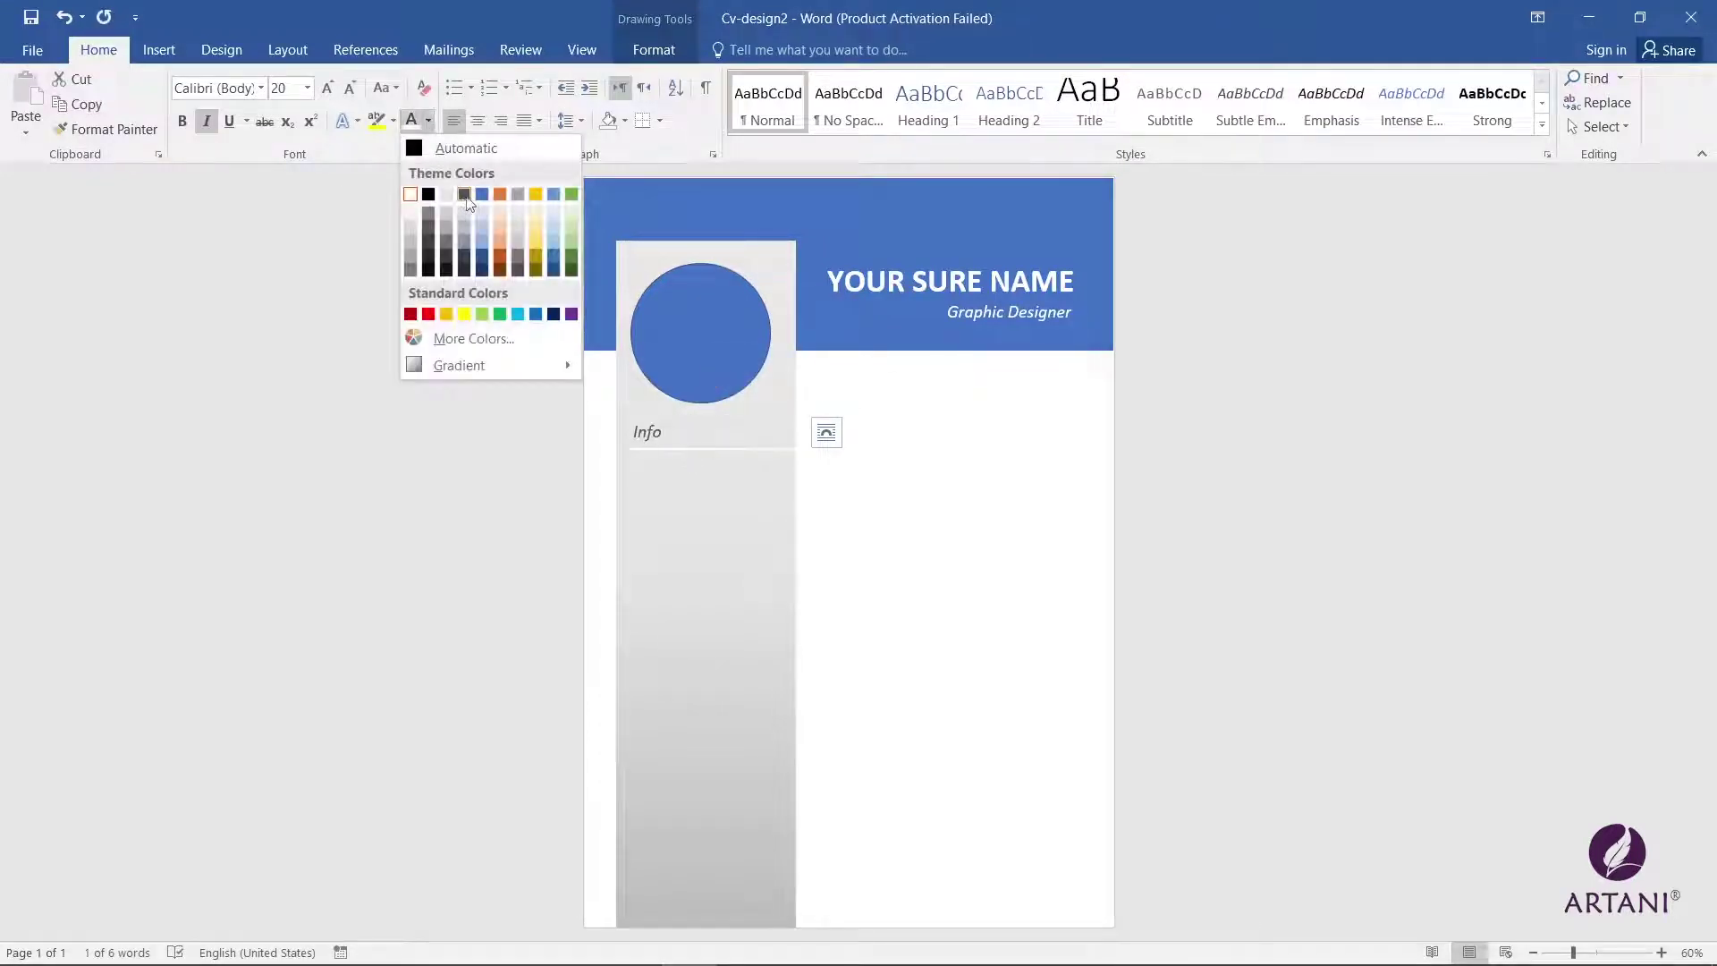
Step: Colour the sidebar label text blue
left_click(474, 204)
left_click(702, 447)
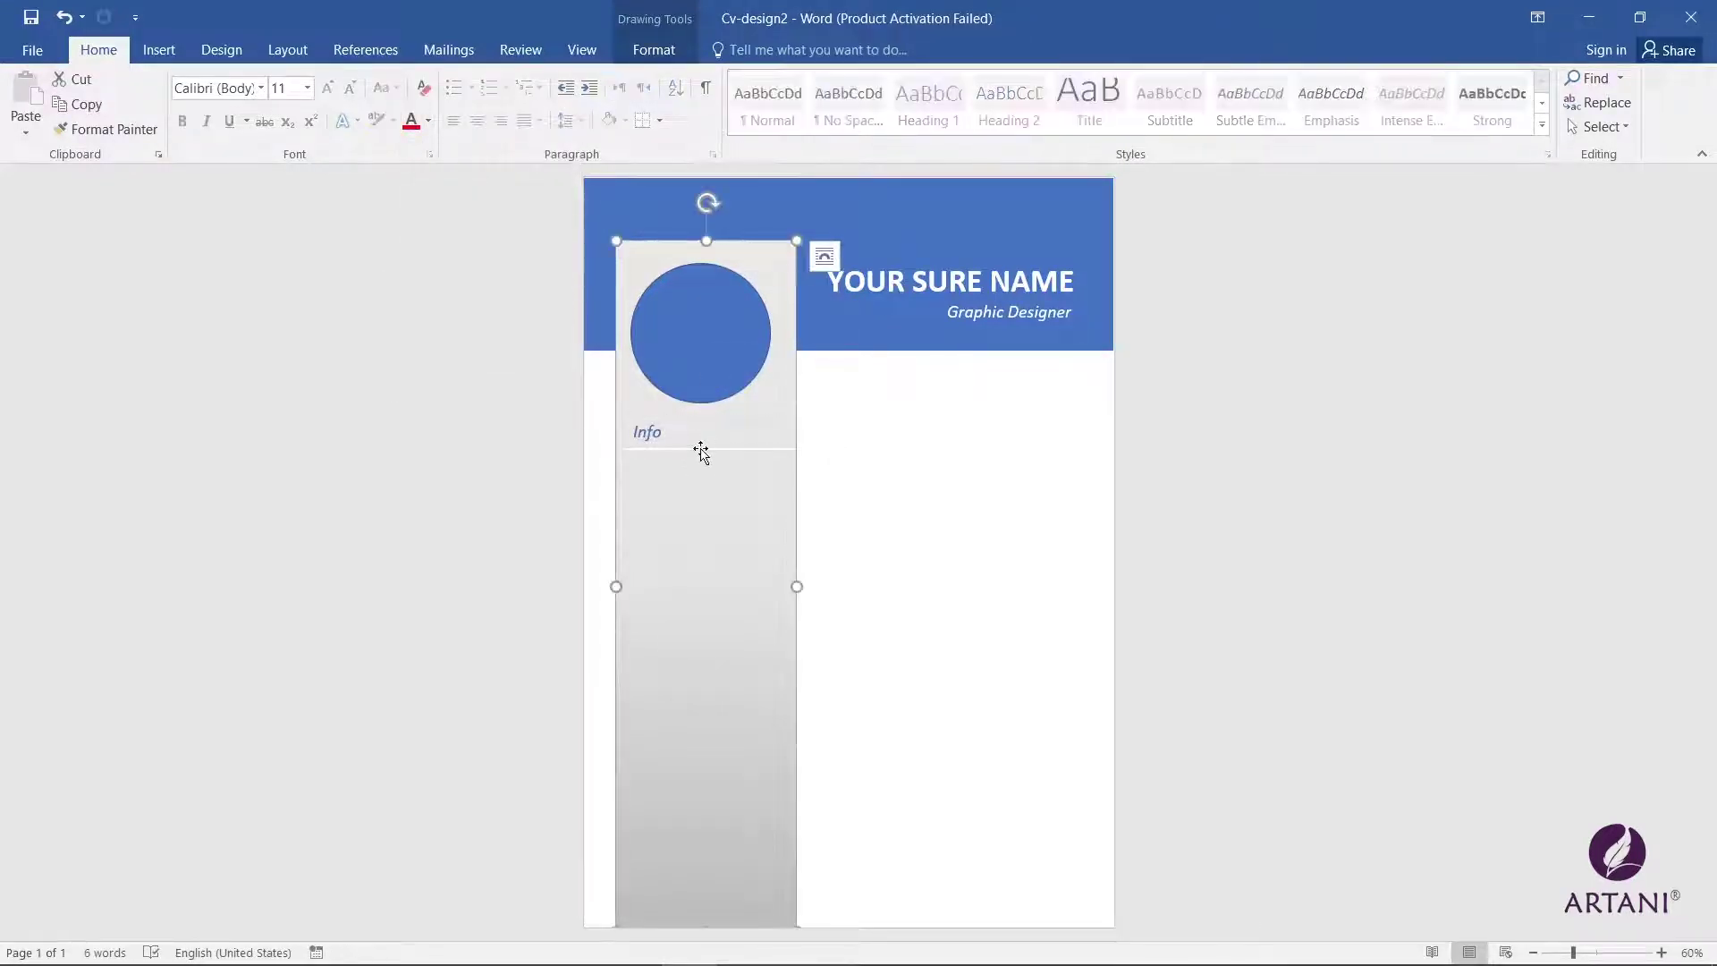
left_click(701, 447)
left_click(742, 460)
Step: Give the line under the label a subtle blue style and shorten it to 2.33"
left_click(745, 452)
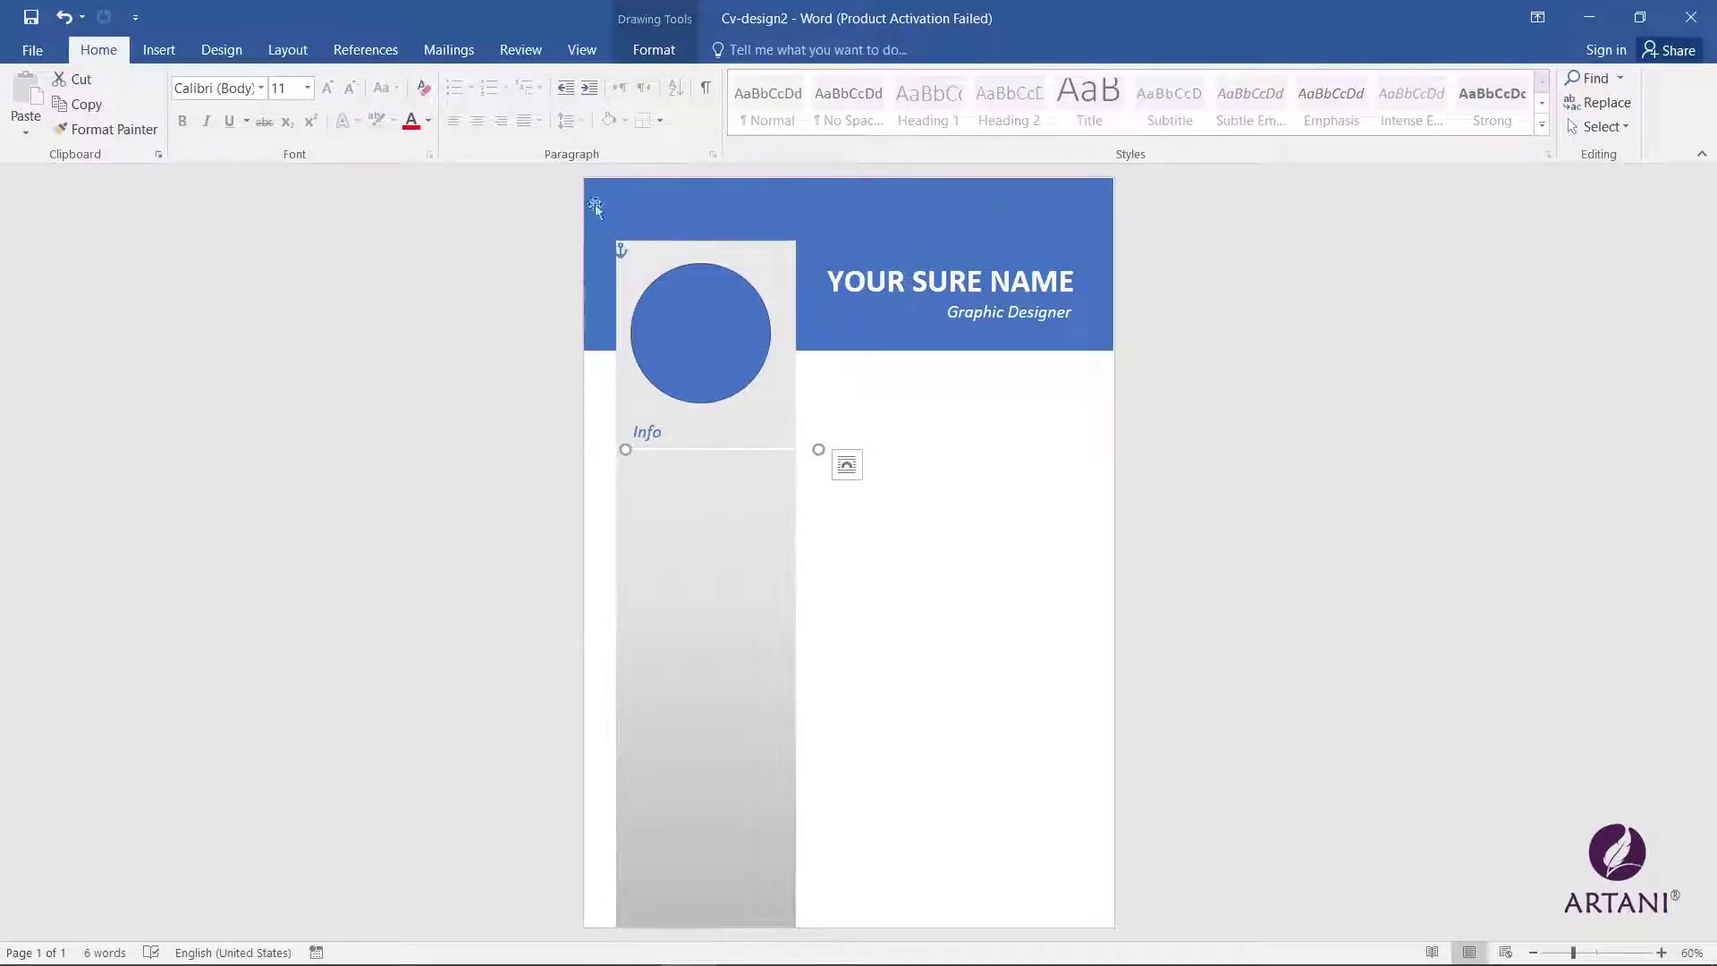
left_click(654, 49)
left_click(376, 106)
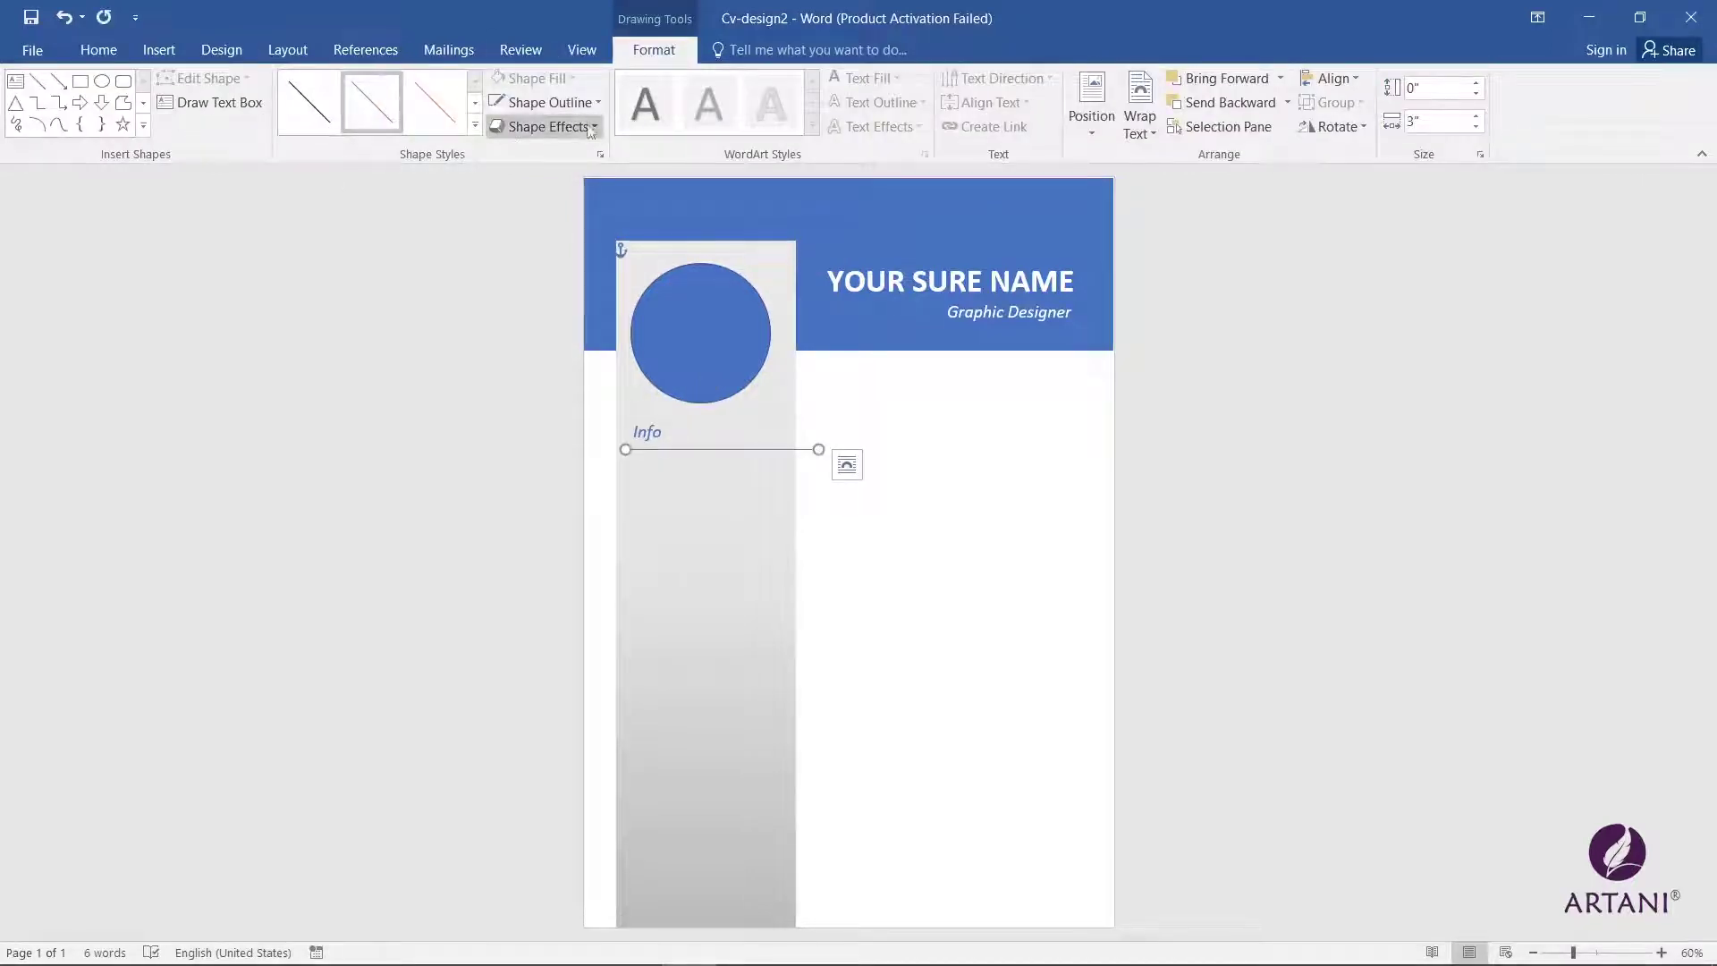
left_click(597, 102)
mouse_move(554, 338)
left_click(755, 436)
left_click_drag(818, 450, 775, 450)
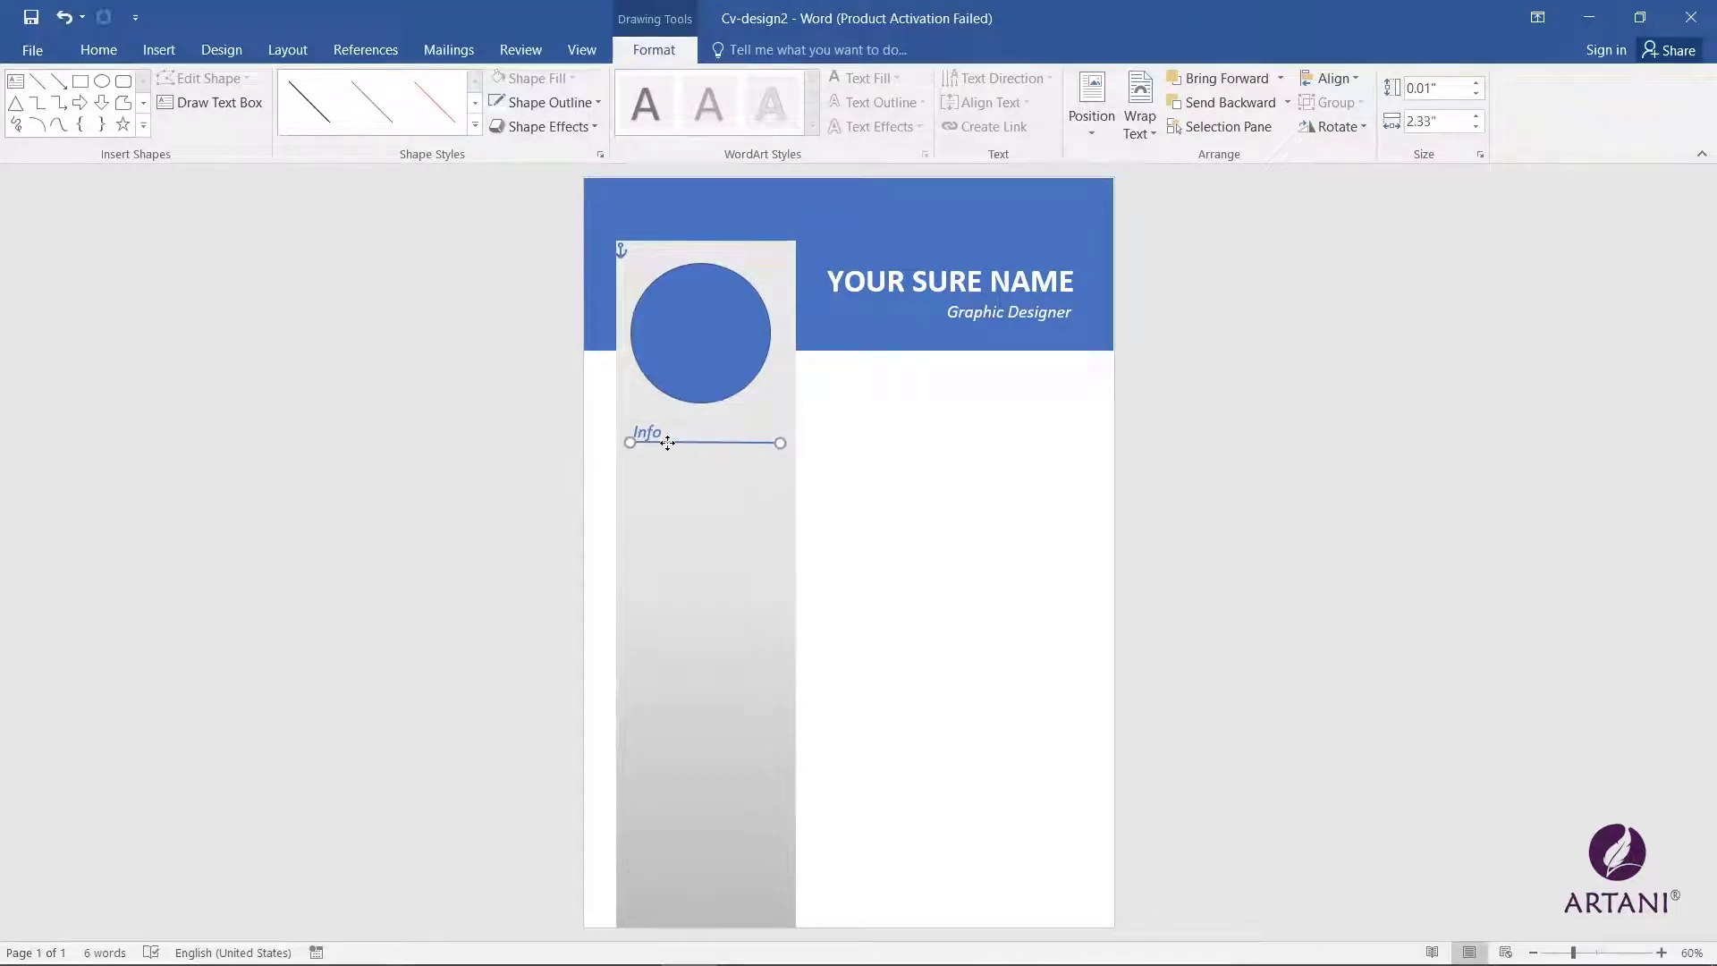
Step: Retype the sidebar label as INFO
double_click(648, 432)
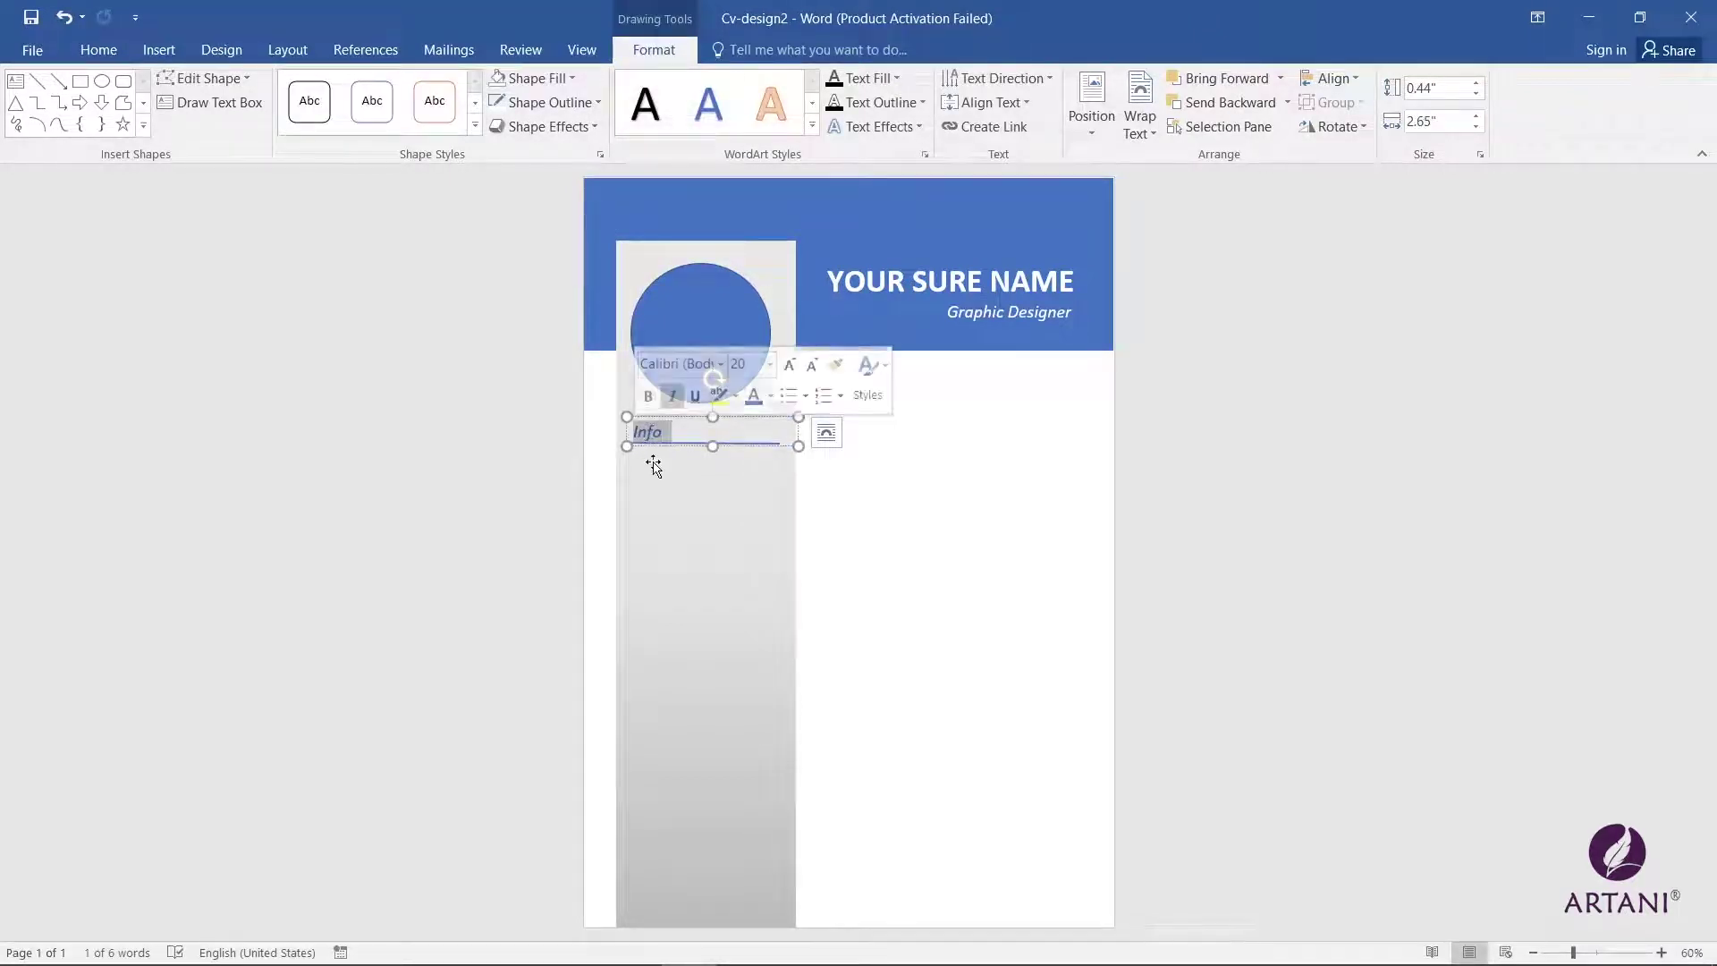
type("INFO")
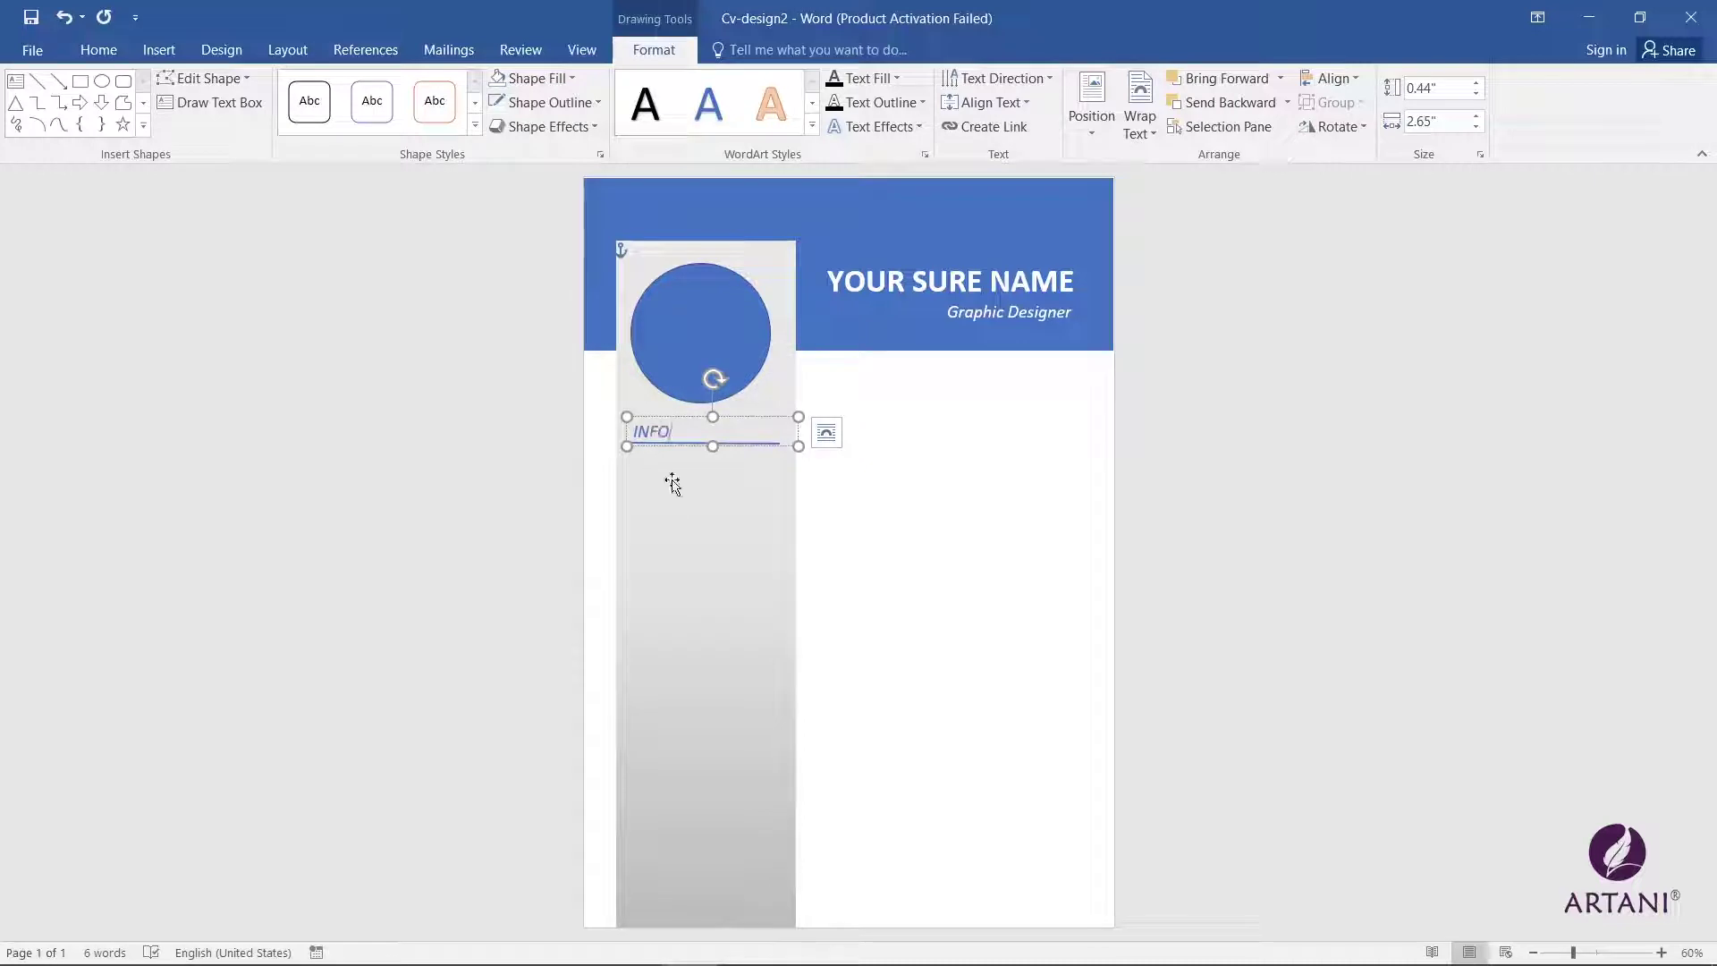
left_click(672, 484)
left_click(846, 487)
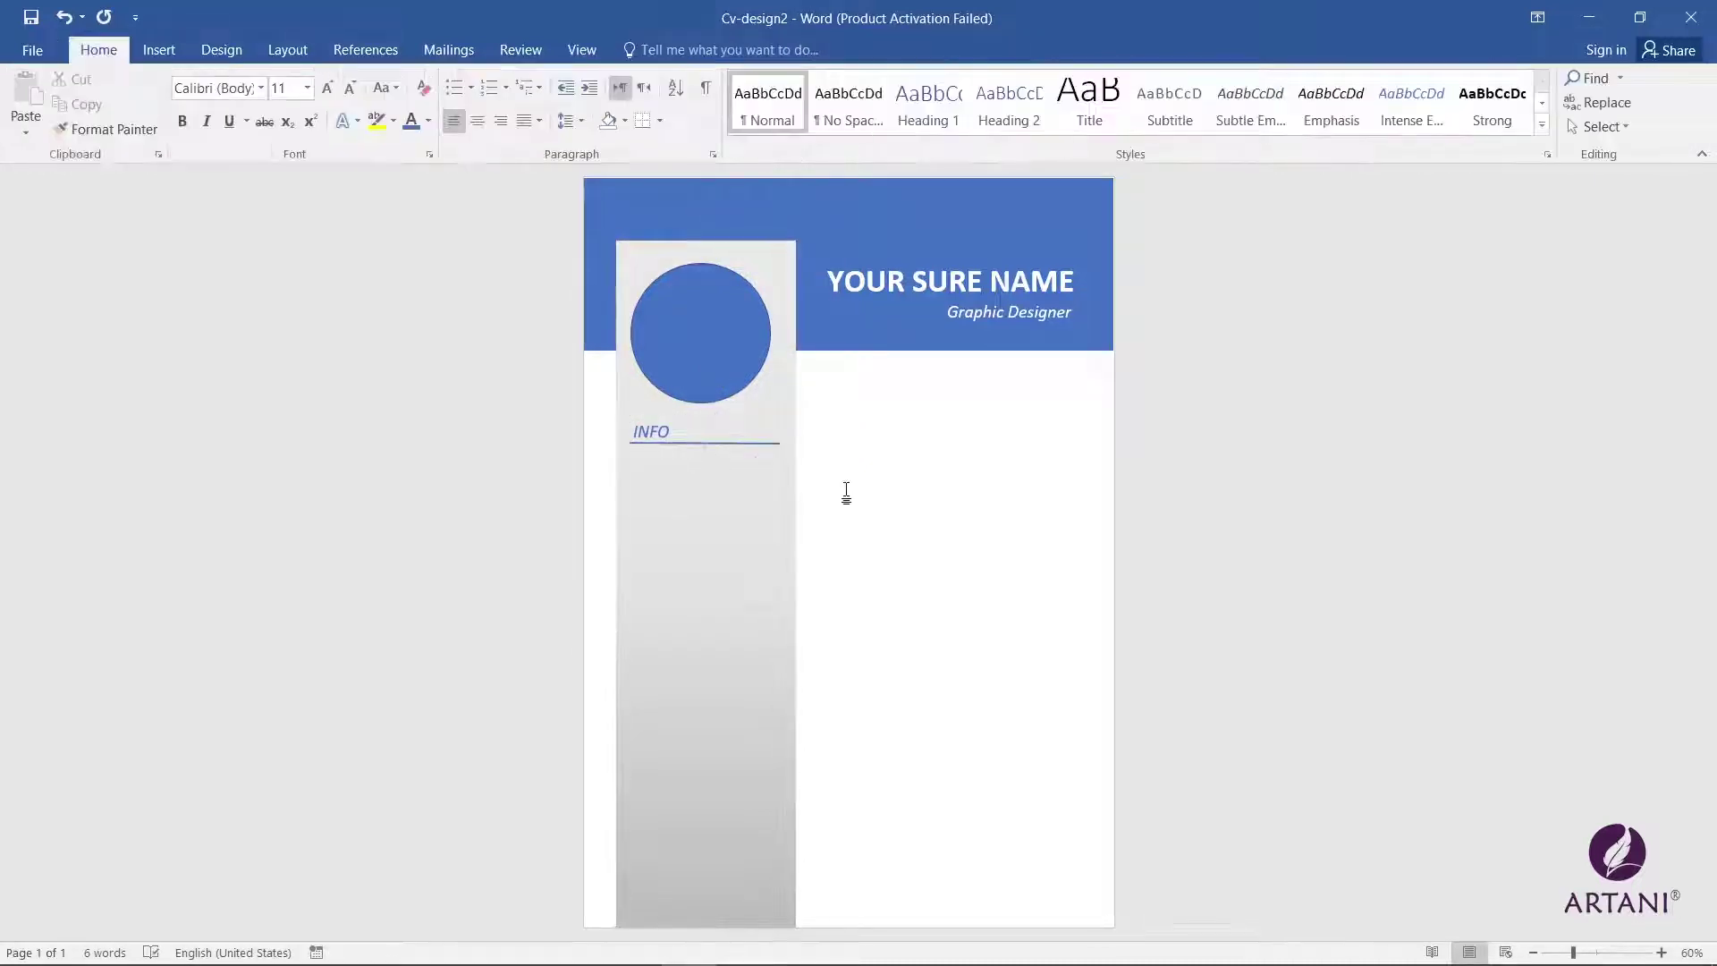
left_click(599, 433)
left_click(671, 466)
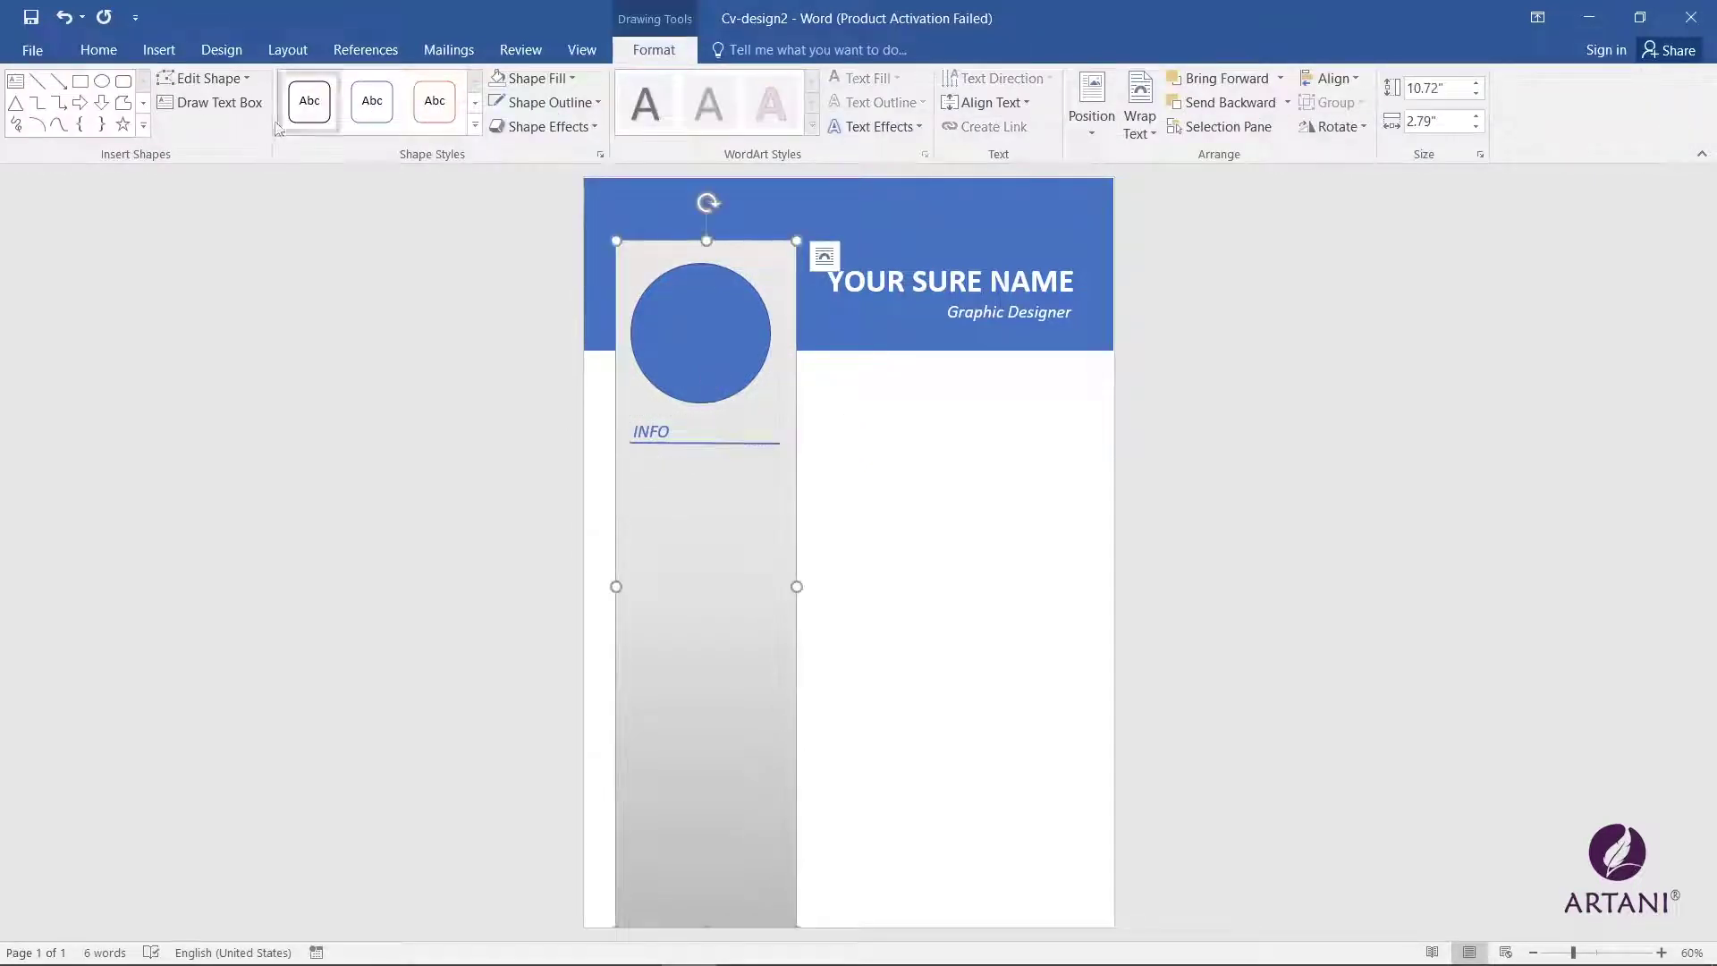
Step: Add a text box under INFO listing Father Name, CNIC, Date of Birth, Nationality, Religion
left_click(15, 81)
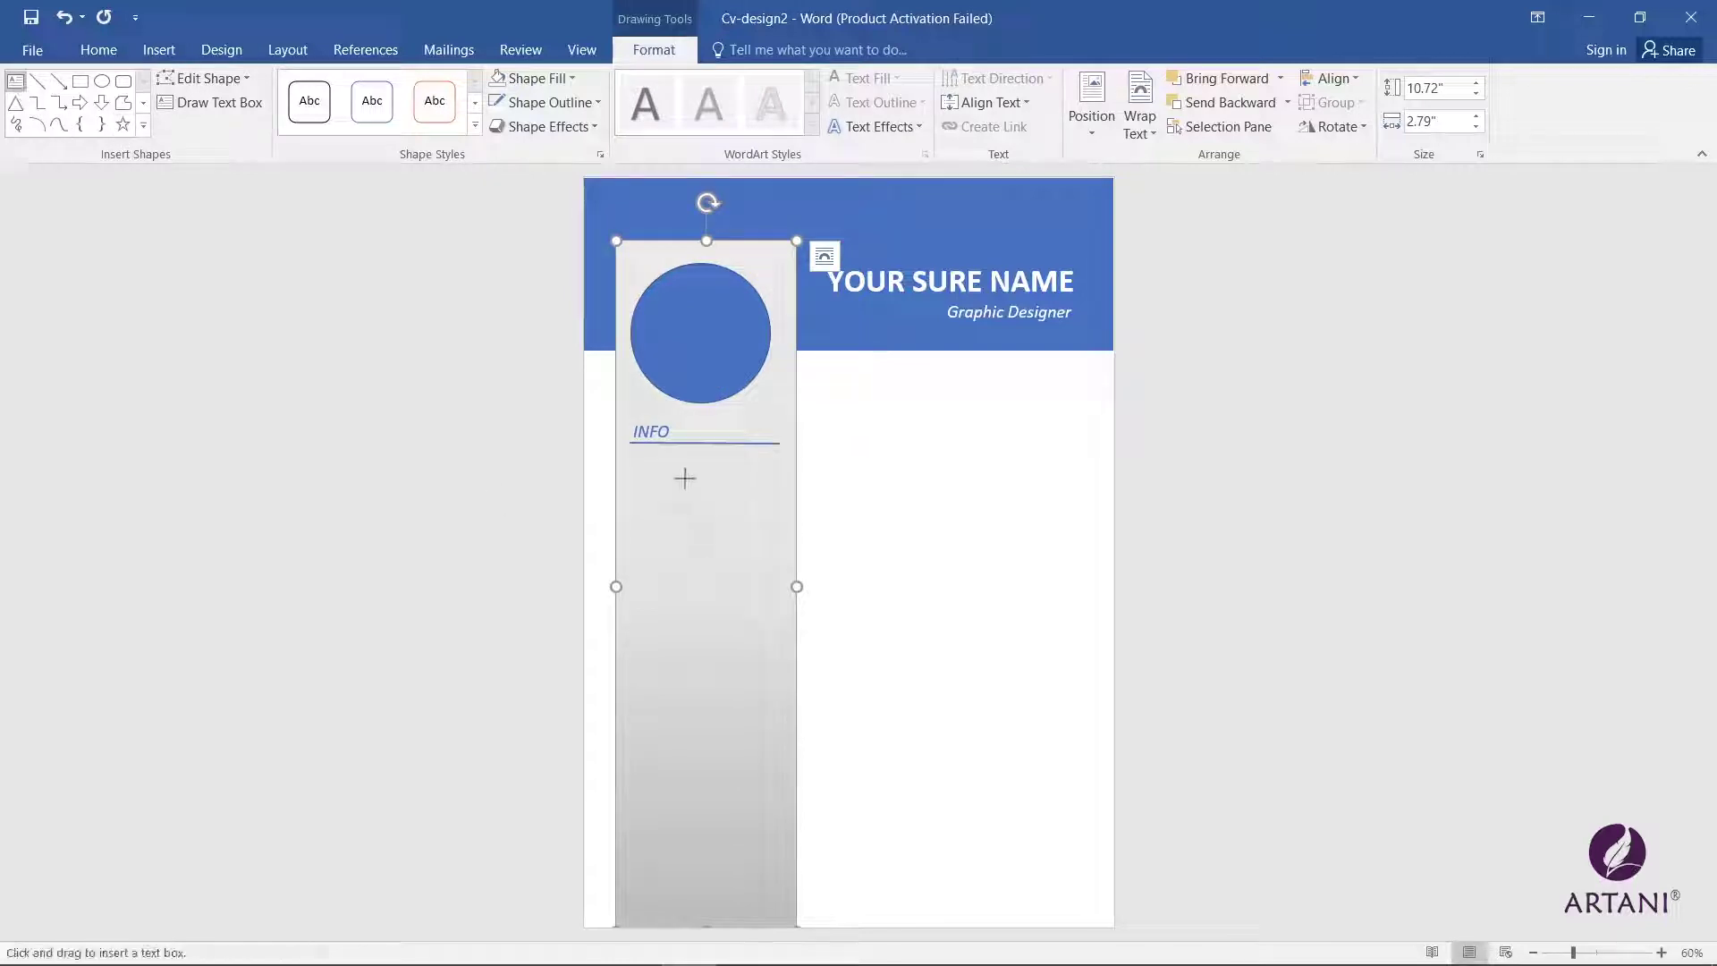
left_click_drag(632, 456, 674, 644)
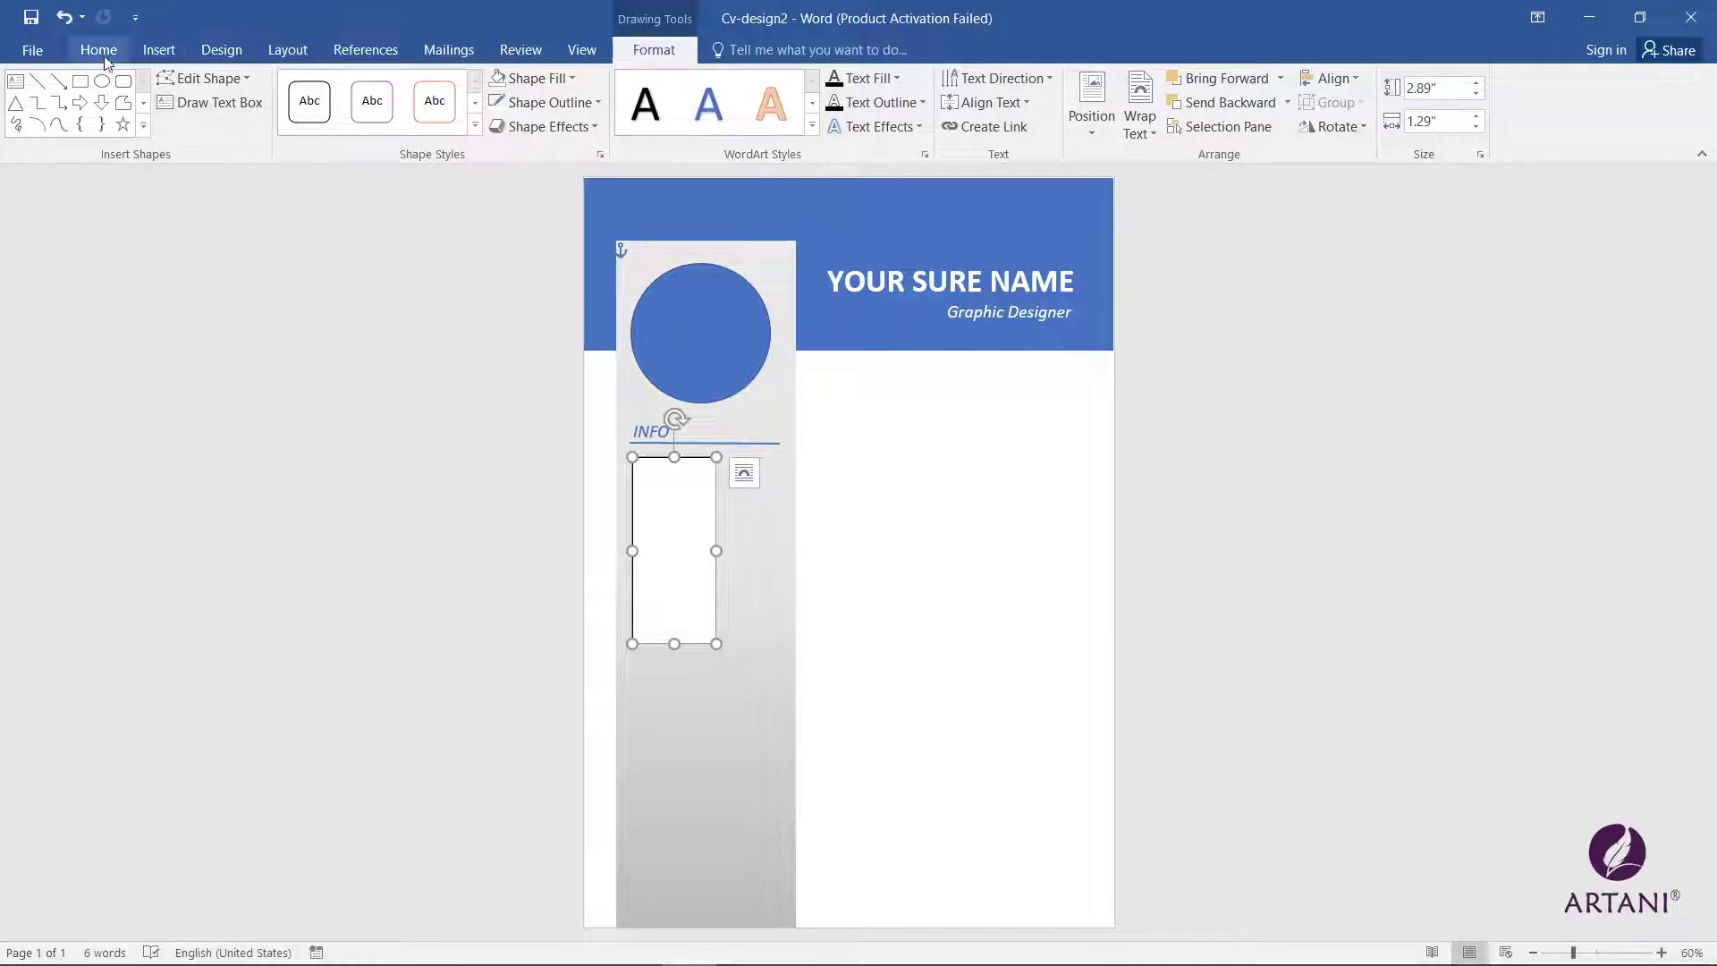
left_click(98, 49)
left_click(651, 488)
type("Name")
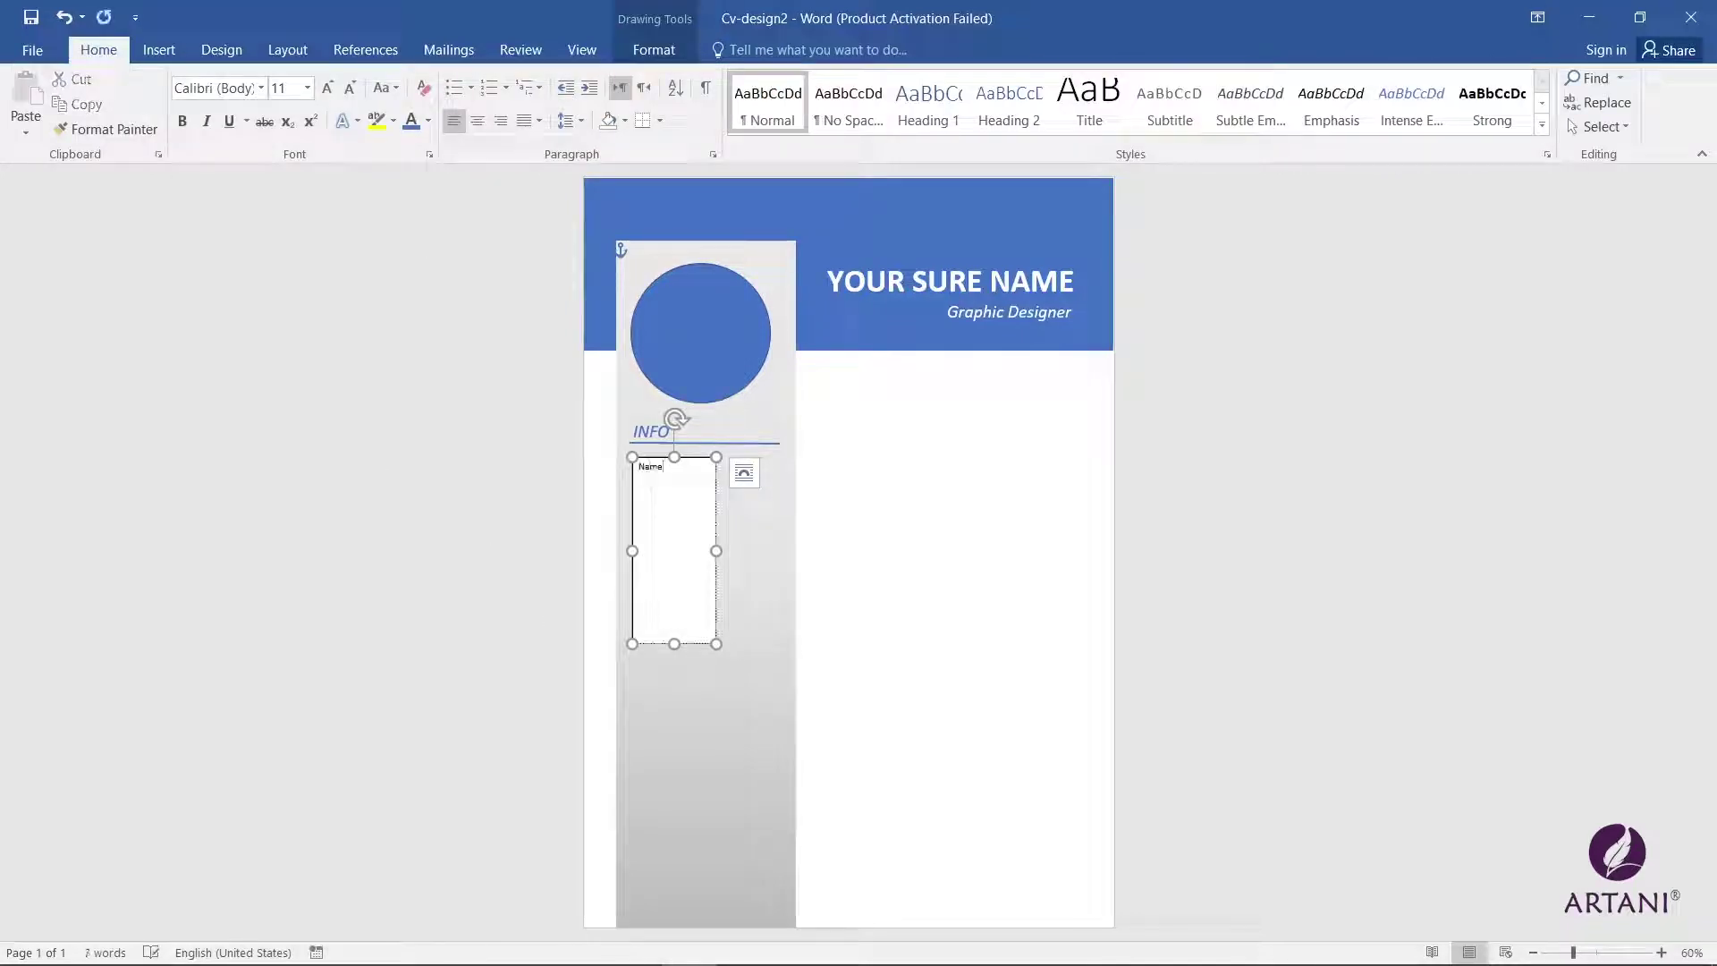
type("ather")
type("Date Of Birth")
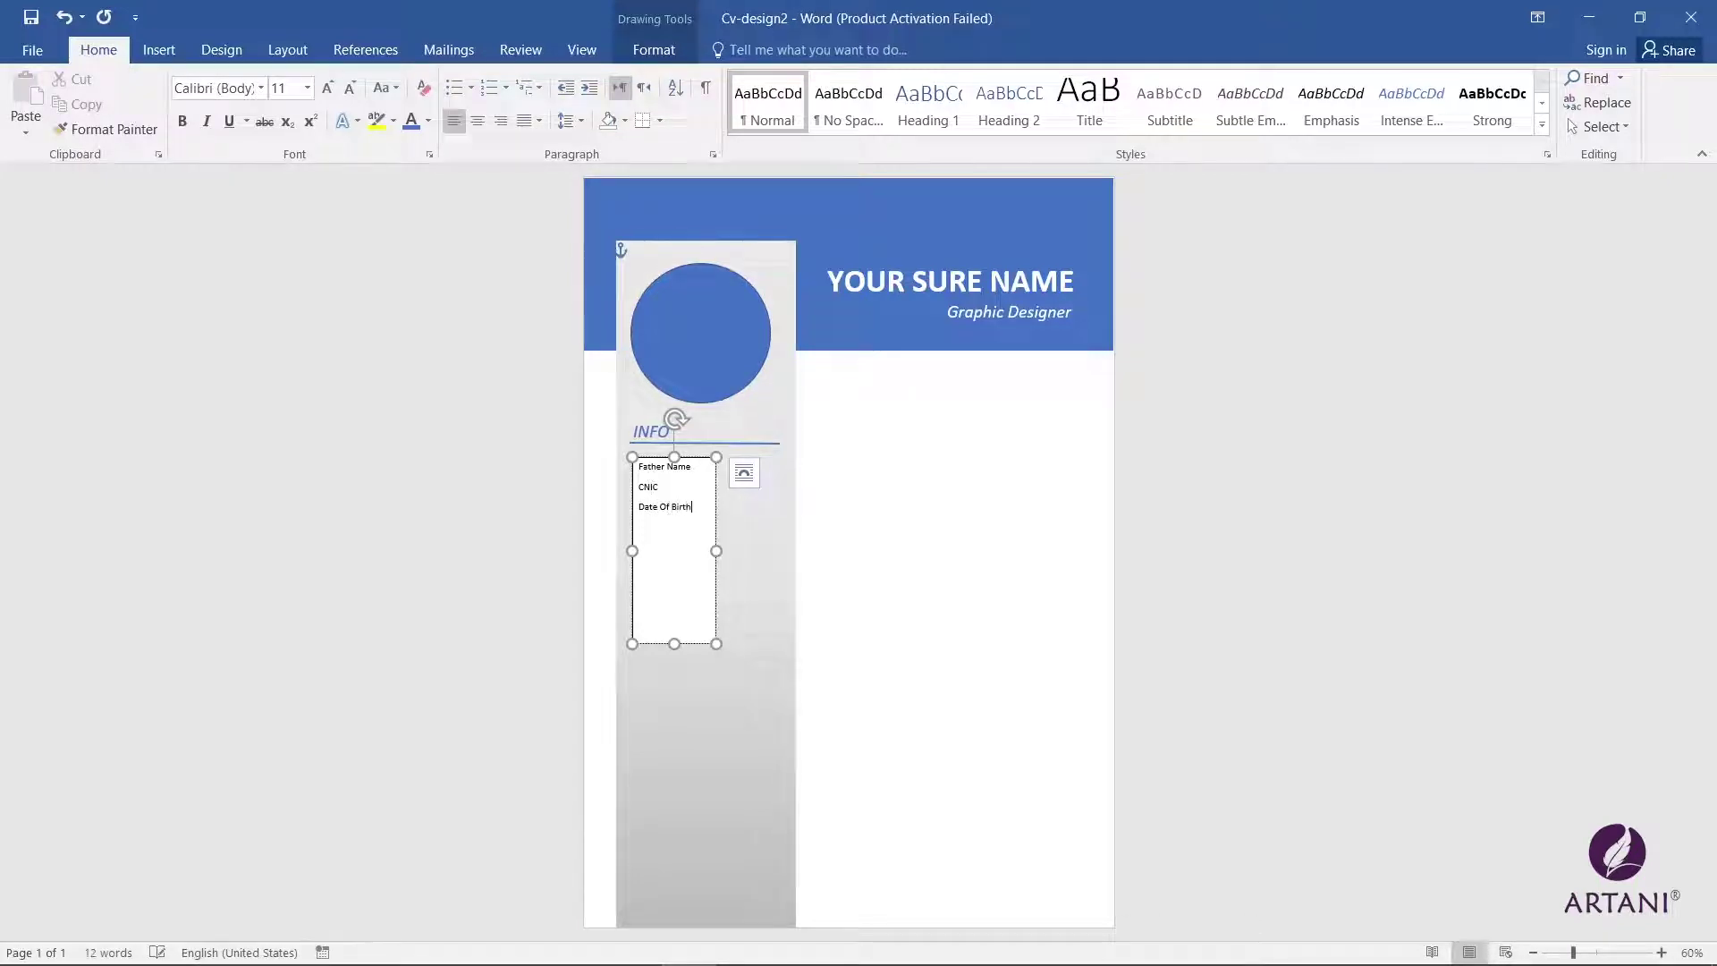
right_click(665, 506)
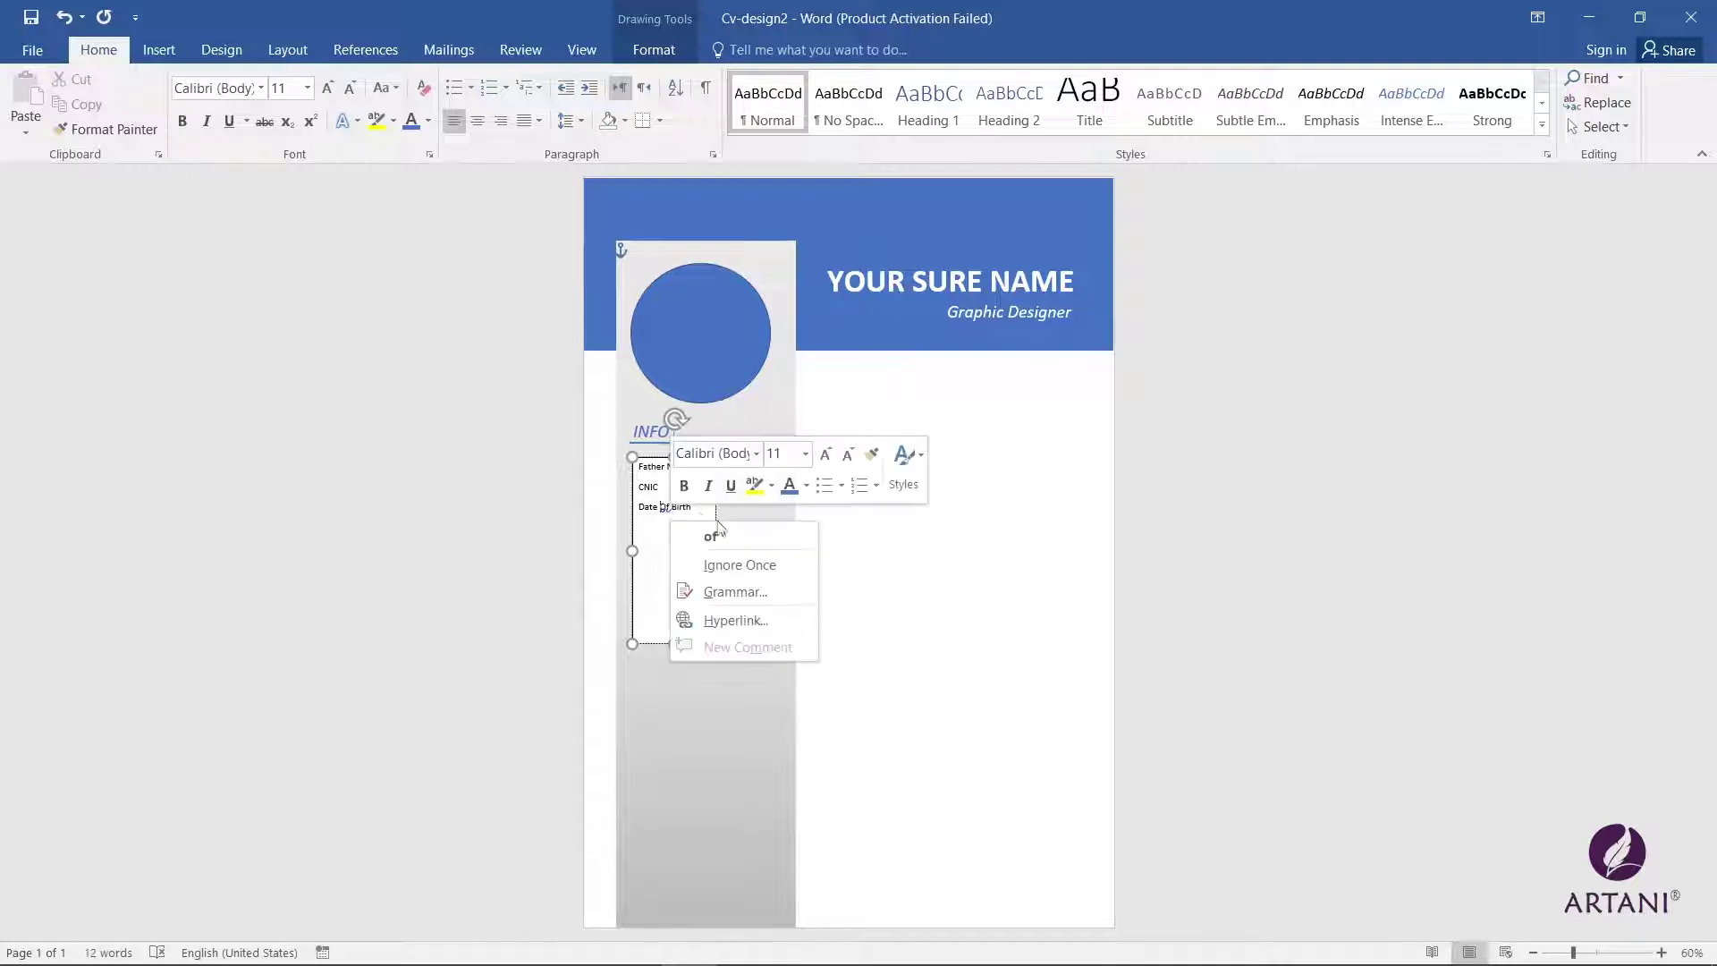
left_click(674, 533)
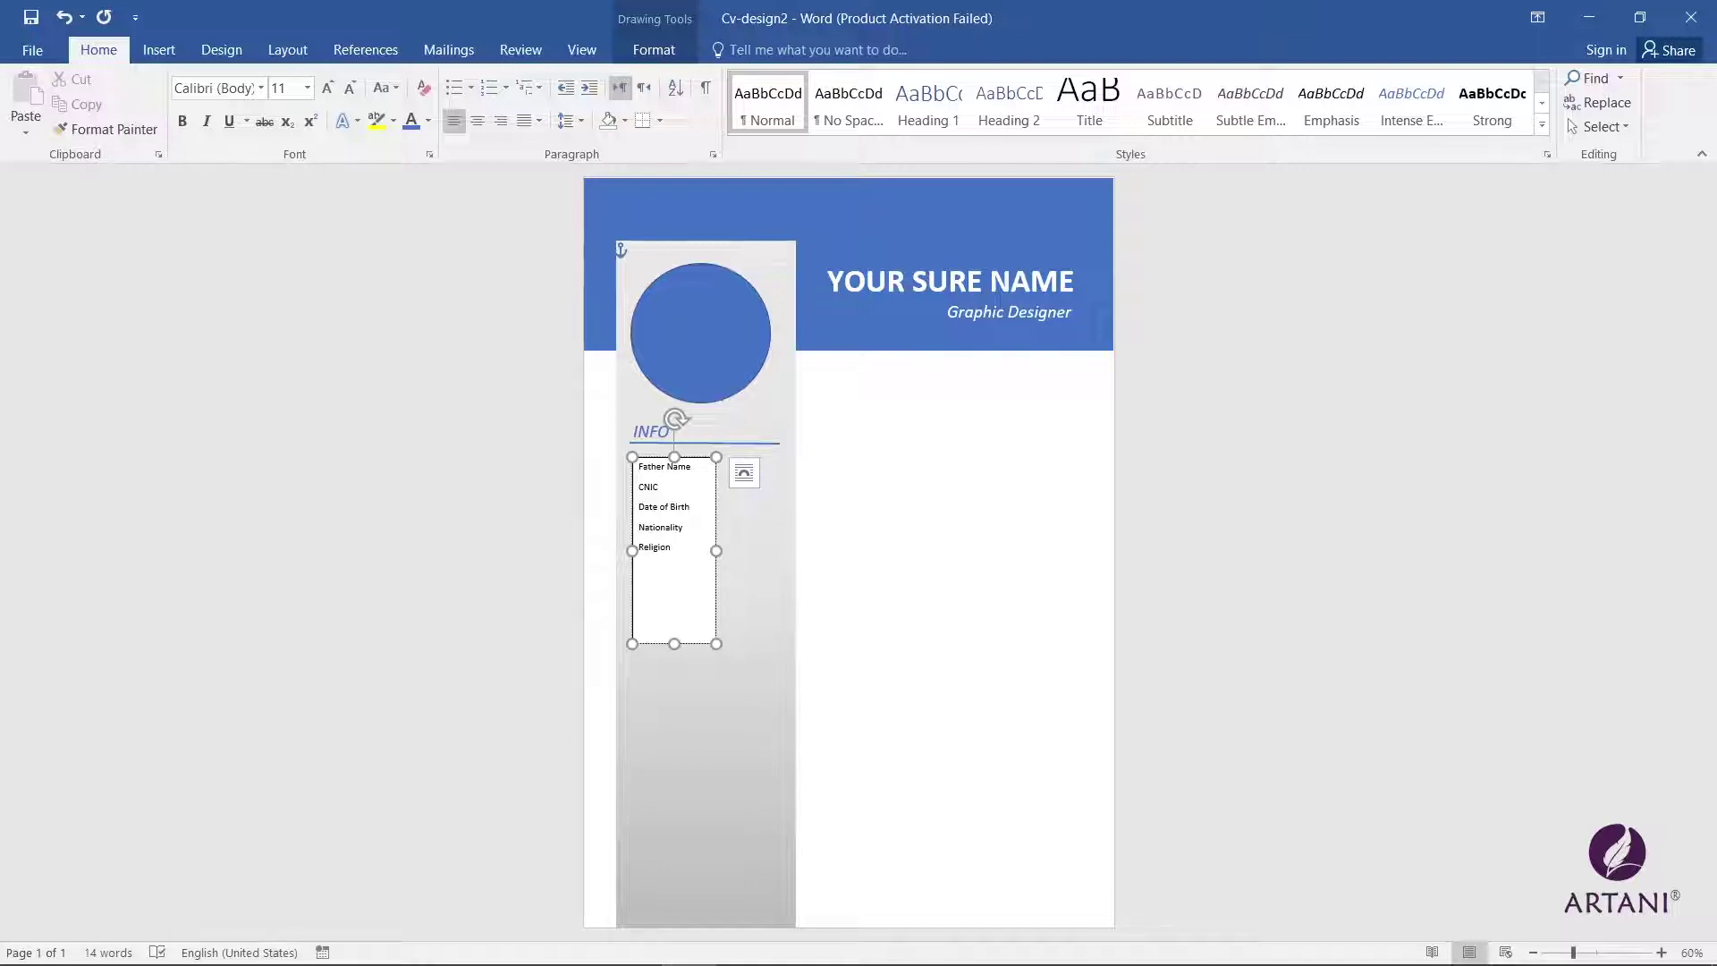
Step: Set the details to 12 pt, remove space after paragraphs, and shrink the box to fit
left_click_drag(674, 644, 637, 463)
left_click(326, 89)
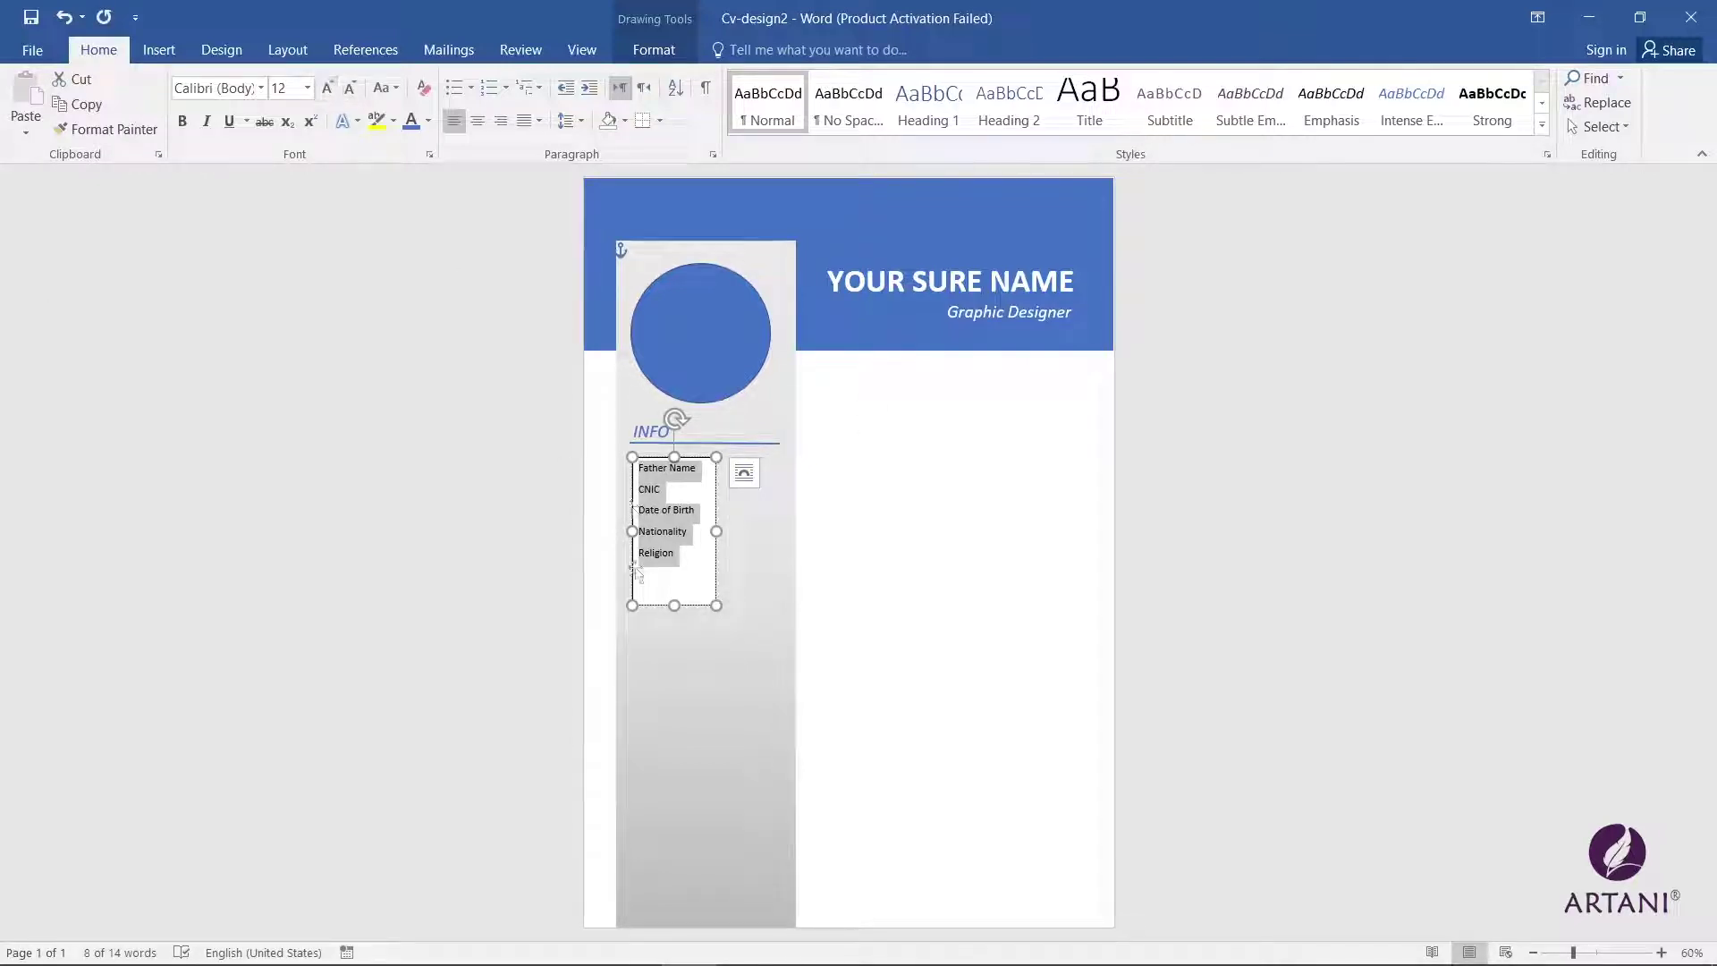
left_click_drag(716, 531, 637, 463)
left_click(569, 120)
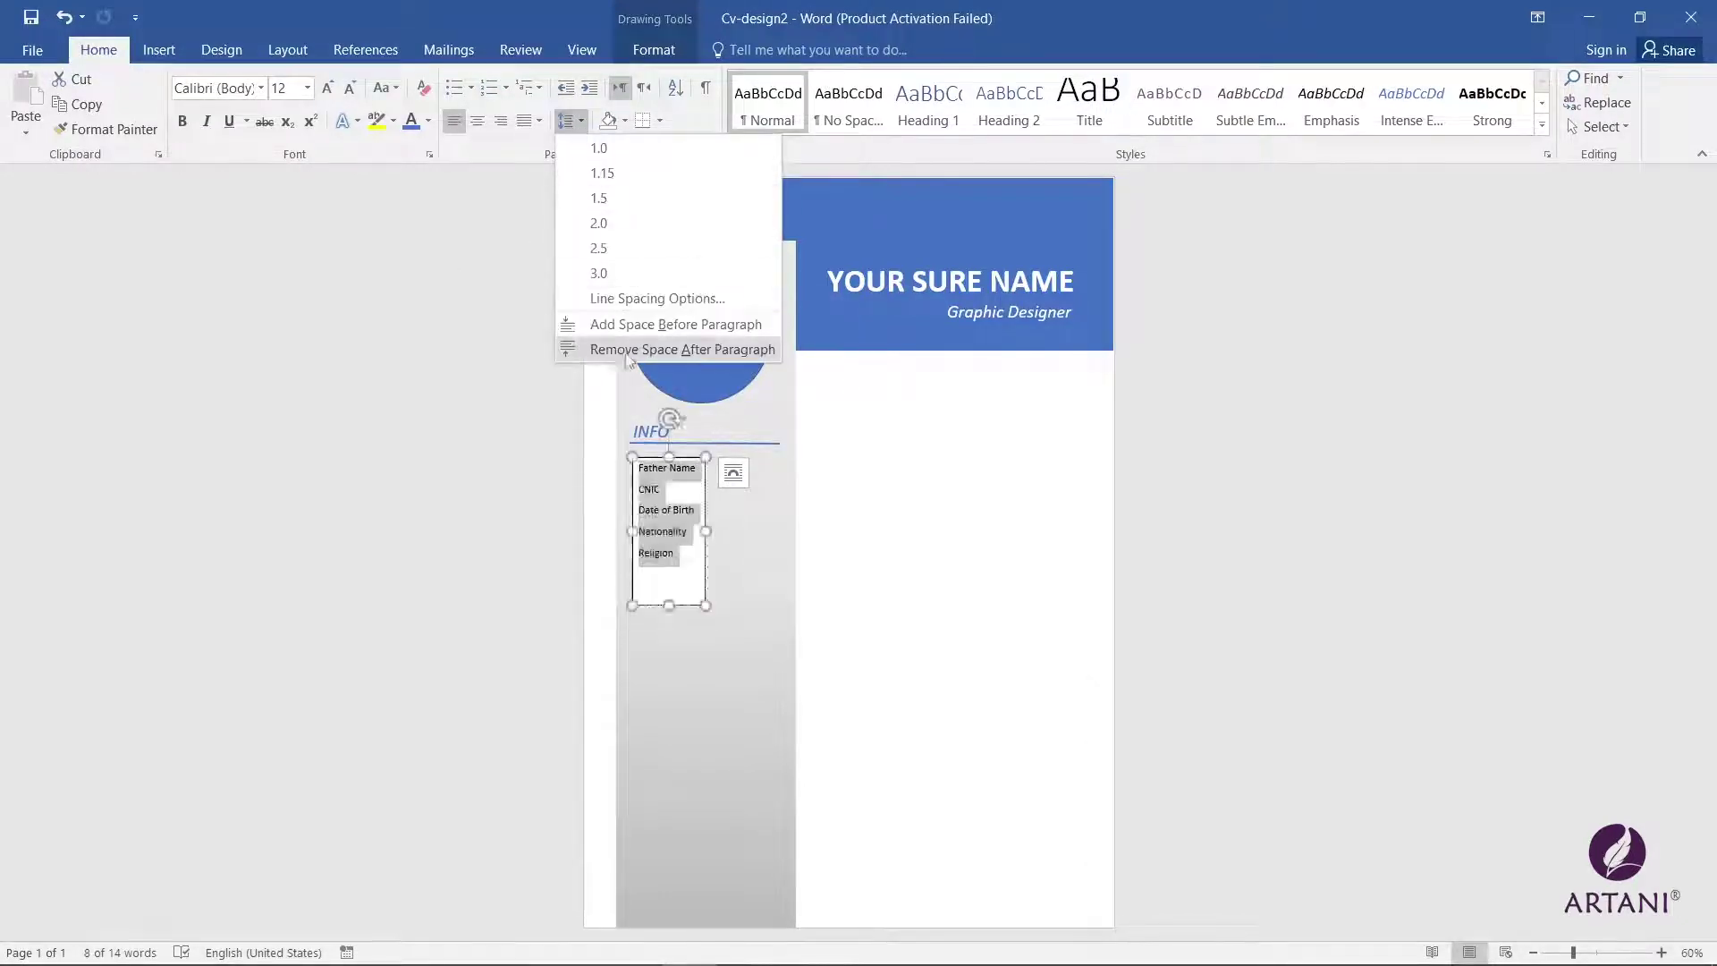
left_click(626, 349)
left_click_drag(668, 605, 669, 538)
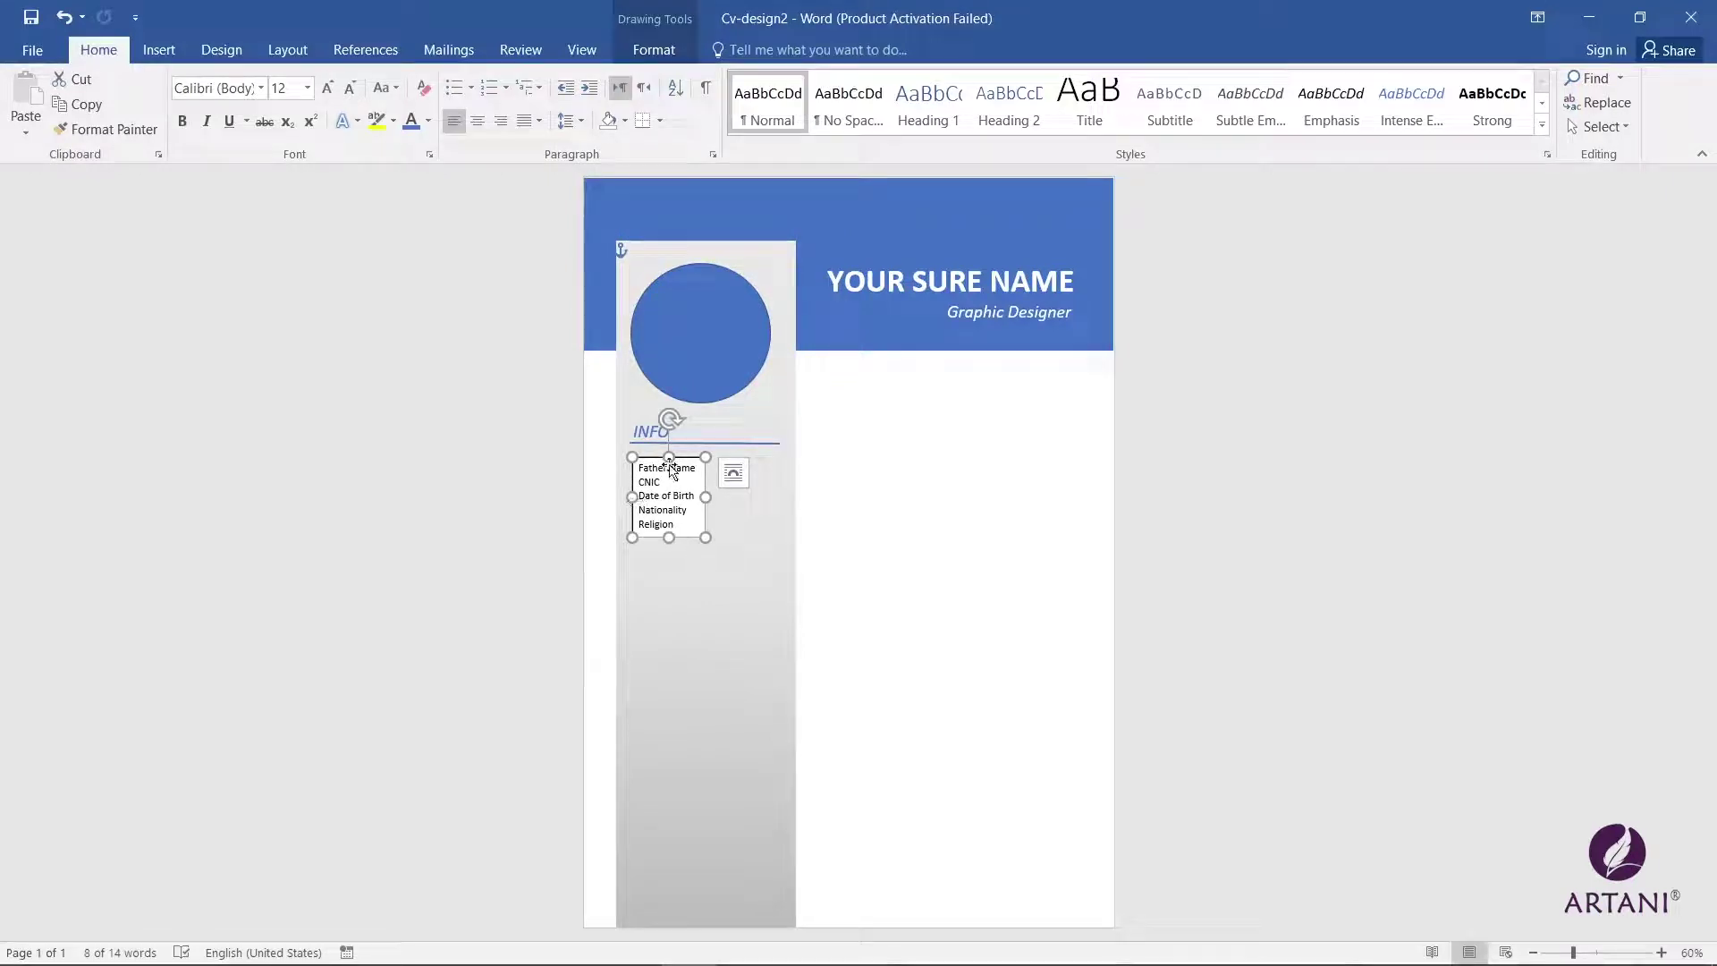
Step: Set the details box to No Fill and reposition it under INFO
left_click(654, 50)
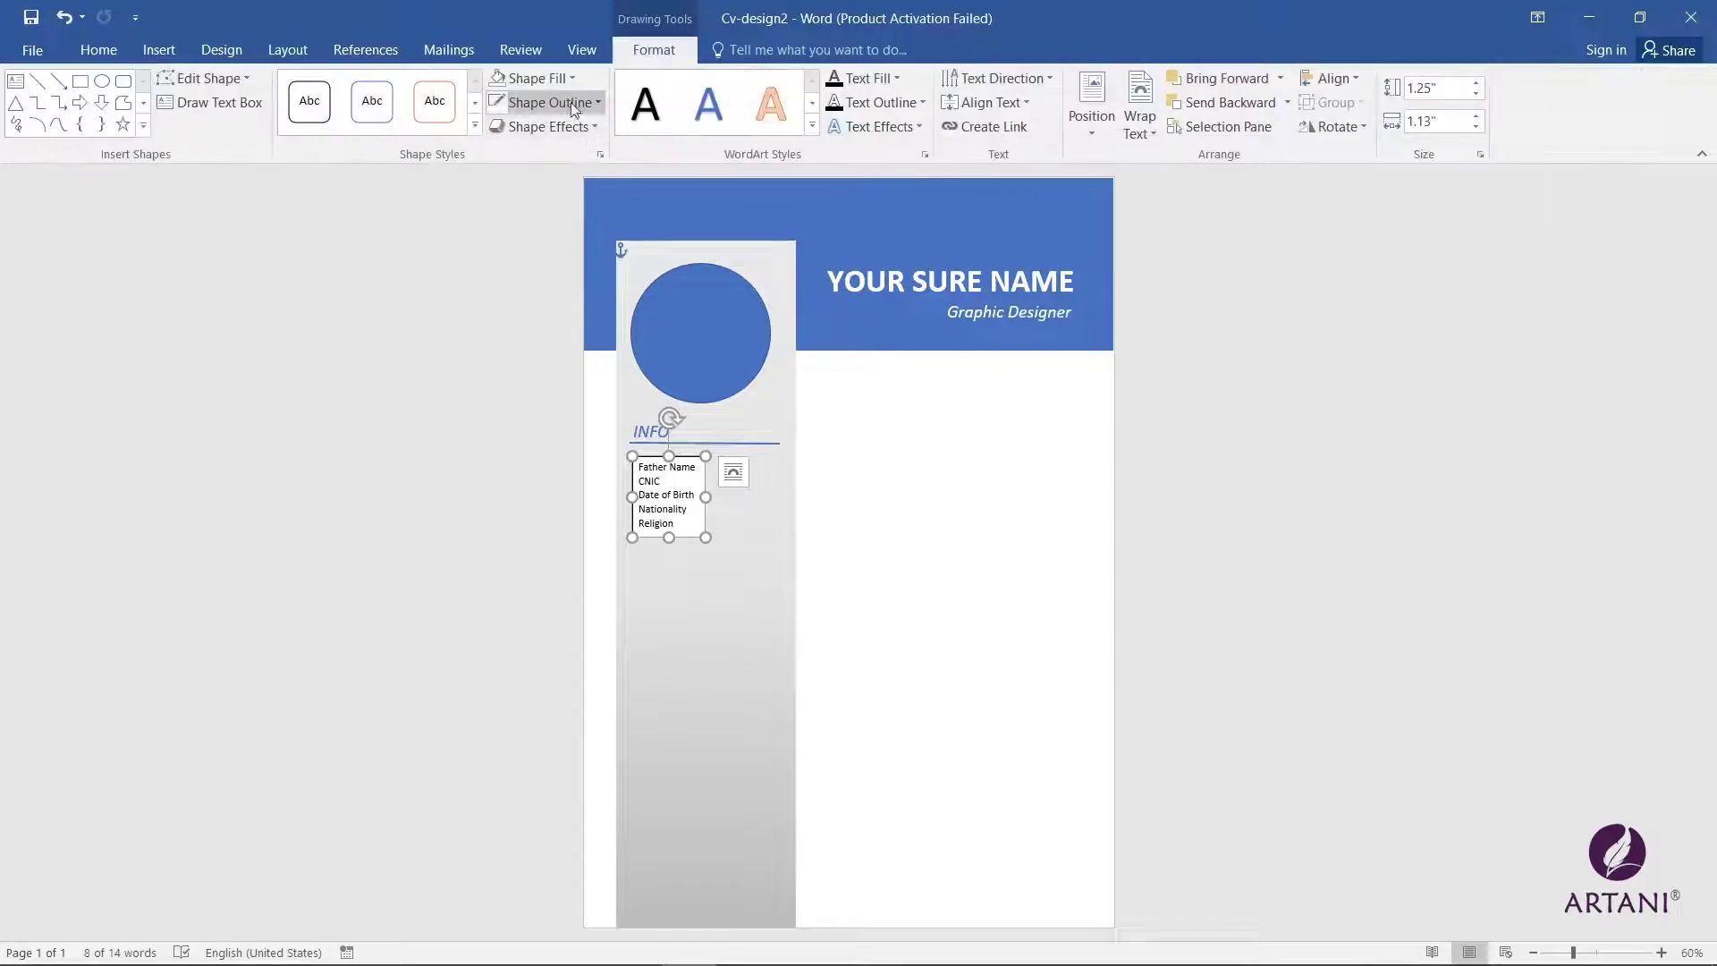
left_click(572, 107)
left_click(573, 107)
left_click(572, 107)
left_click(536, 77)
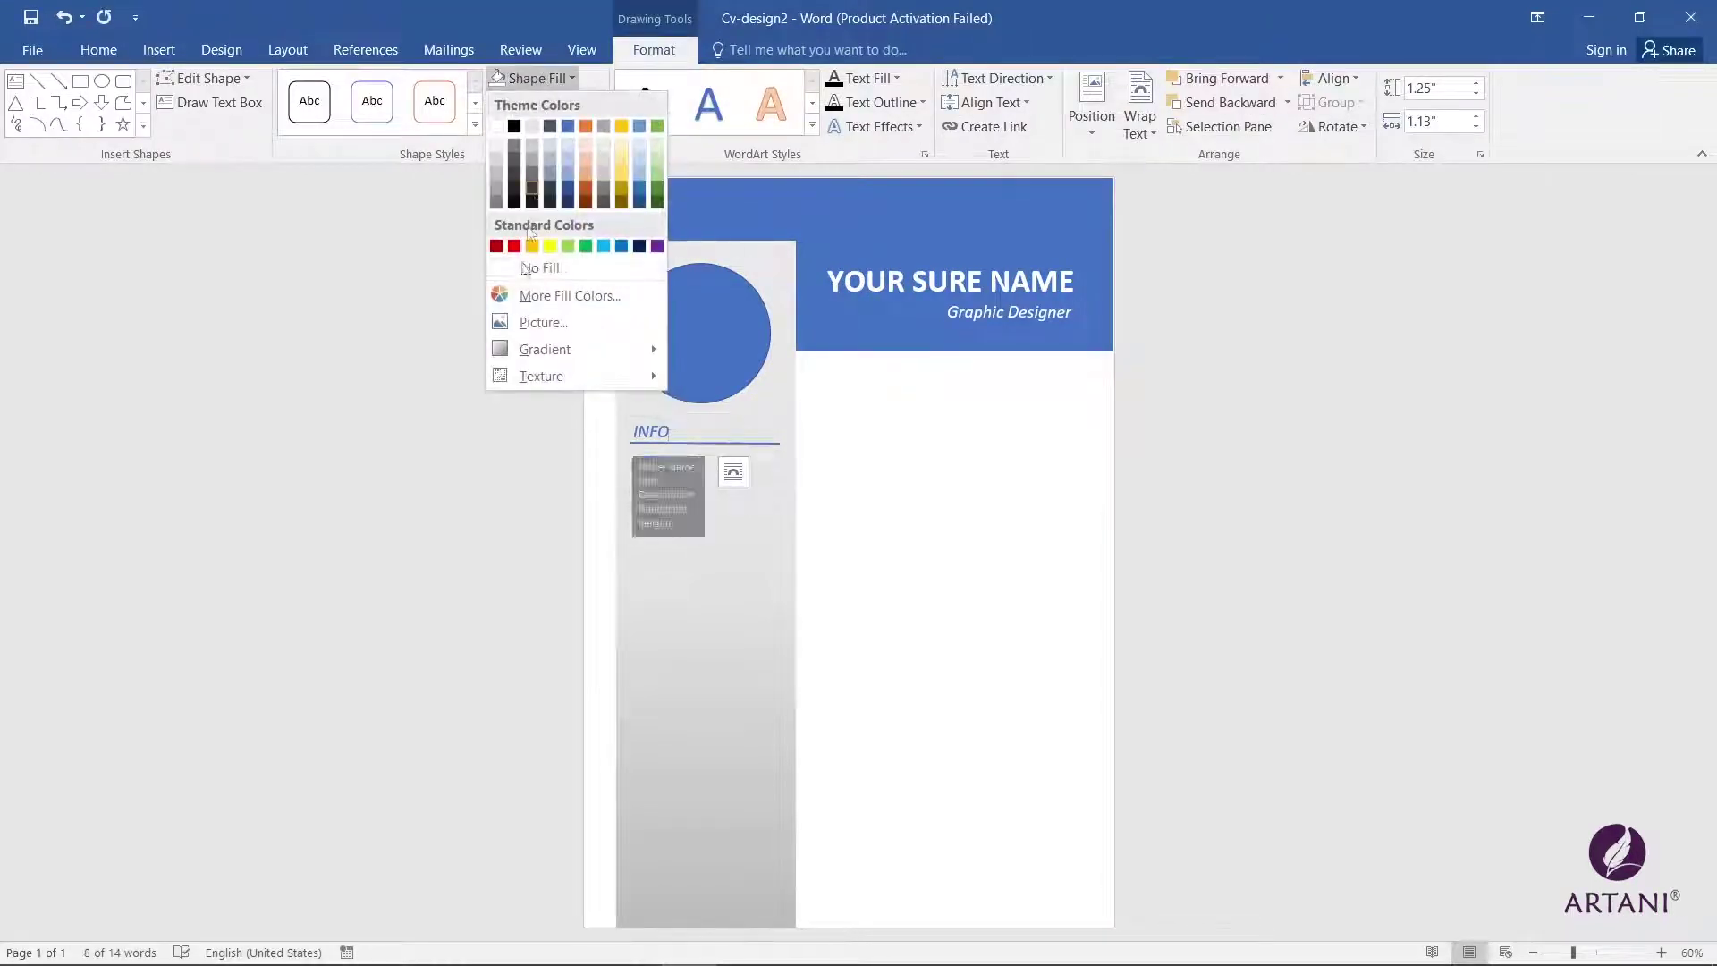
left_click(524, 268)
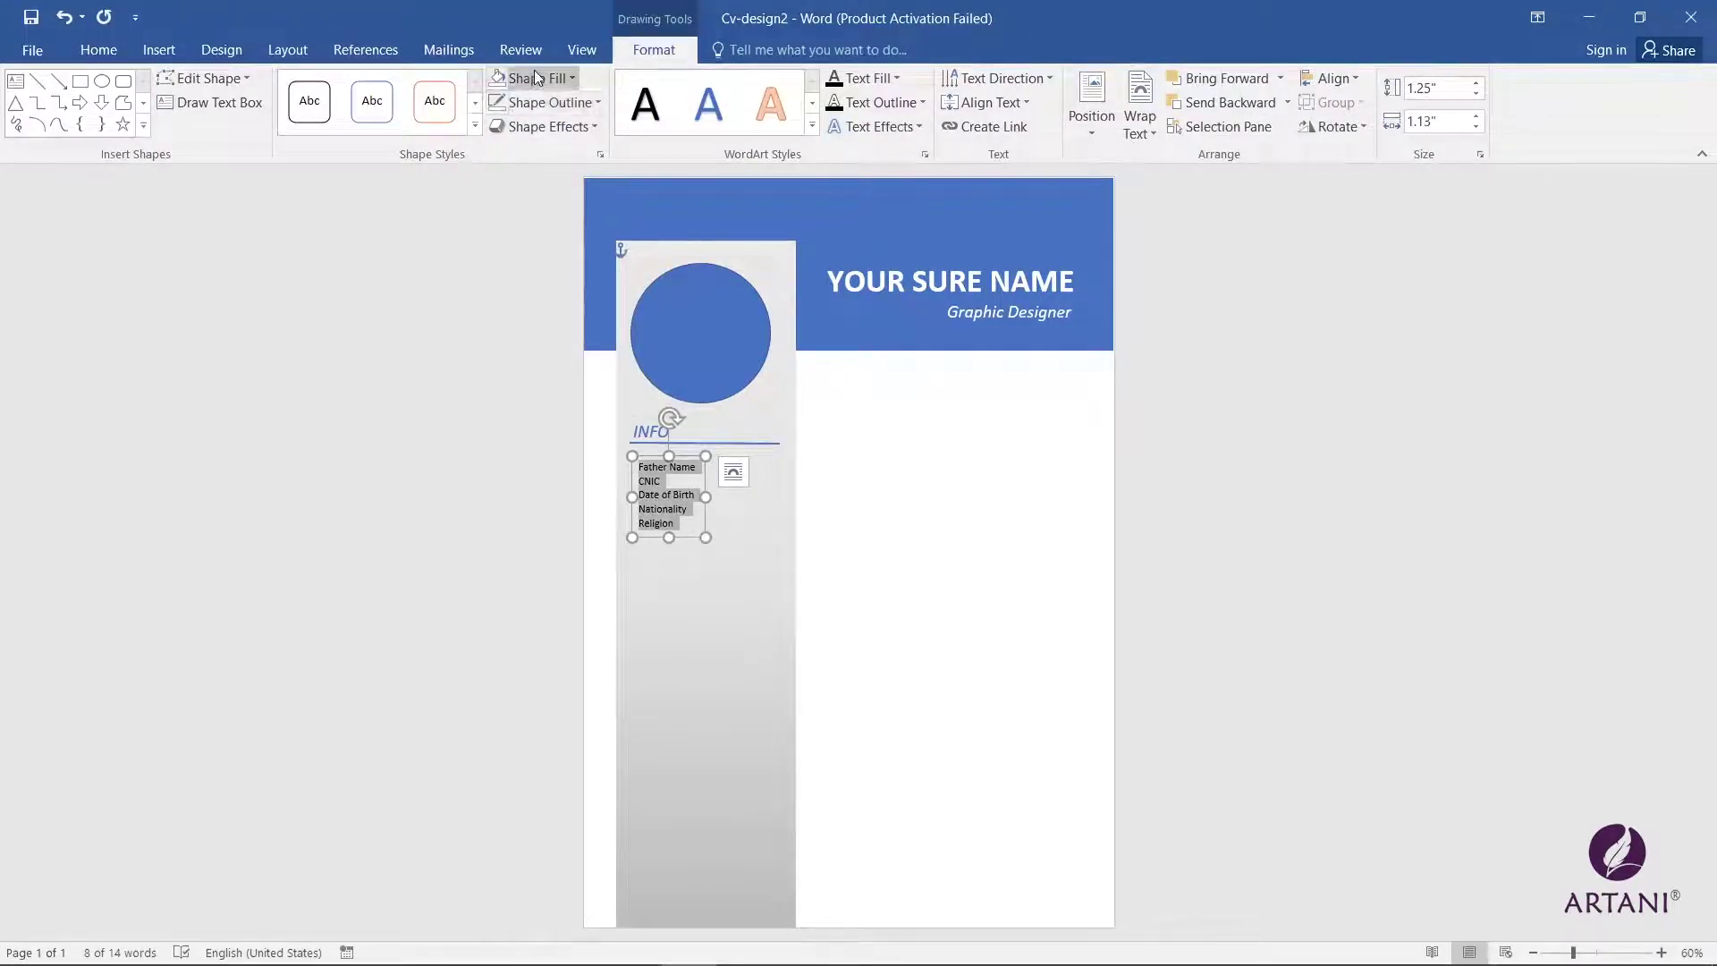
left_click(534, 78)
left_click(98, 49)
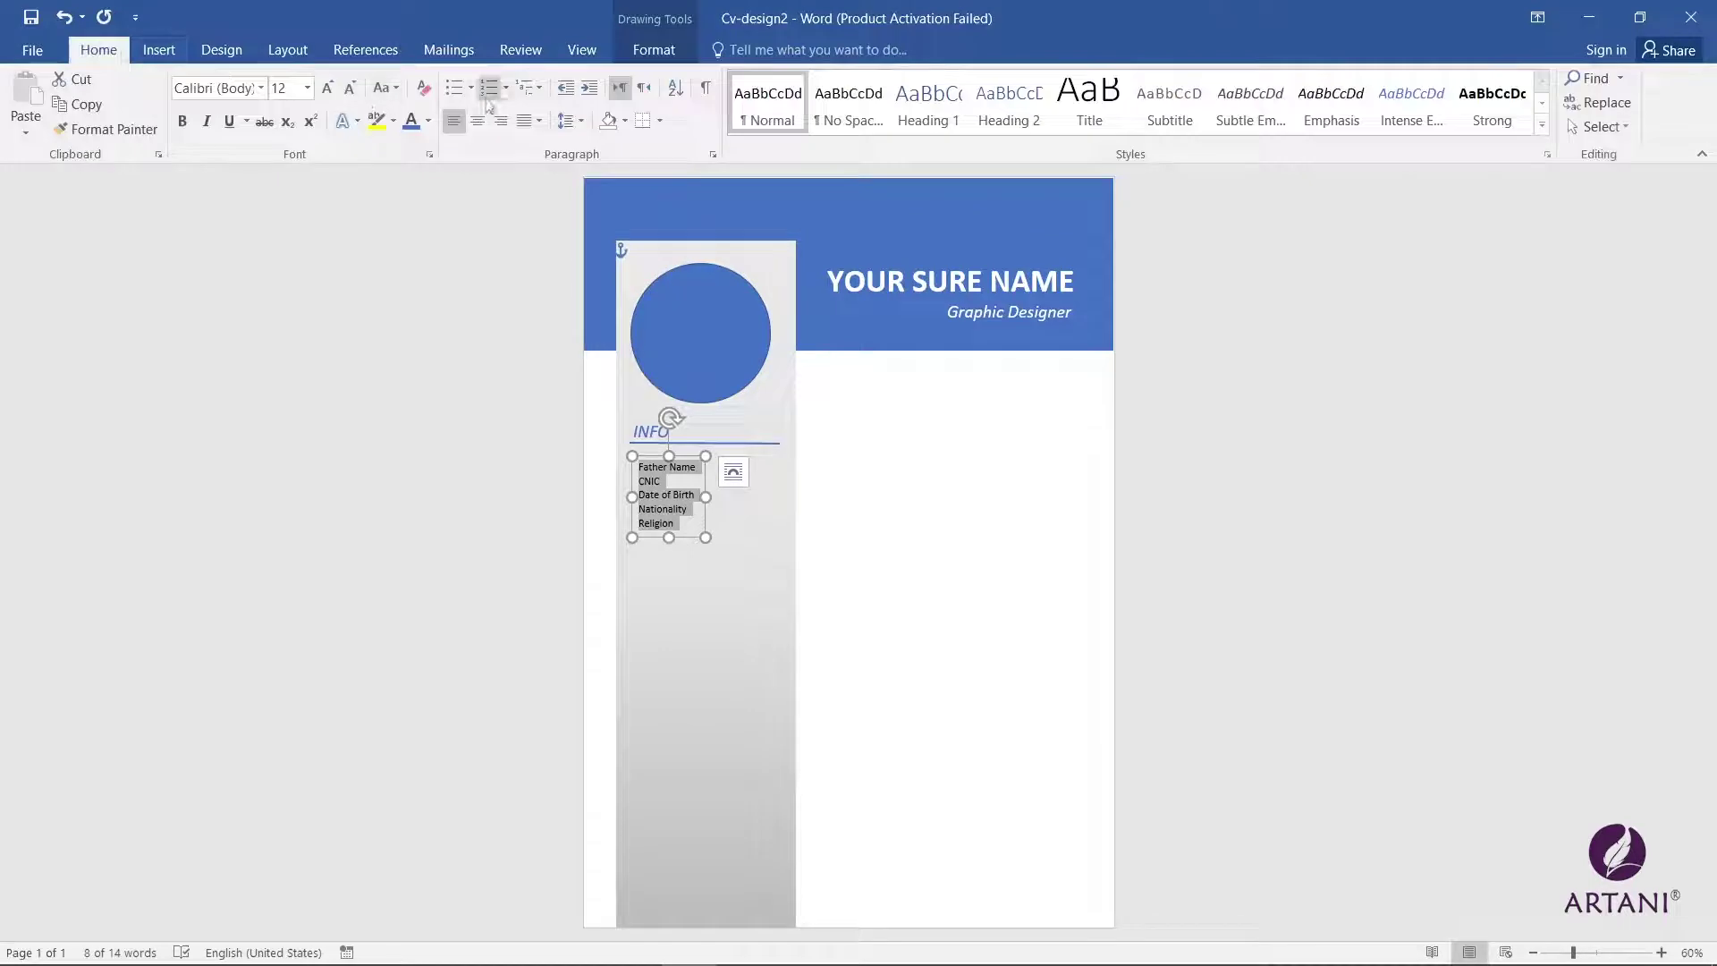
left_click(677, 563)
left_click(667, 501)
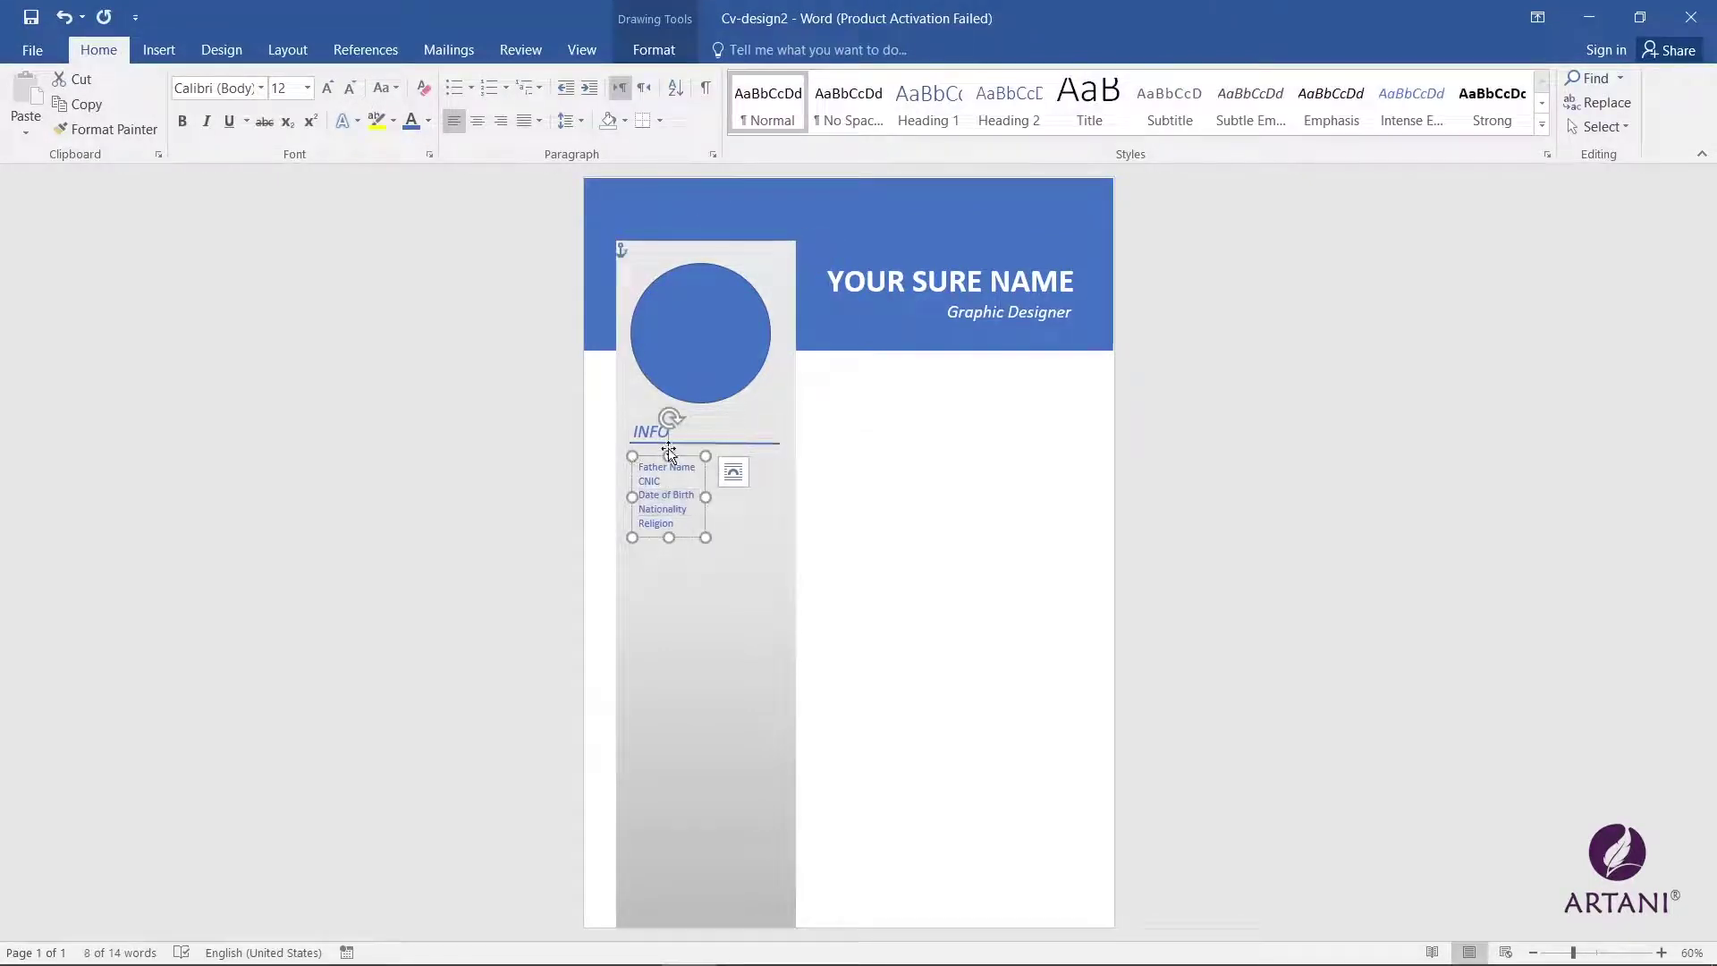
left_click_drag(669, 454, 703, 490)
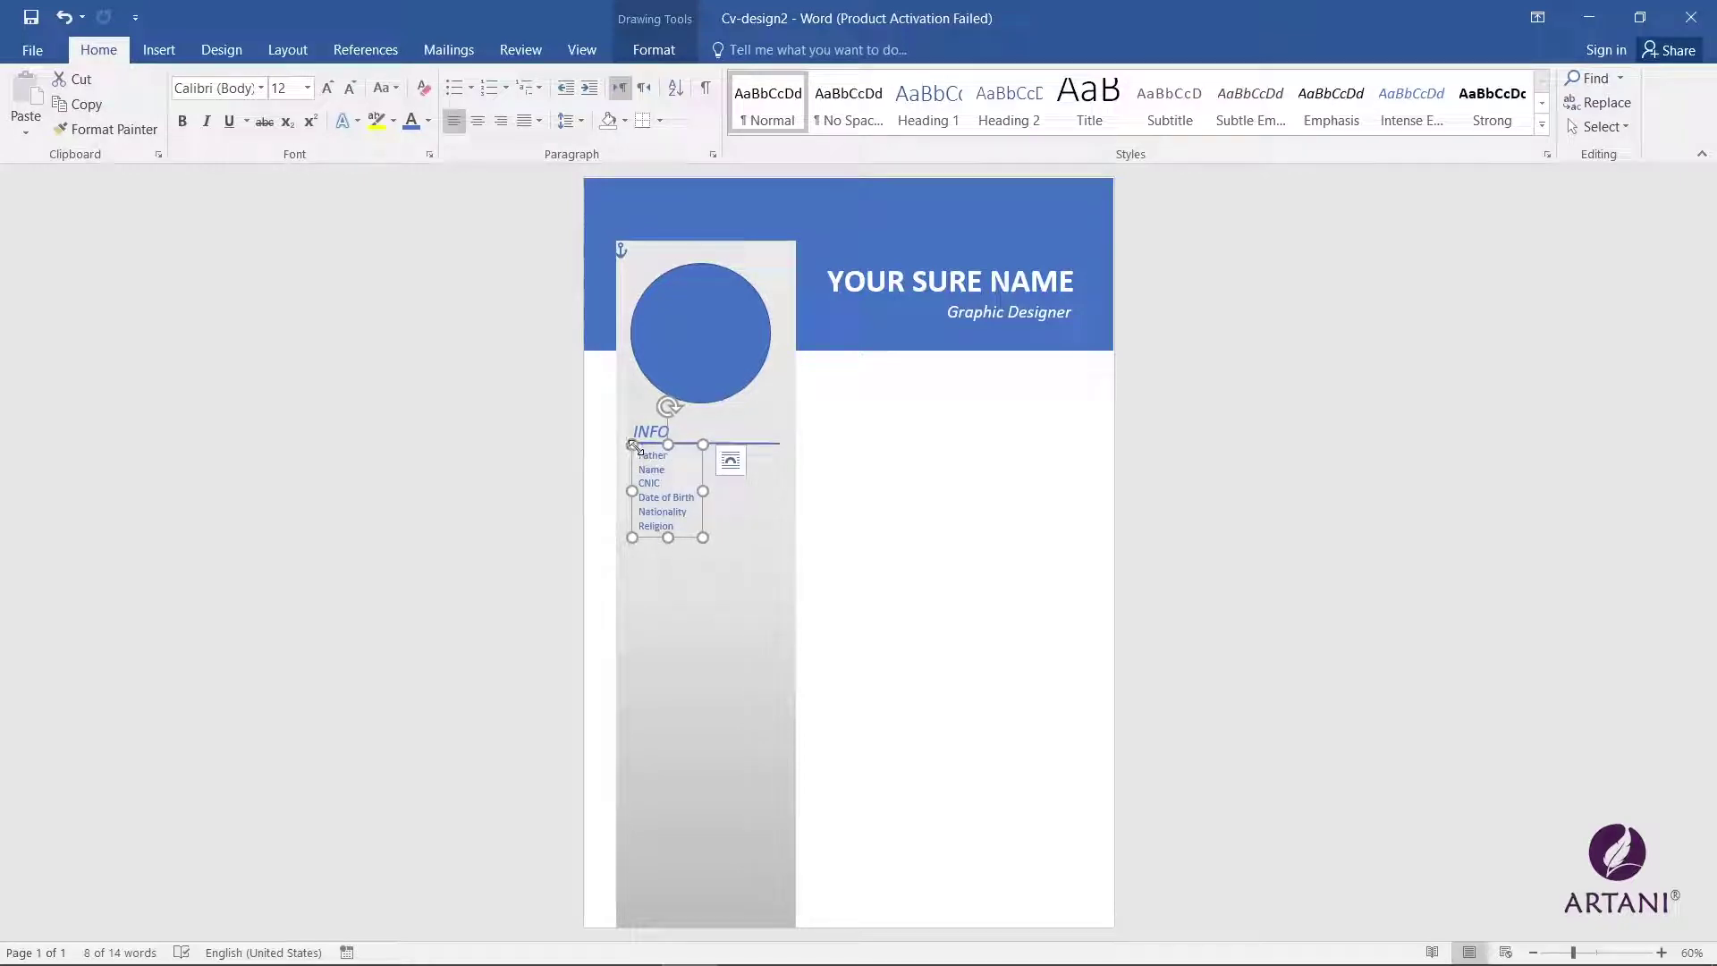
Step: Make all the details text bold
left_click(684, 669)
left_click(659, 509)
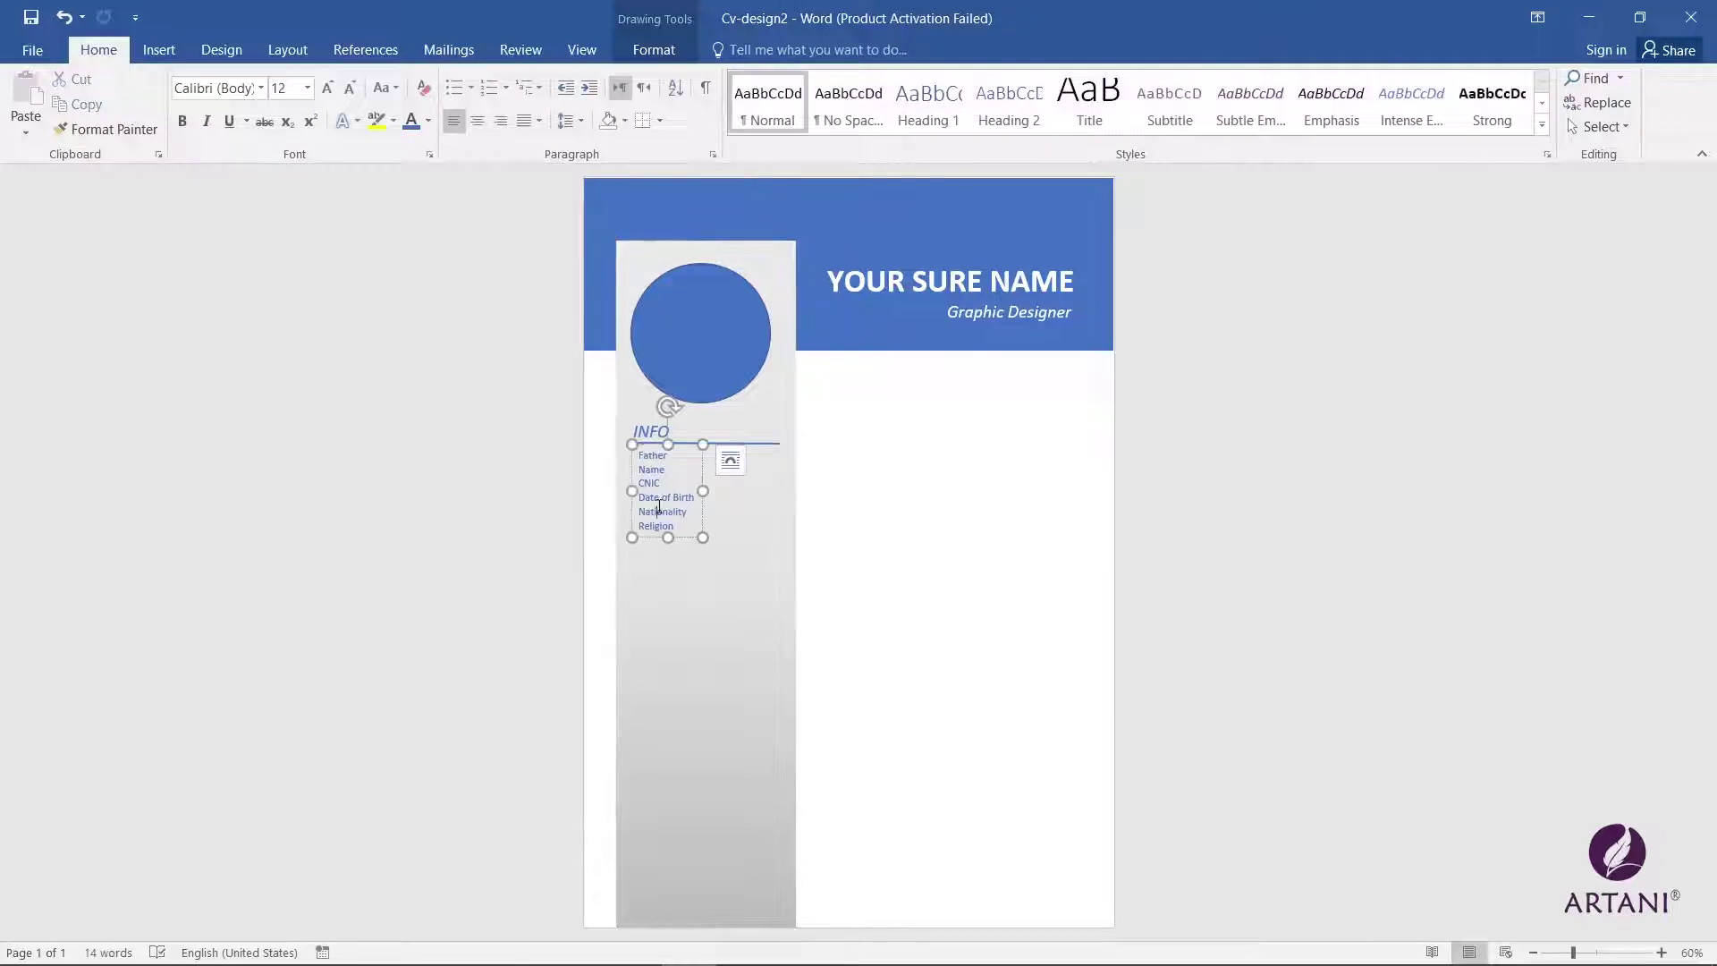
left_click(633, 445)
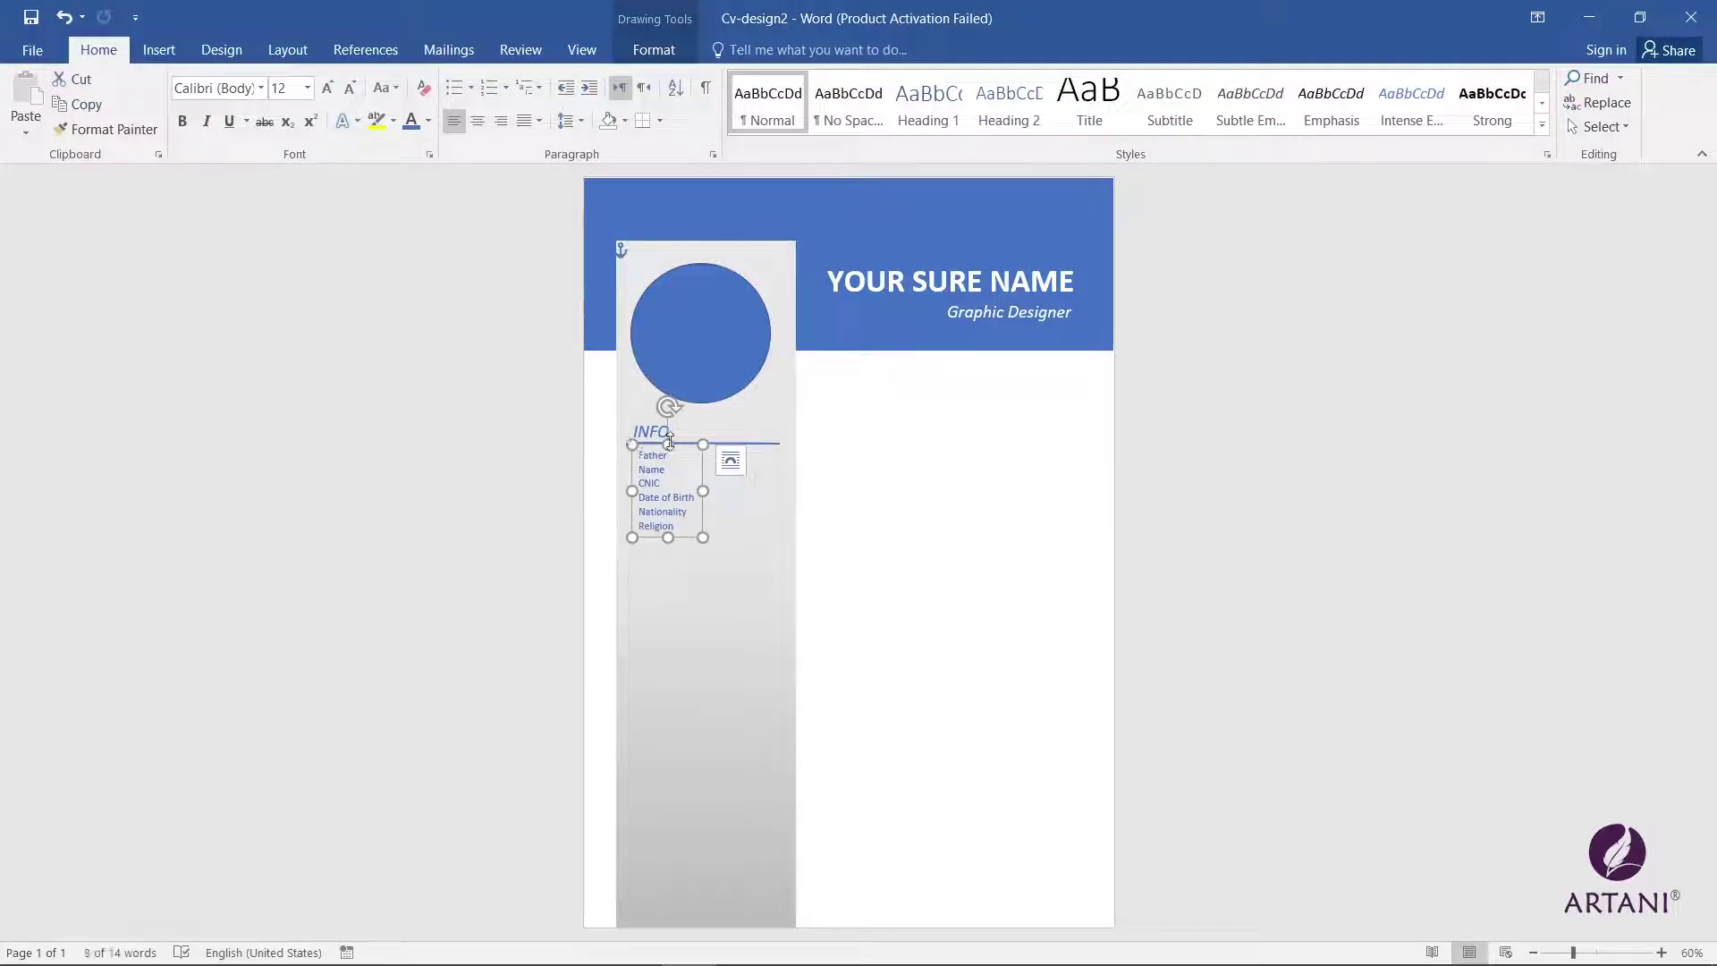
left_click_drag(668, 444, 673, 439)
key("ctrl+a")
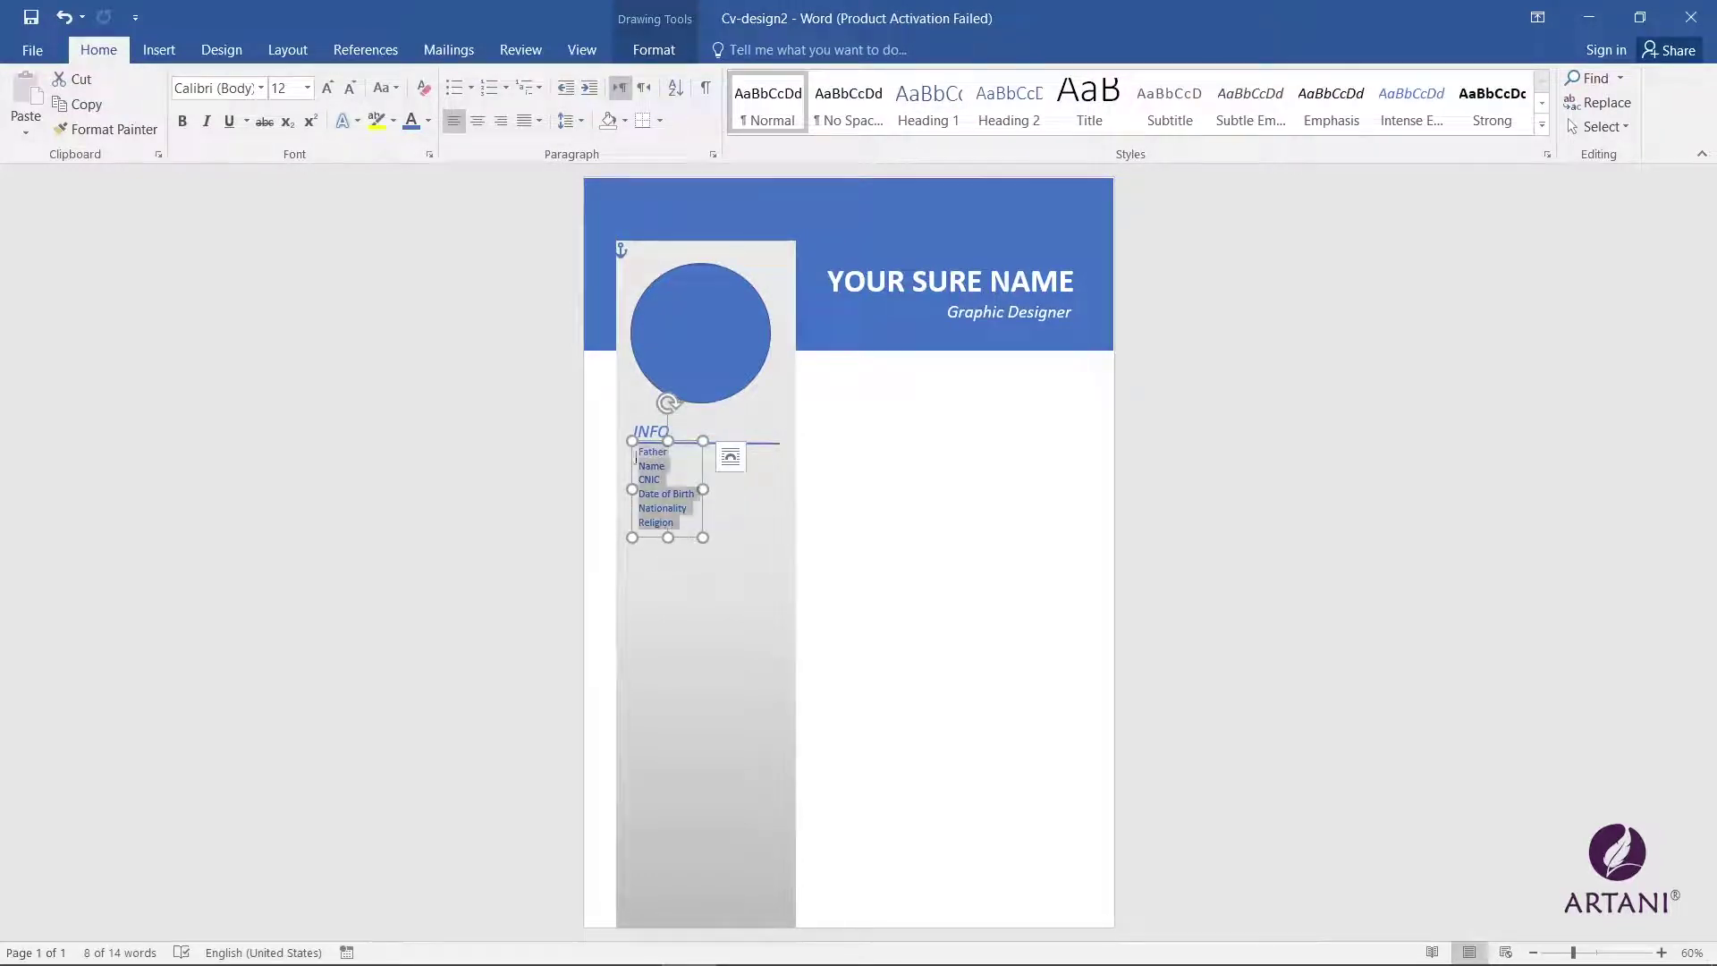
key("ctrl+b")
Step: Duplicate the details box to the right as a second column
left_click(646, 573)
left_click(669, 441)
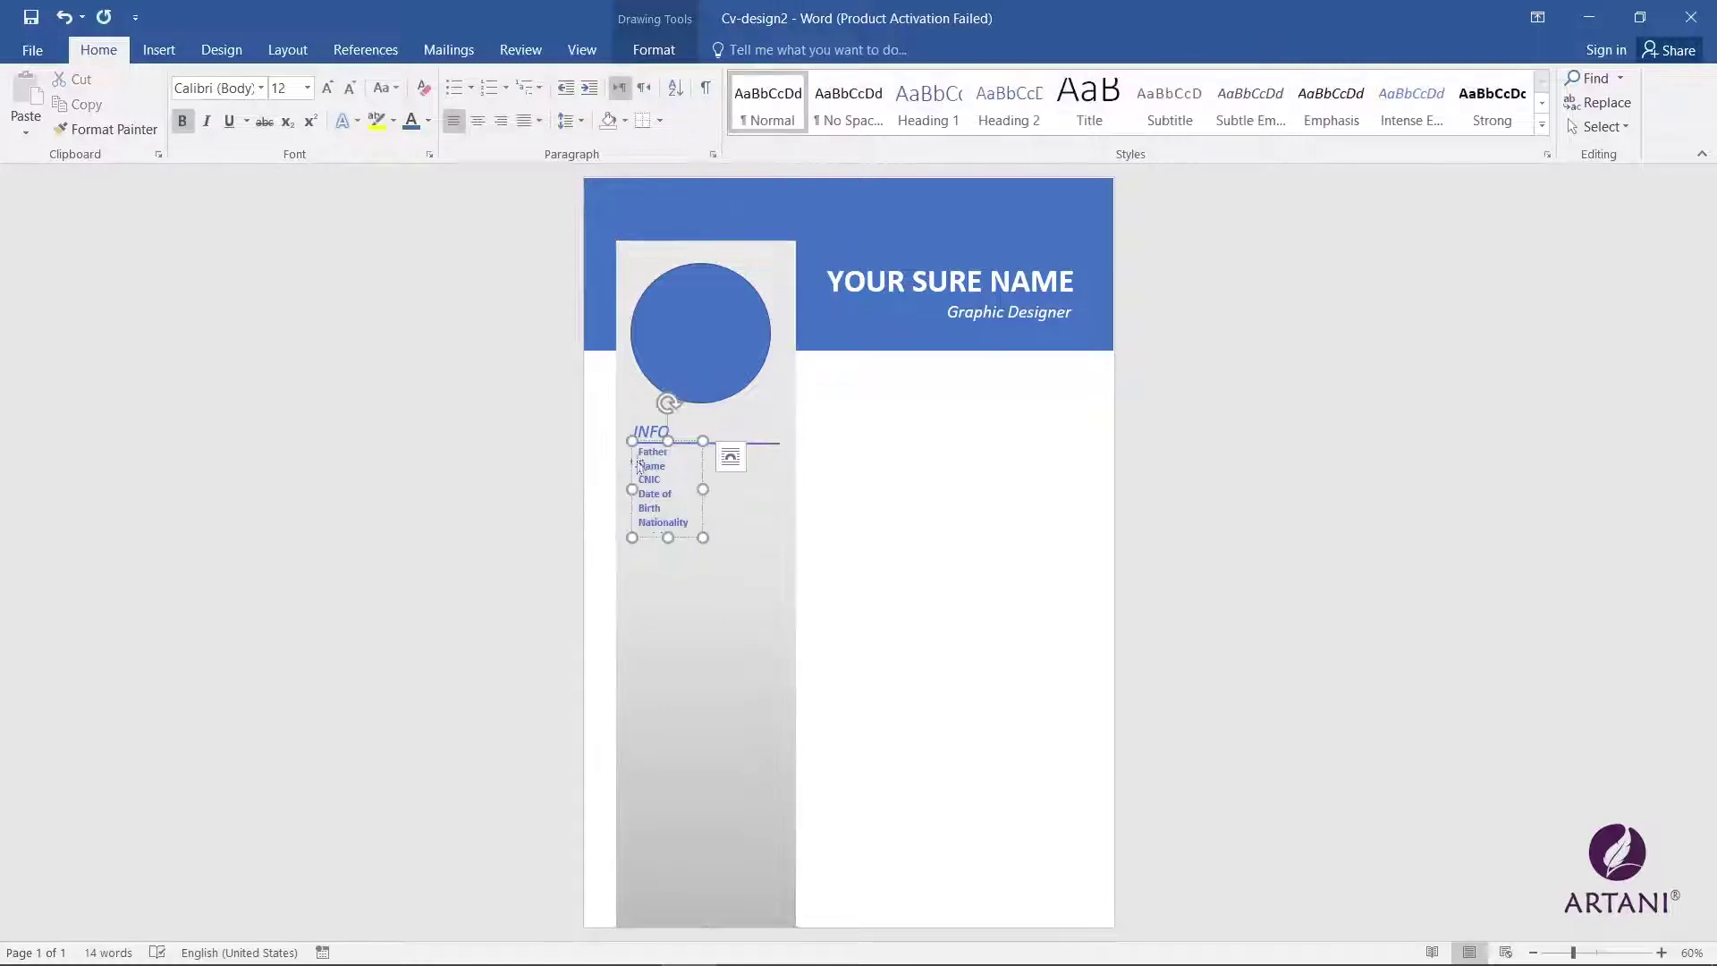
left_click_drag(694, 445, 751, 441)
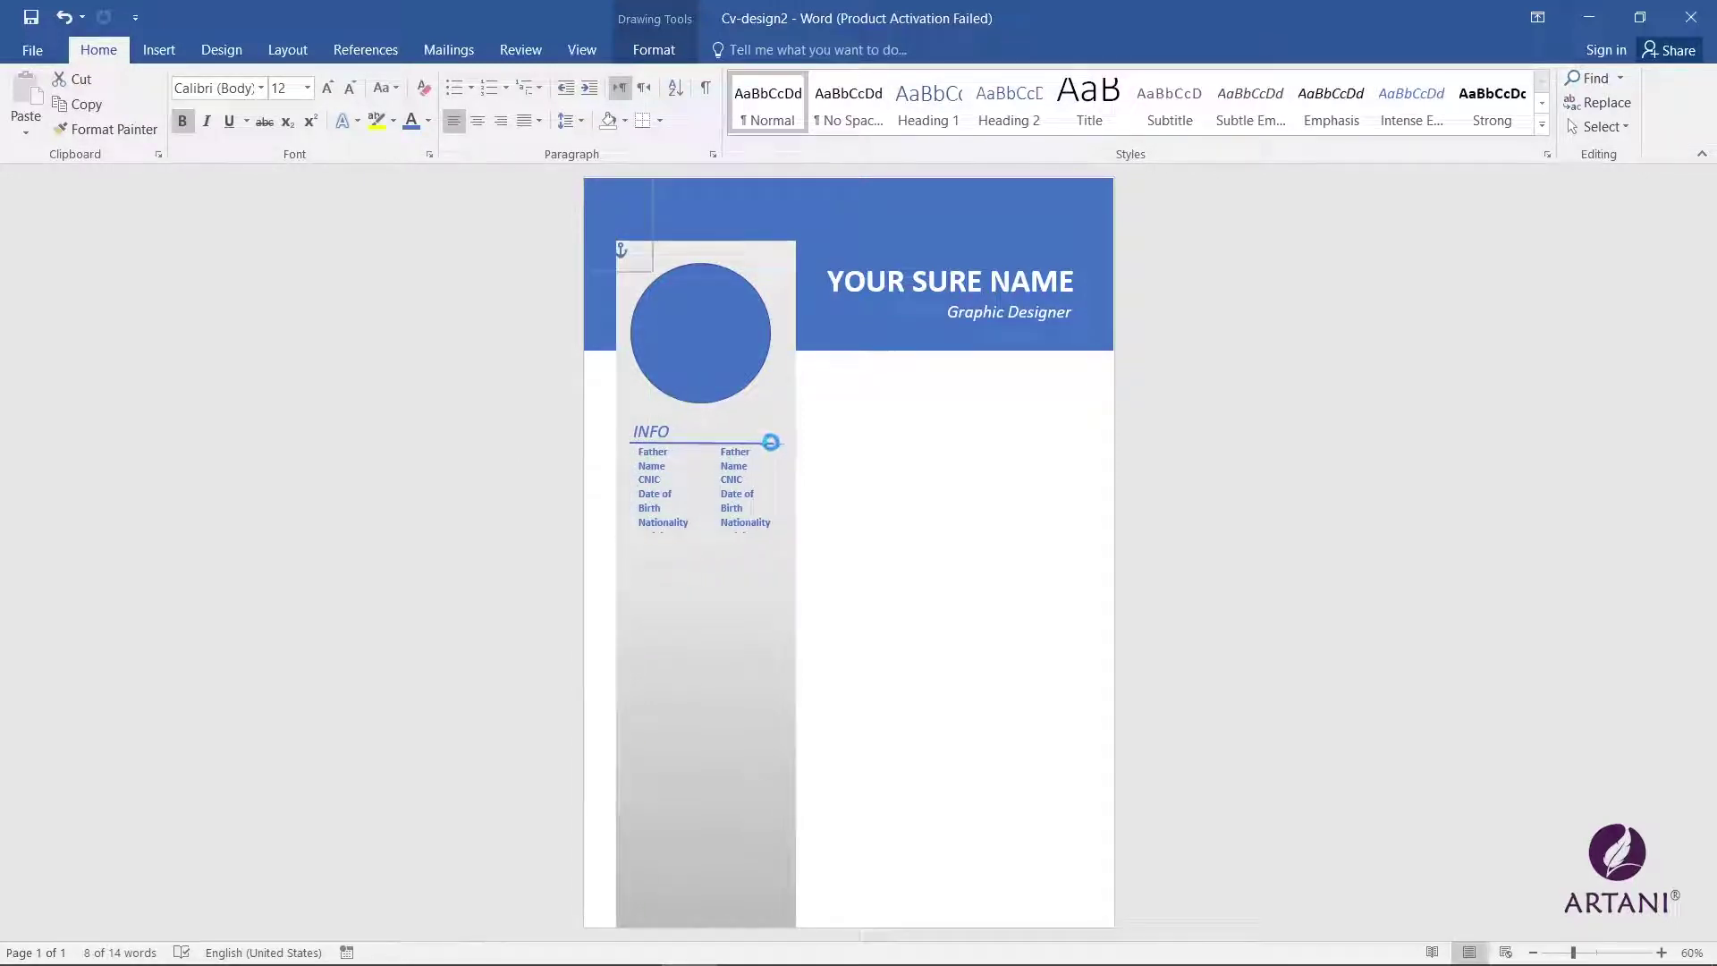
left_click(735, 602)
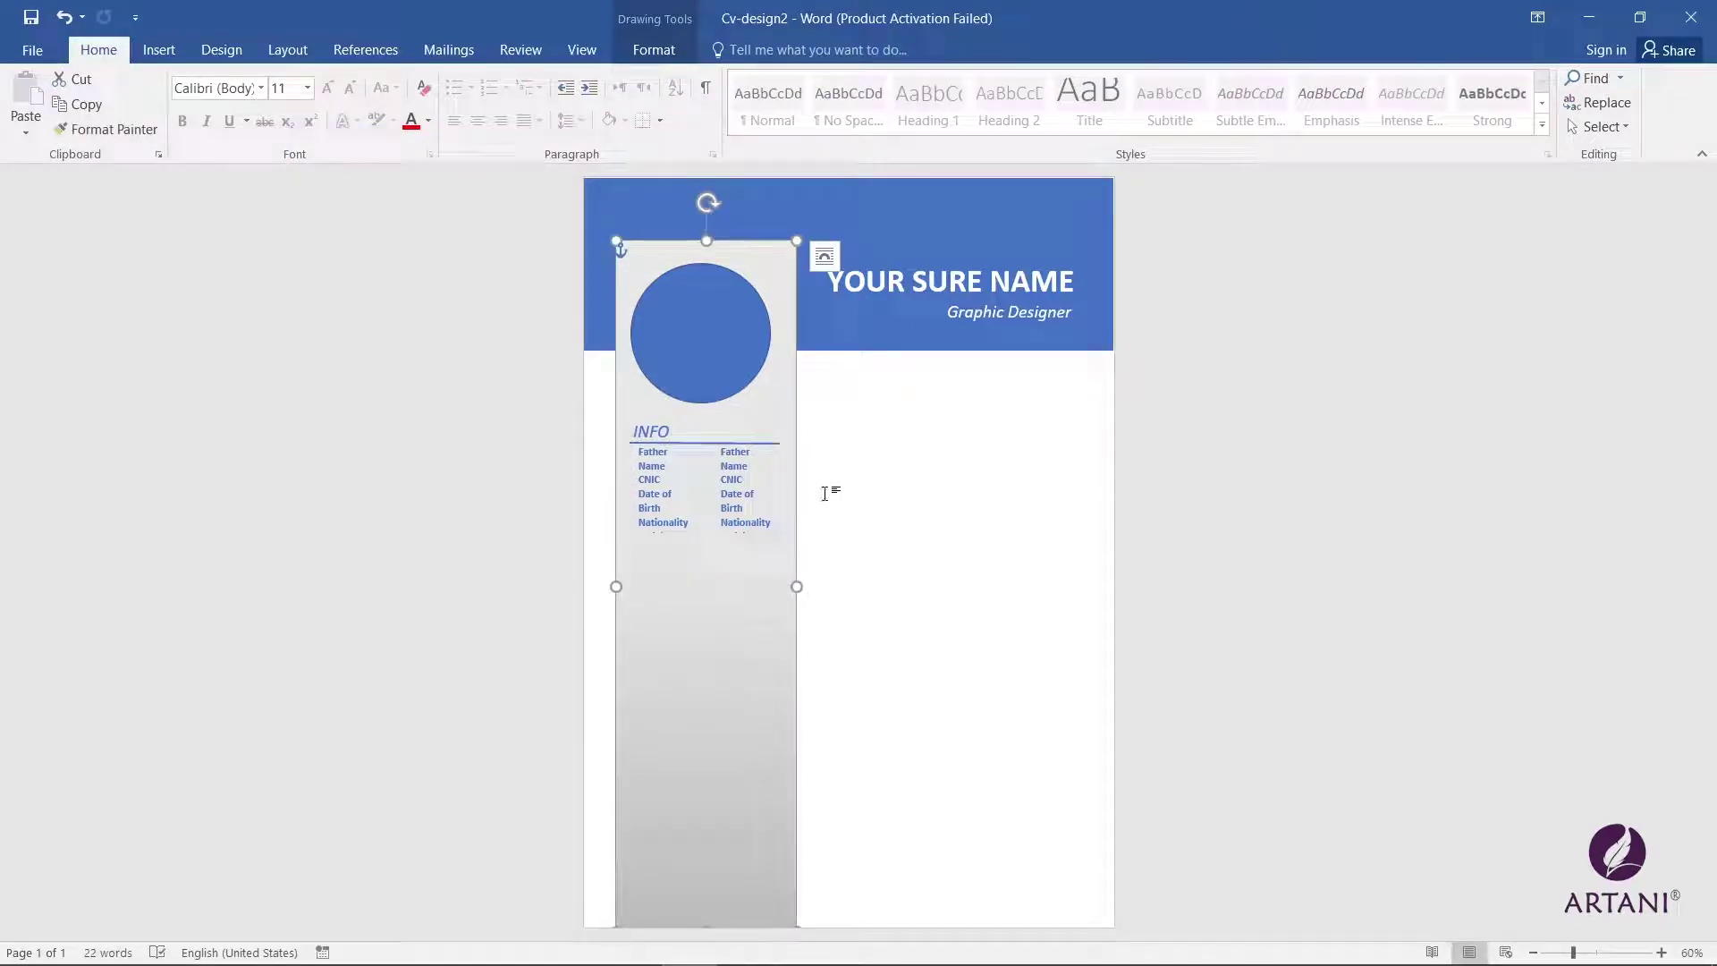
Step: Undo an accidental change to the INFO heading and details boxes
left_click(678, 445)
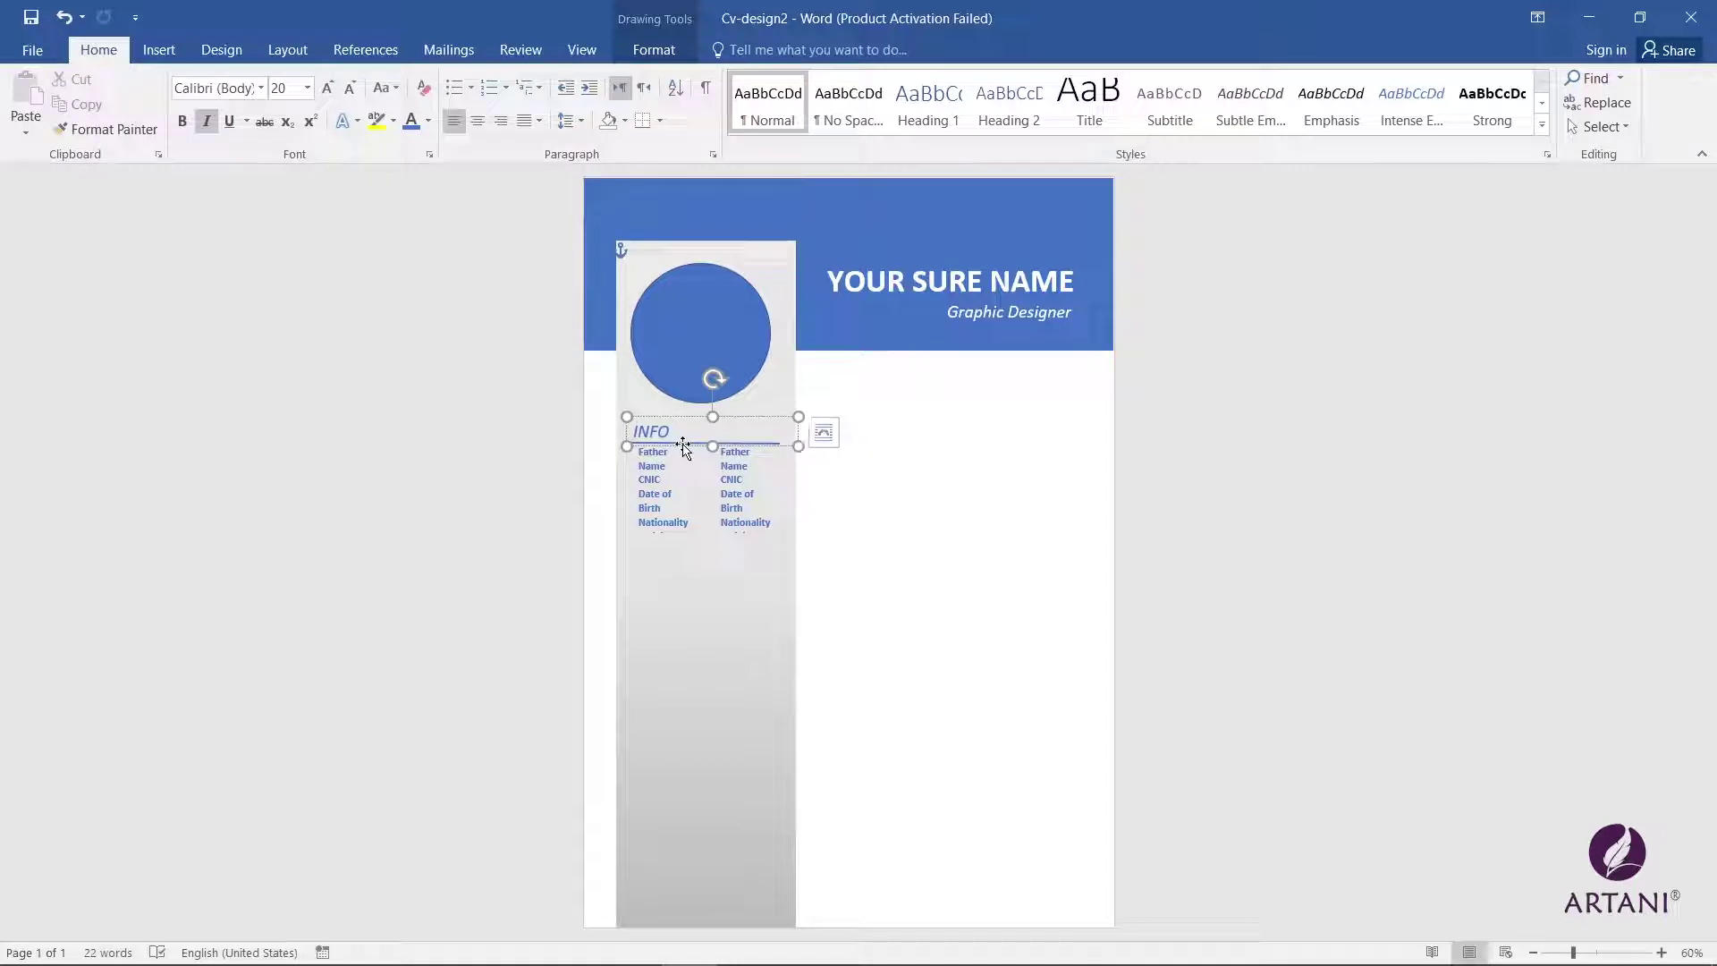
left_click(674, 450)
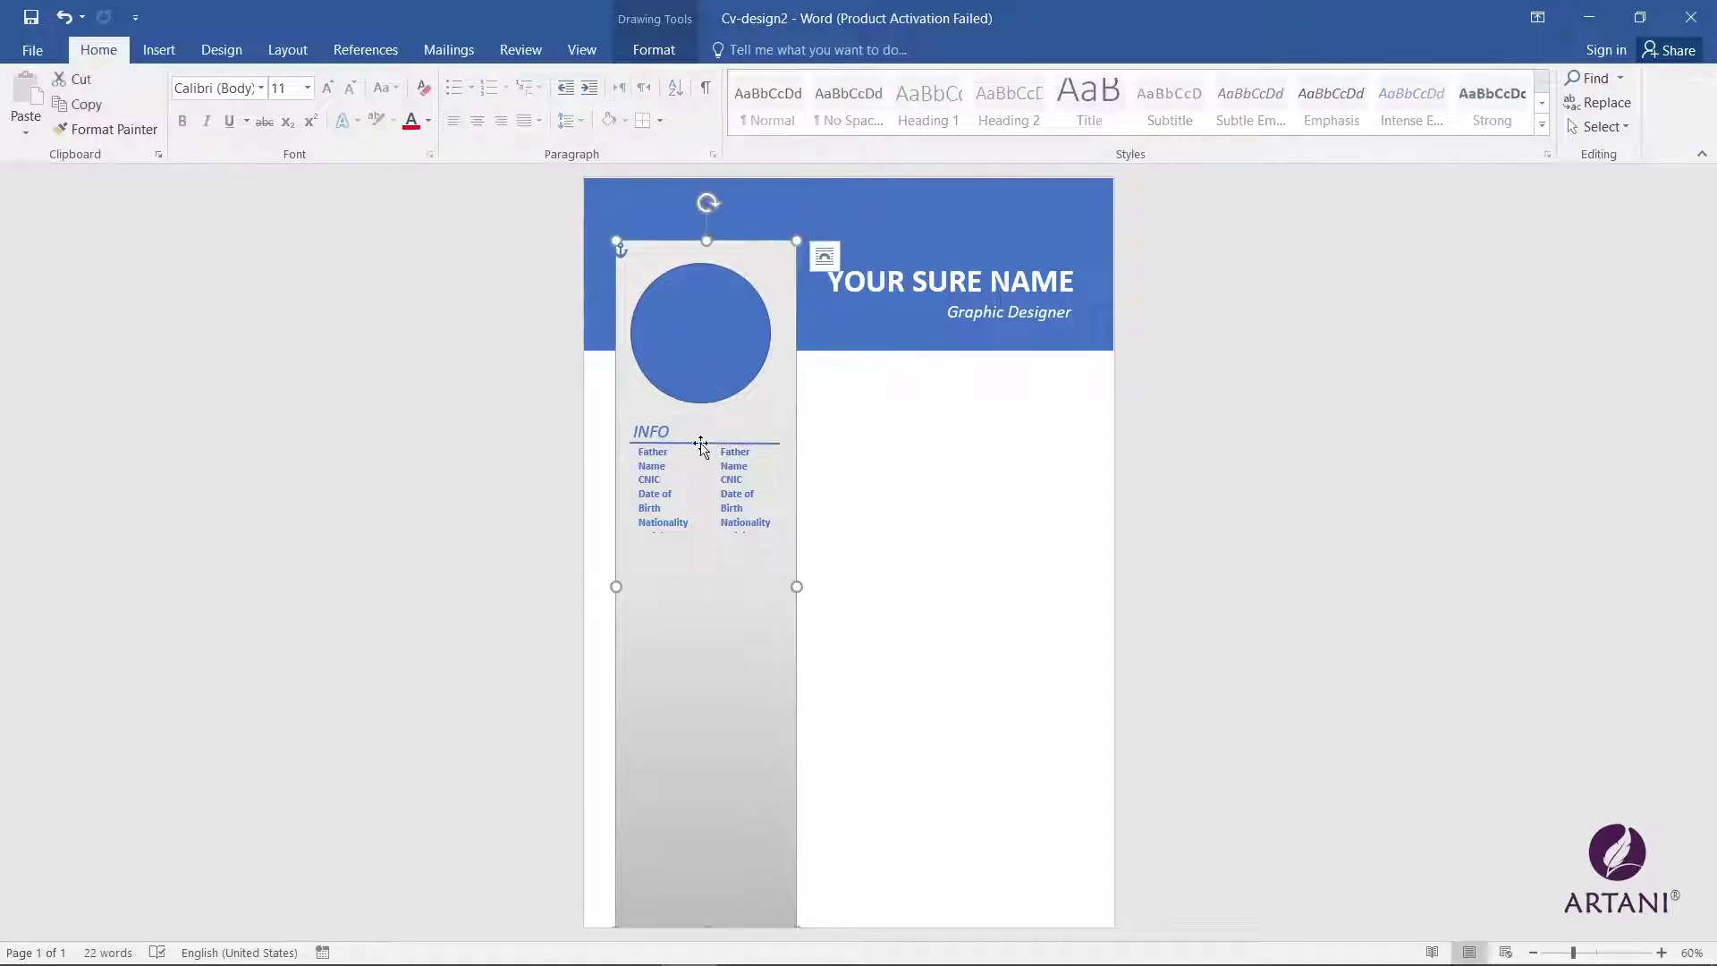
left_click(699, 447)
left_click(697, 447)
left_click(694, 447)
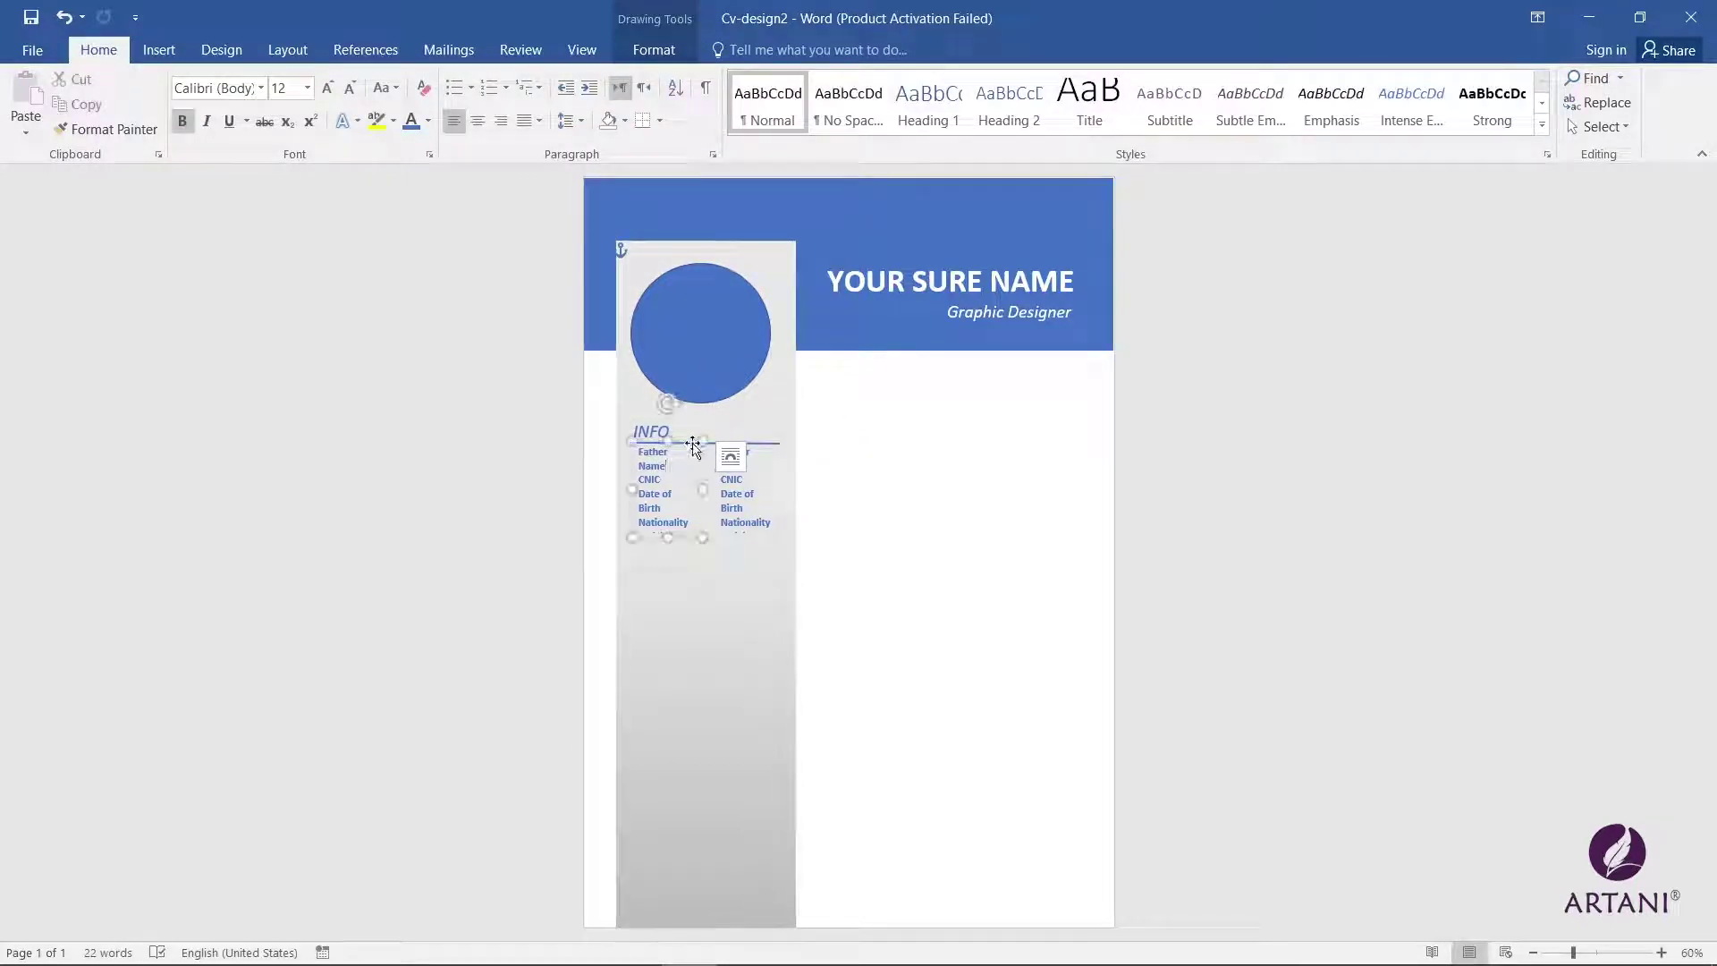
left_click(693, 444)
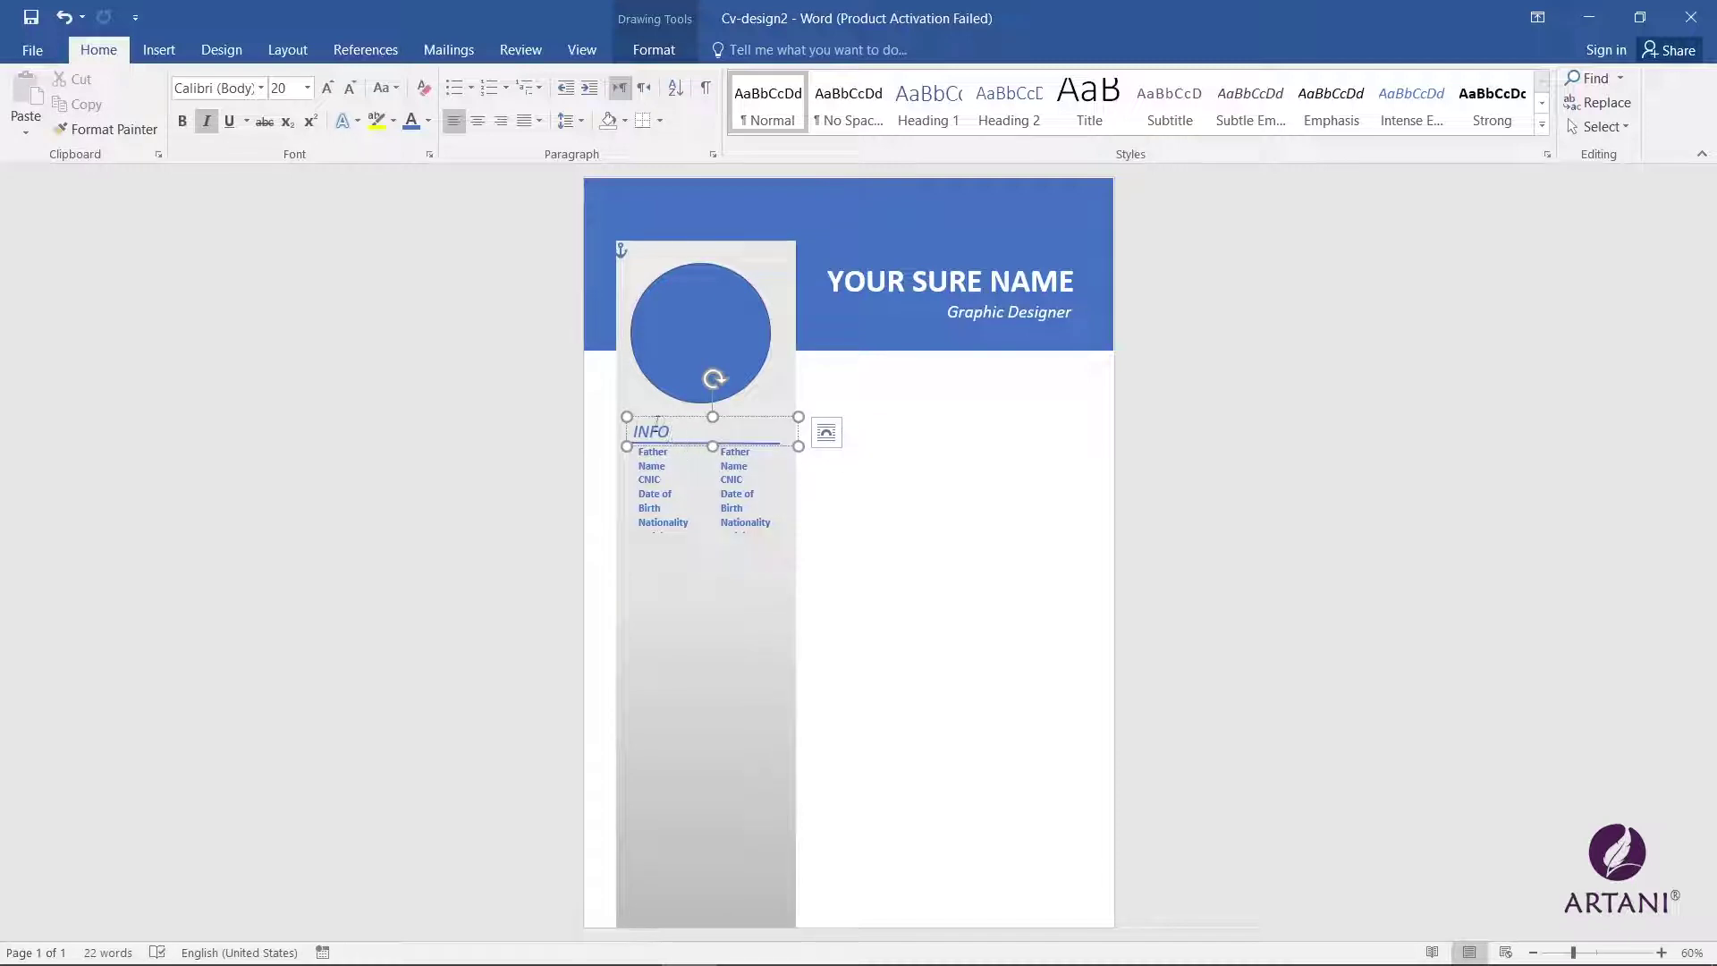
left_click(827, 433)
left_click(703, 557)
left_click(766, 450)
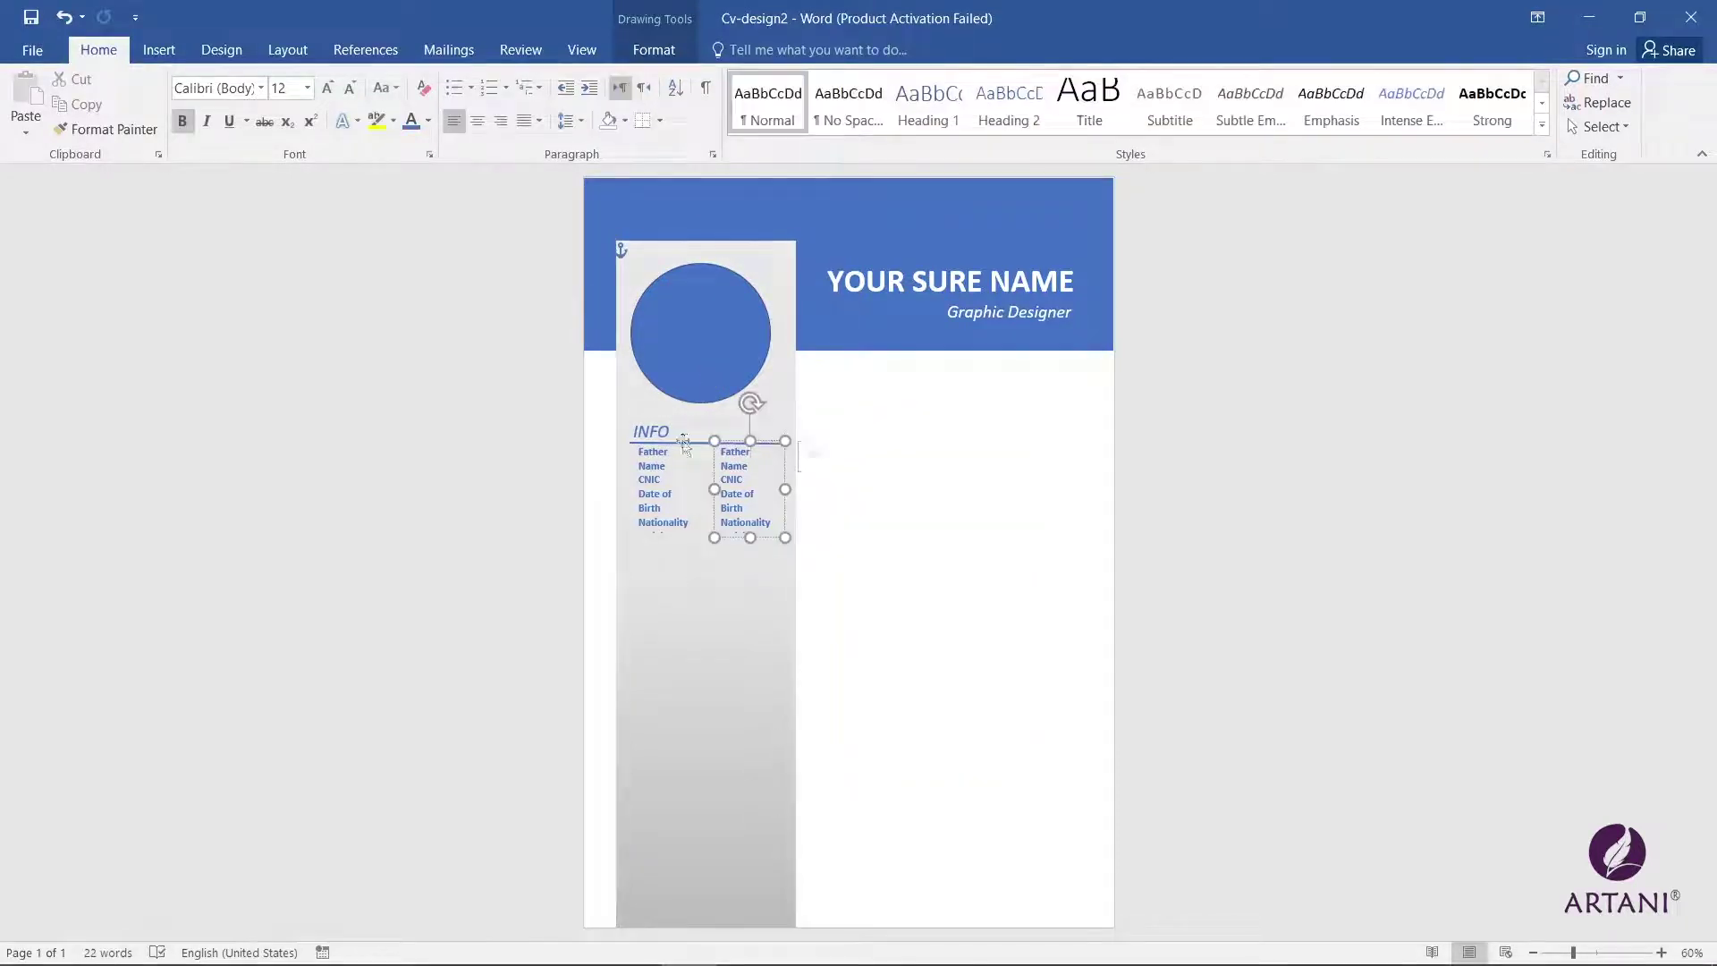
left_click(651, 501, "shift")
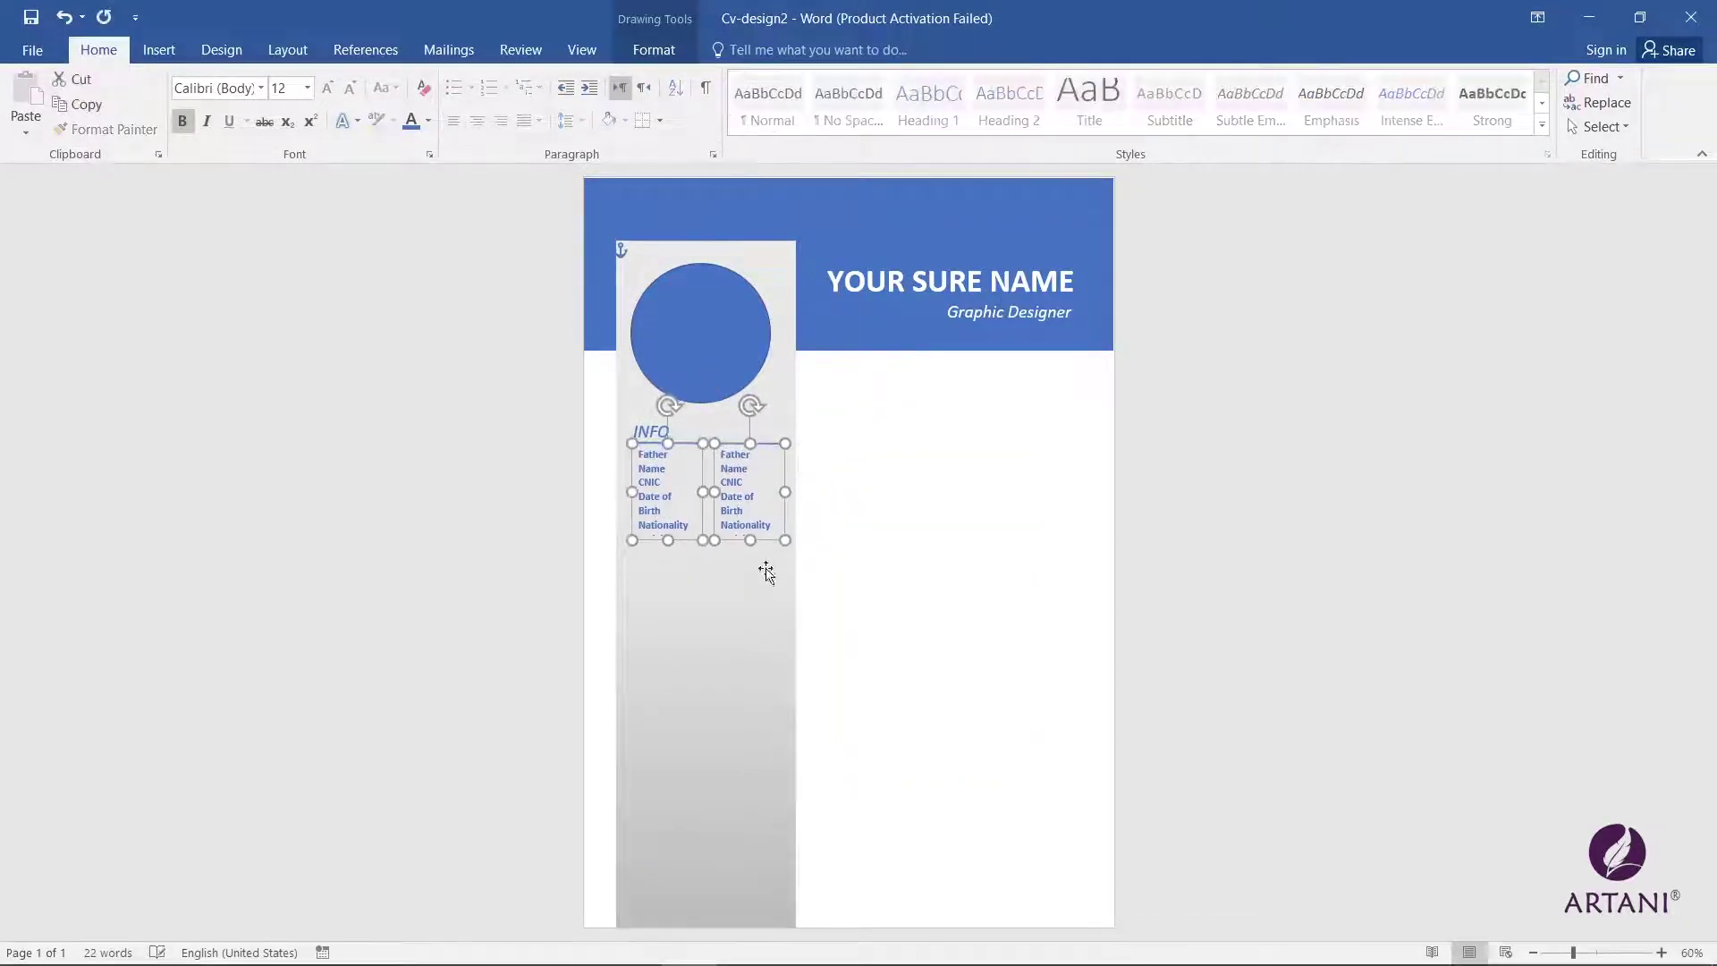
key("ctrl+z")
key("ctrl+z")
key("ctrl+z")
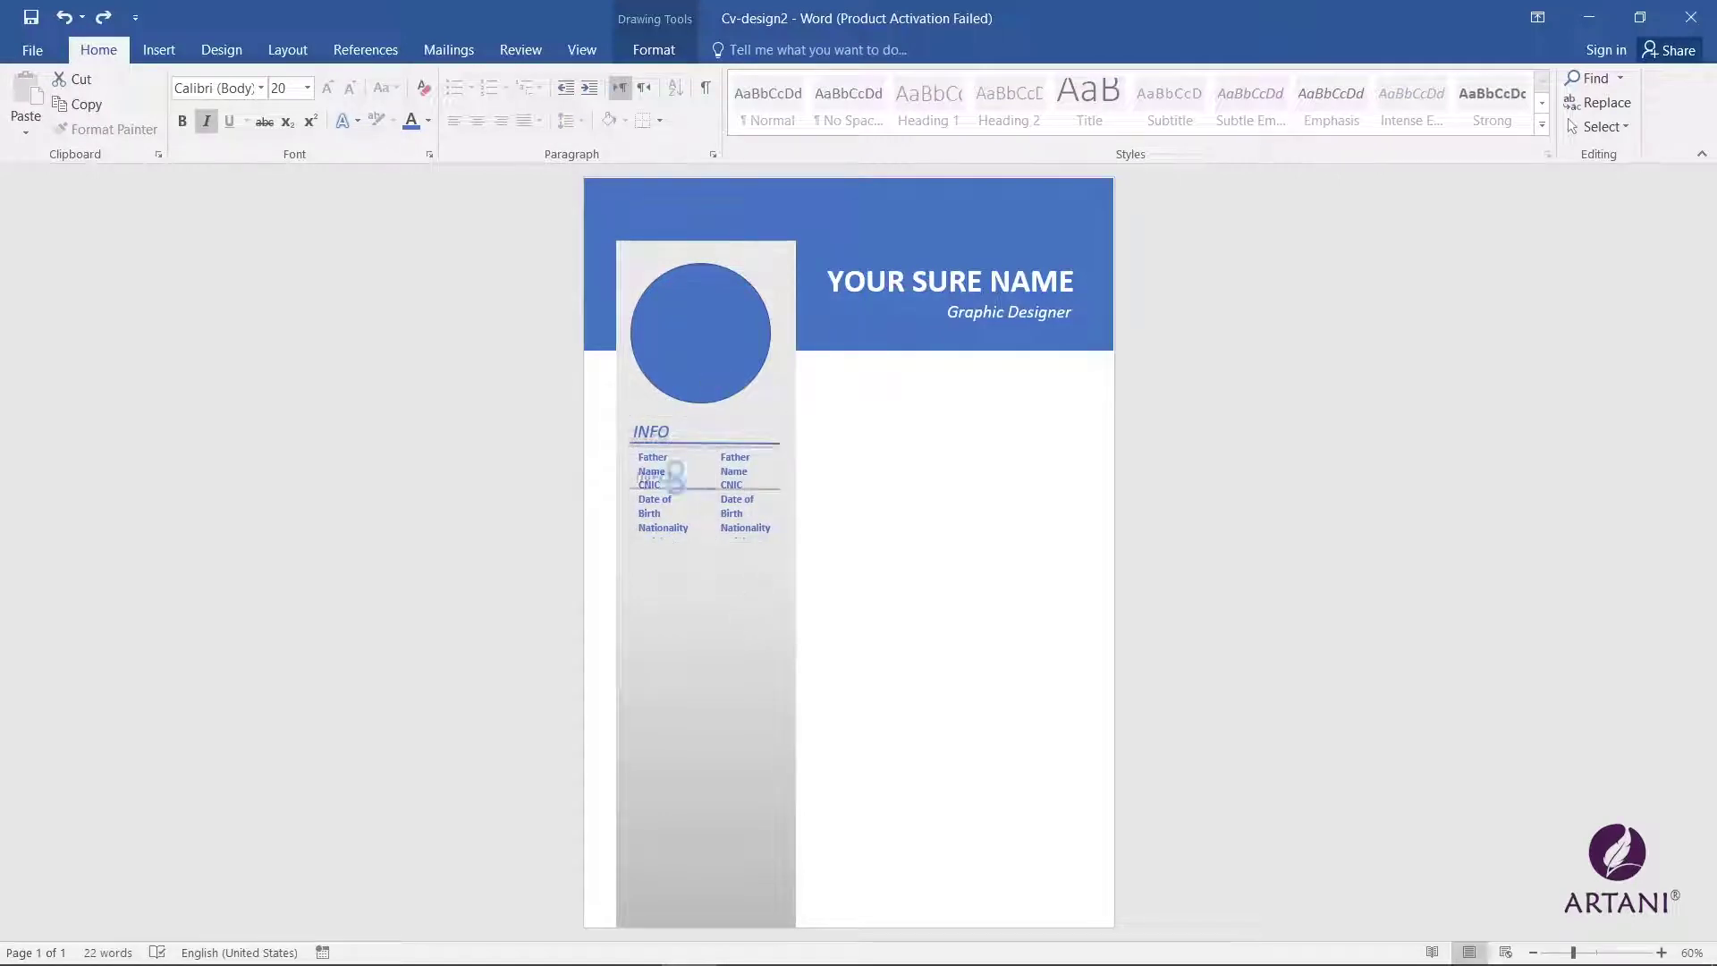
Step: Copy the INFO heading lower in the sidebar twice and rename the first copy to Skill
left_click_drag(674, 478, 677, 558)
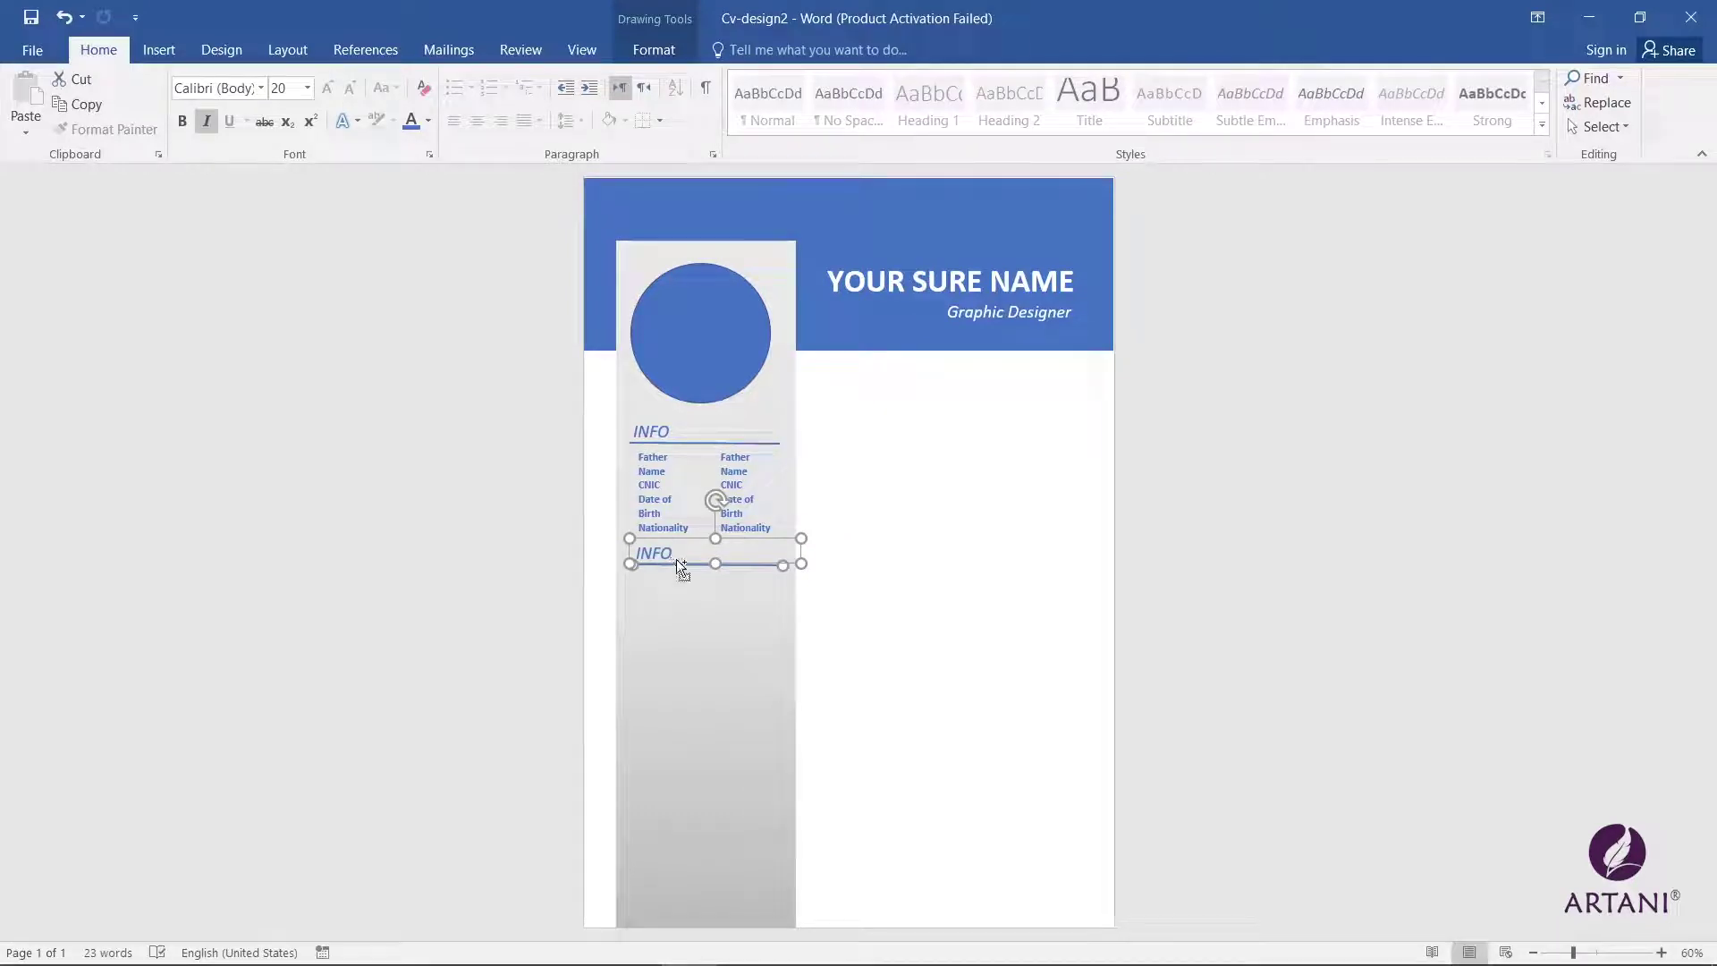
left_click_drag(676, 560, 672, 835)
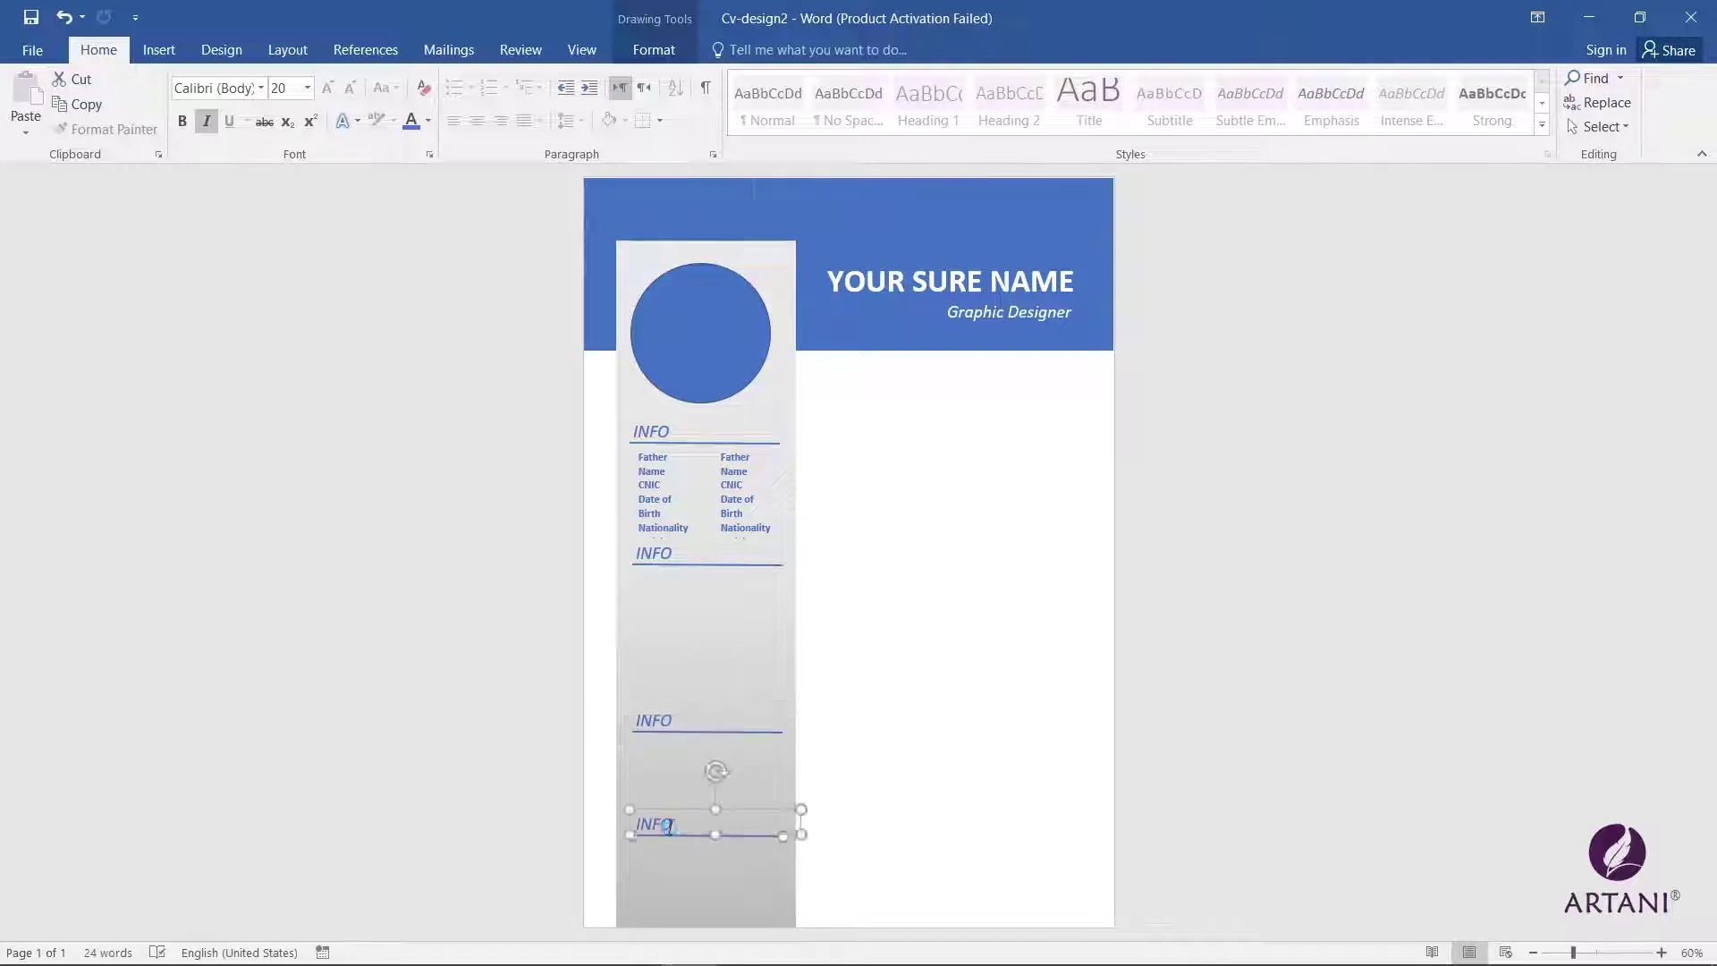
double_click(638, 552)
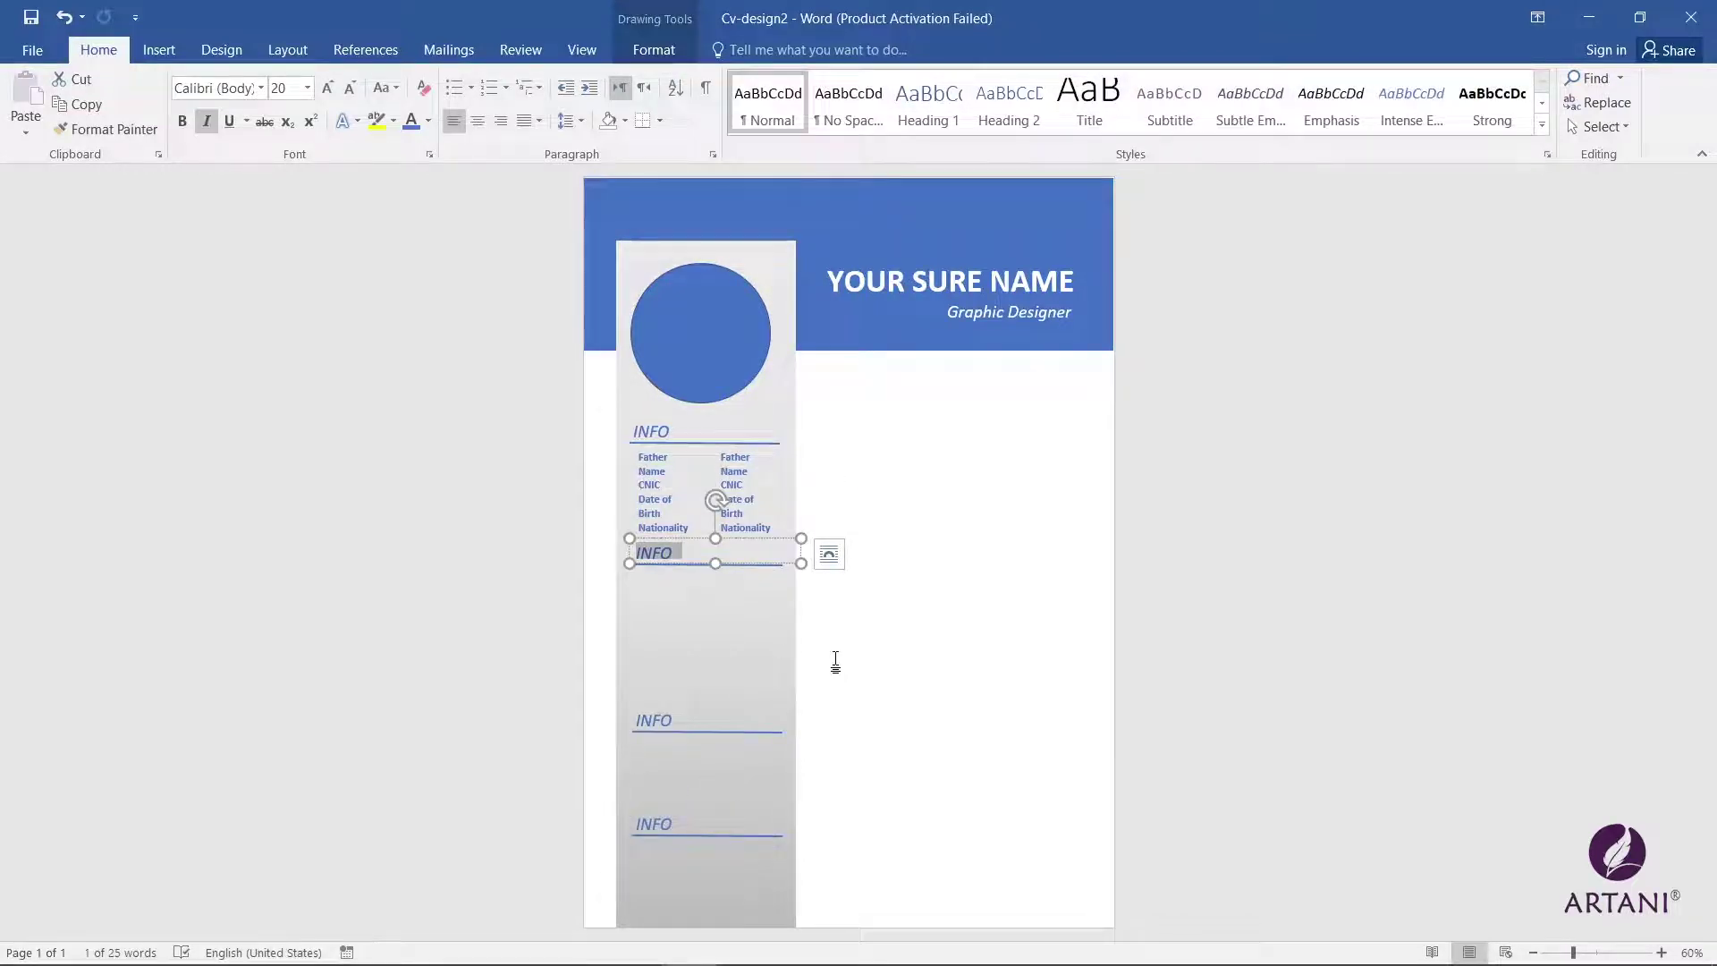
type("Skill")
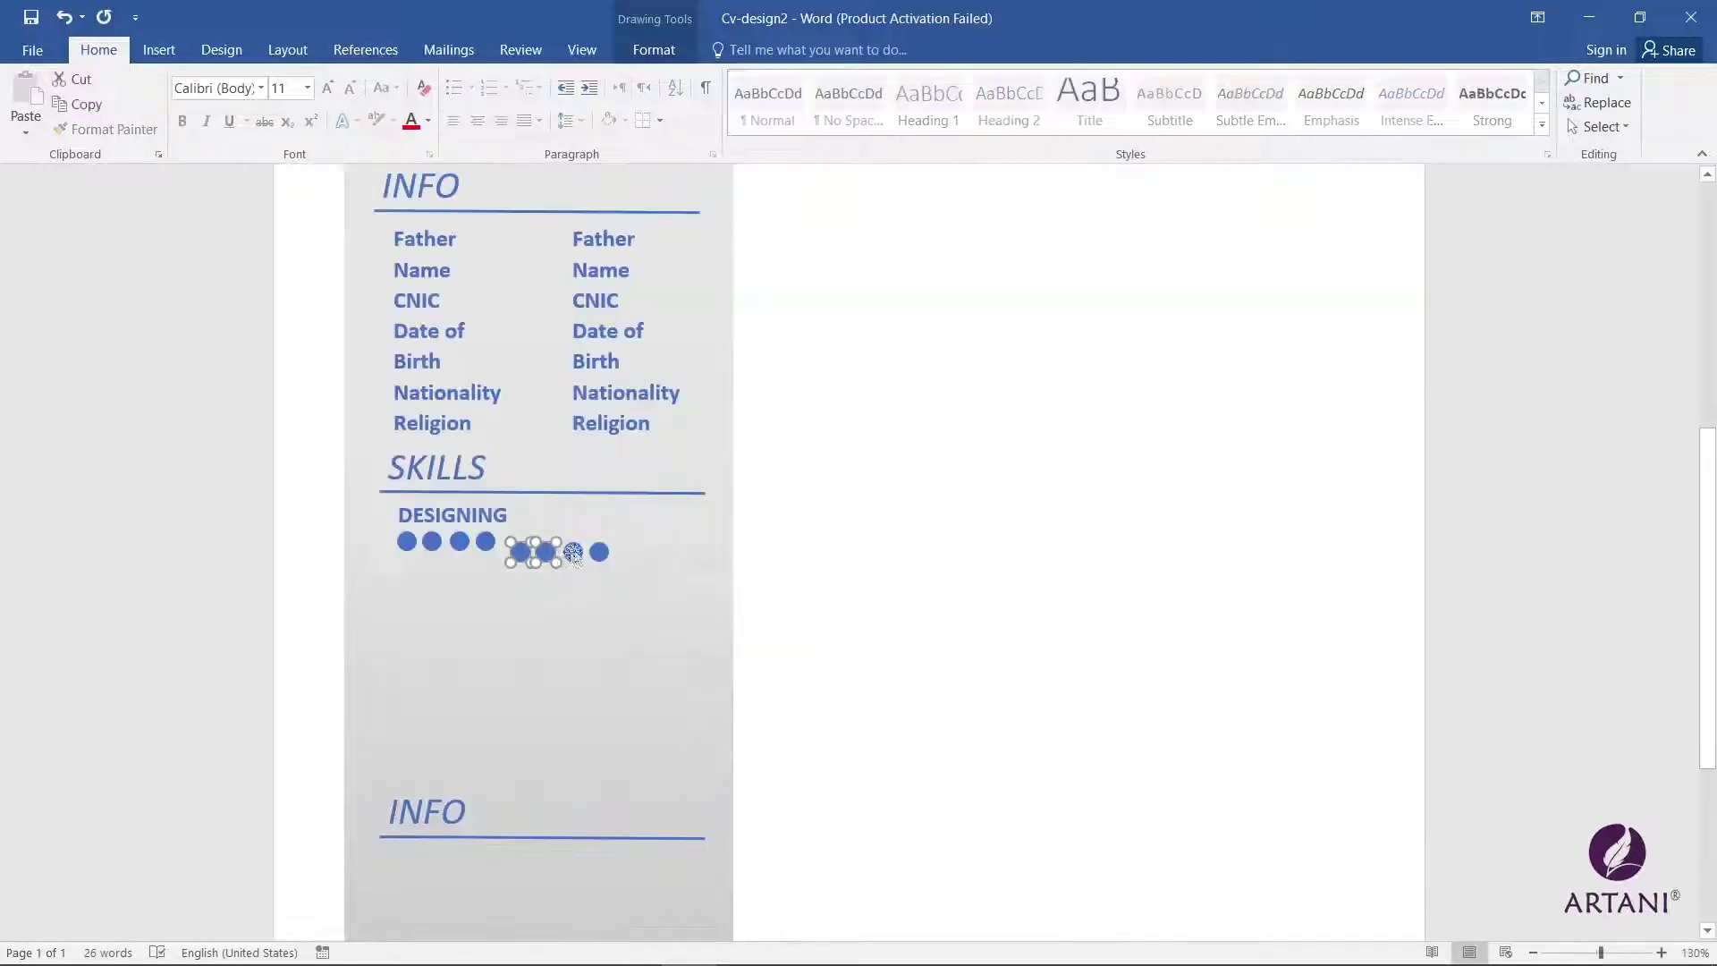
Step: Duplicate the DESIGNING label below its dots and retype it as TEACHING
left_click_drag(547, 557, 542, 547)
left_click(567, 609)
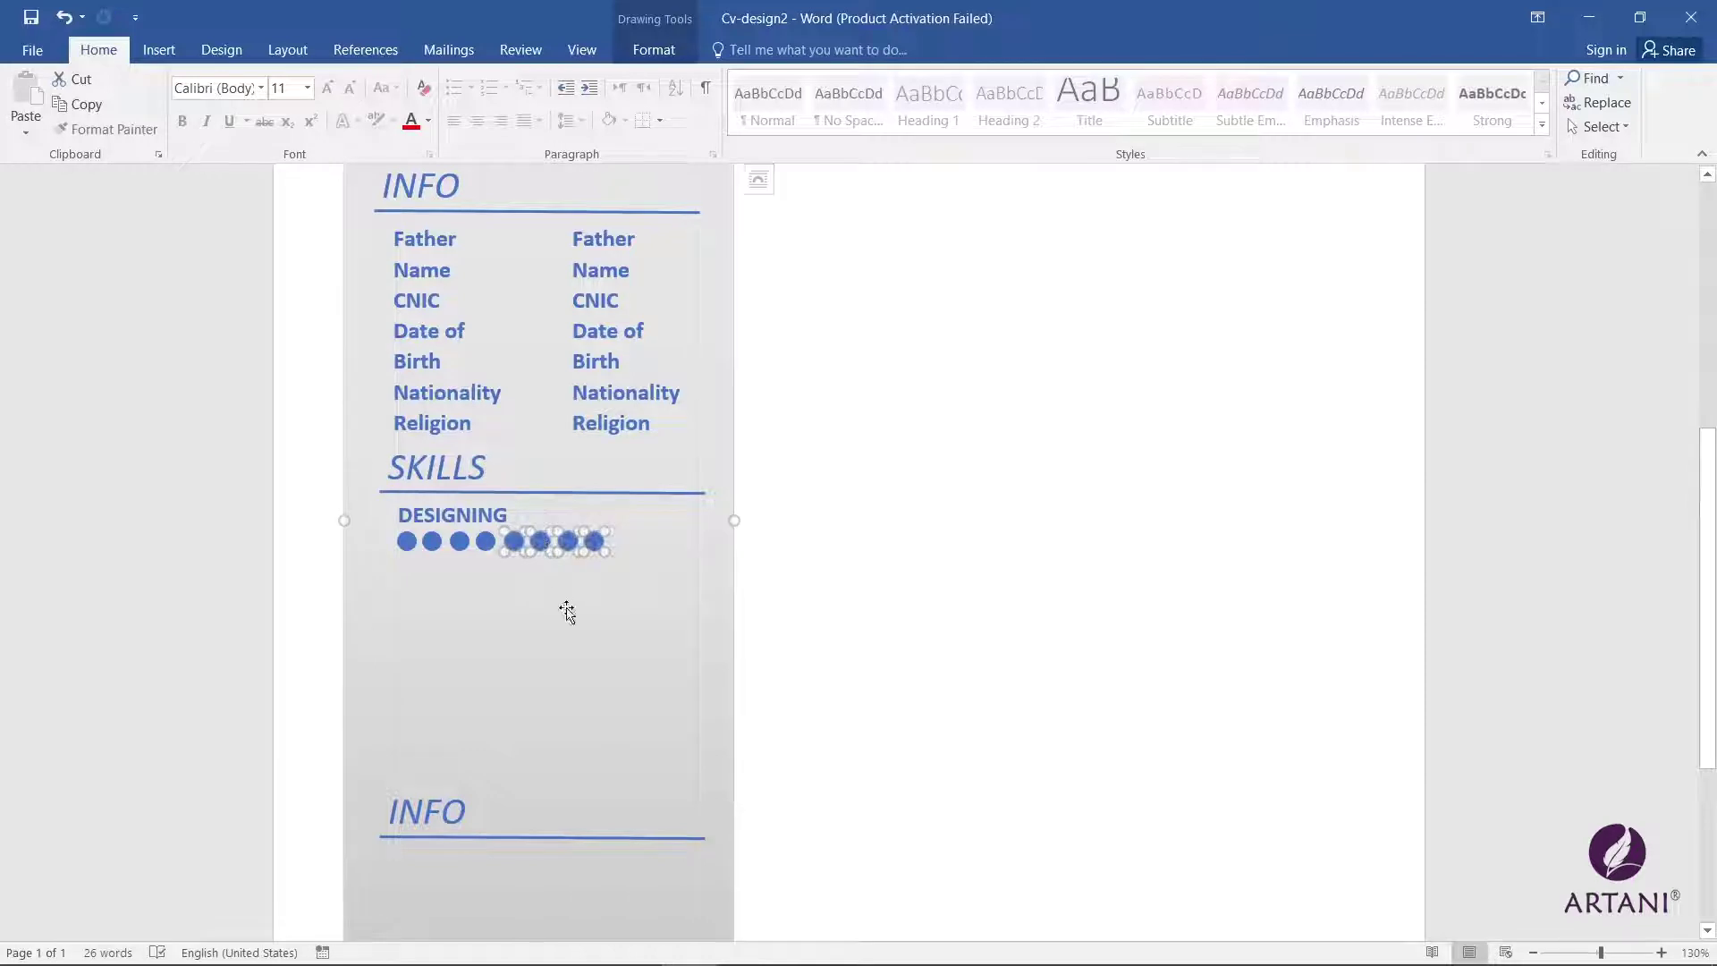
scroll(582, 608, "down", 2)
scroll(585, 605, "up", 2)
left_click(593, 541)
left_click(568, 541, "shift")
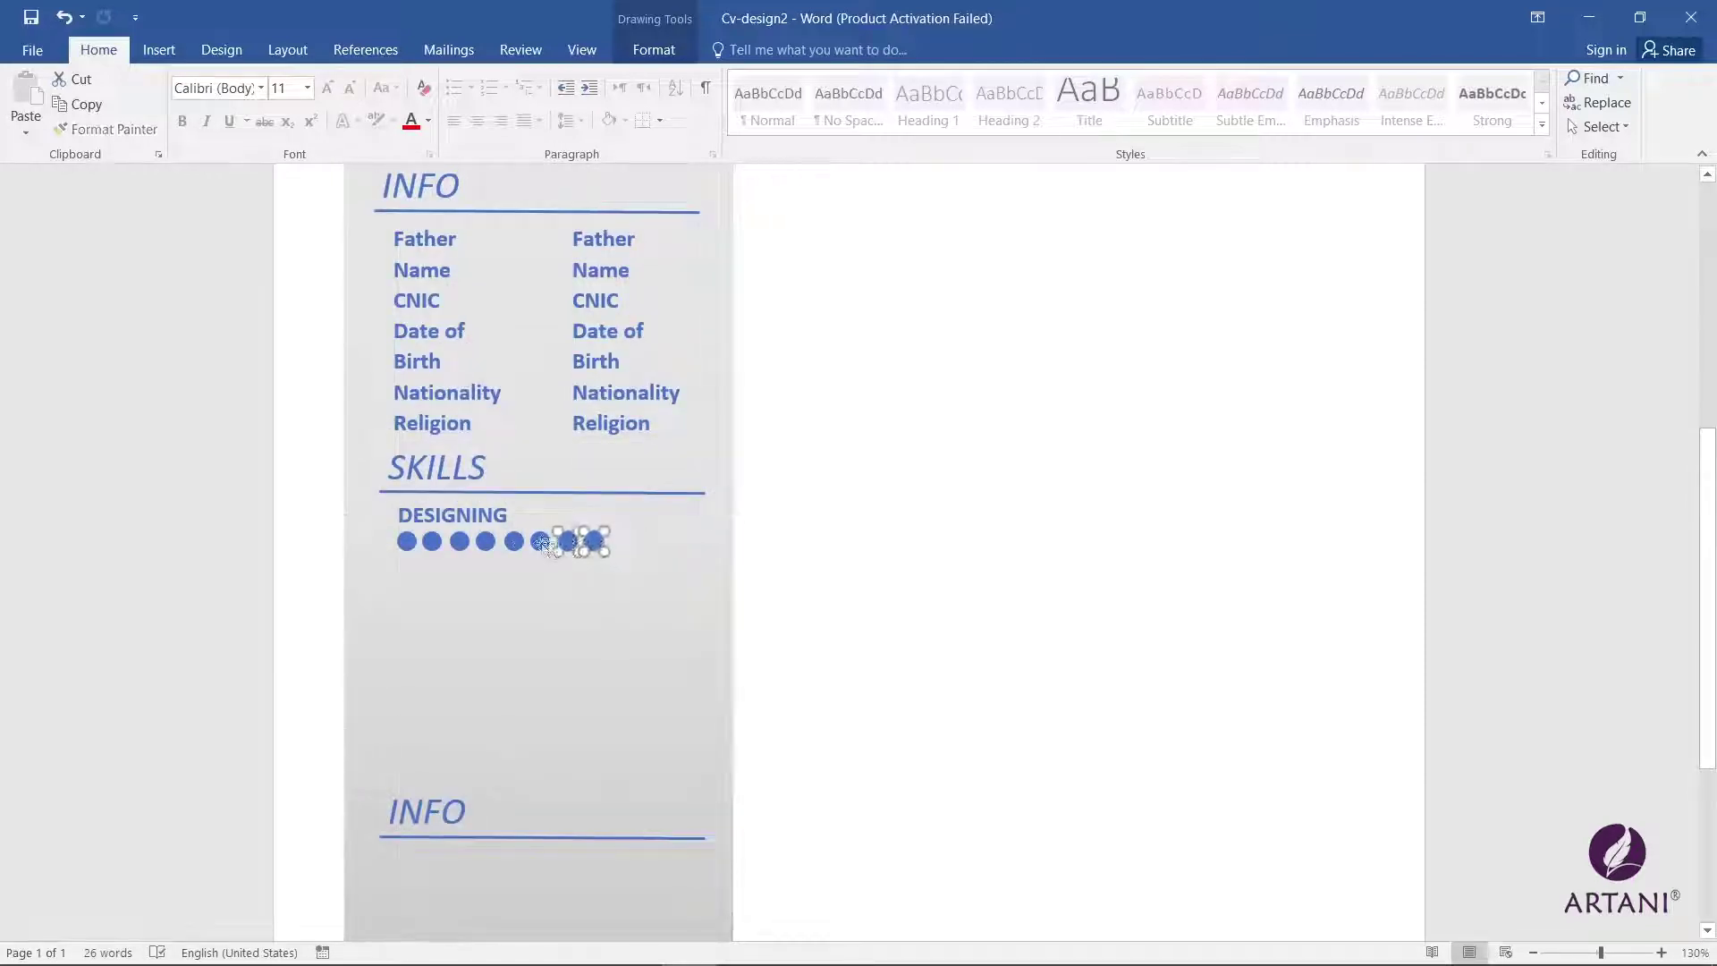
left_click(540, 541, "shift")
left_click(514, 541, "shift")
left_click(486, 541, "shift")
left_click(460, 541, "shift")
left_click(431, 541, "shift")
left_click(407, 541, "shift")
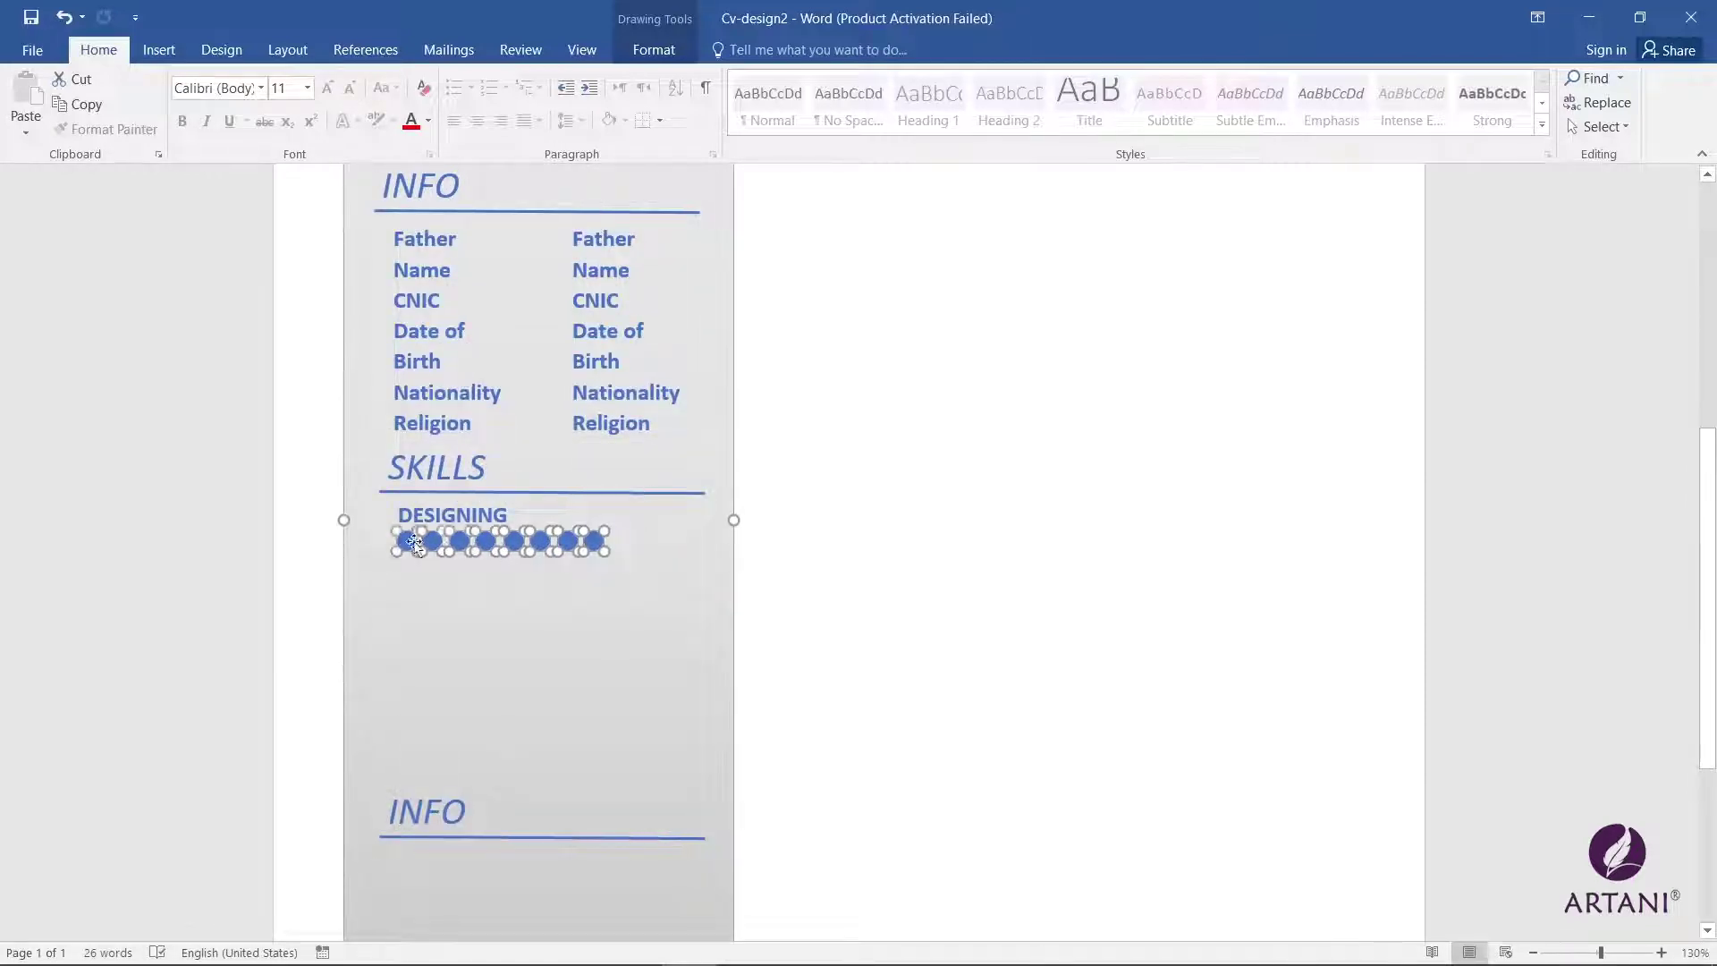
left_click(460, 520)
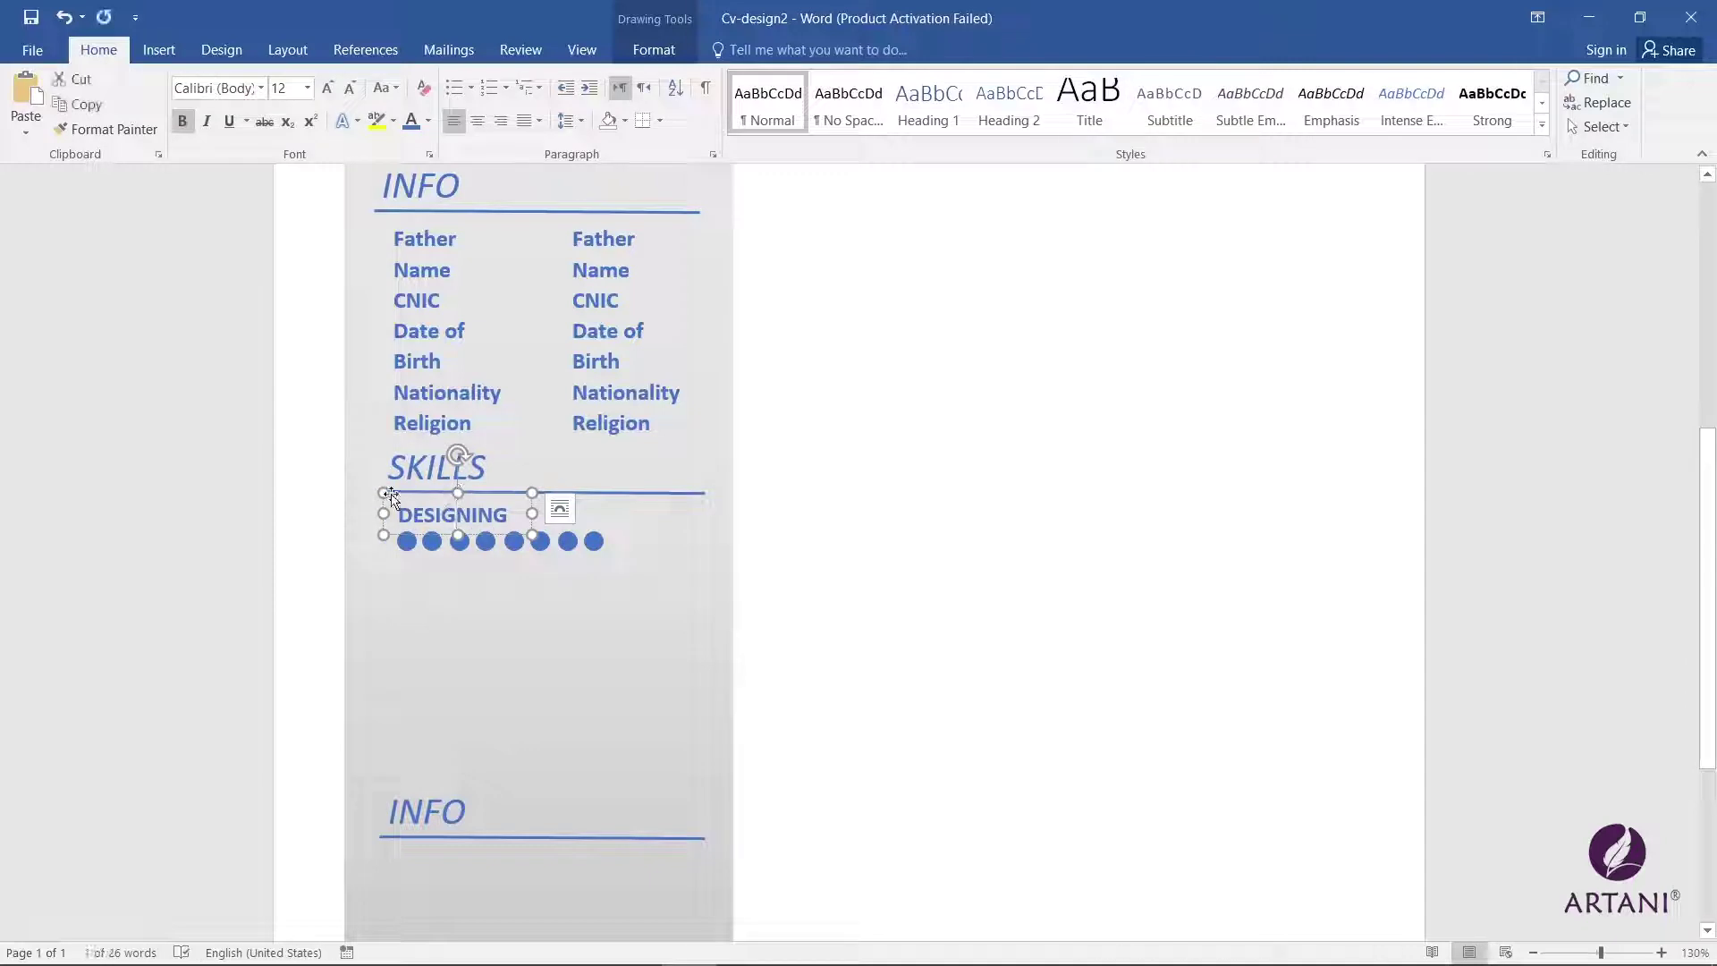
left_click_drag(390, 494, 391, 549)
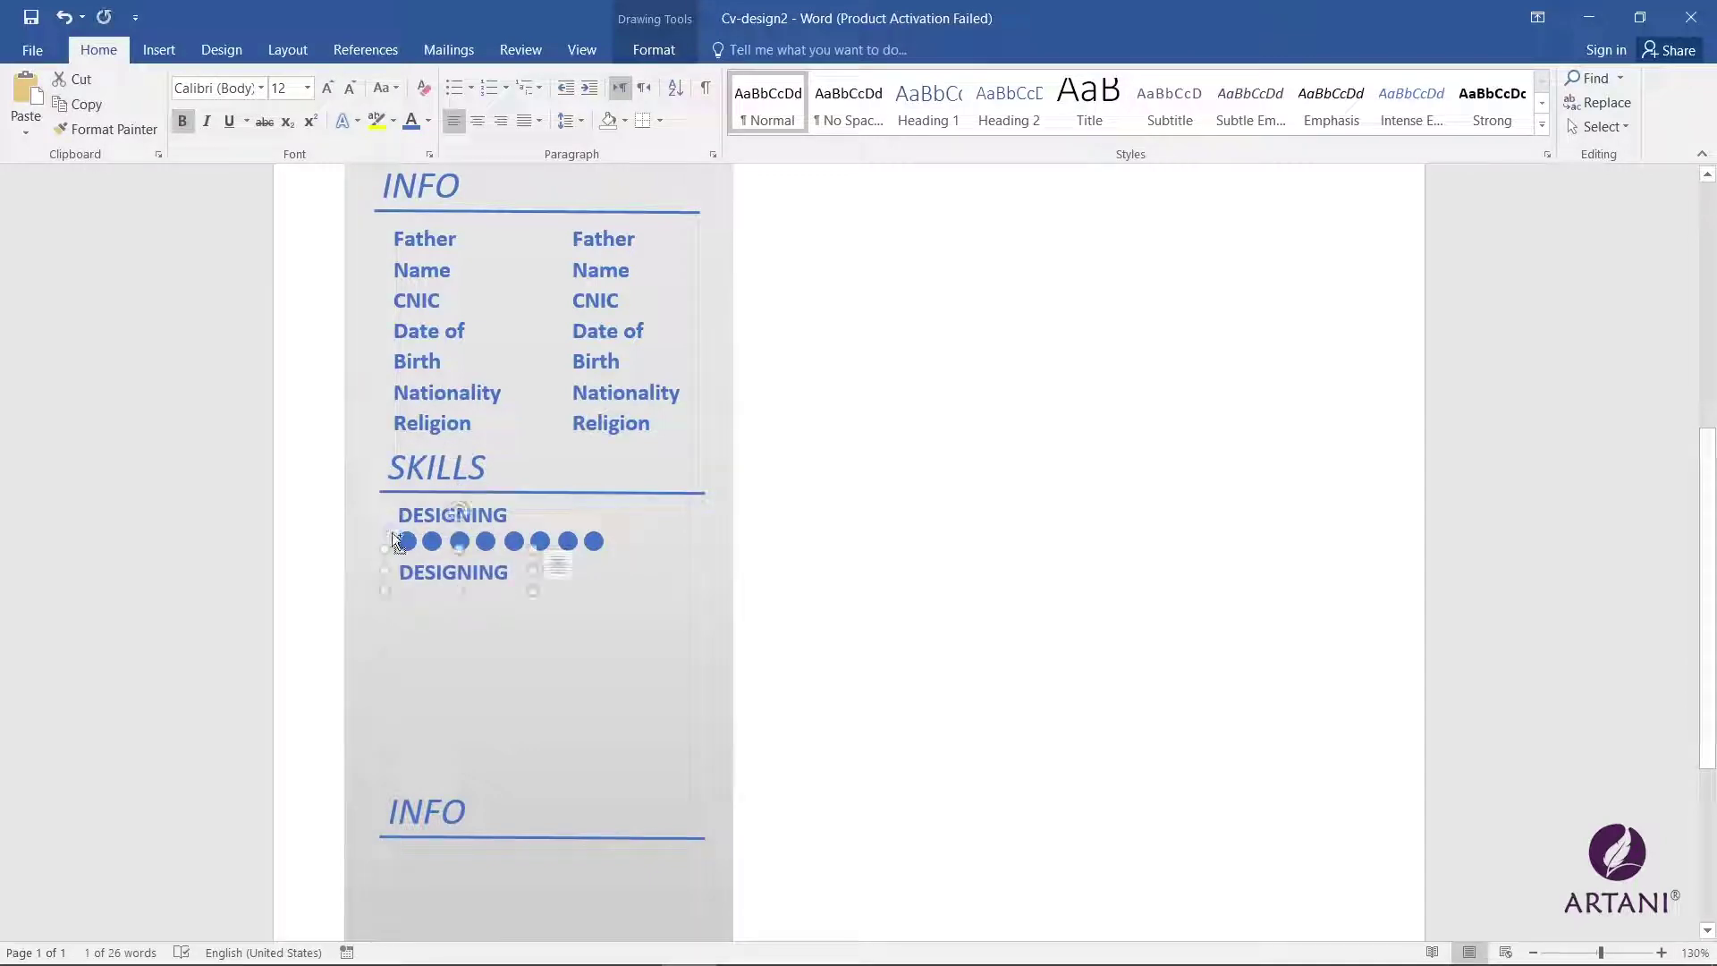
double_click(453, 572)
type("Teac")
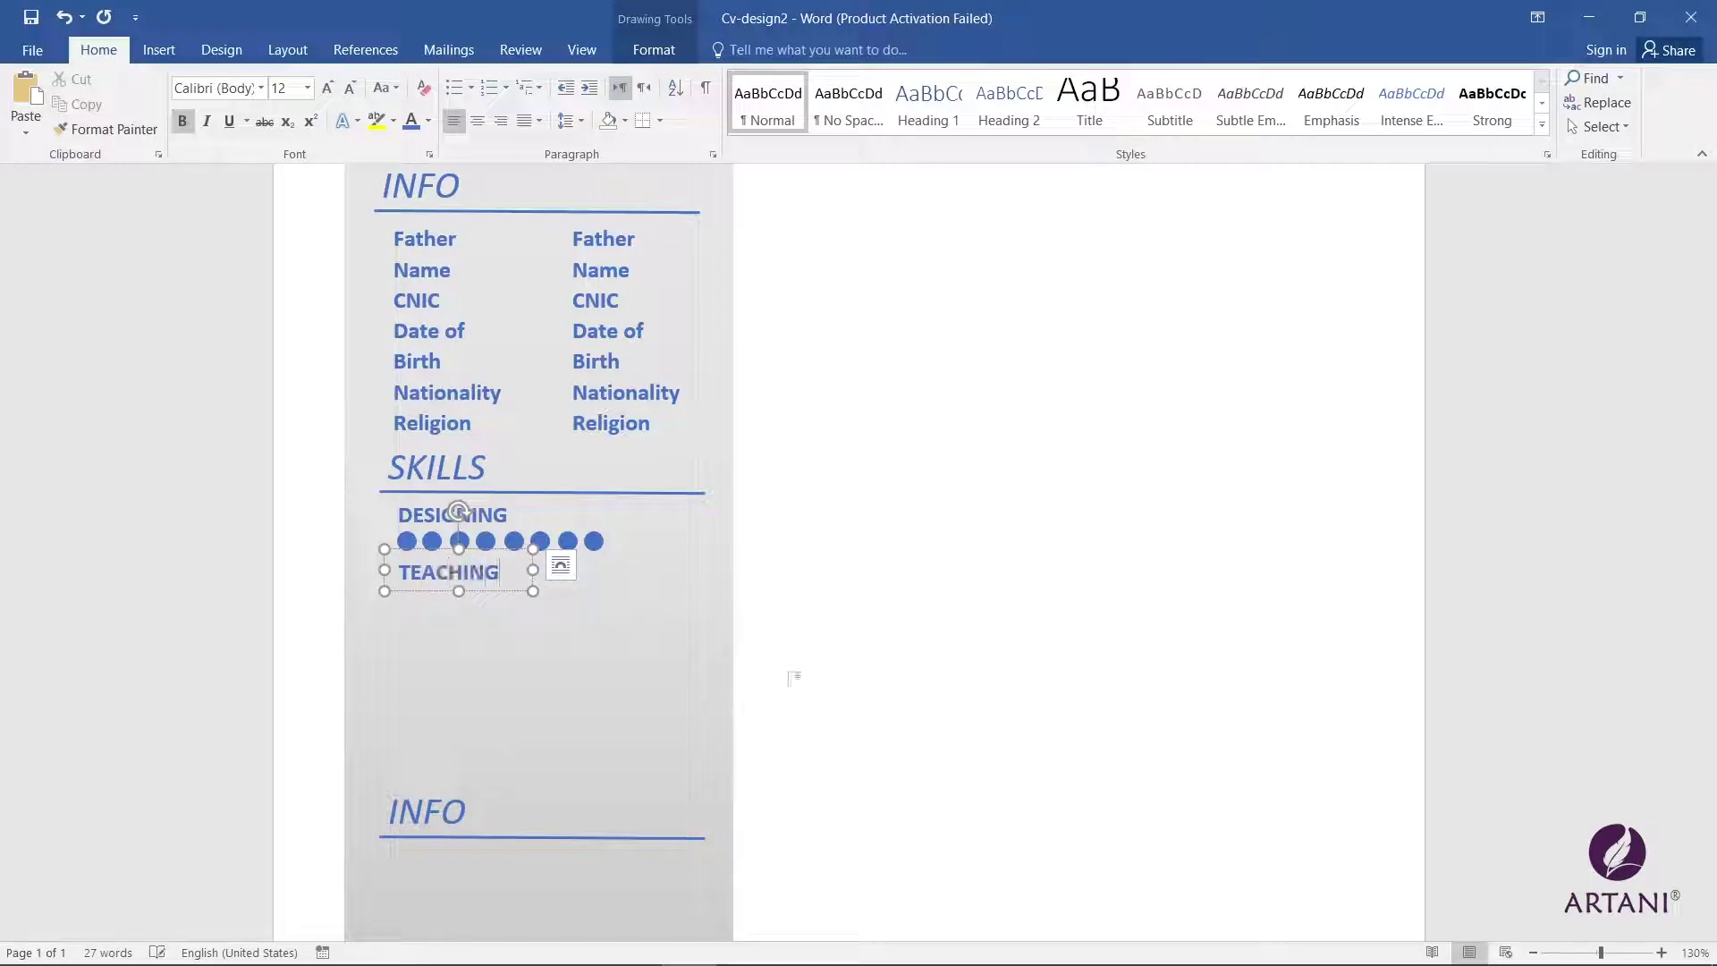
Step: Copy the DESIGNING dot row under TEACHING and delete the extra eighth dot
left_click(449, 626)
left_click_drag(449, 626, 491, 617)
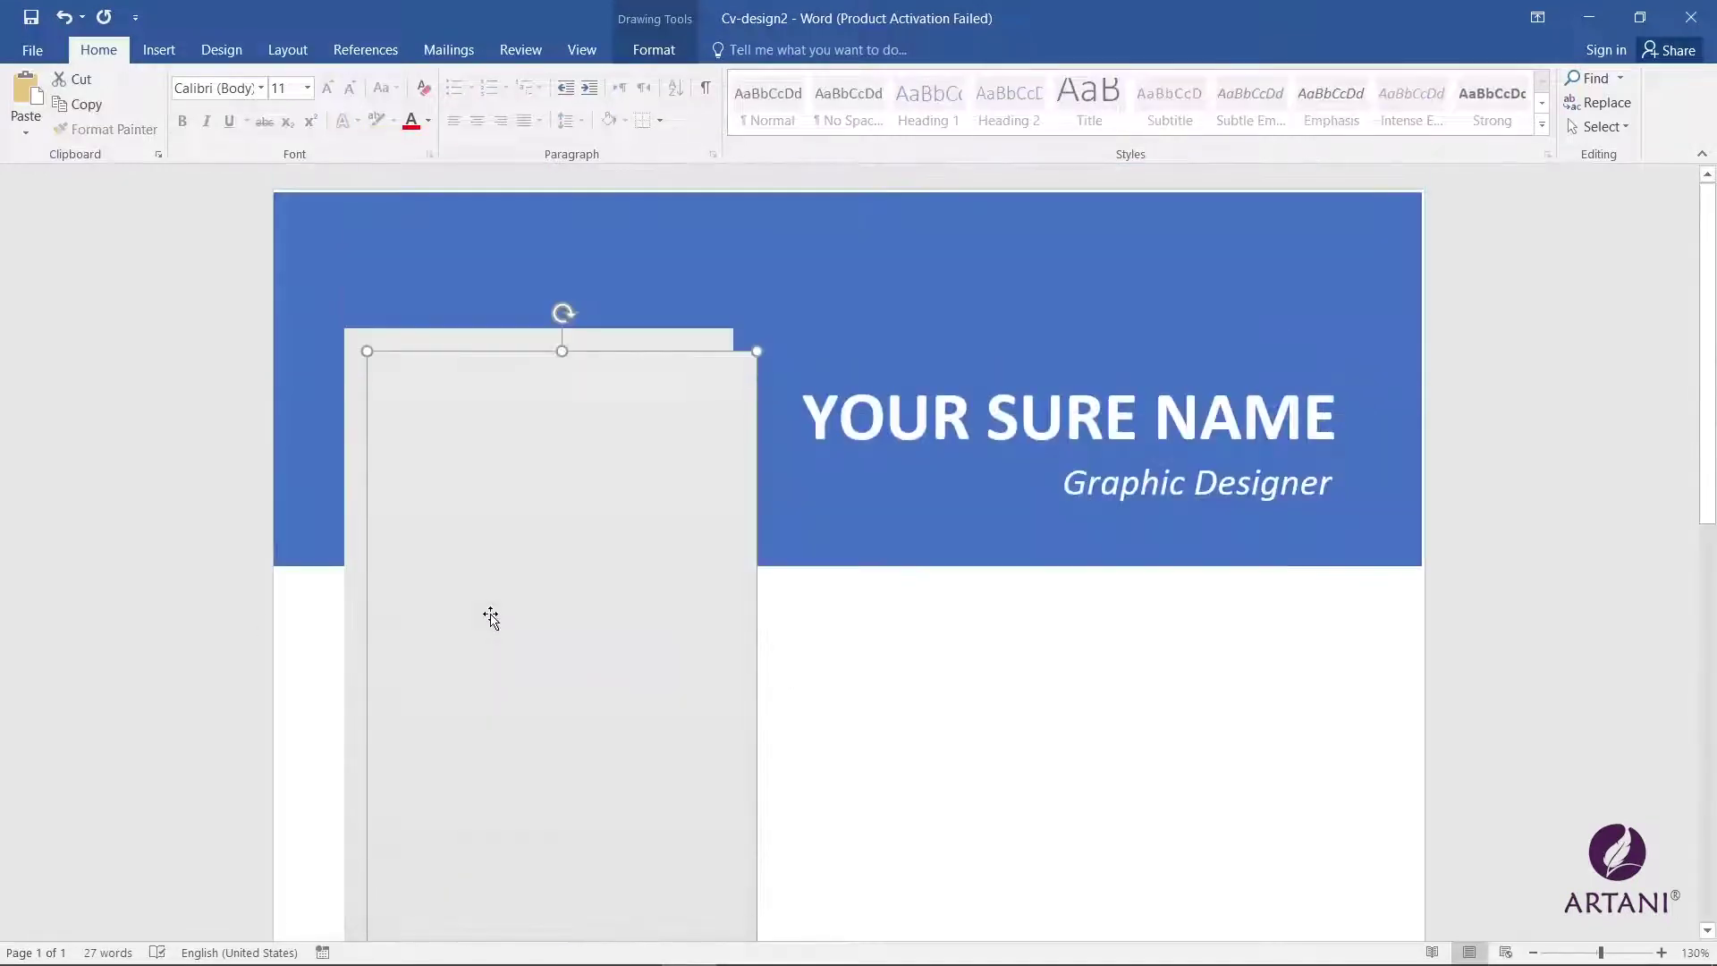
key("ctrl+z")
left_click(595, 540)
left_click(568, 540, "shift")
left_click(540, 540, "shift")
left_click(513, 540, "shift")
left_click(486, 540, "shift")
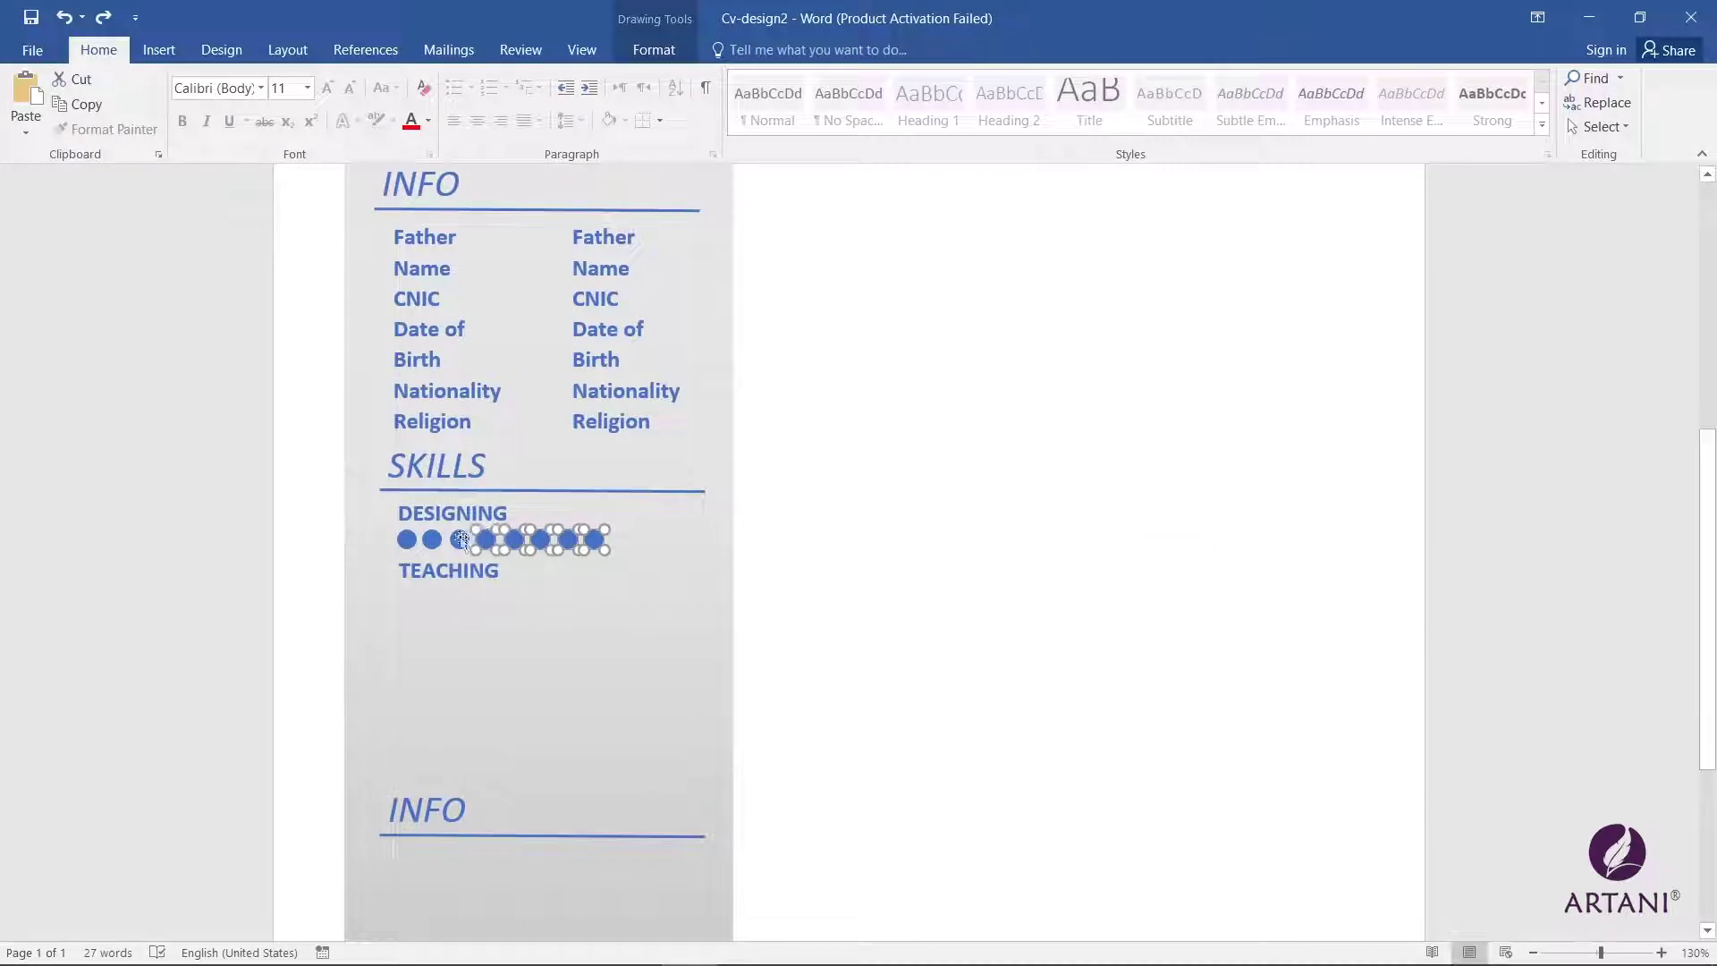
left_click(459, 540, "shift")
left_click(432, 540, "shift")
left_click(406, 540, "shift")
left_click_drag(484, 540, 490, 594)
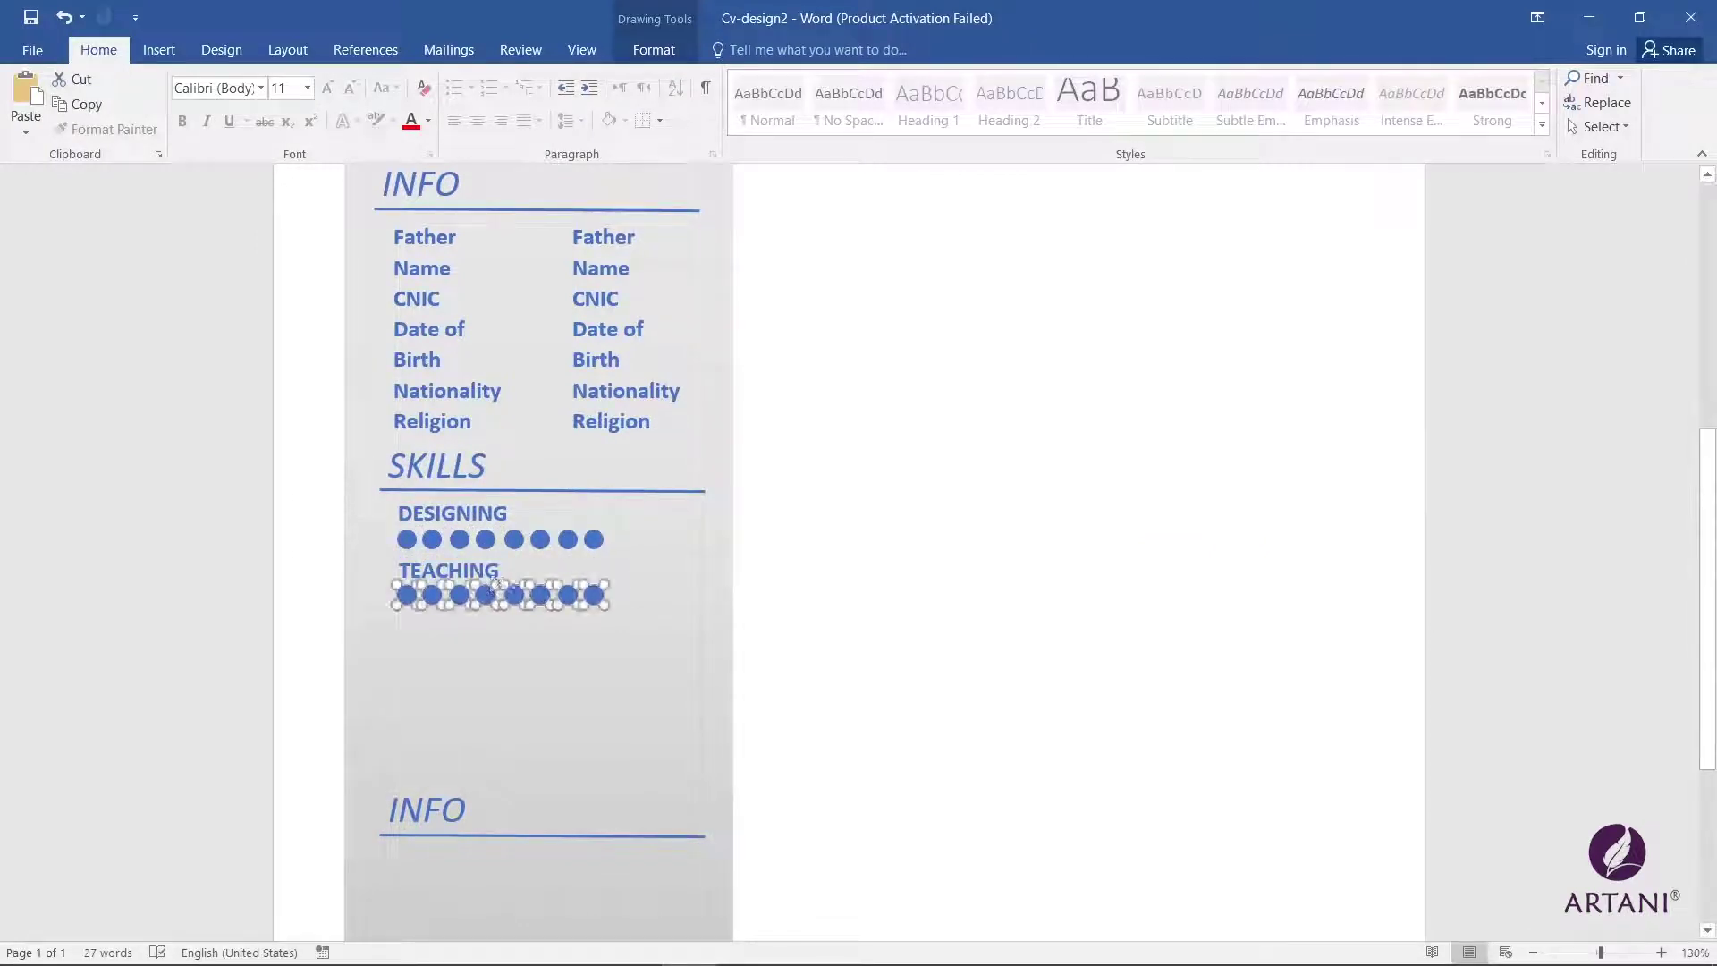
left_click(593, 595)
key("Delete")
Step: Duplicate the TEACHING label below its dots and retype it as DOCUMENTATION
left_click(451, 547)
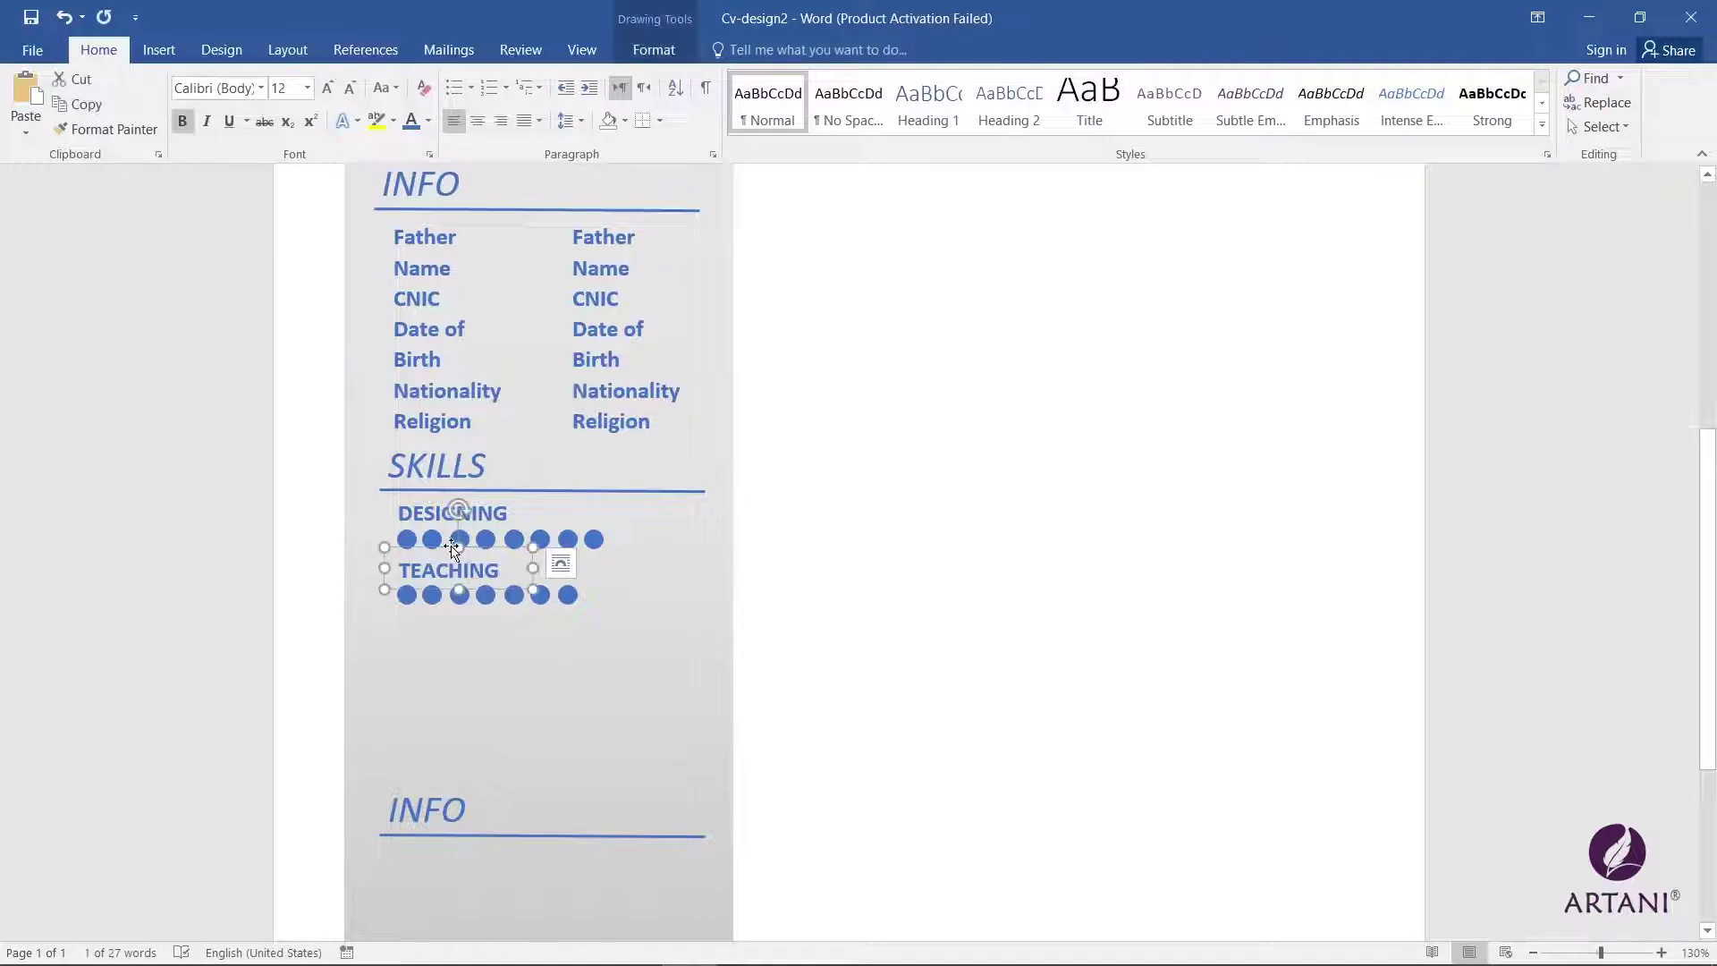
left_click(451, 547)
left_click(561, 563)
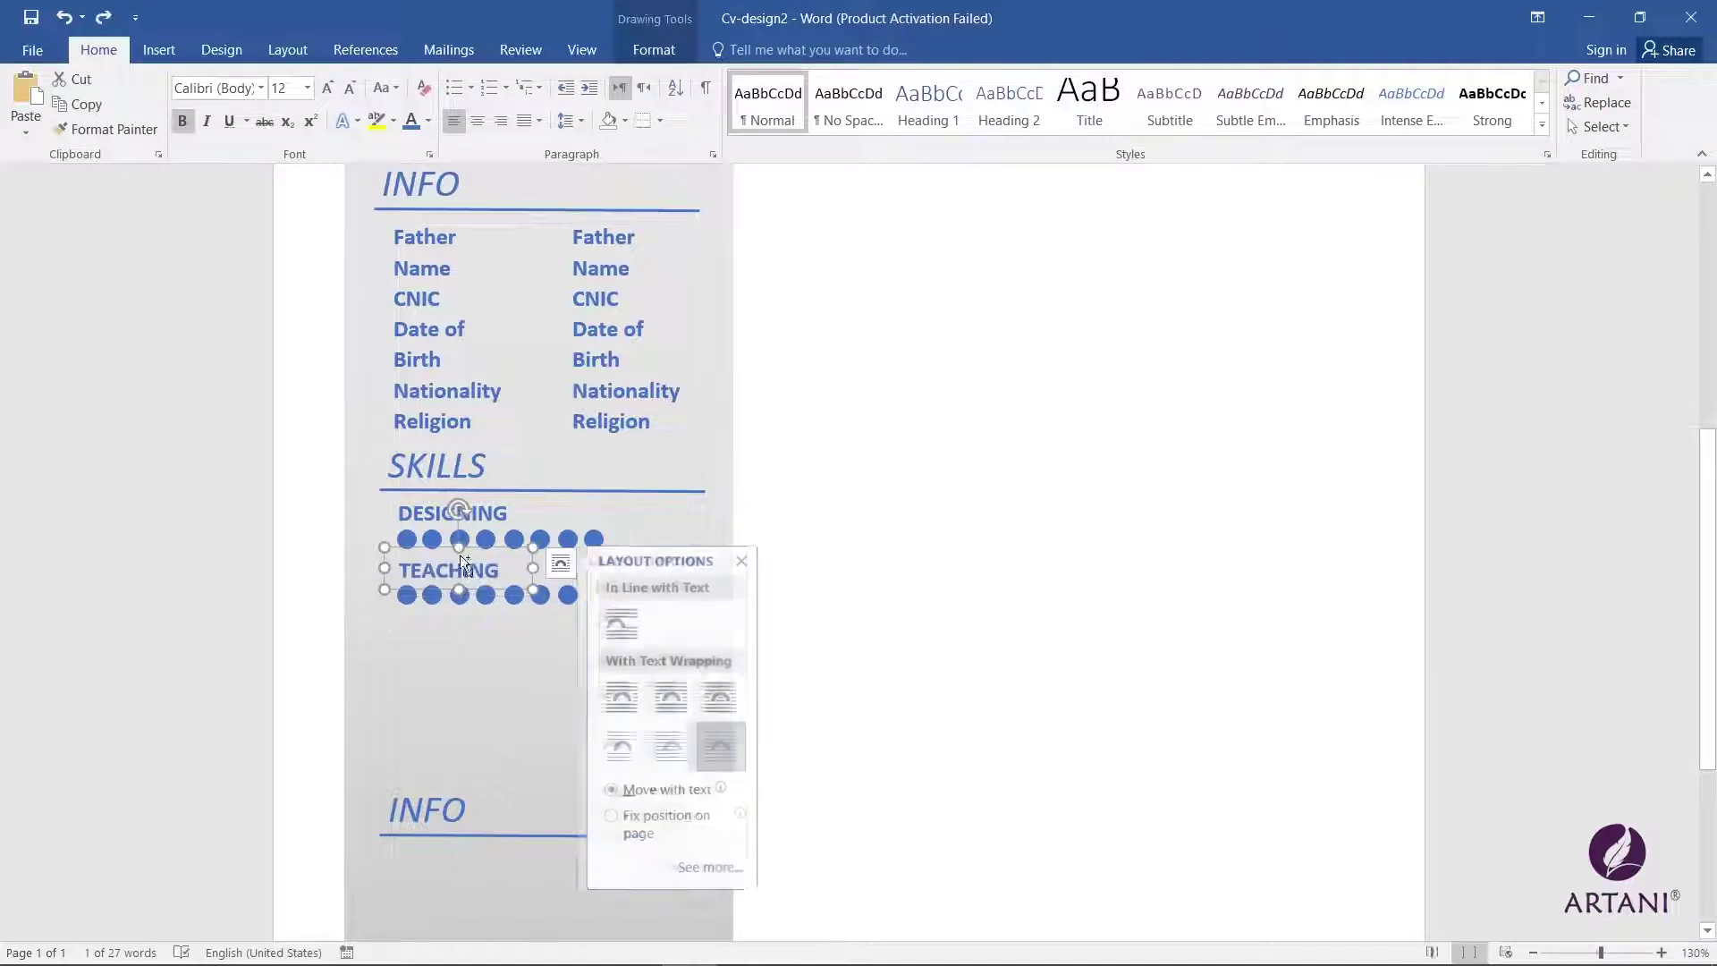
left_click(742, 561)
left_click_drag(451, 547, 453, 593)
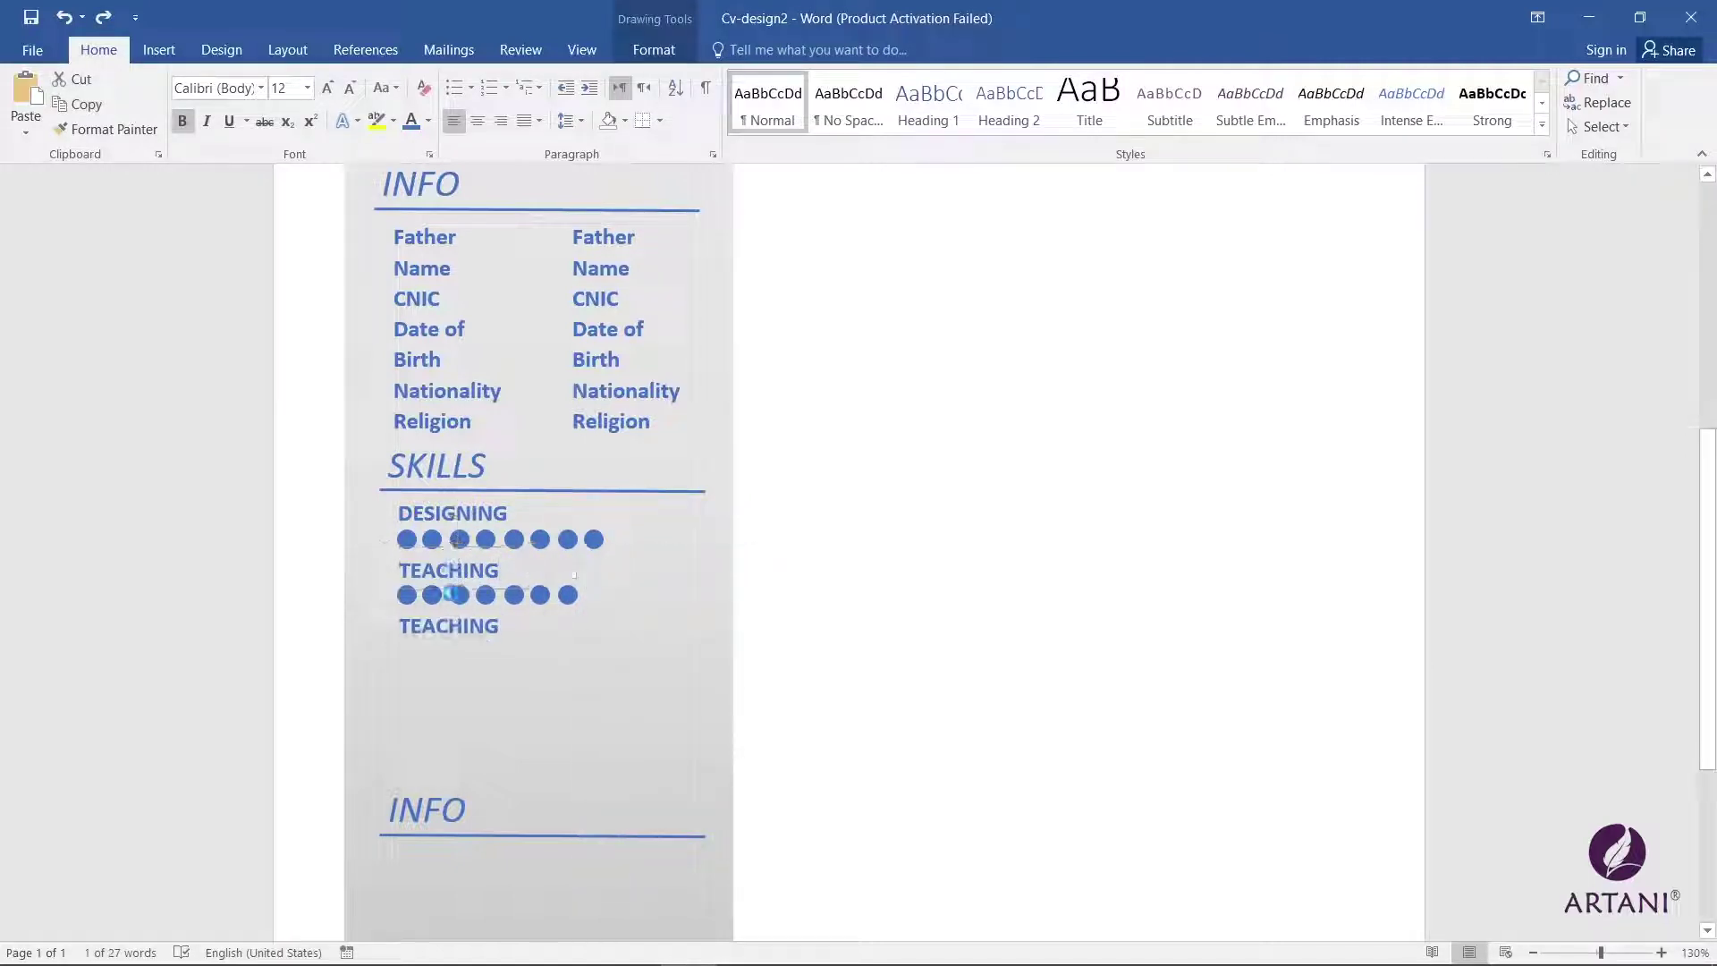
double_click(454, 625)
type("D")
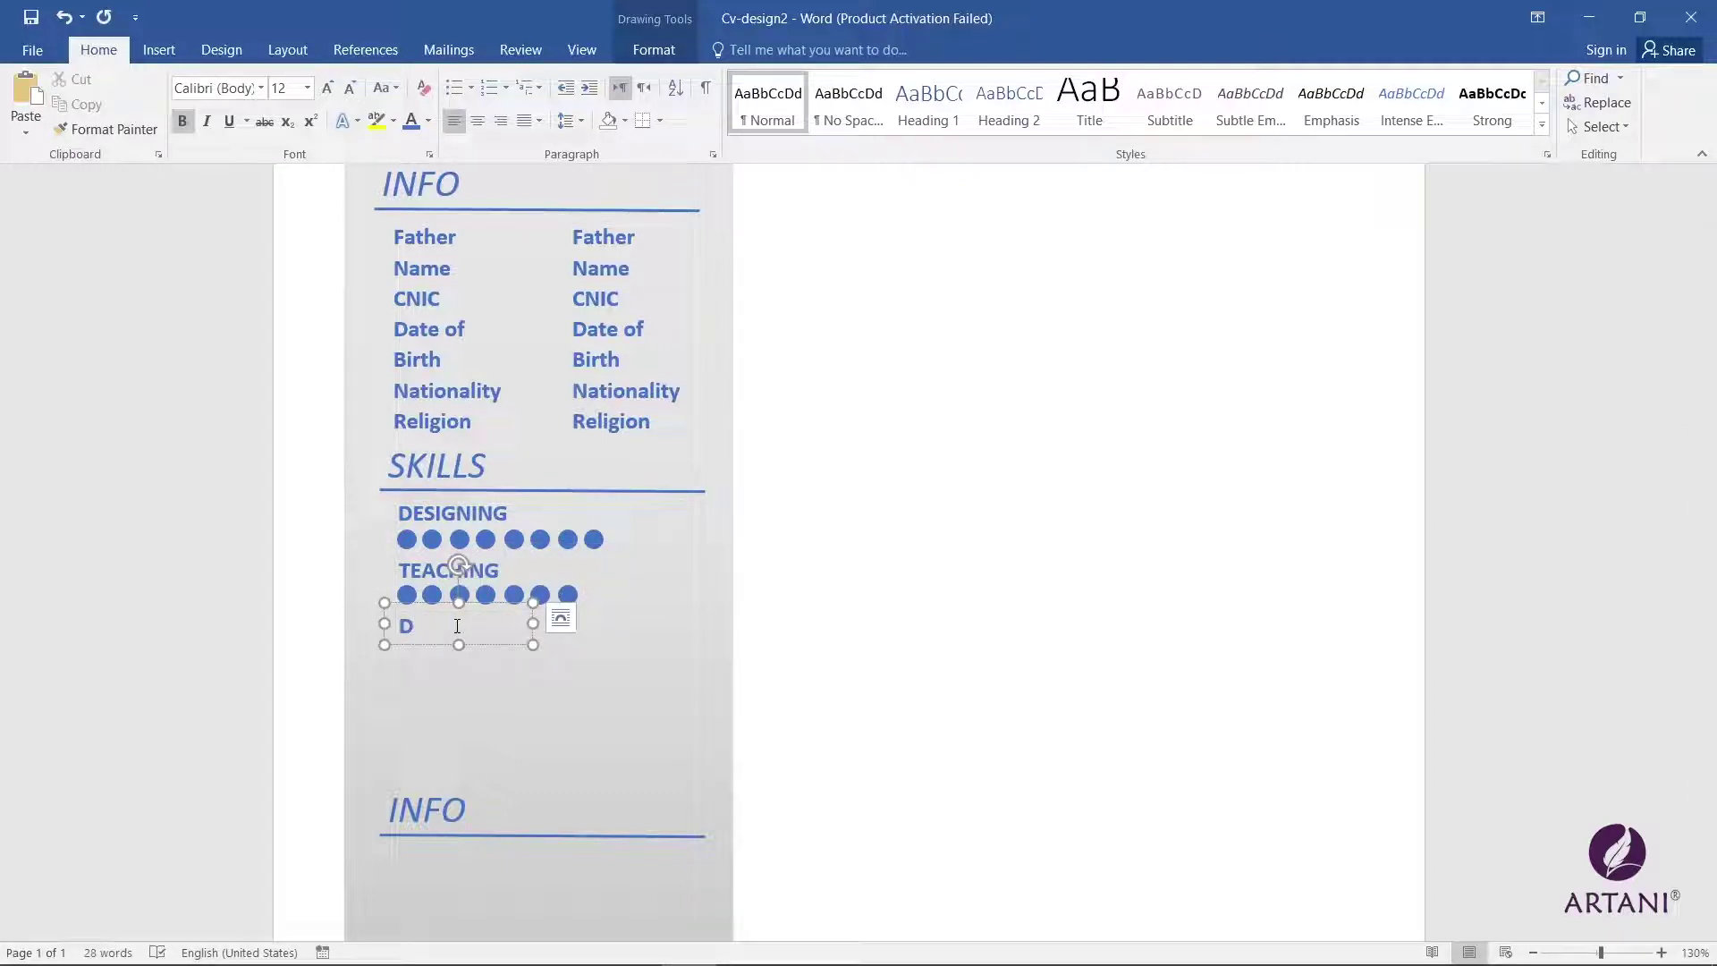
type("OCUMENTATION")
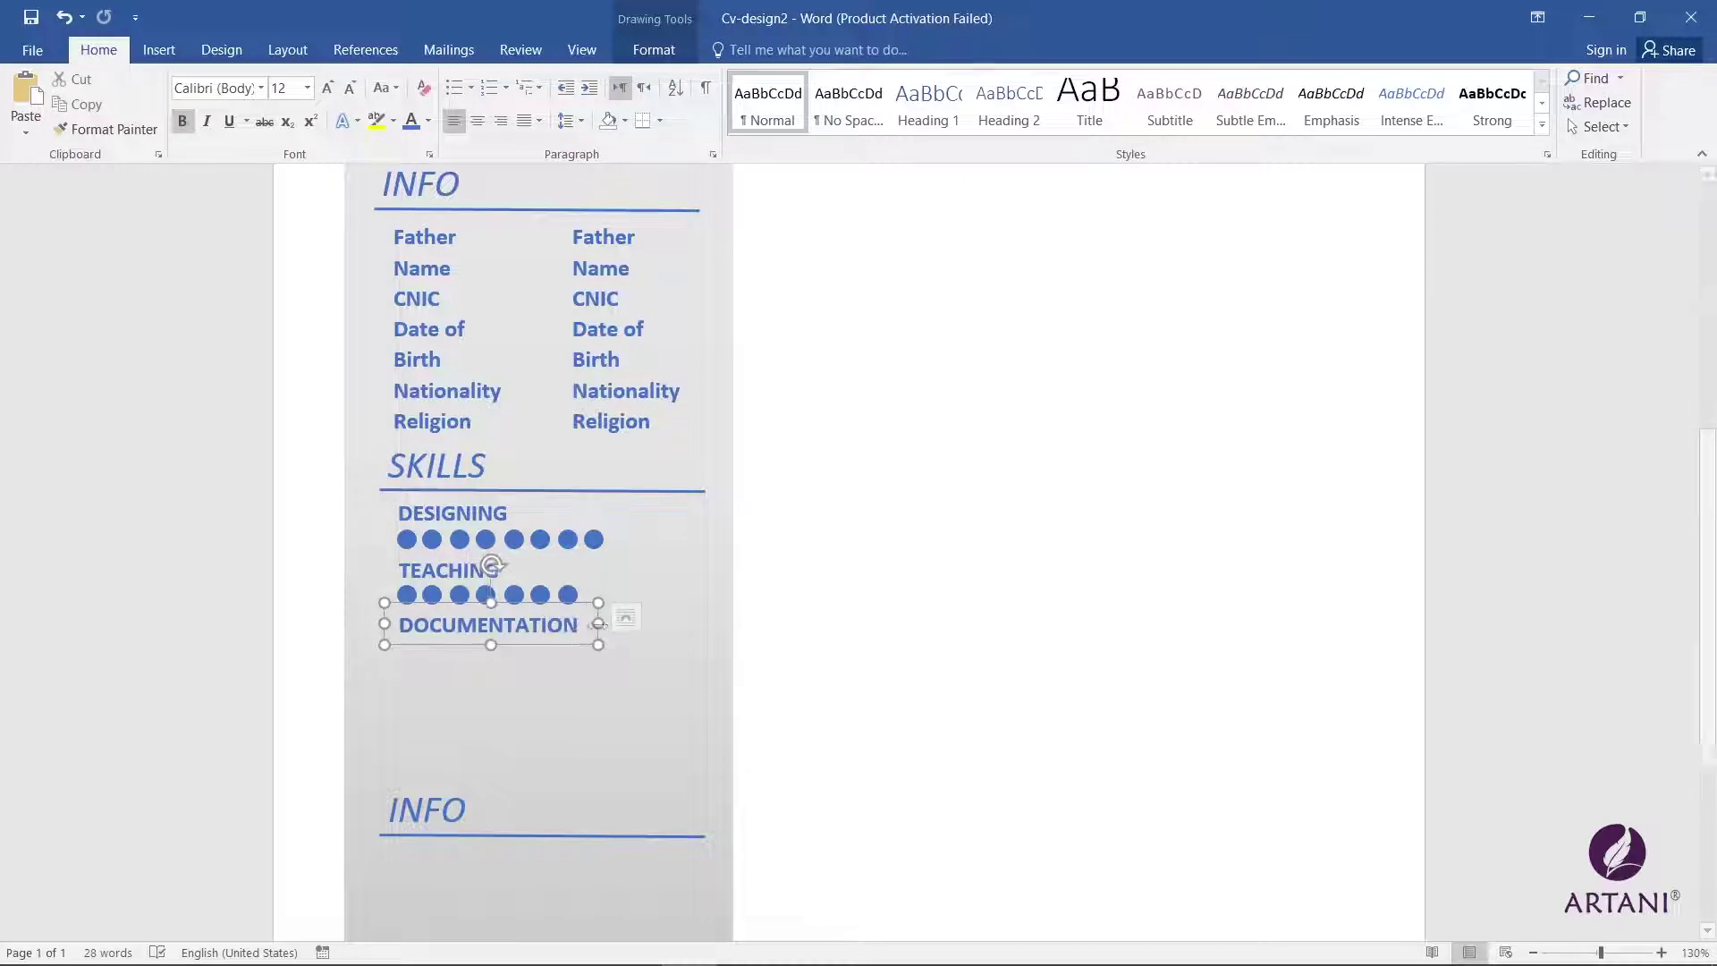
Step: Copy the TEACHING dot row below the DOCUMENTATION label
left_click(567, 593)
left_click(540, 594, "shift")
left_click(514, 594, "shift")
left_click(486, 594, "shift")
left_click(459, 594, "shift")
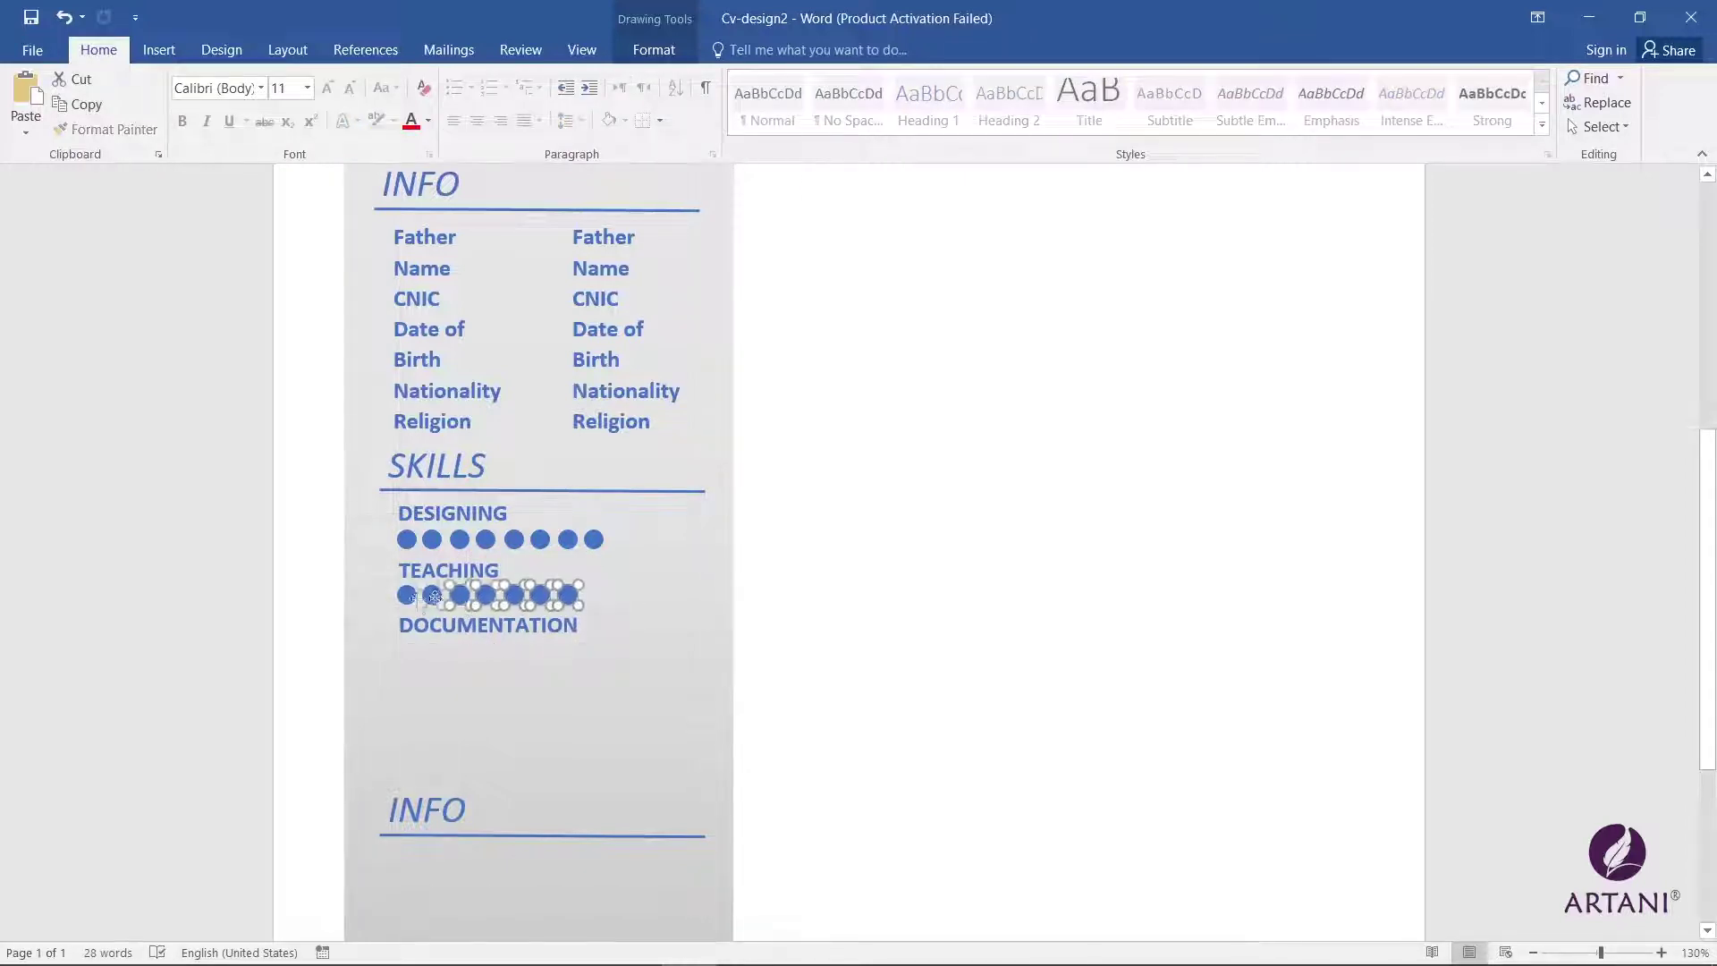
left_click(433, 596, "shift")
left_click(406, 595, "shift")
left_click_drag(432, 596, 484, 667)
key("ctrl+z")
left_click(567, 656)
left_click(570, 662)
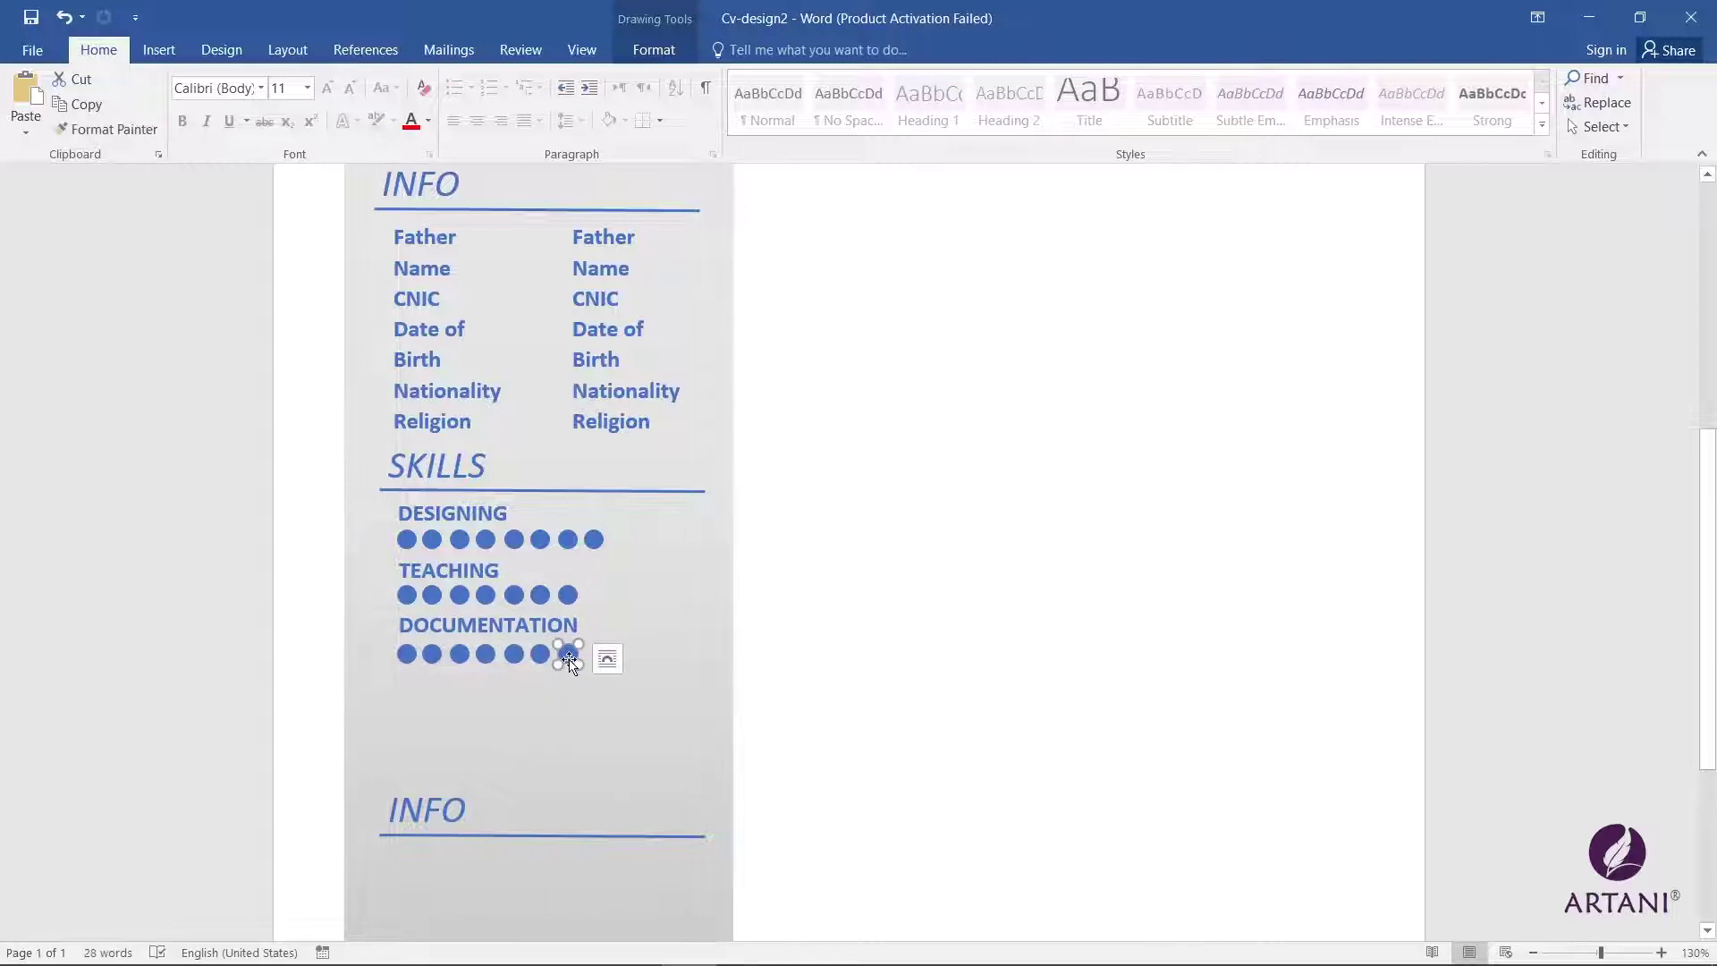
left_click(613, 701)
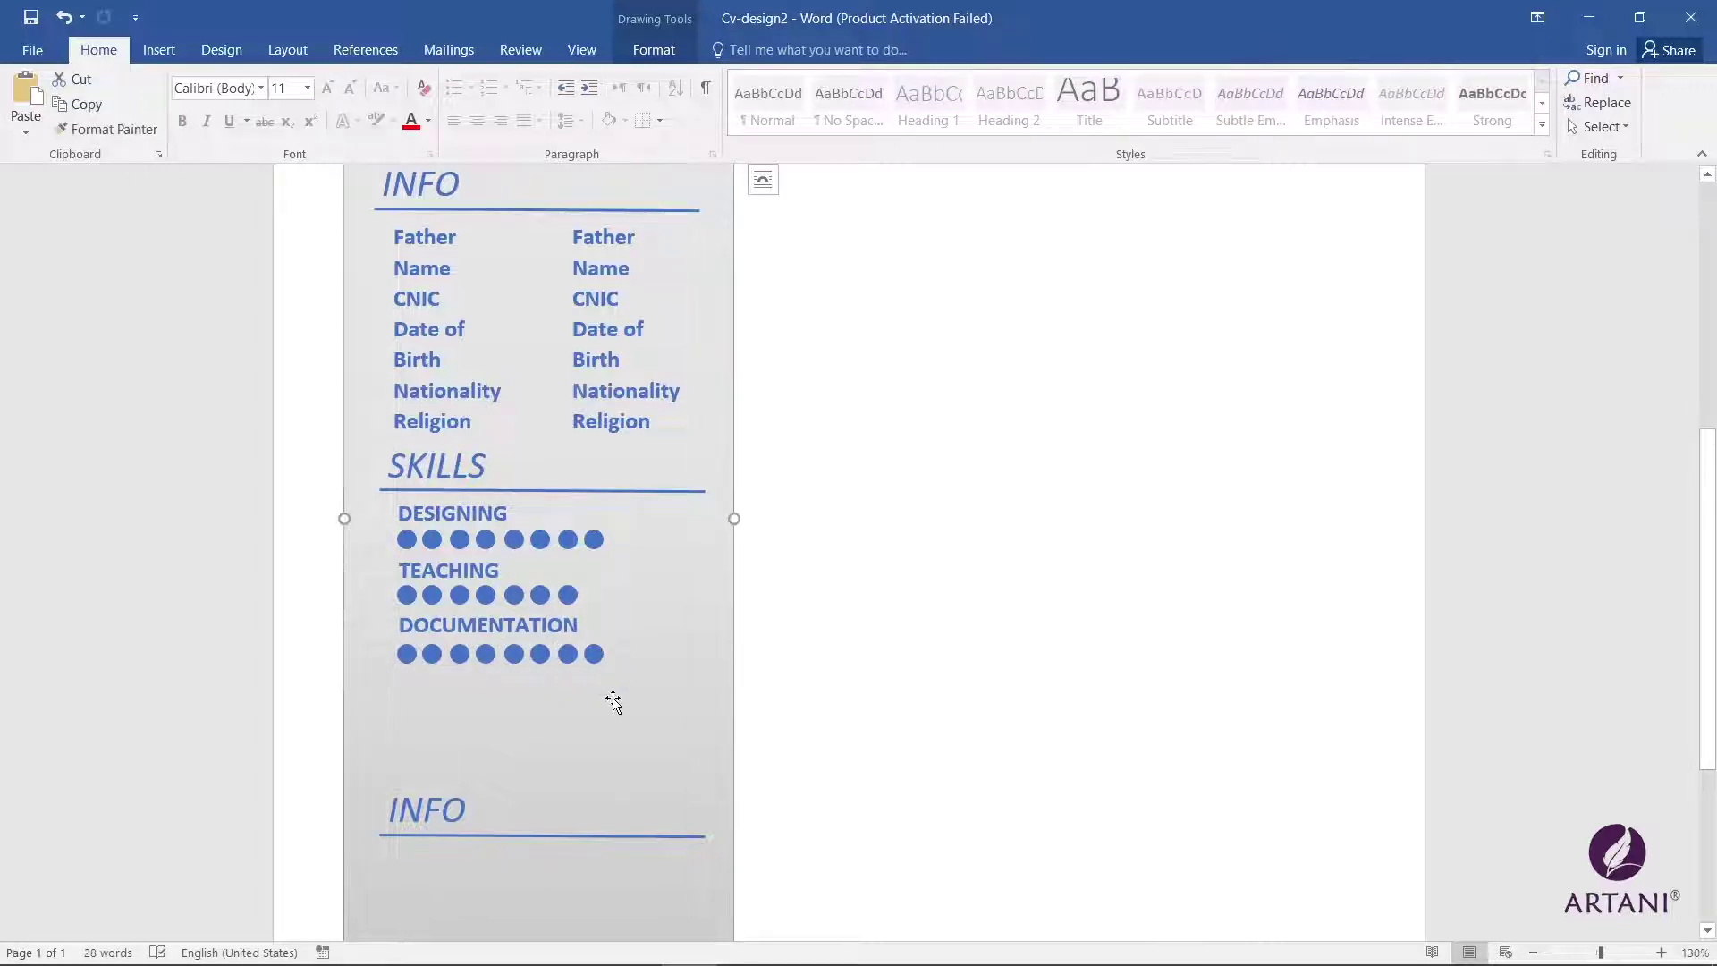
Step: Duplicate the DOCUMENTATION label below its dots and retype it as COMUNICATION
left_click(496, 631)
left_click_drag(513, 605, 507, 687)
type("Commu")
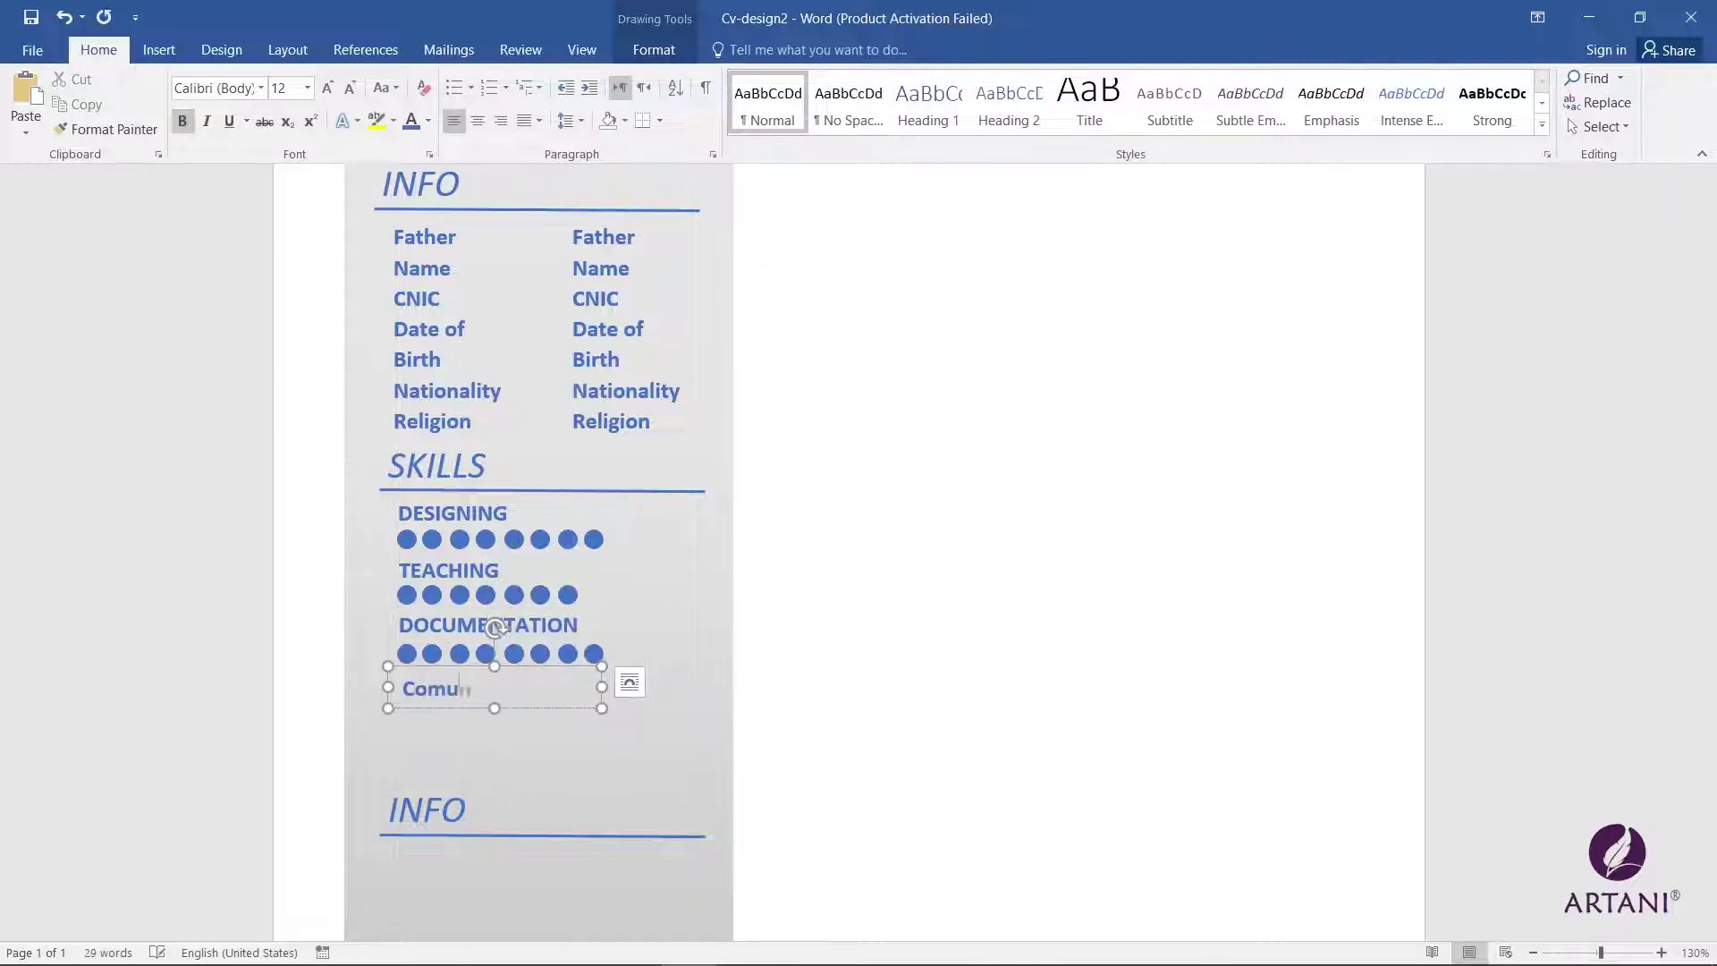
key("BackSpace")
key("BackSpace")
key("BackSpace")
key("BackSpace")
type("omunication")
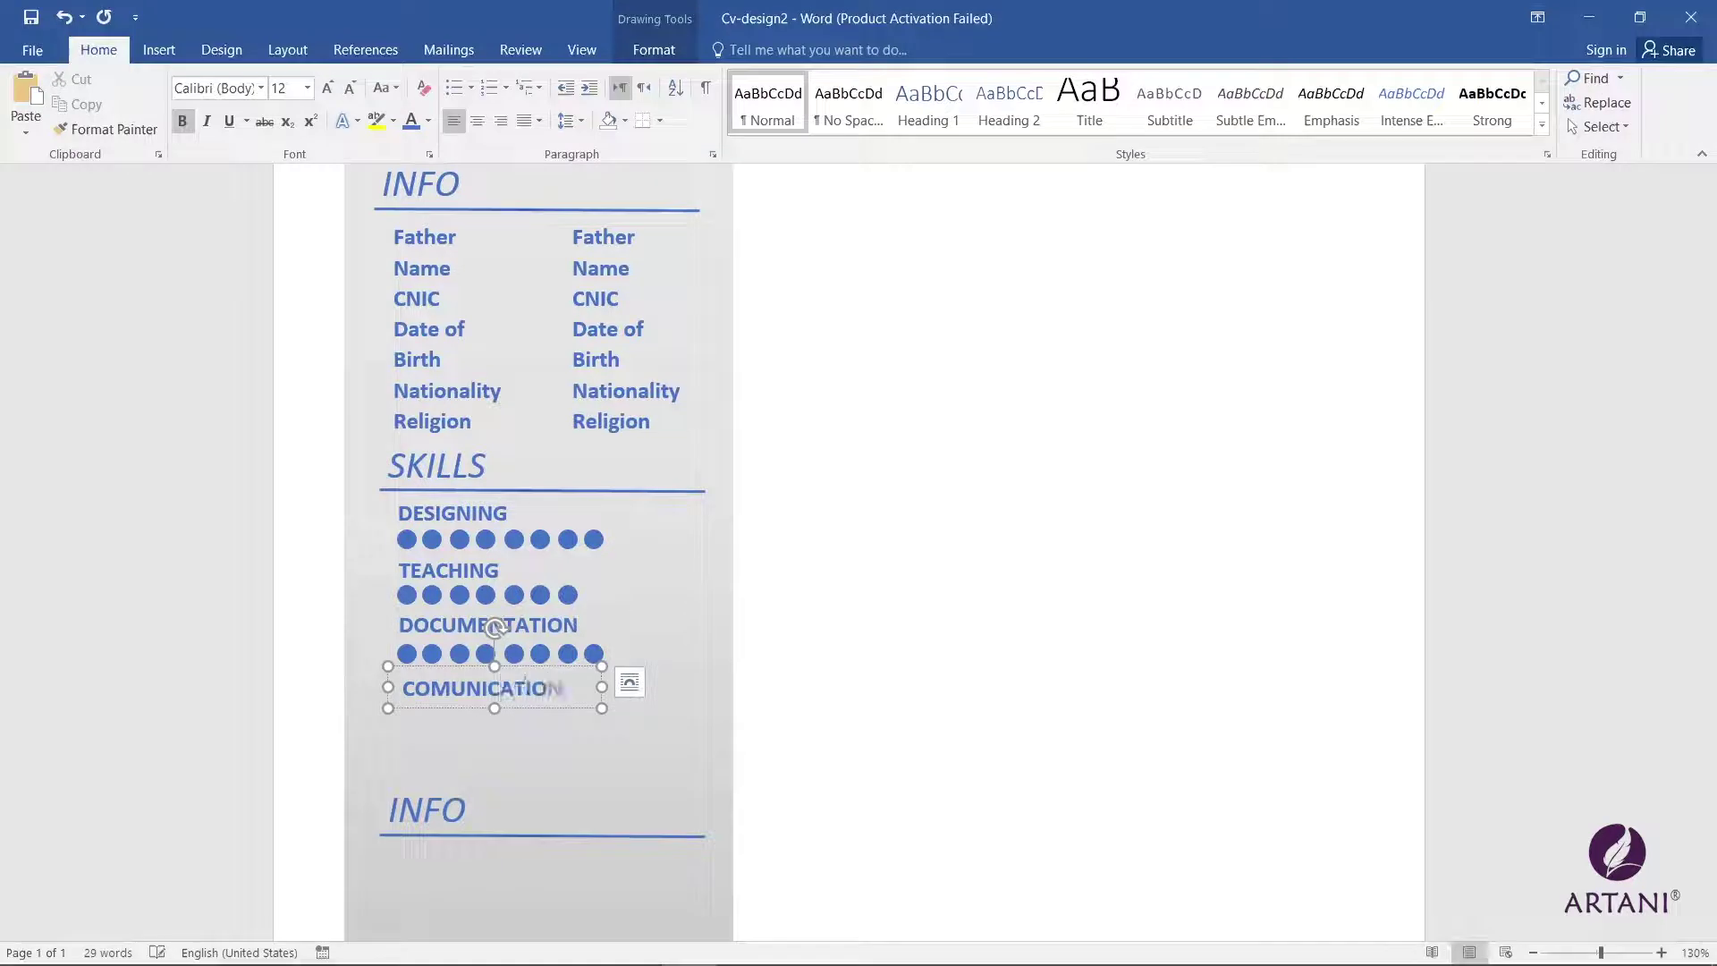
Step: Copy the DOCUMENTATION dot row under COMUNICATION
left_click(594, 654)
left_click(568, 653, "shift")
left_click(540, 654, "shift")
left_click(514, 654, "shift")
left_click(485, 654, "shift")
left_click(460, 654, "shift")
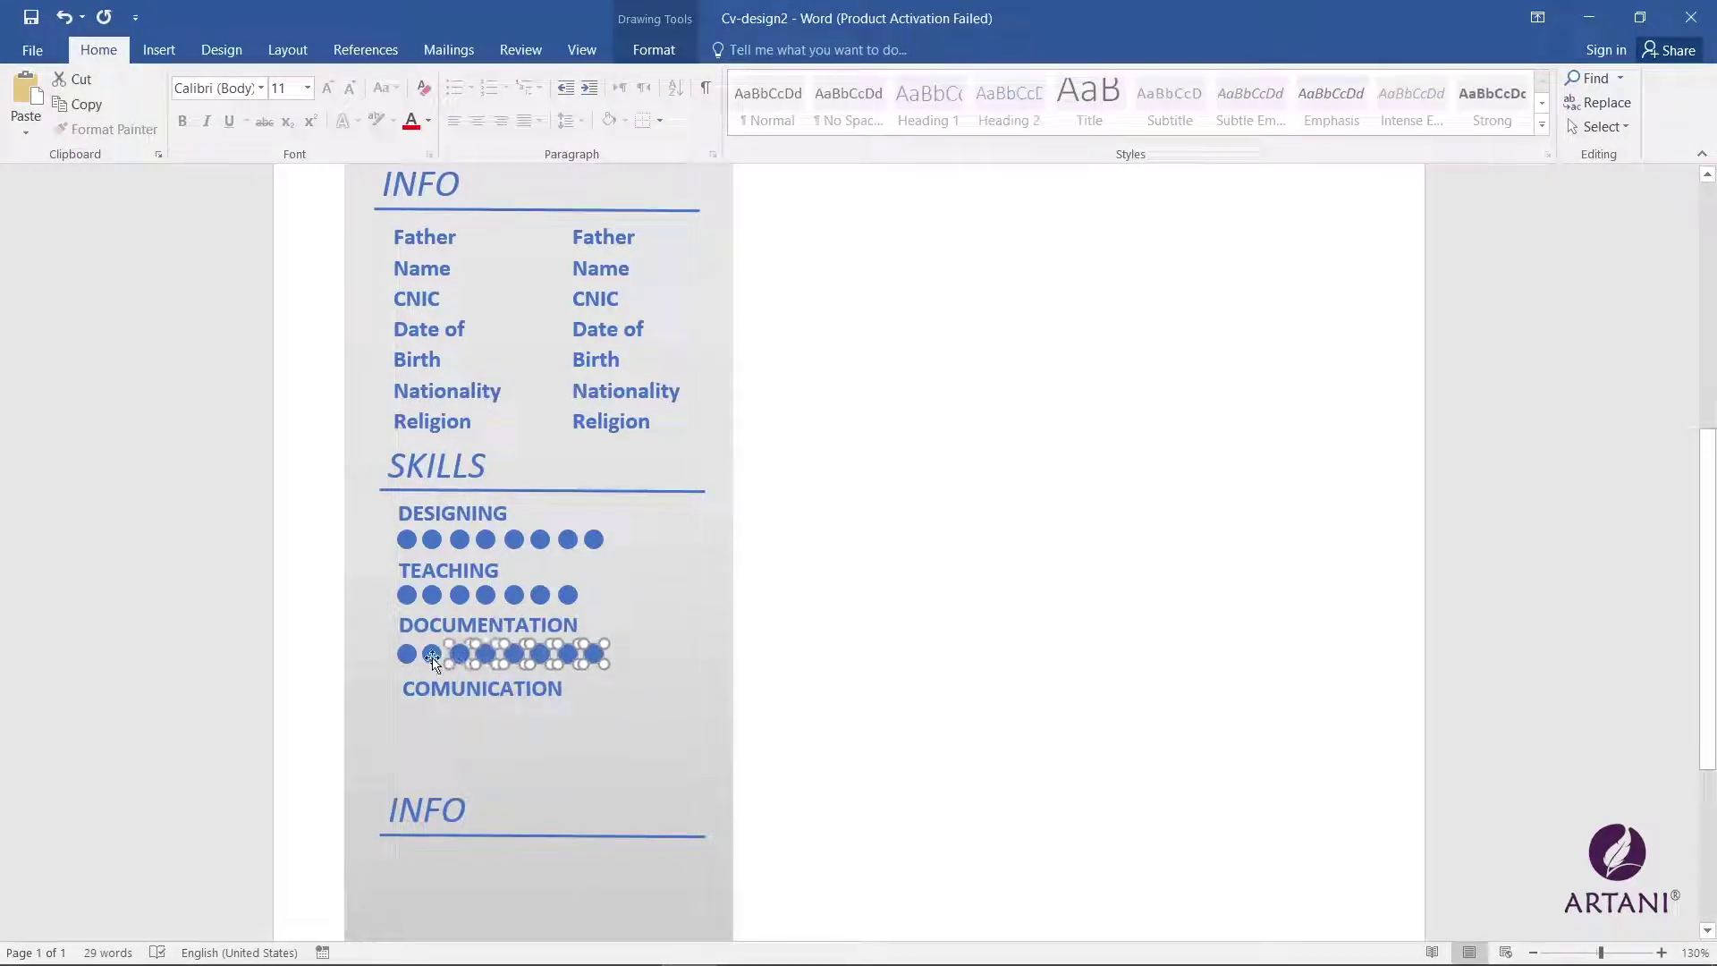
left_click(432, 653, "shift")
left_click(406, 653, "shift")
left_click_drag(491, 652, 496, 712)
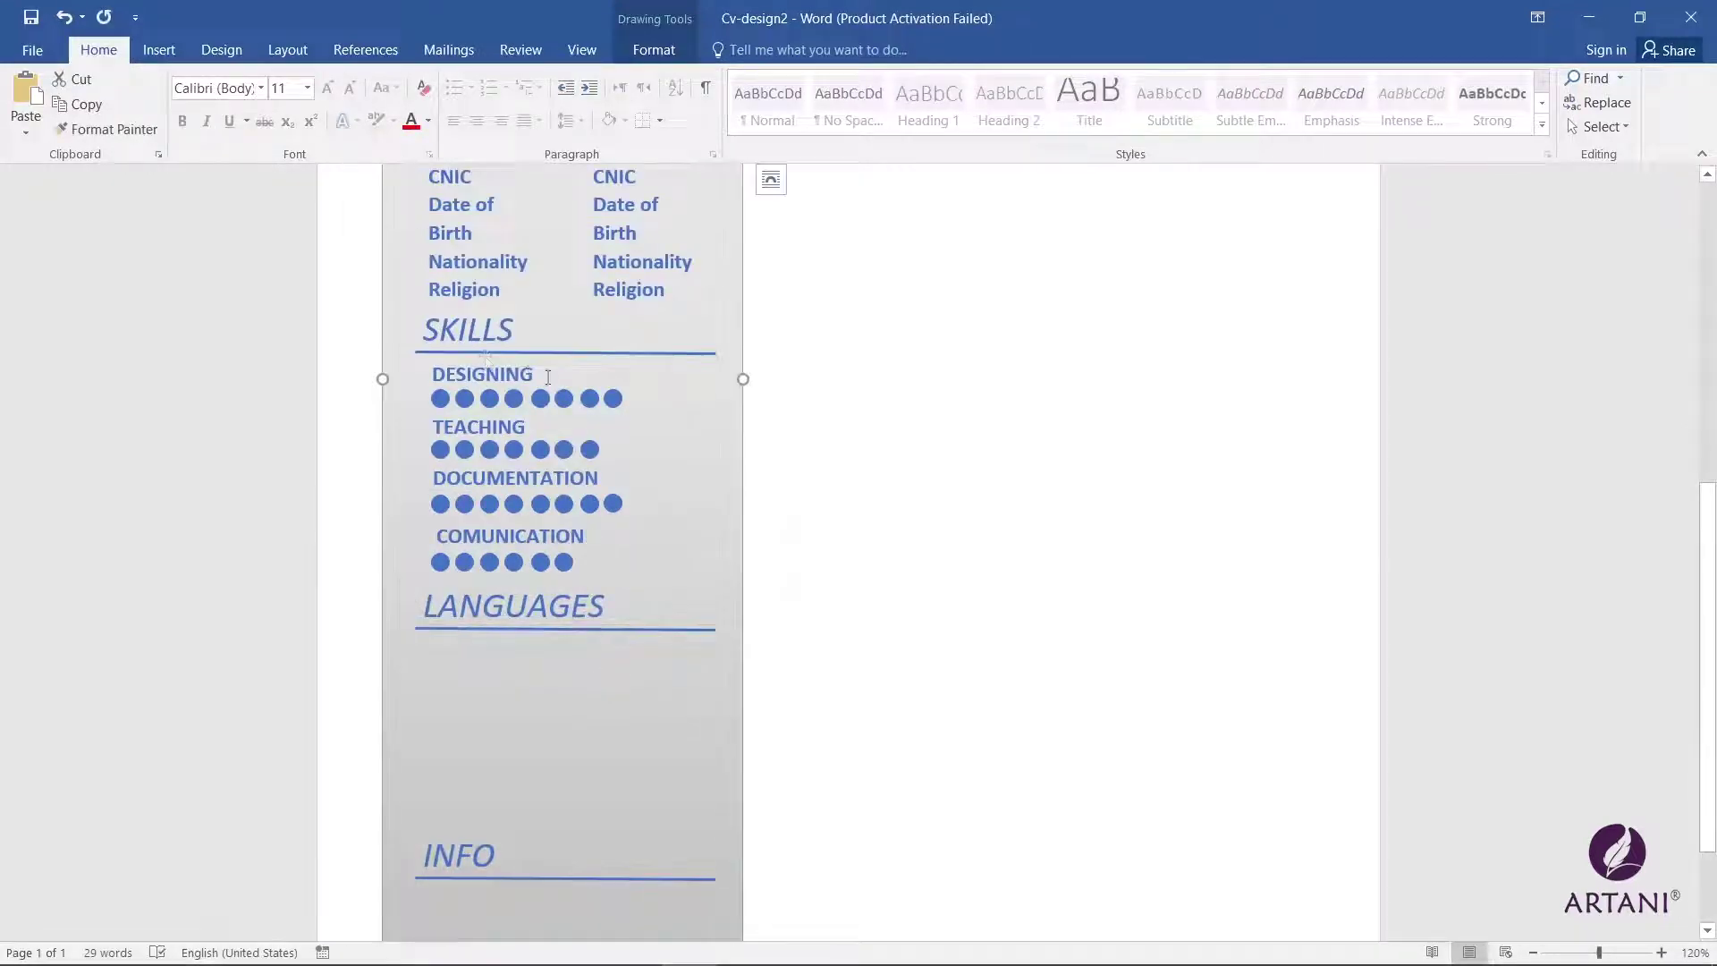
Step: Copy the DESIGNING entry under LANGUAGES, rename it ENGLISH, and trim it to six dots
double_click(547, 377)
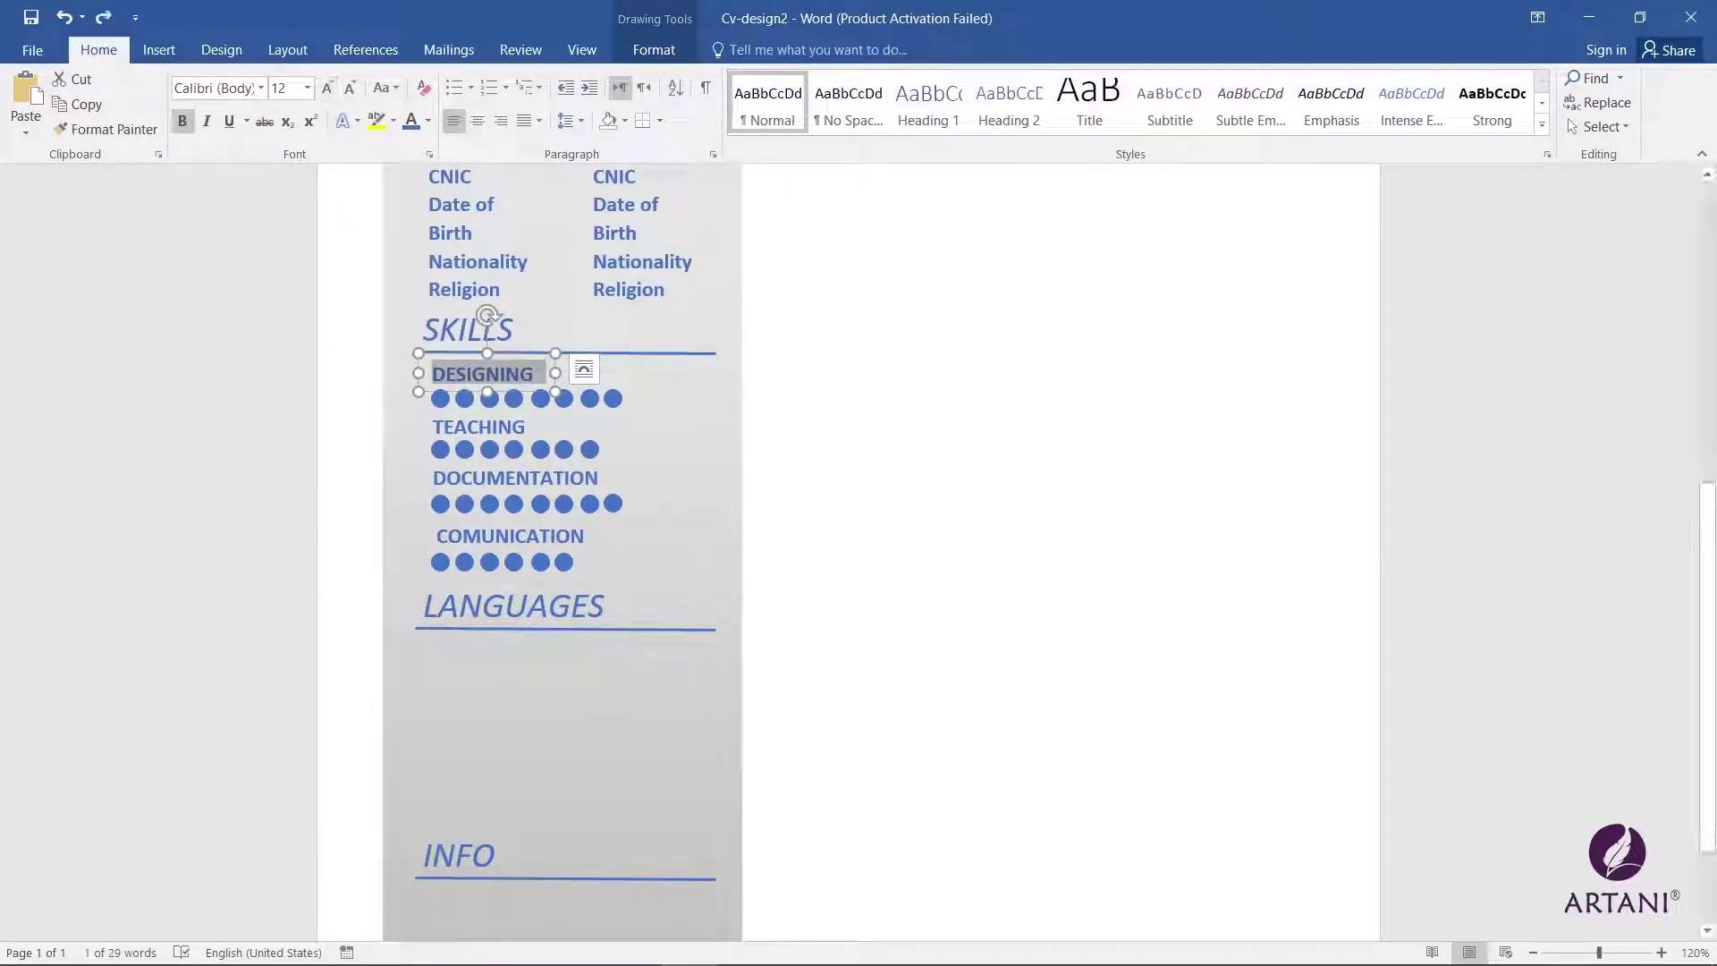
left_click(583, 369)
left_click(612, 398, "shift")
left_click(589, 398, "shift")
left_click(564, 398, "shift")
left_click(540, 397, "shift")
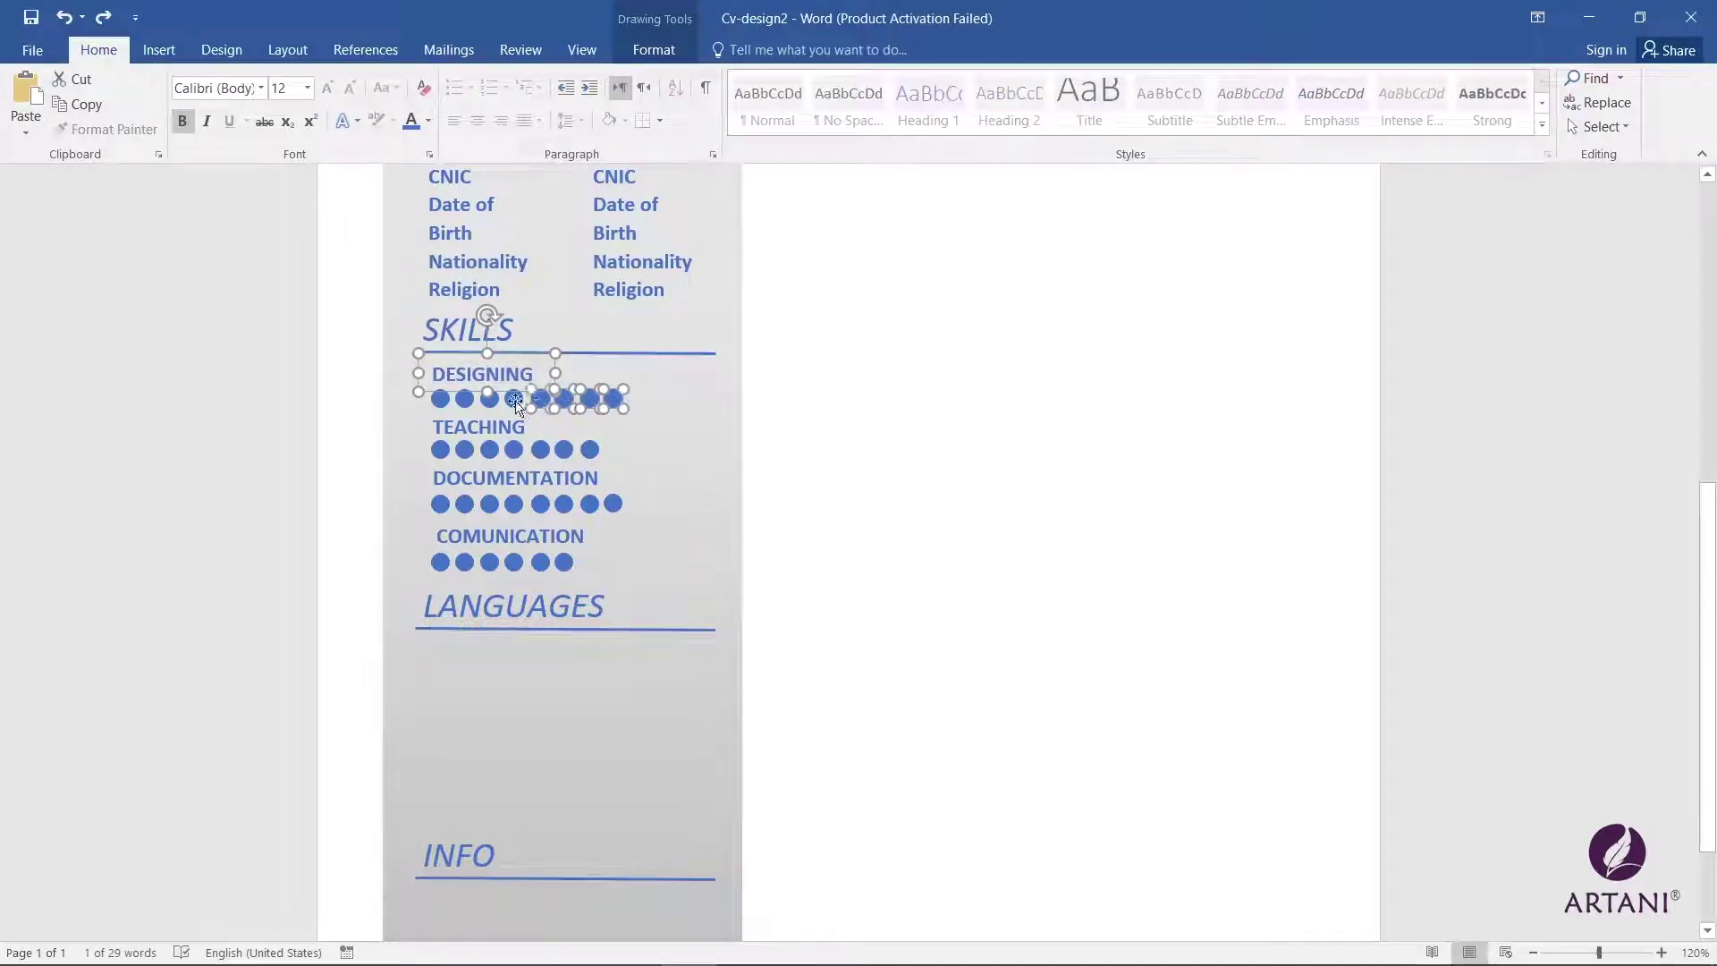
left_click(514, 399, "shift")
left_click(489, 398, "shift")
left_click(464, 398, "shift")
left_click(440, 399, "shift")
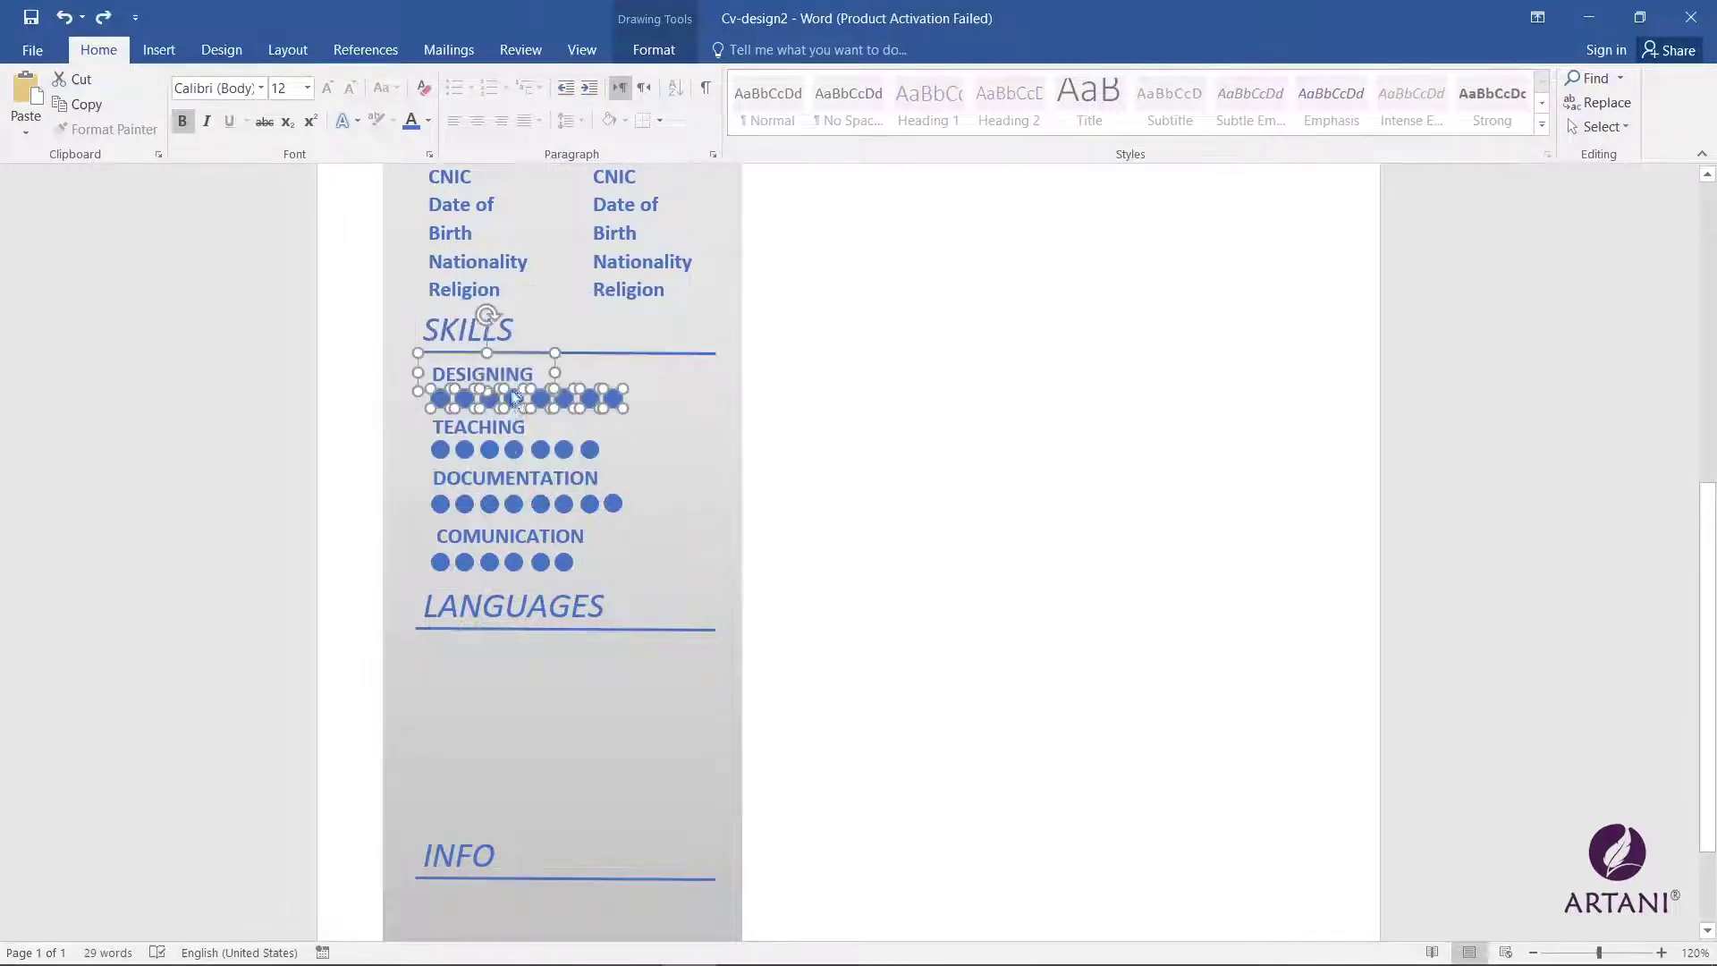
left_click_drag(514, 399, 517, 678)
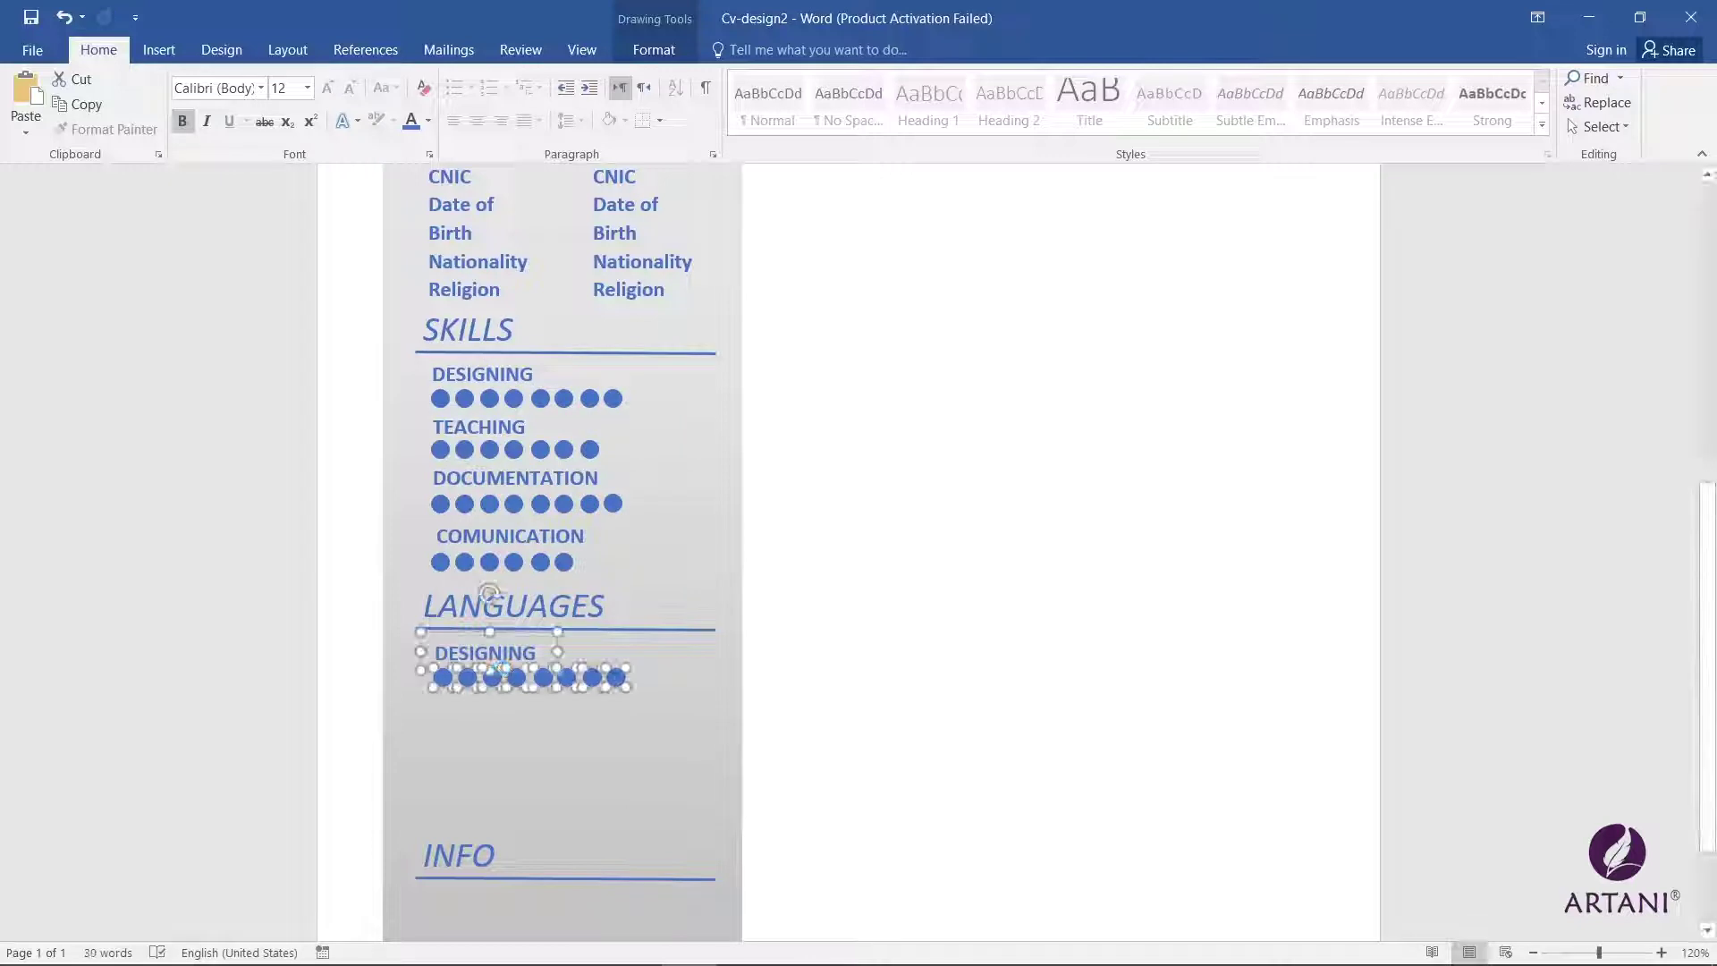
double_click(440, 658)
type("ENGLISH")
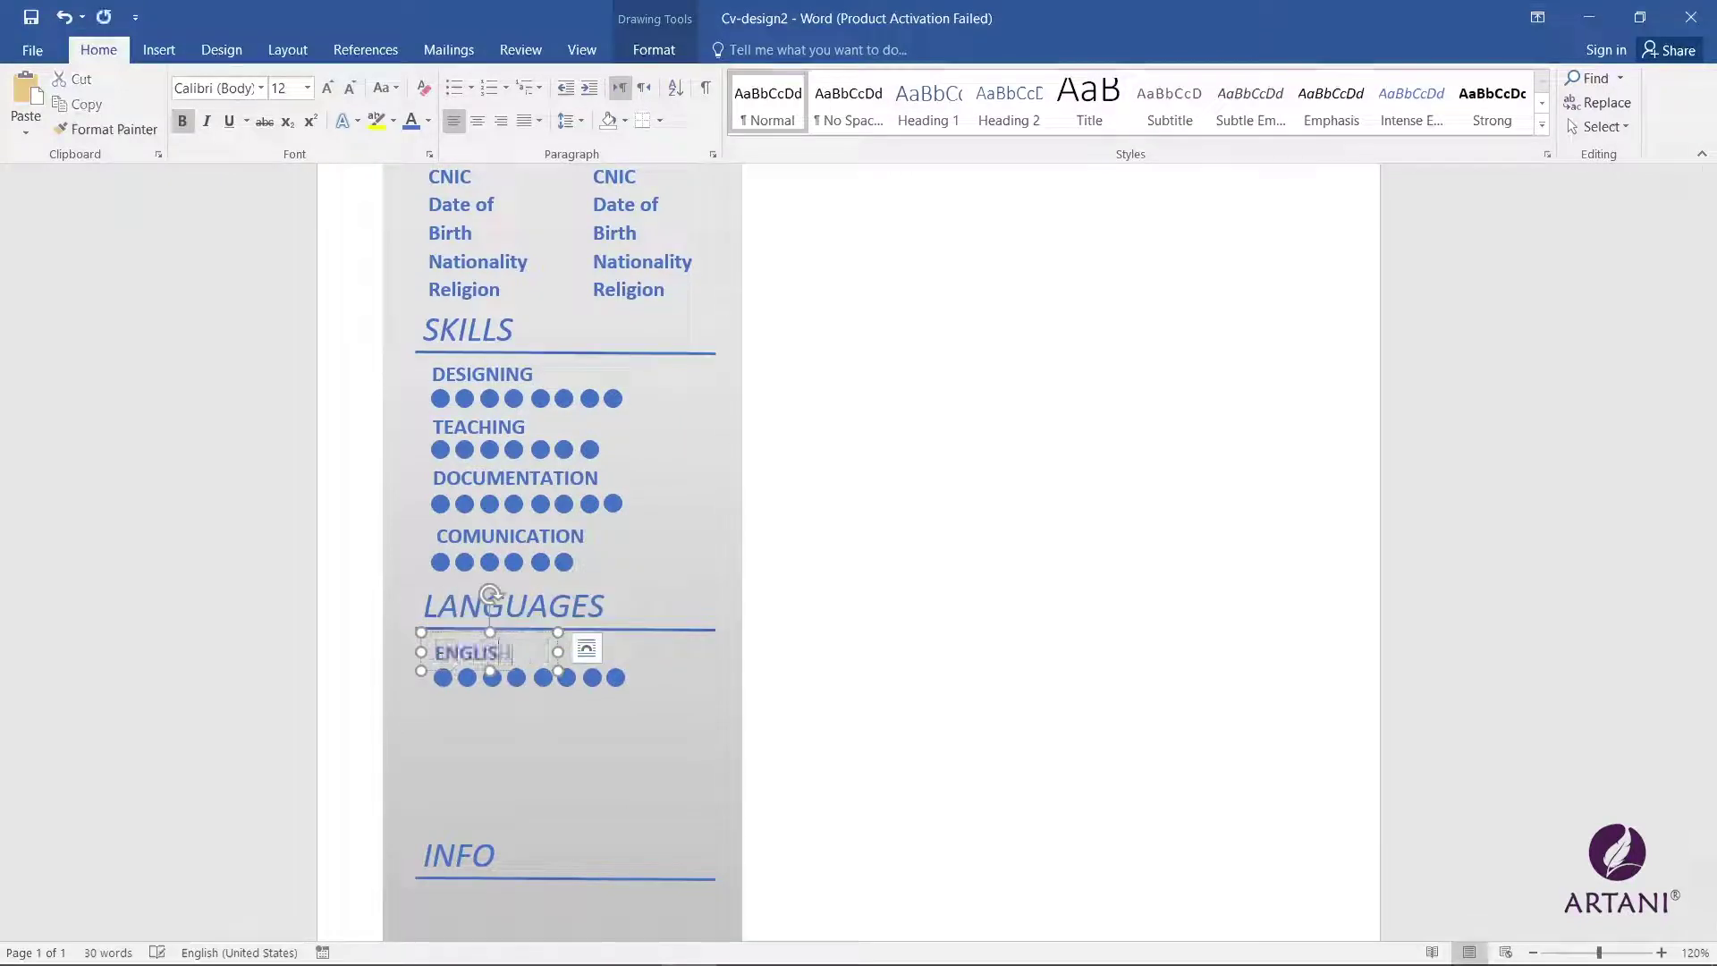
left_click(615, 677)
key("Delete")
left_click(592, 677)
key("Delete")
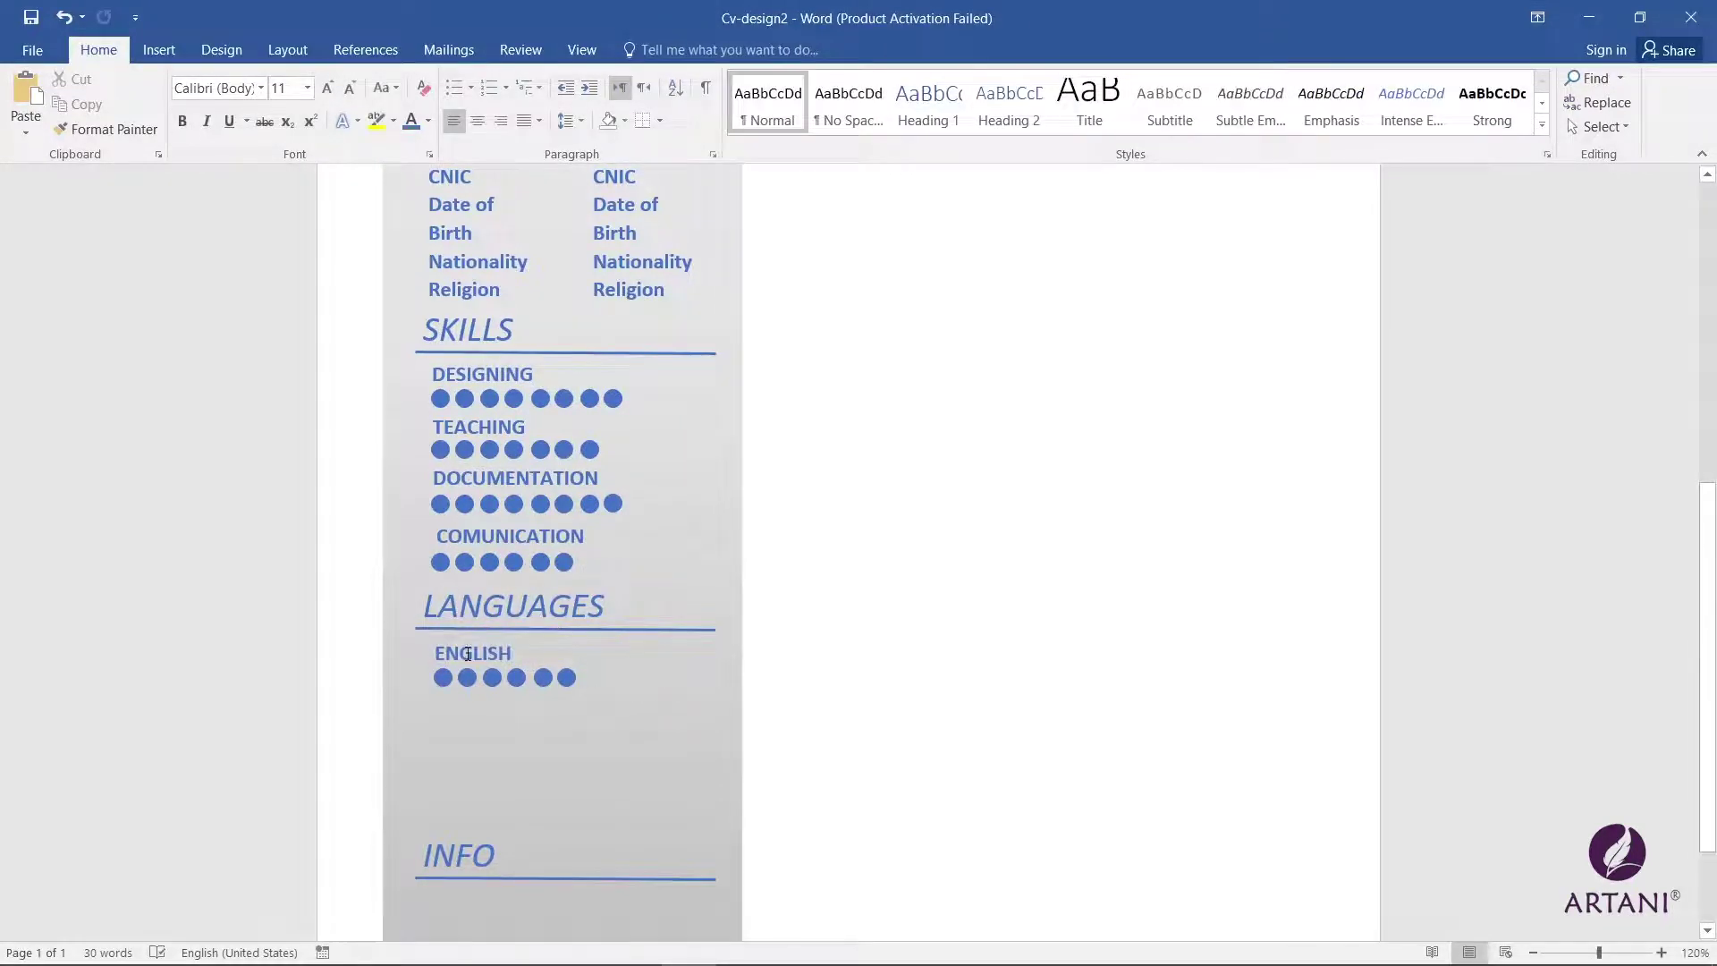
Step: Duplicate the ENGLISH entry below itself and rename the copy URDU
left_click(566, 677)
left_click(543, 677, "shift")
left_click(516, 677, "shift")
left_click(491, 677, "shift")
left_click(467, 677, "shift")
left_click(443, 677, "shift")
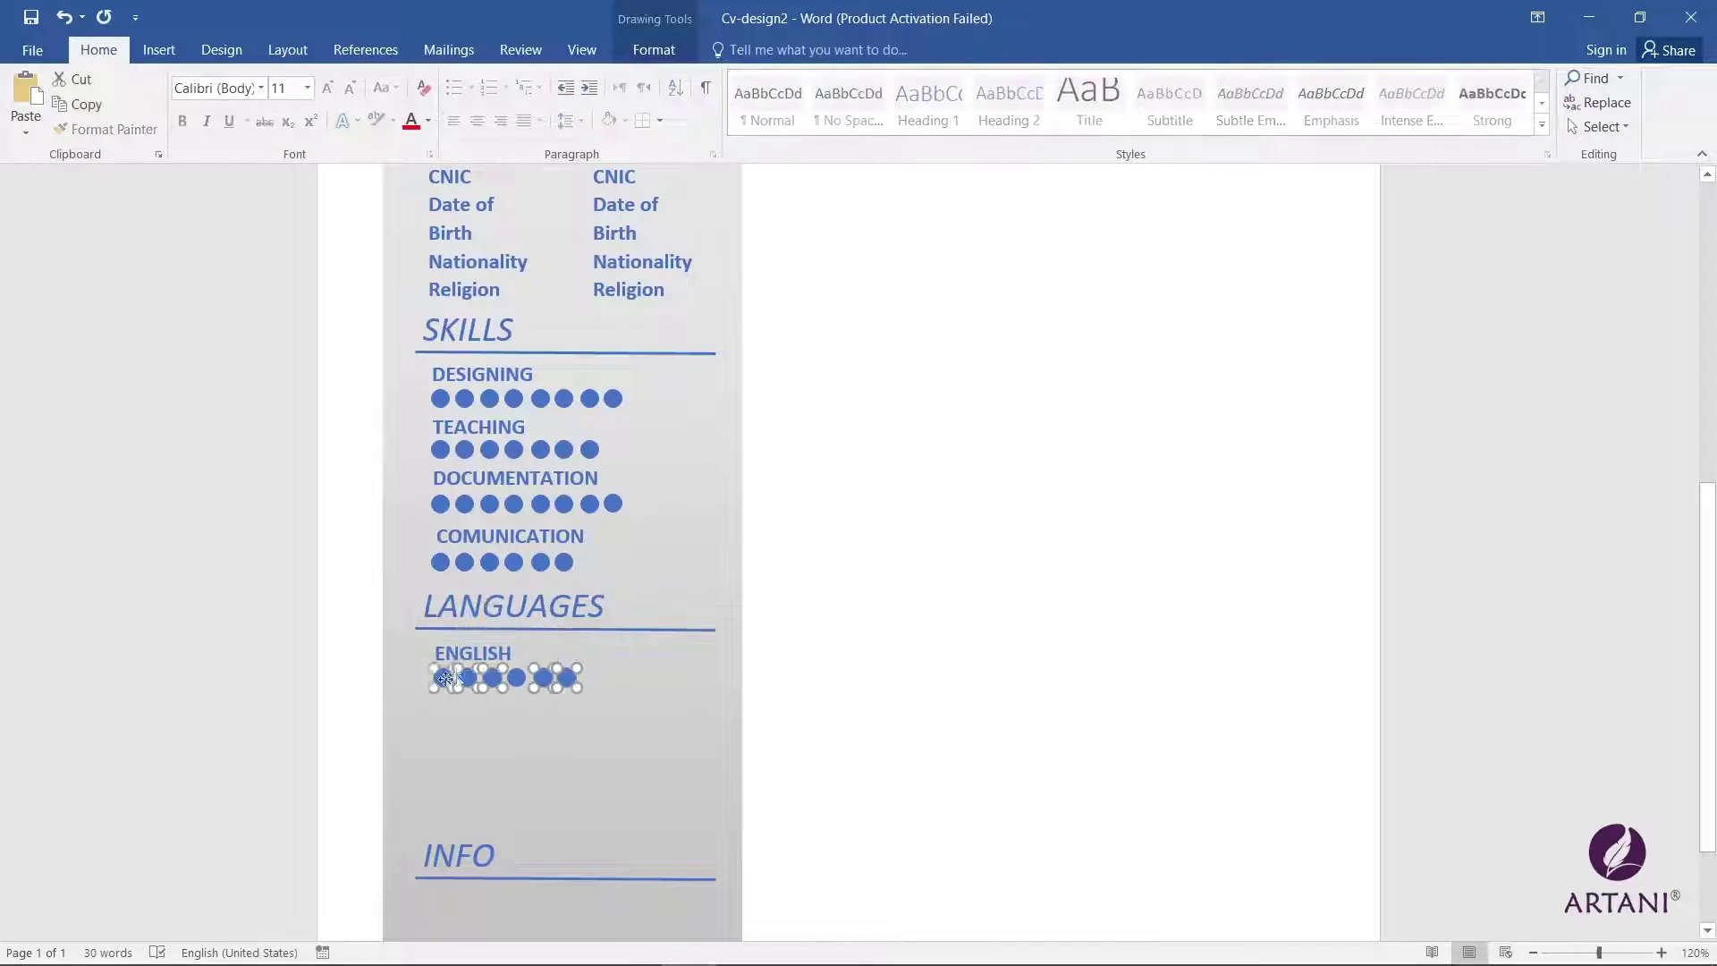
left_click(494, 659, "shift")
left_click_drag(503, 684, 518, 728)
left_click(516, 677)
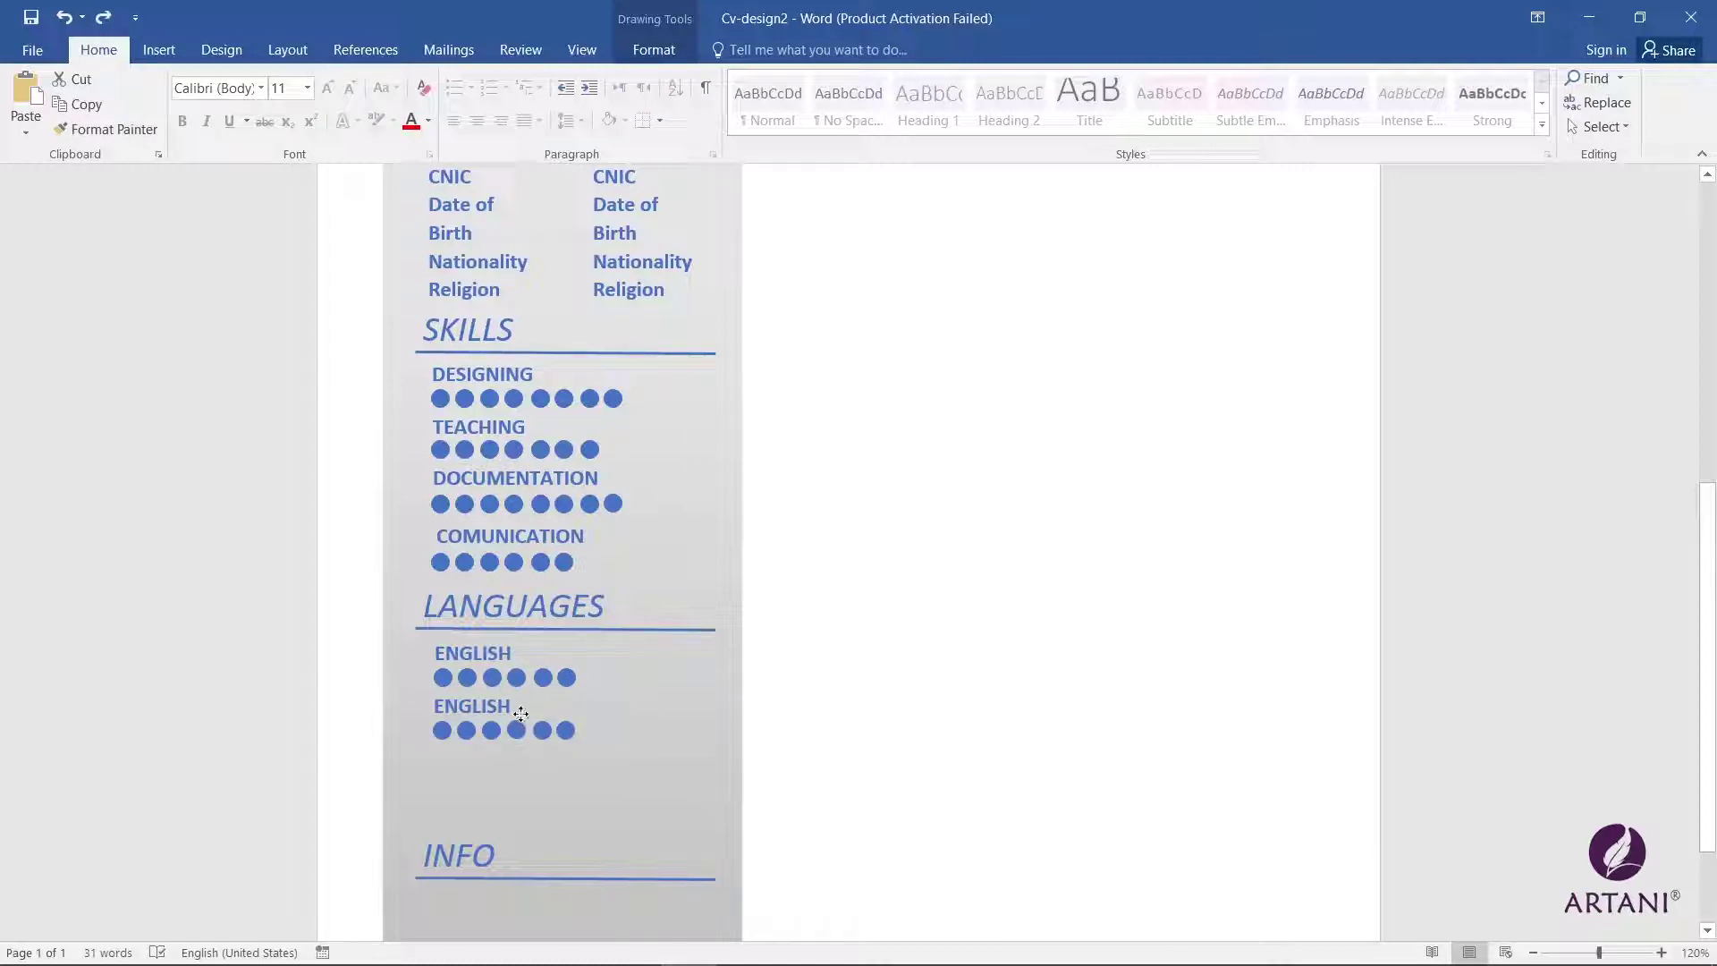
double_click(505, 708)
type("URDU")
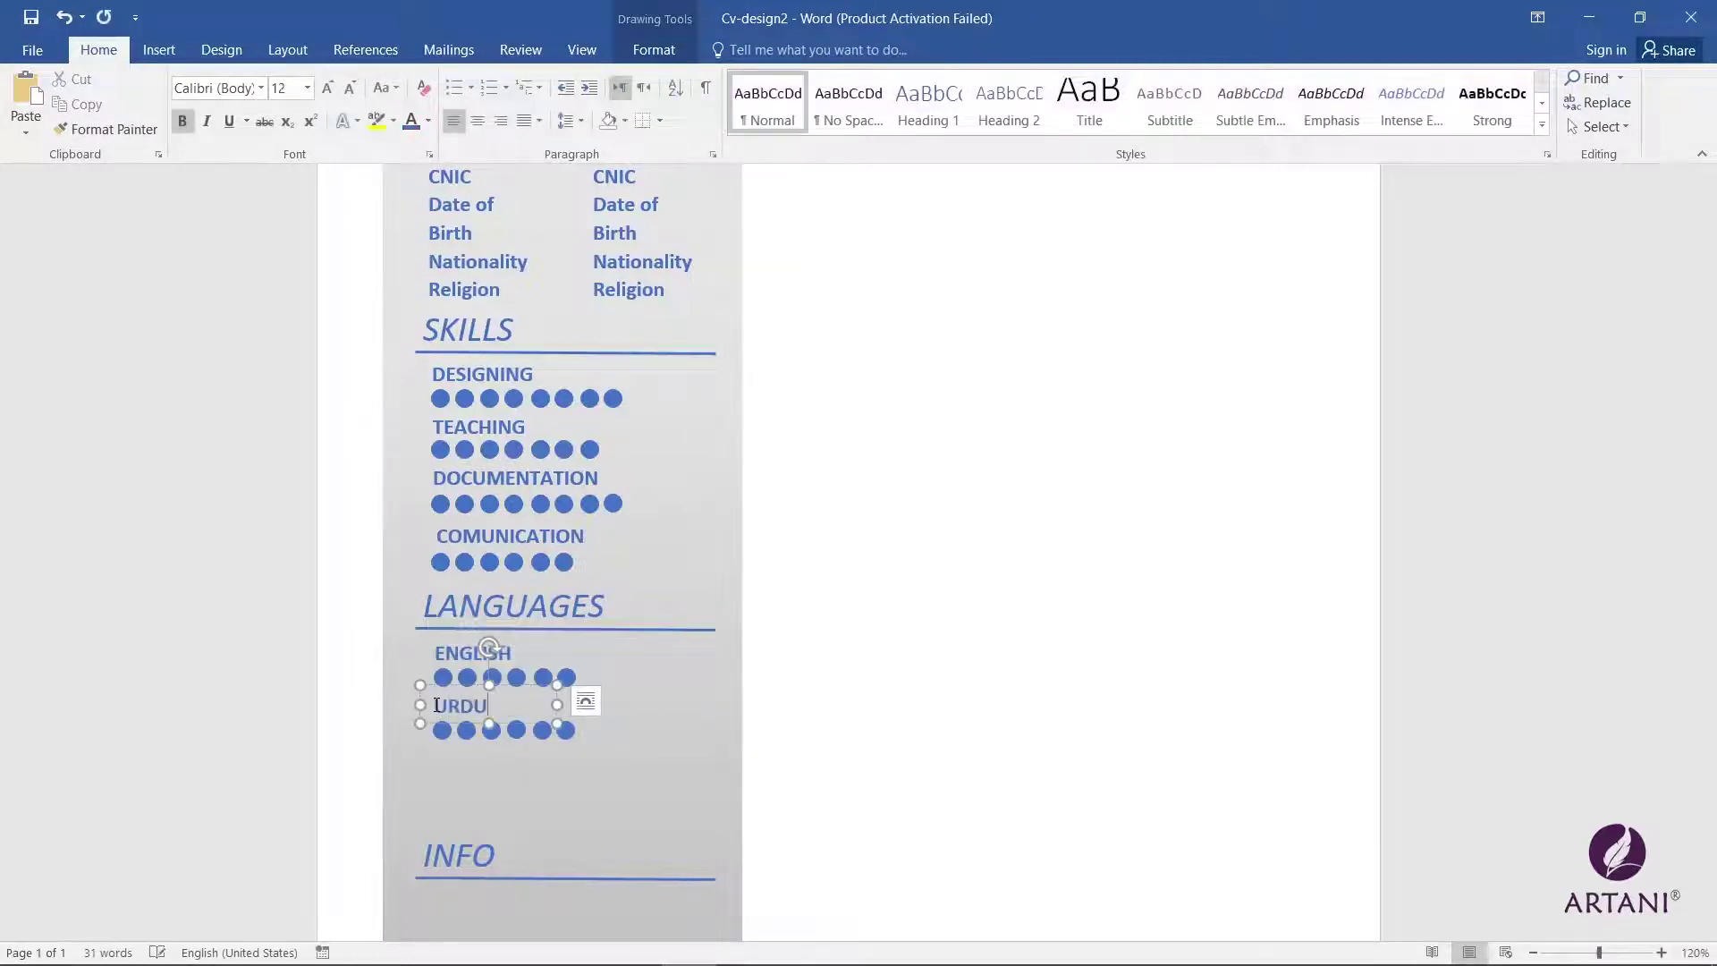
Step: Duplicate the last URDU circle so the row has seven
left_click(566, 730)
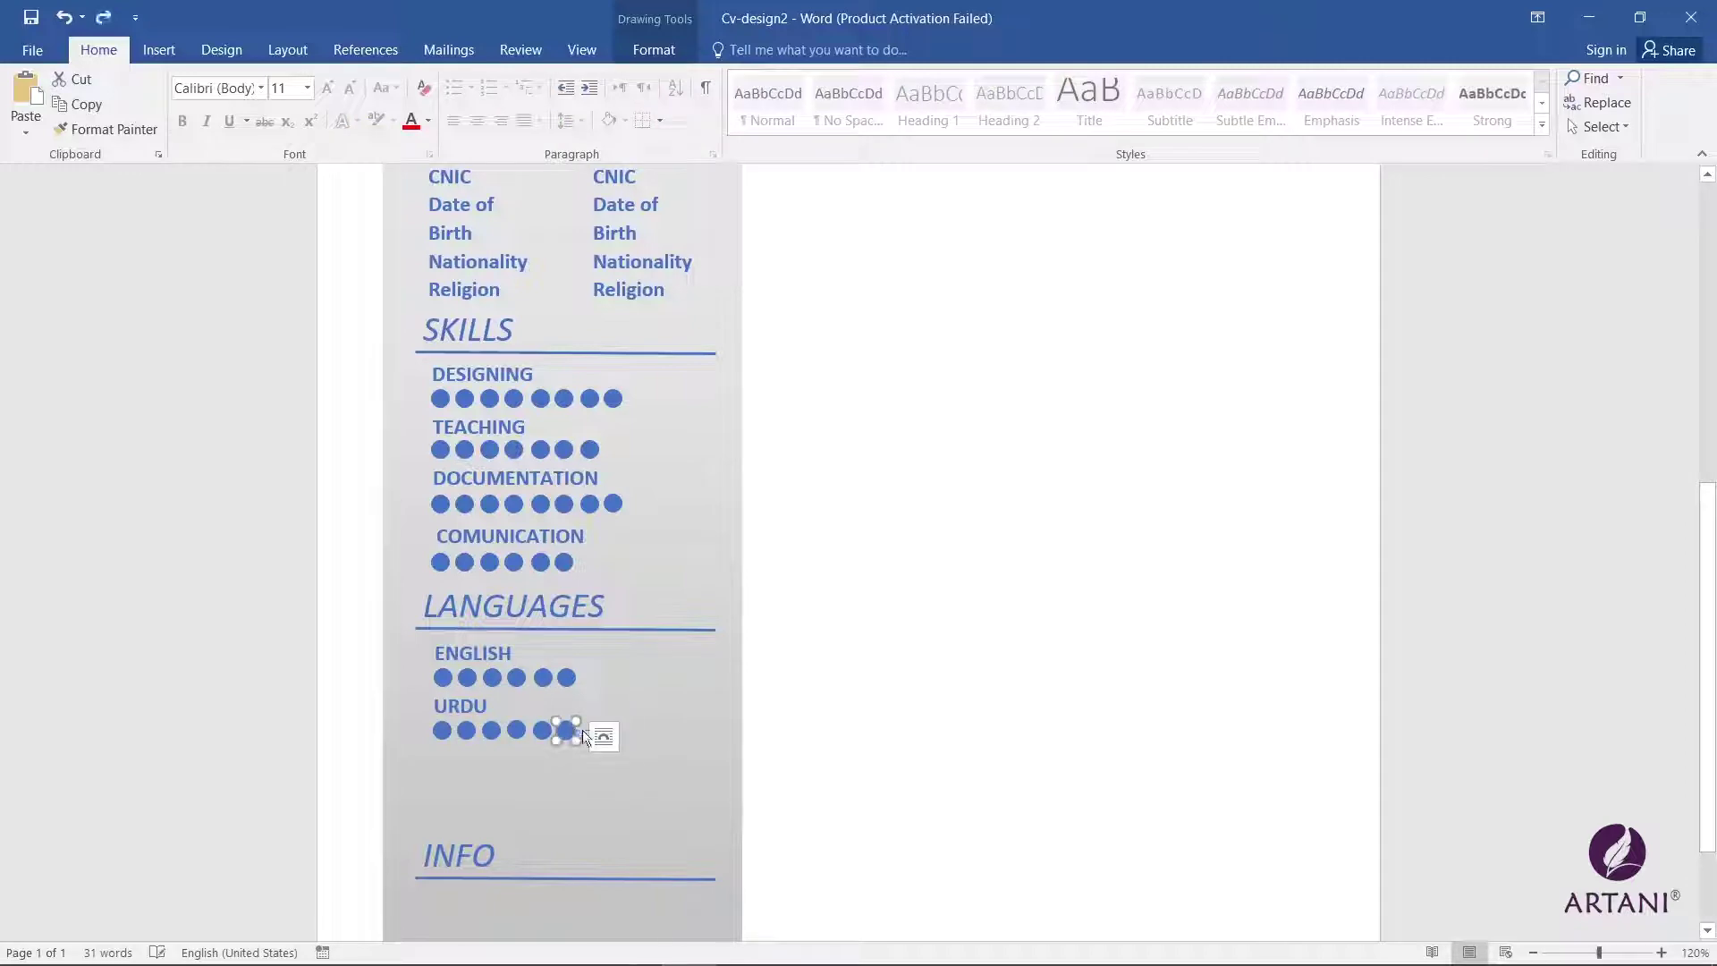
left_click_drag(576, 731, 603, 730)
left_click(615, 730)
scroll(615, 731, "up", 3)
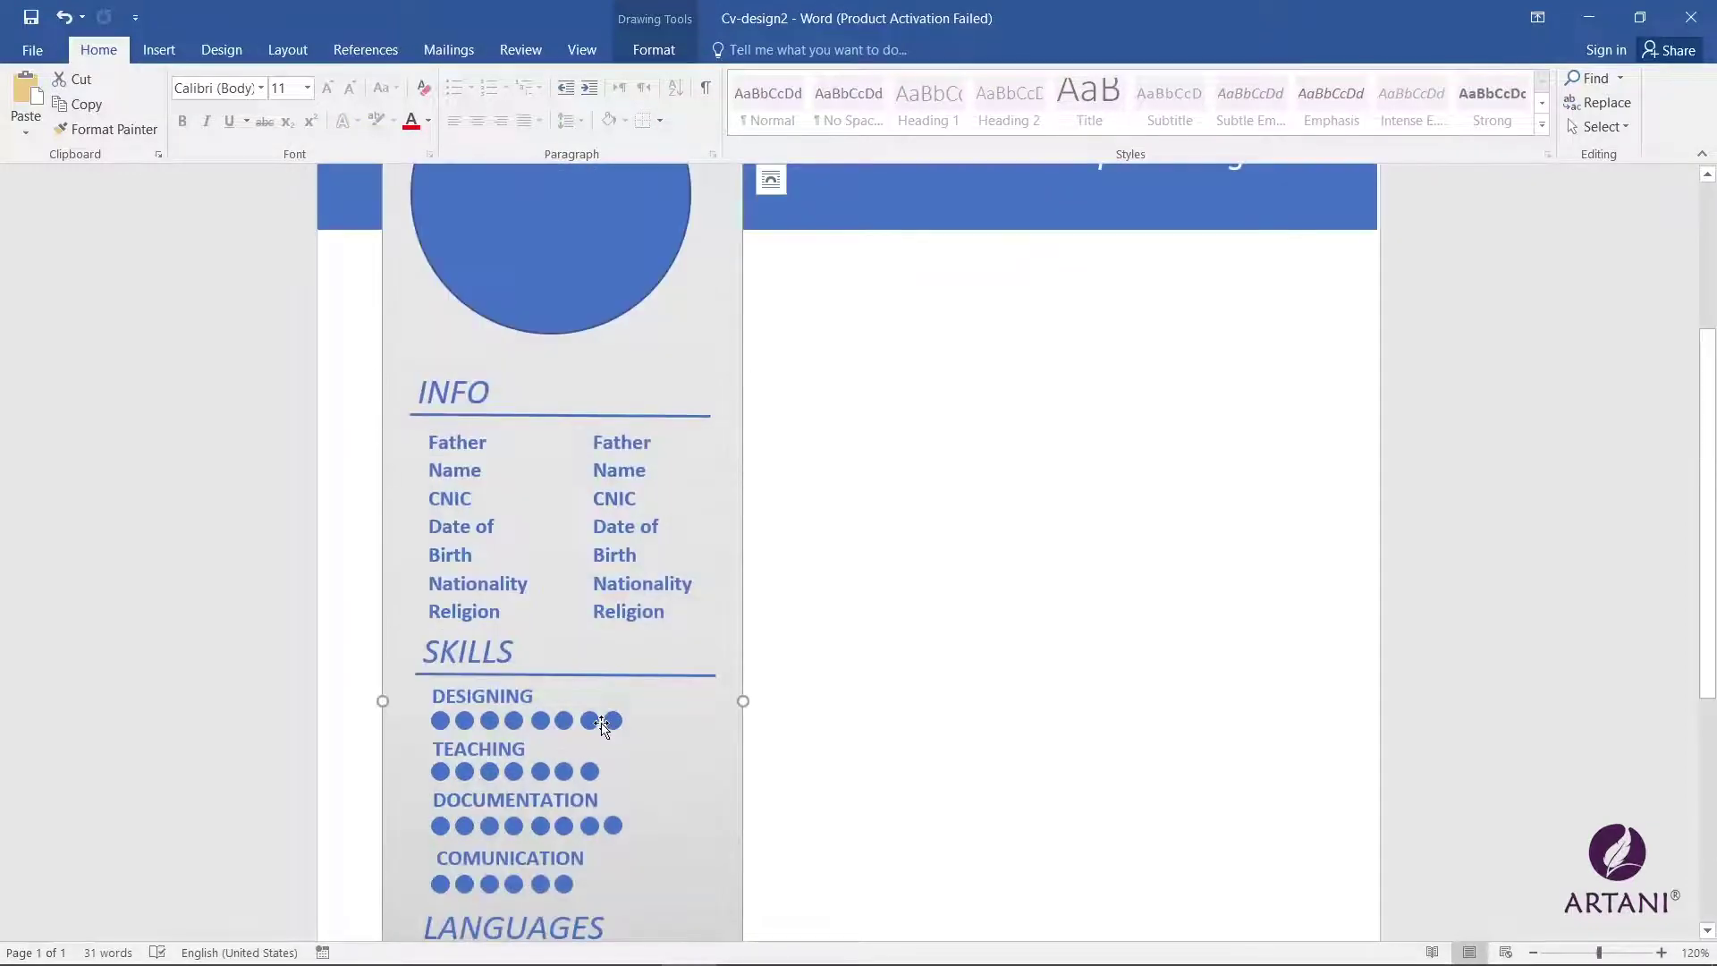
scroll(590, 725, "down", 4)
Step: Copy the ENGLISH entry below URDU, rename it PASHTO, and add one more circle
left_click(481, 598)
left_click(442, 613, "shift")
left_click(467, 614, "shift")
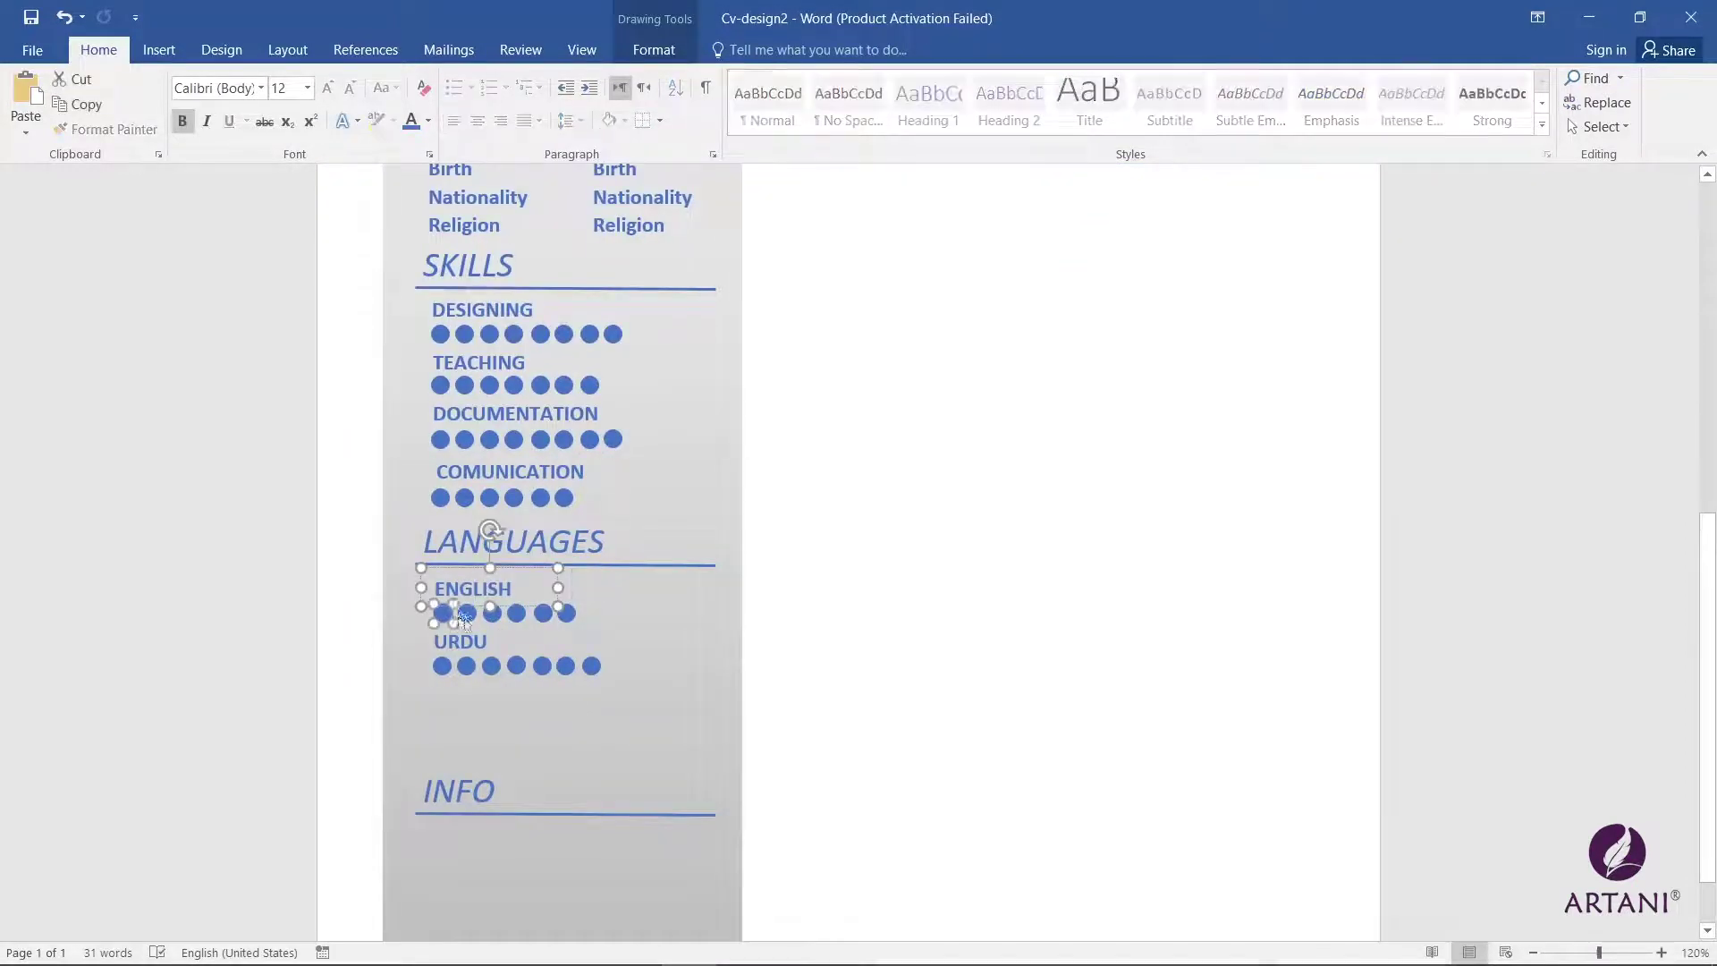
left_click(492, 613, "shift")
left_click(517, 613, "shift")
left_click(543, 614, "shift")
left_click(566, 613, "shift")
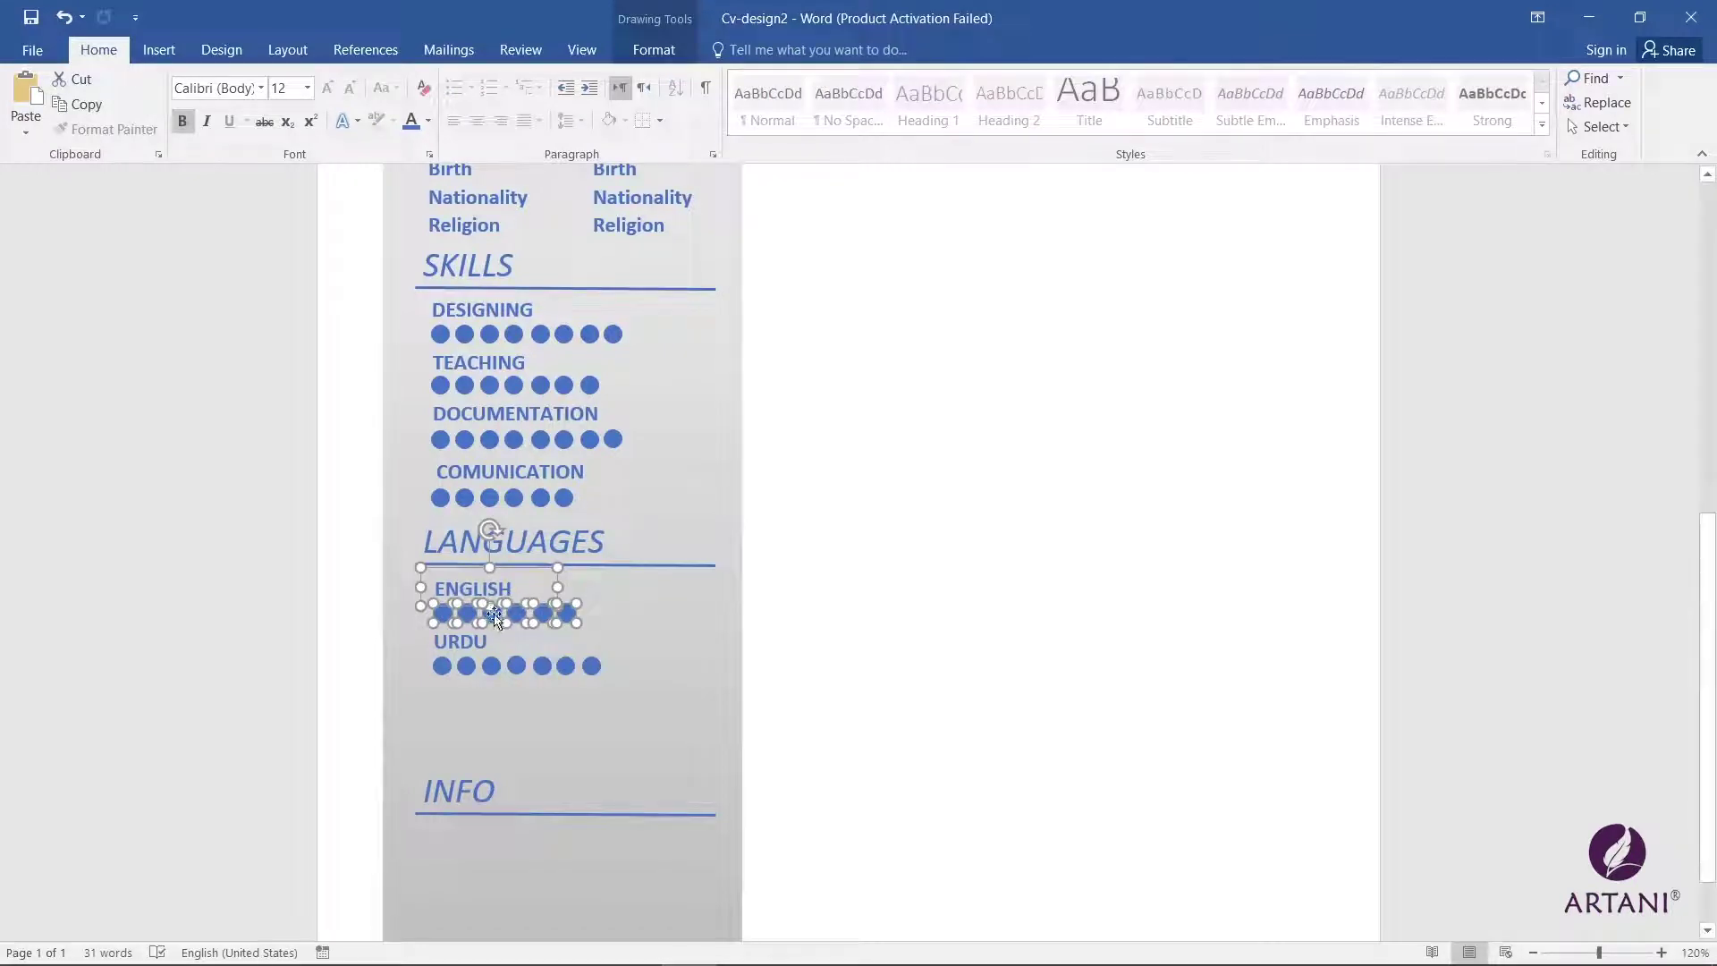
left_click_drag(494, 620, 425, 697)
type("PASHTO")
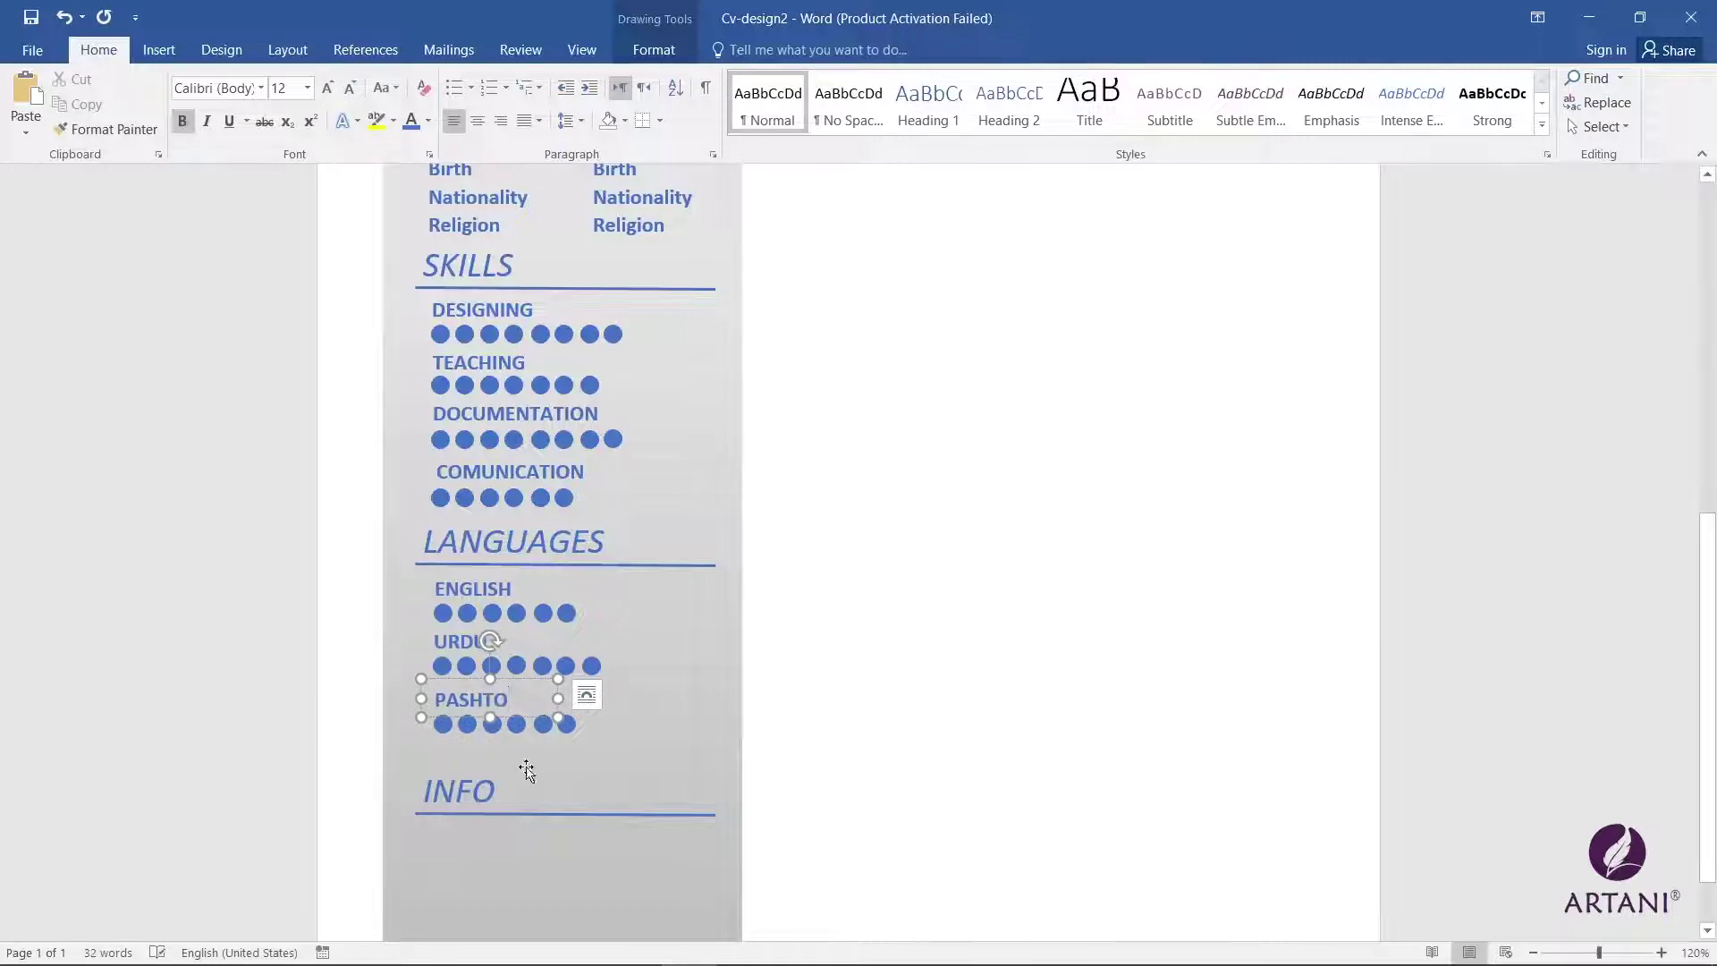
left_click(566, 724)
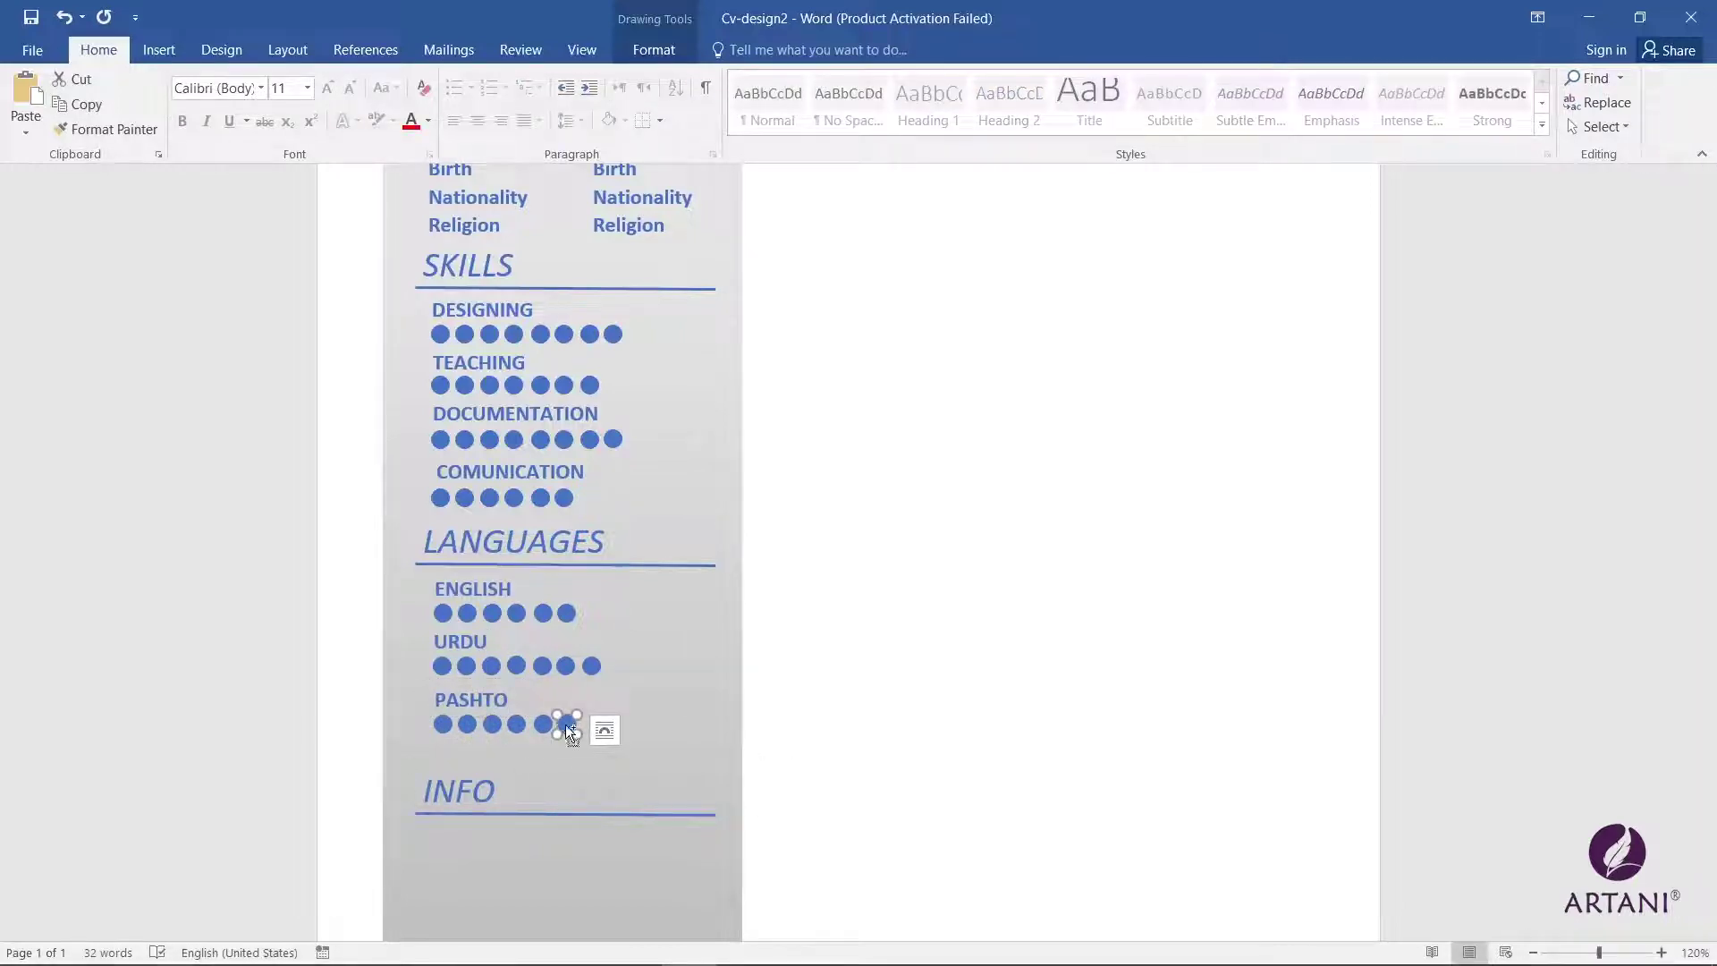
left_click_drag(565, 724, 590, 724)
scroll(856, 703, "down", 3)
Step: Retype the bottom heading as HOBBIES and copy the ENGLISH label beneath it for the hobby list
type("HOBBIES")
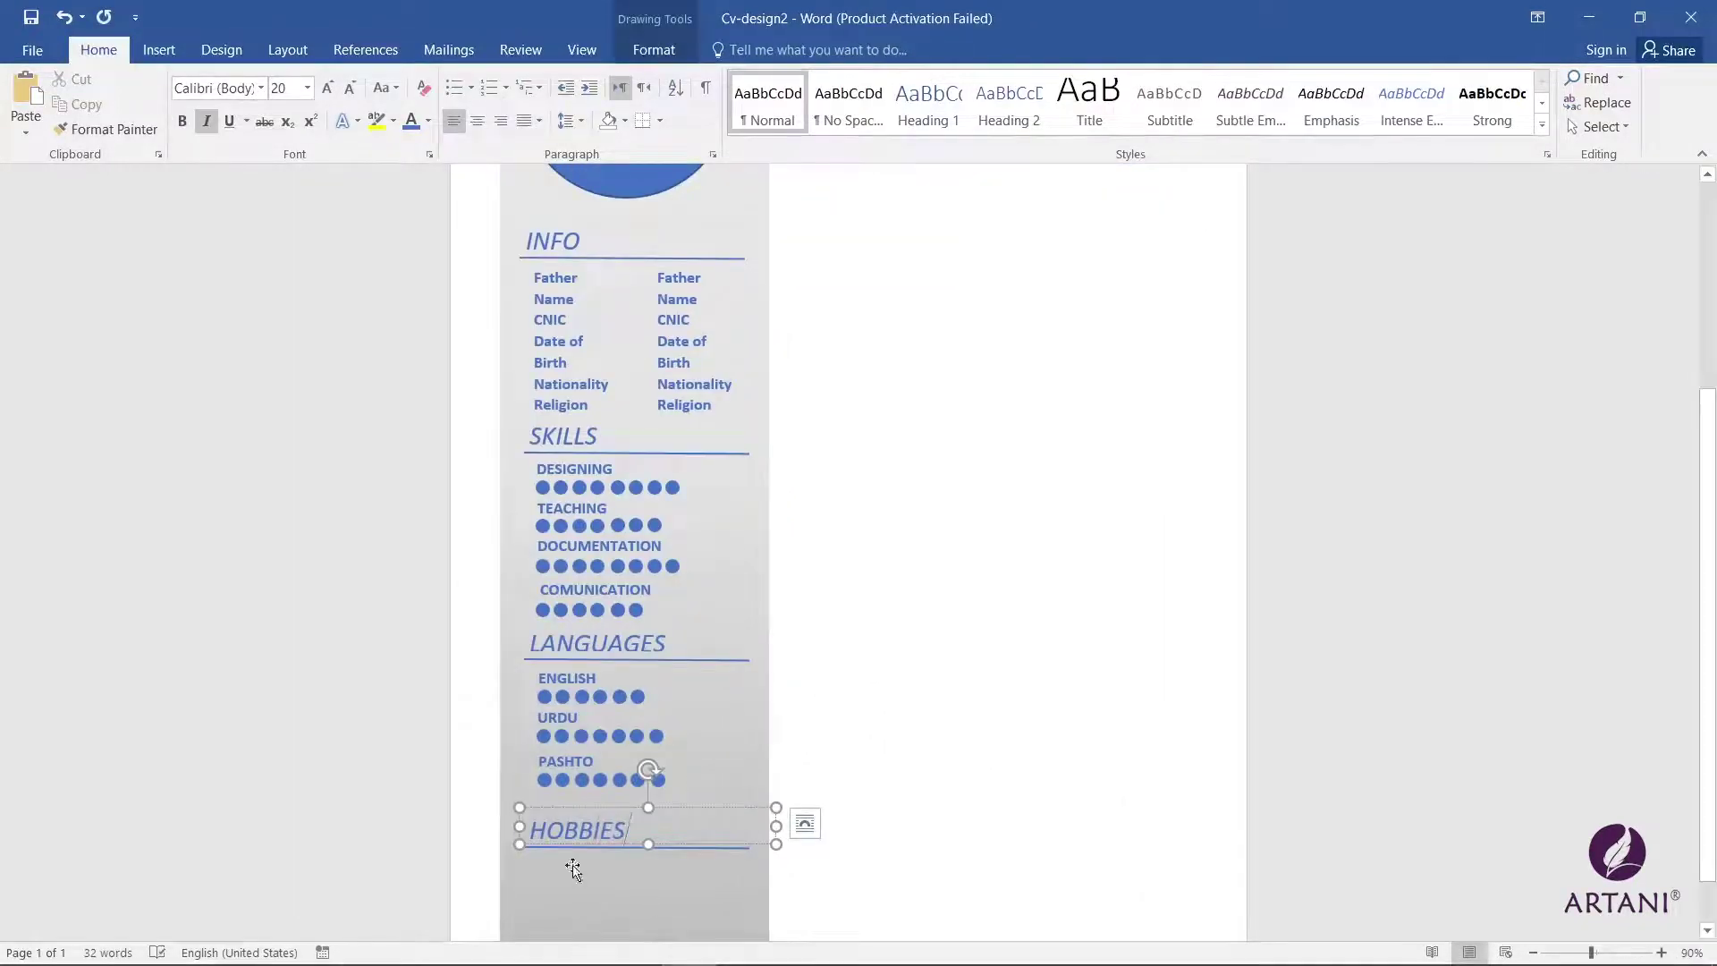
left_click(559, 680)
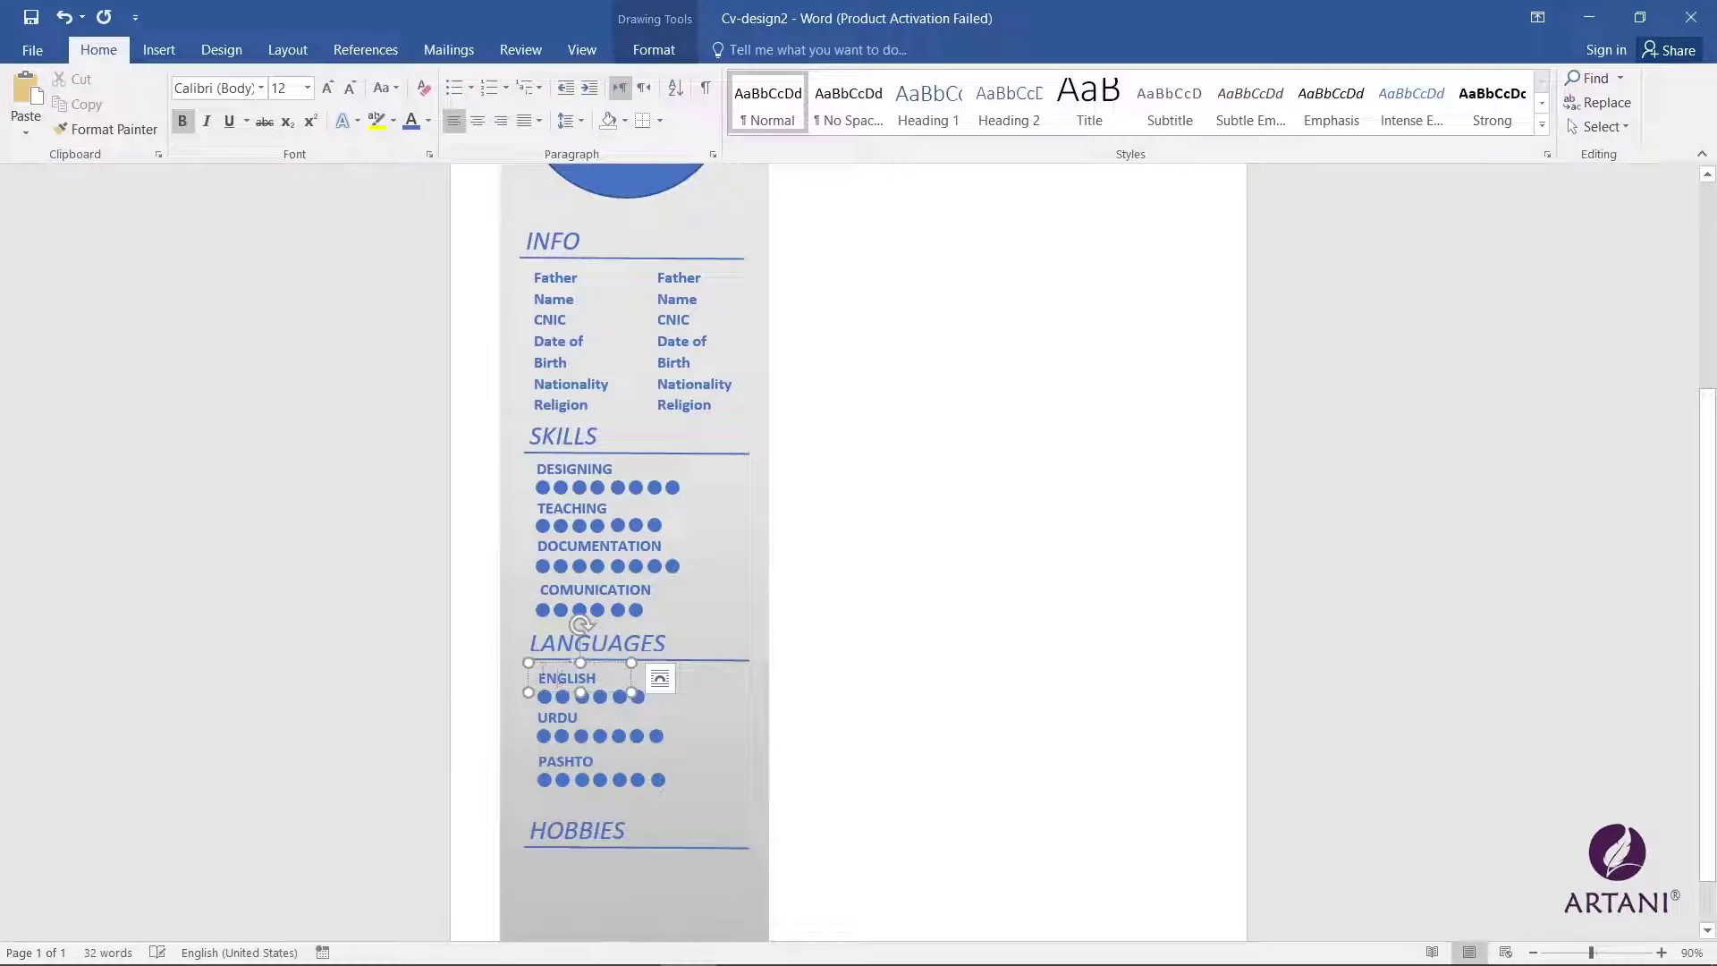
left_click_drag(545, 671, 535, 863)
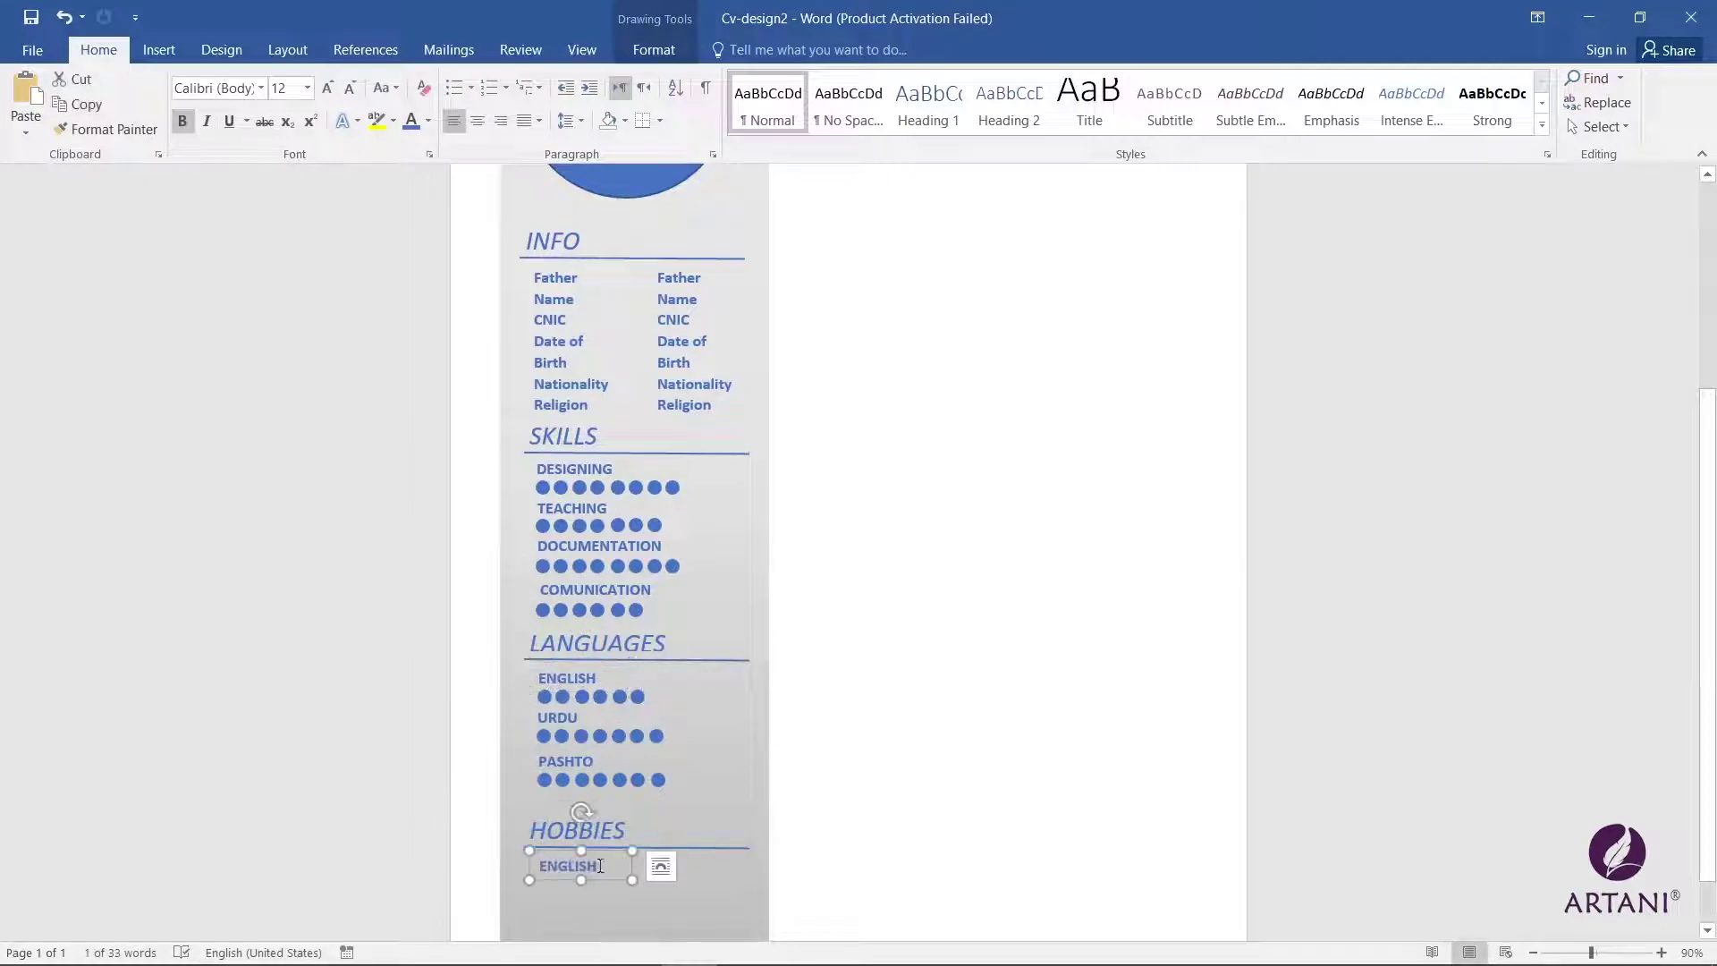
double_click(554, 863)
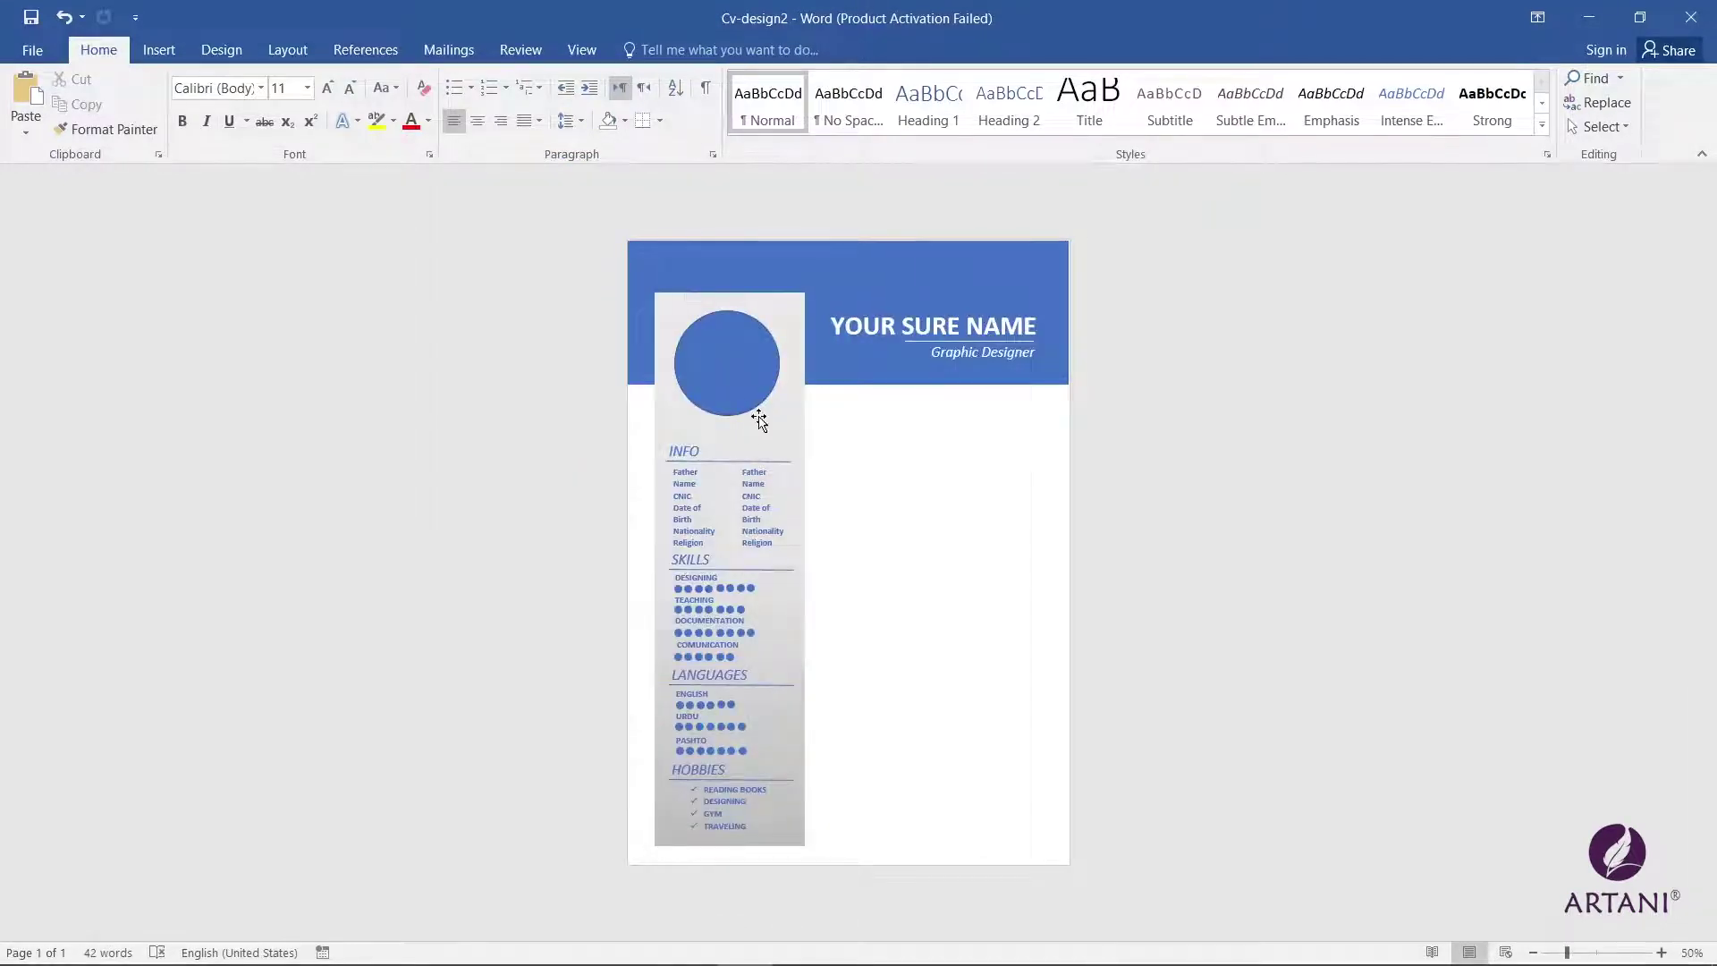
left_click(731, 370)
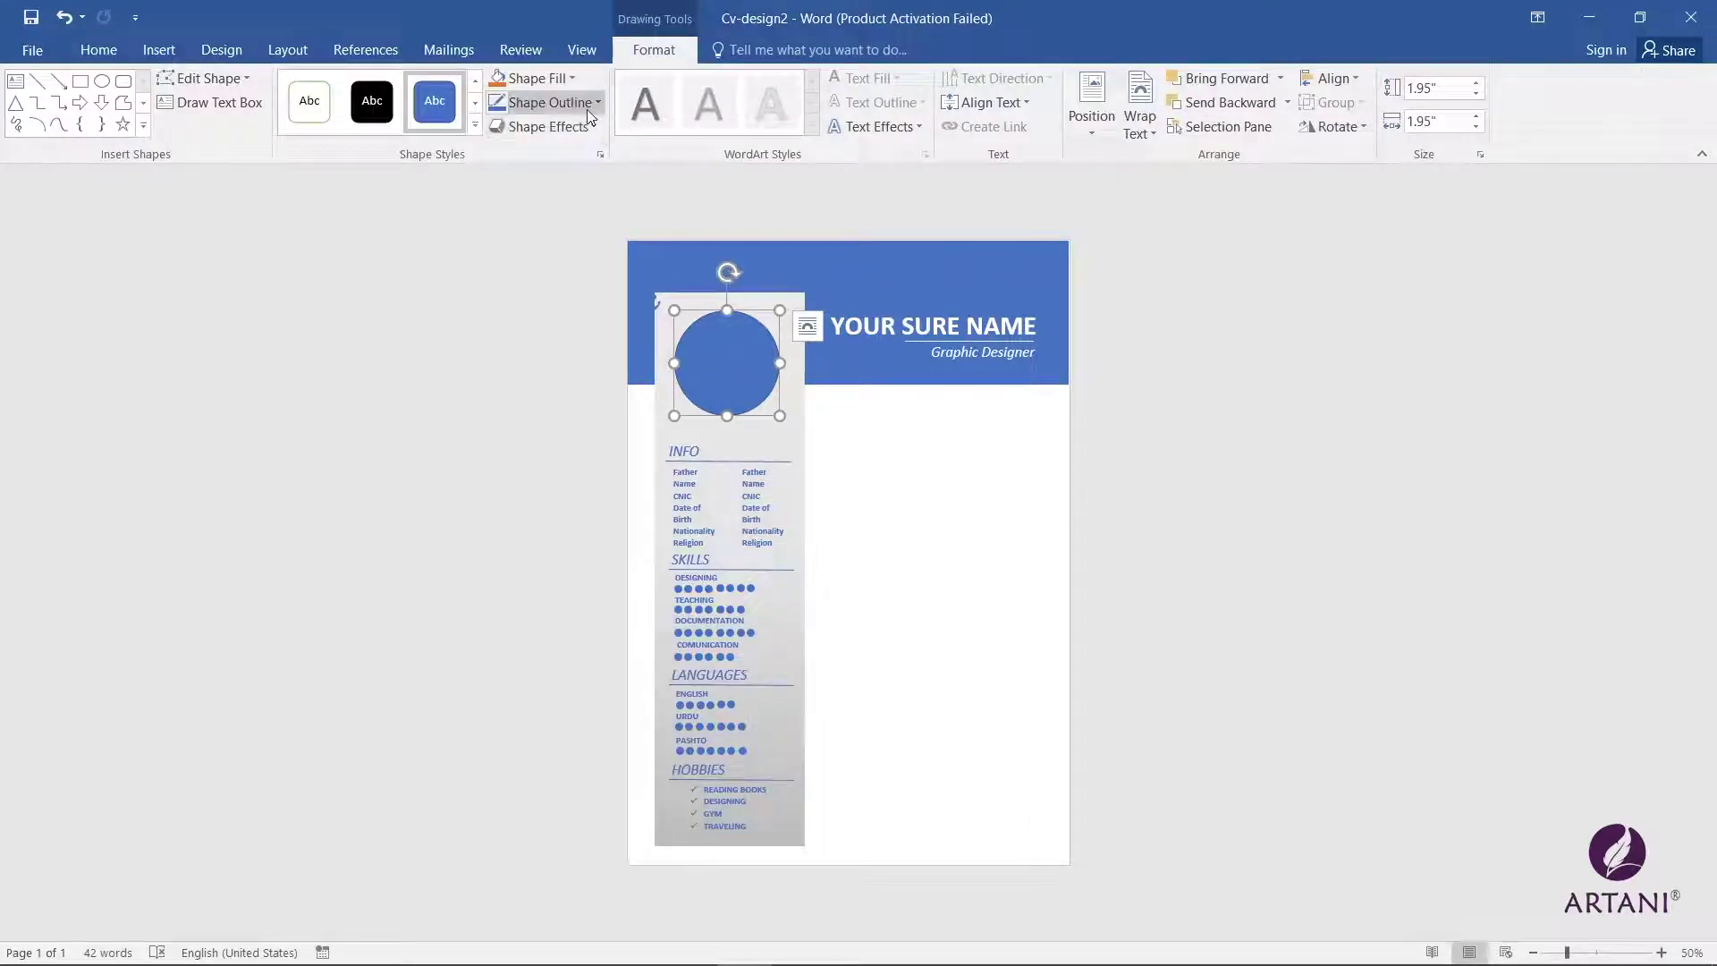
Step: Fill the blue sidebar circle with a portrait photo from this computer using Shape Fill > Picture
left_click(539, 78)
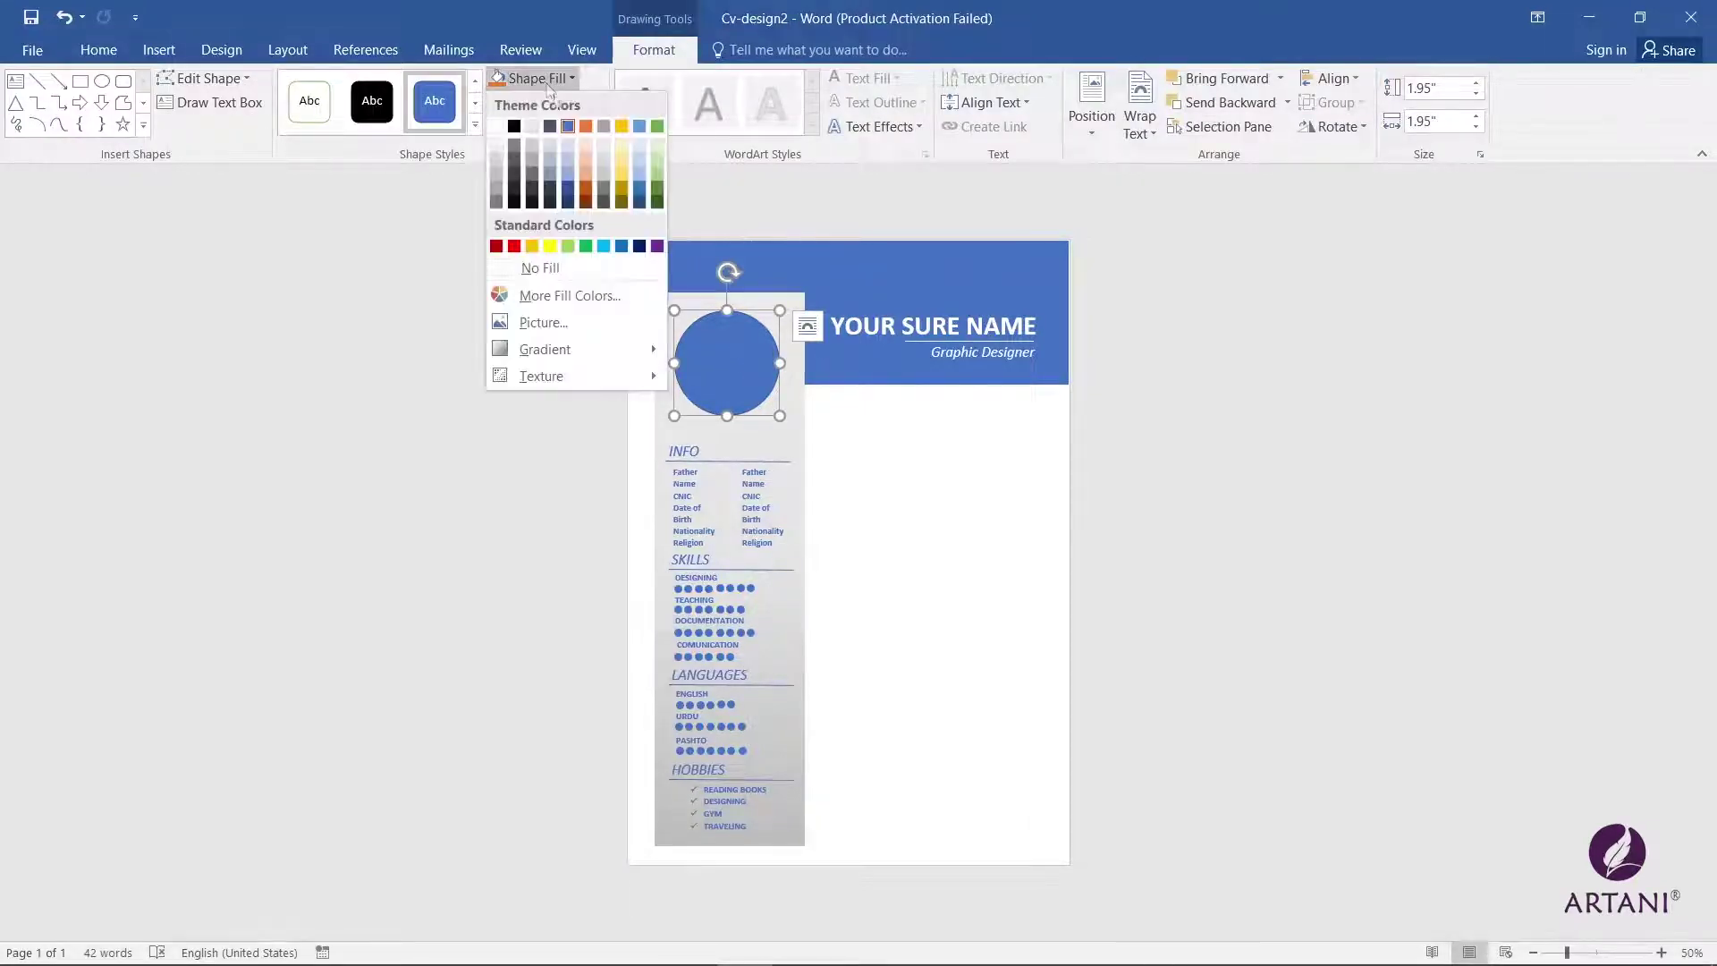
left_click(570, 324)
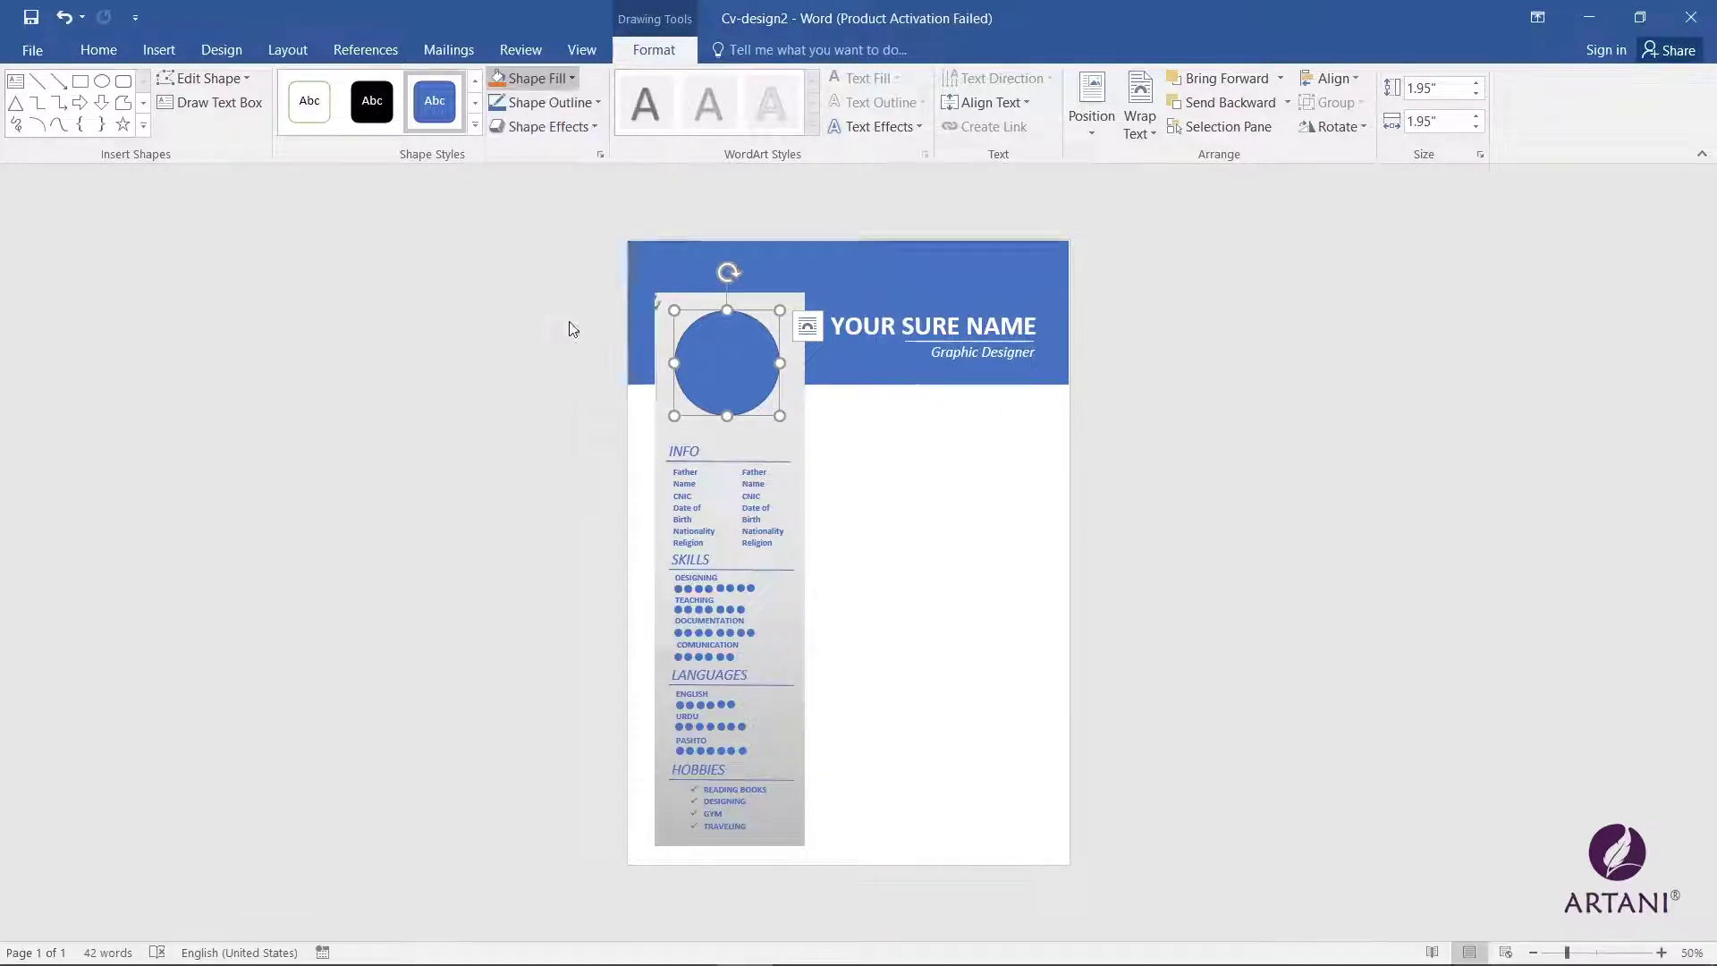
left_click(869, 503)
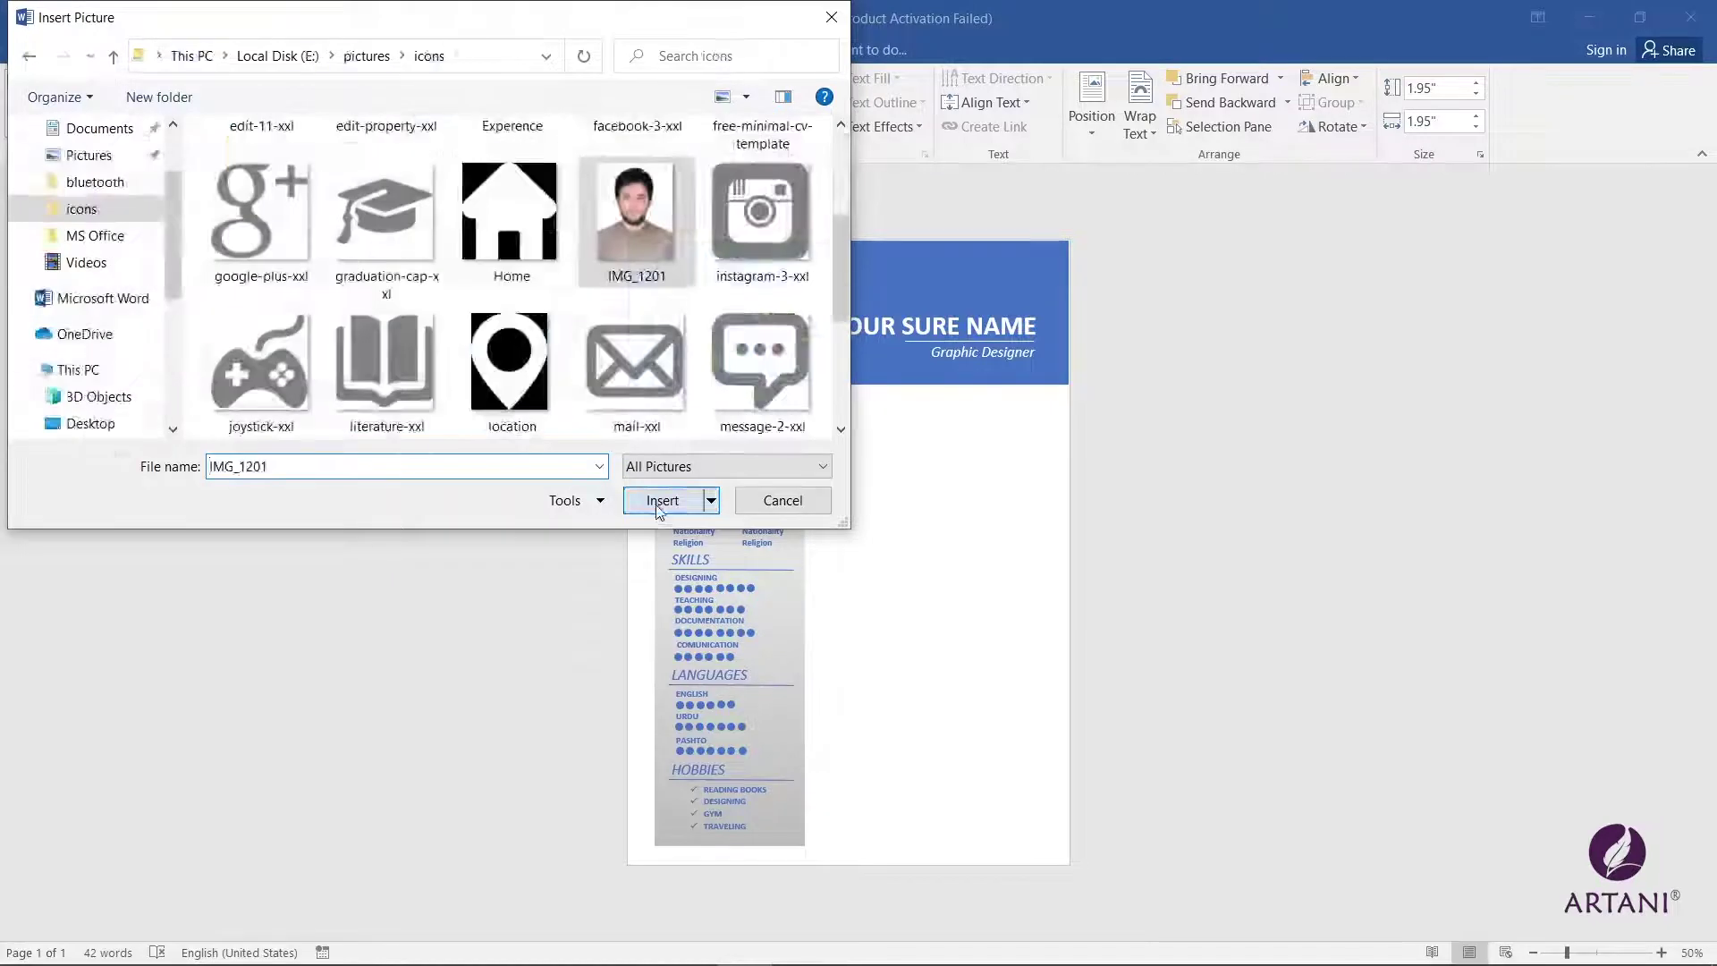
left_click(662, 500)
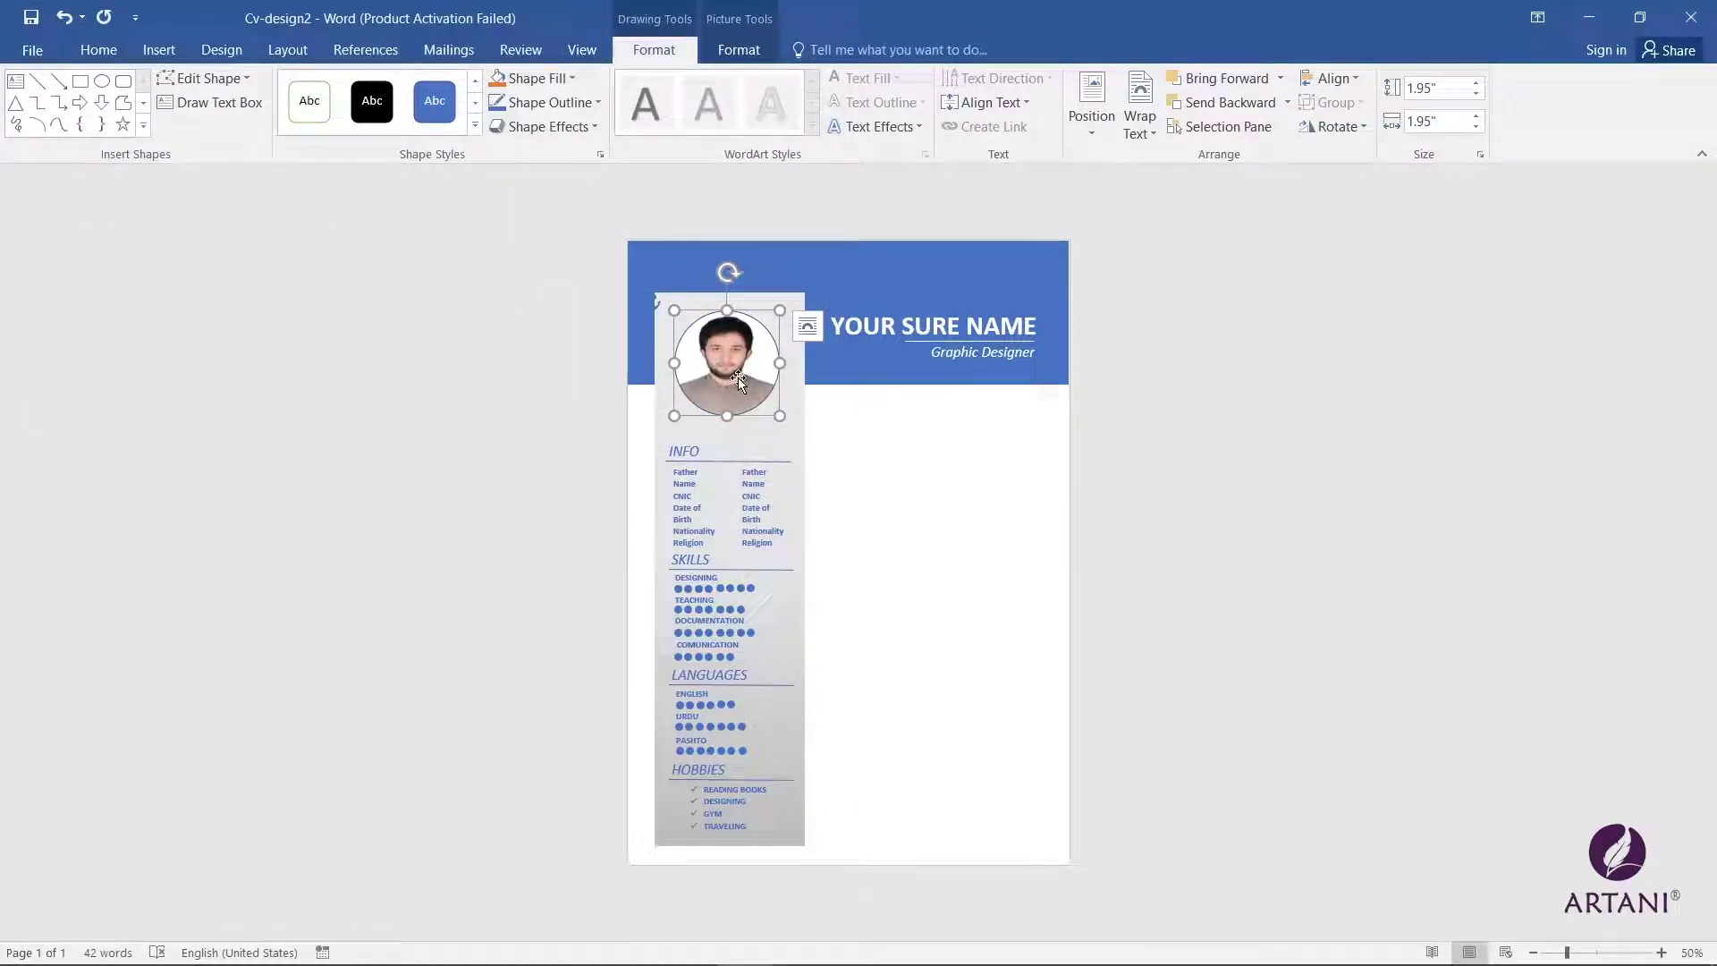
Step: Crop the portrait with Crop > Fit and shift it left so the face is centred
left_click(739, 50)
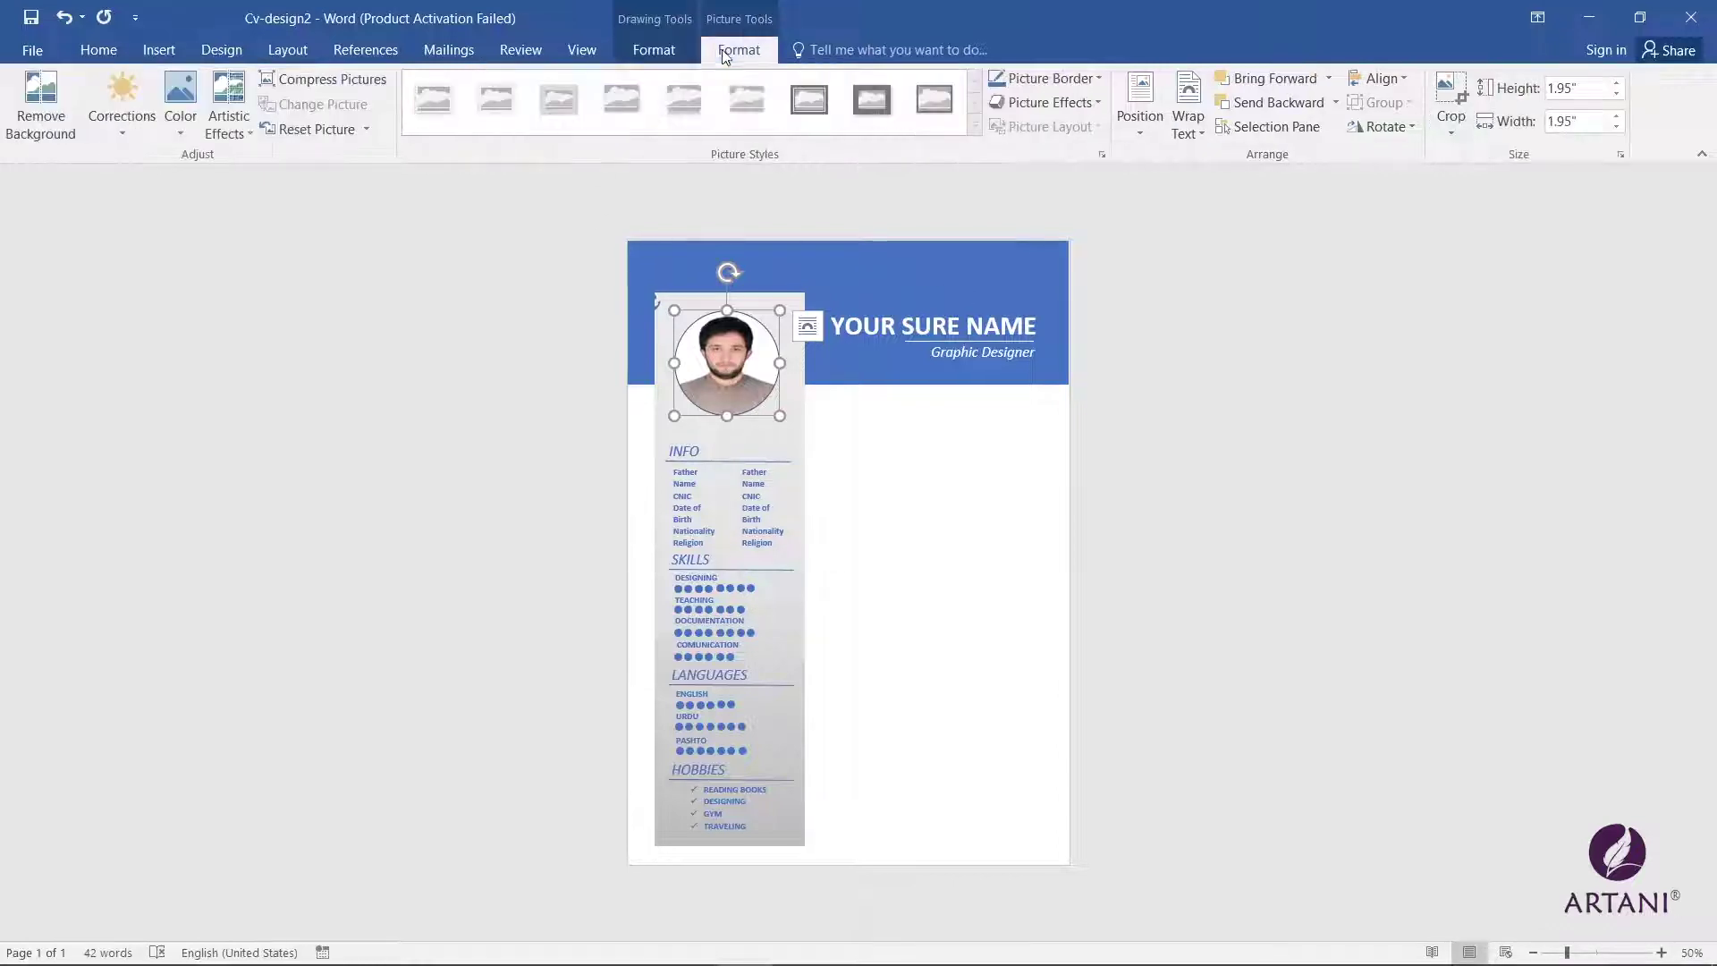
left_click(1450, 127)
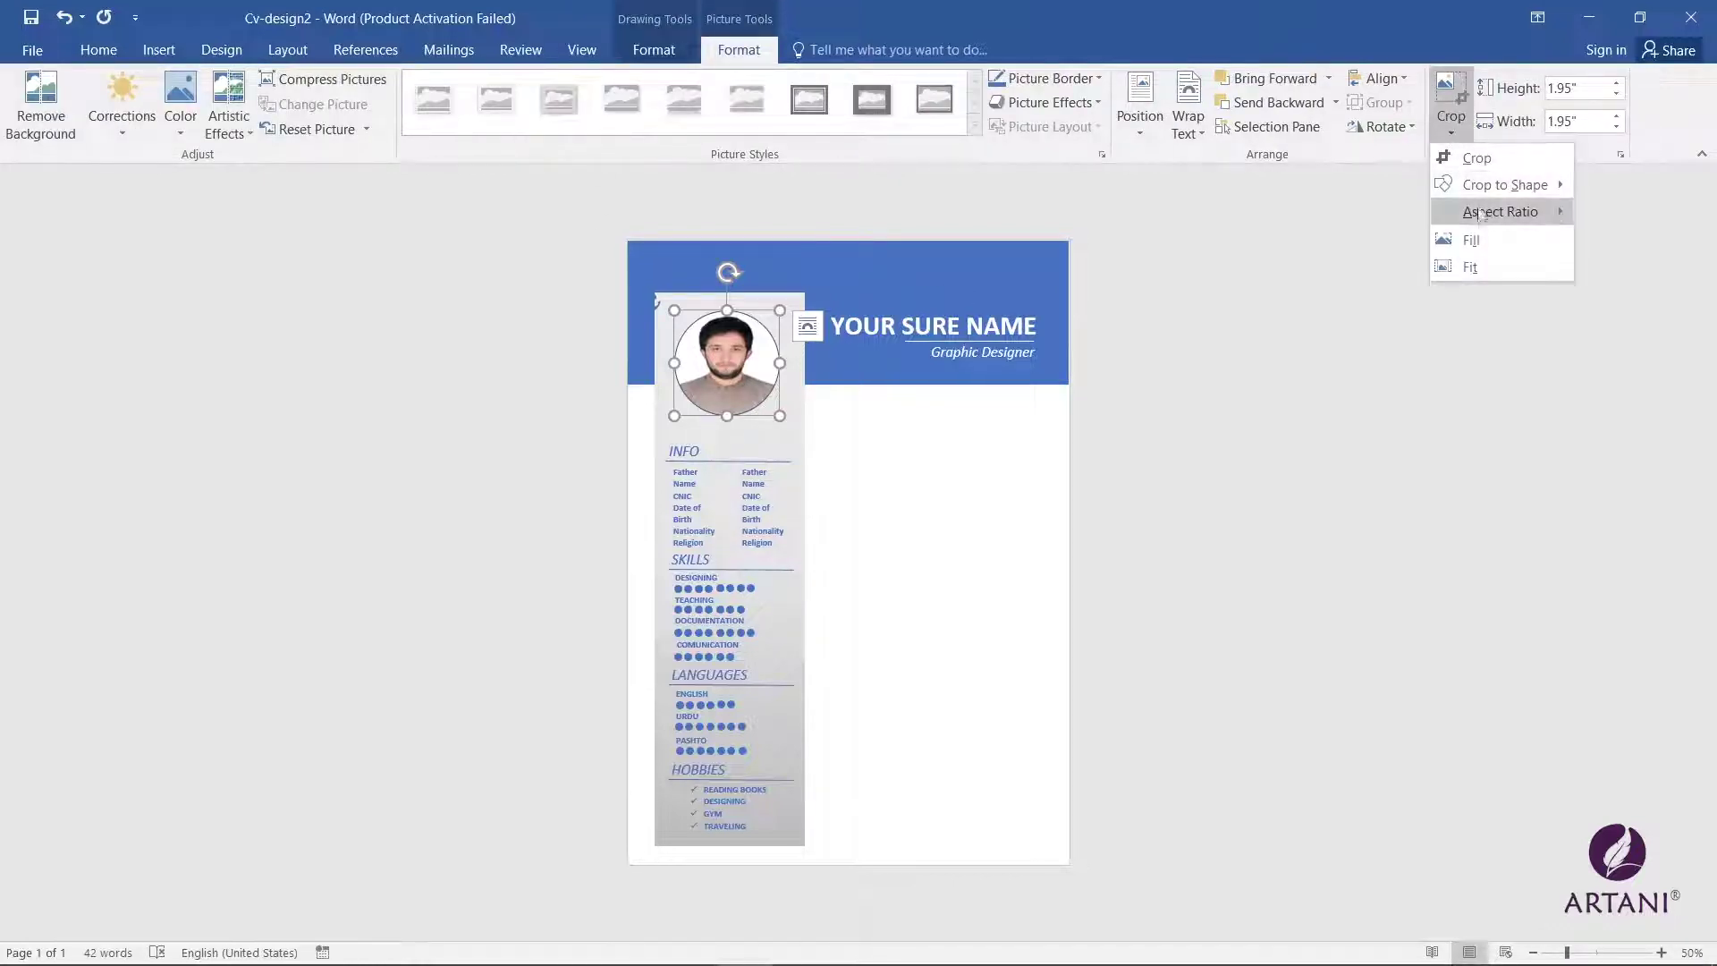
left_click(1469, 268)
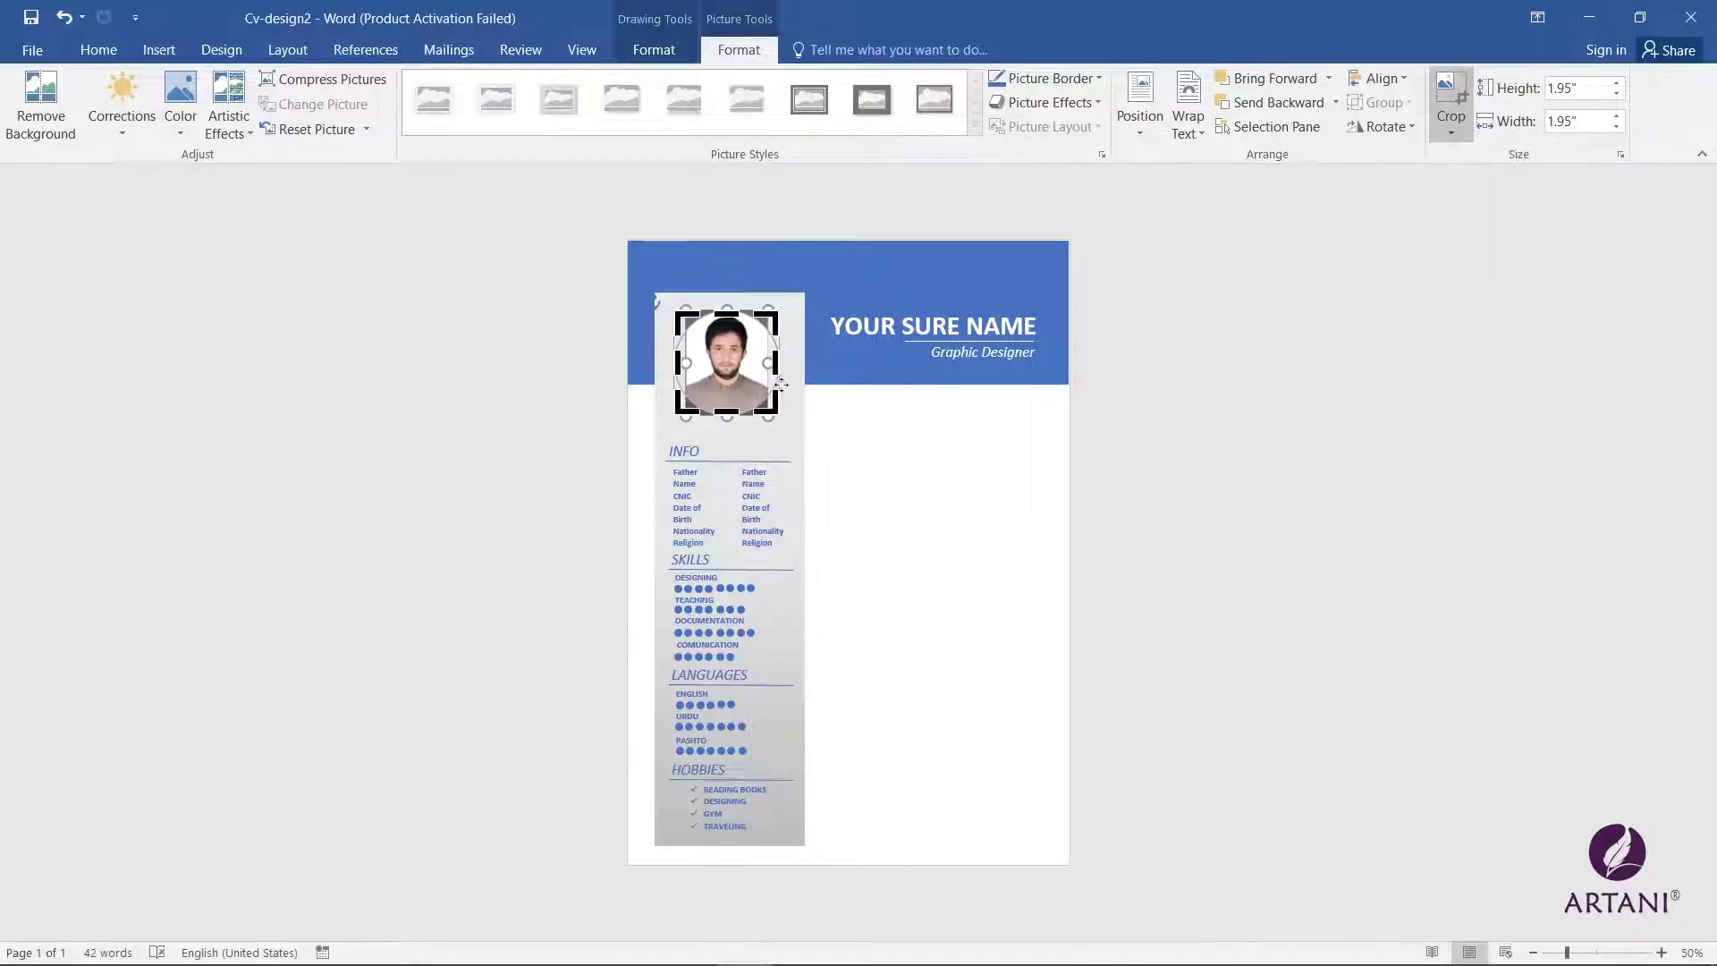
left_click_drag(769, 364, 675, 364)
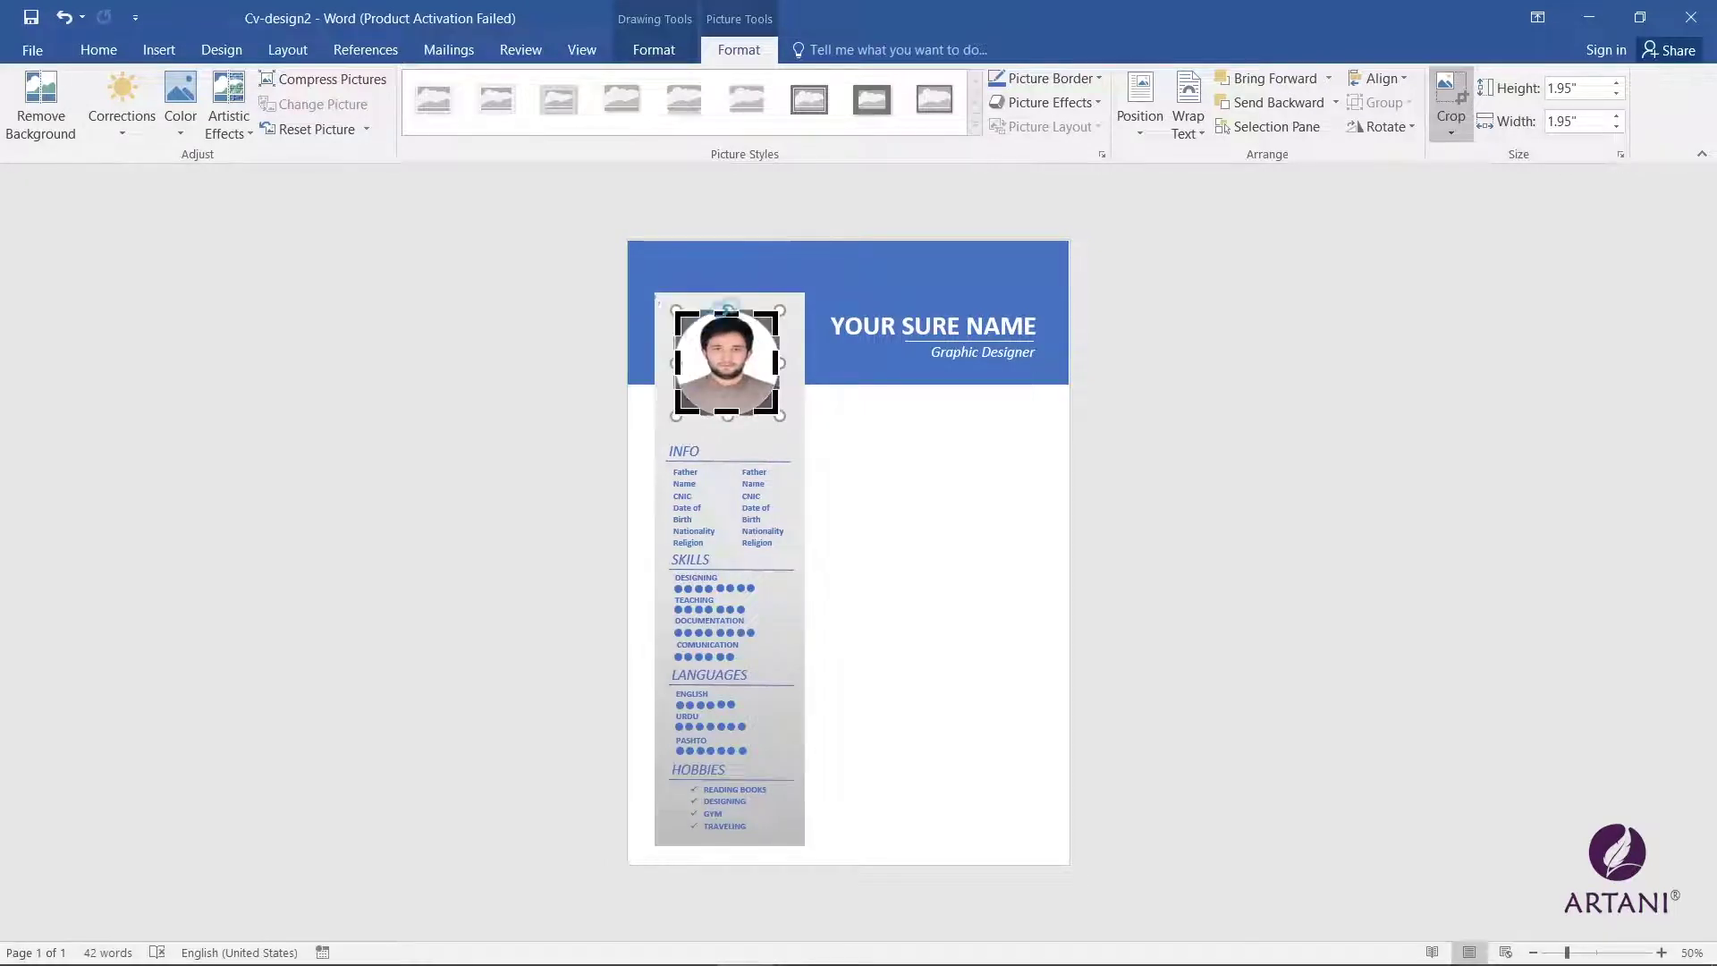
key("Escape")
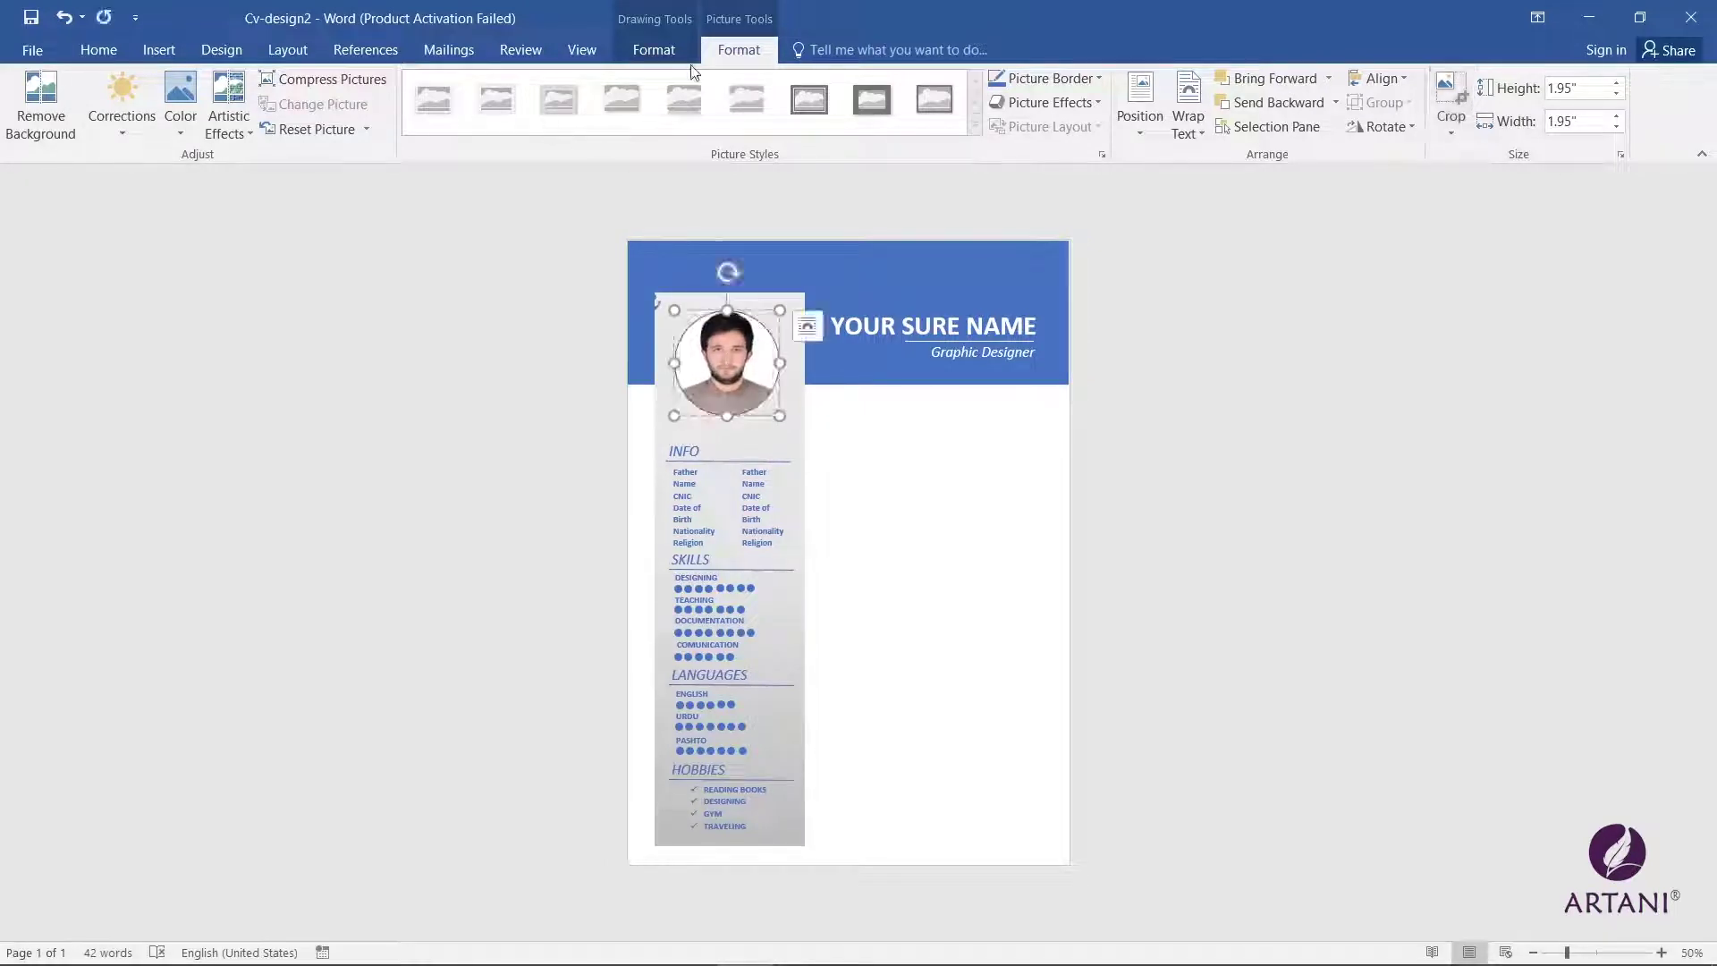
Step: Set a thicker Shape Outline weight on the photo circle
left_click(657, 51)
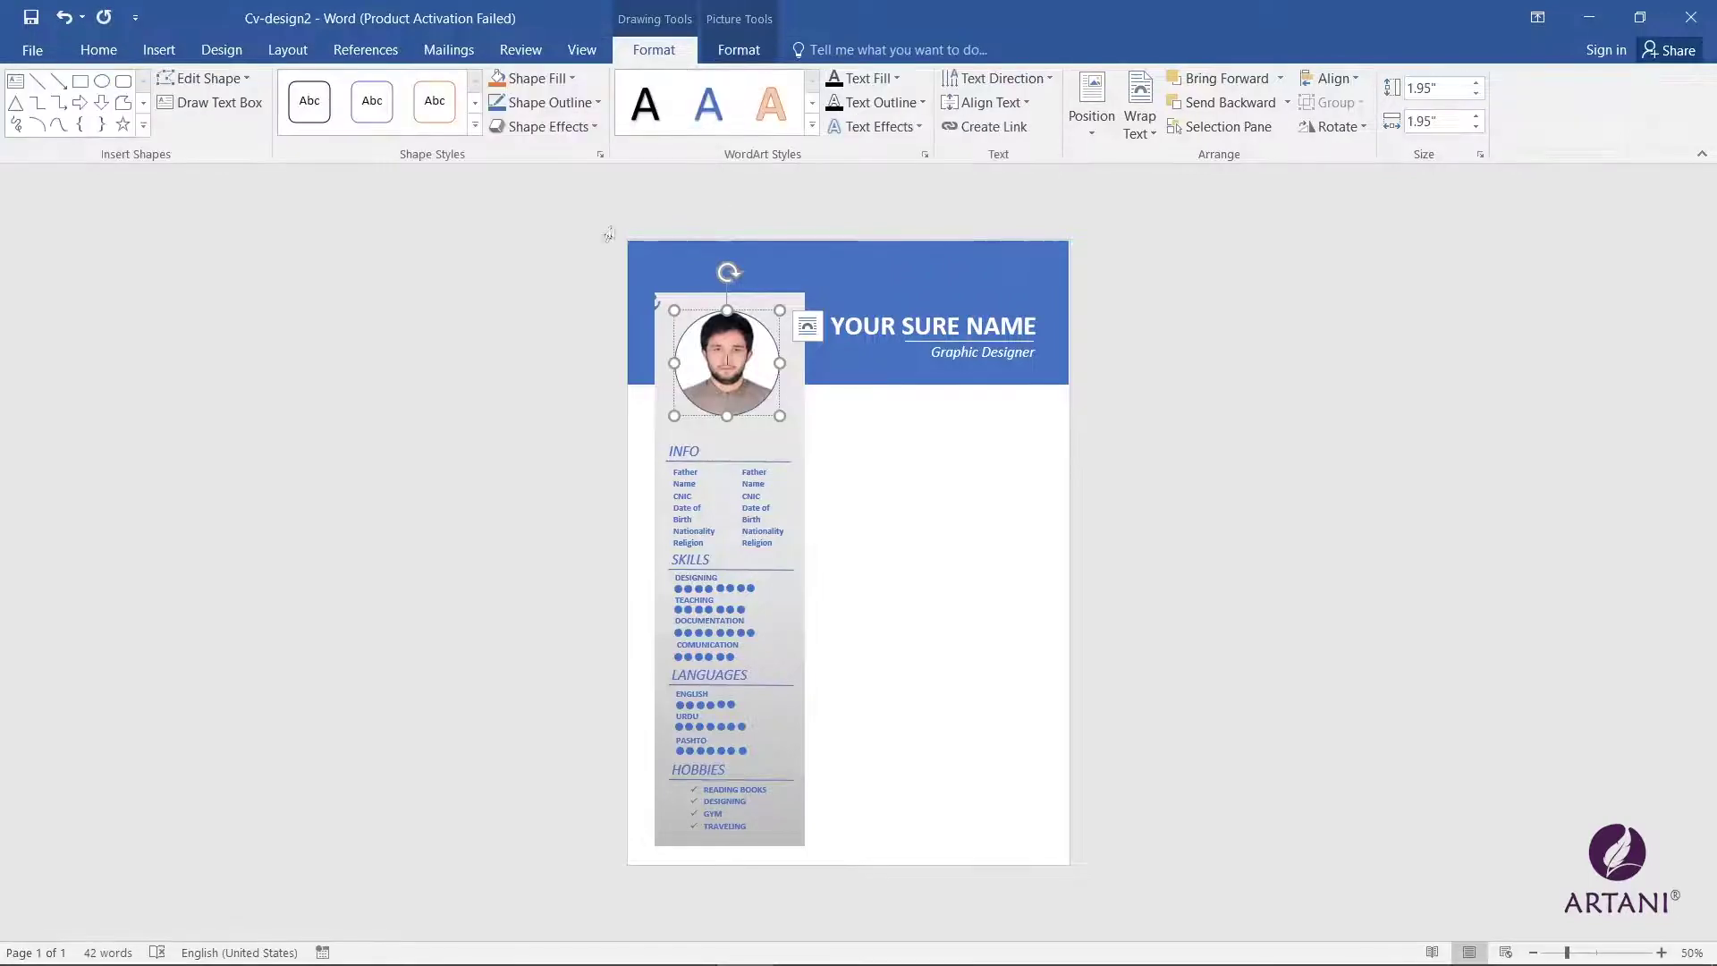
left_click(577, 104)
mouse_move(582, 352)
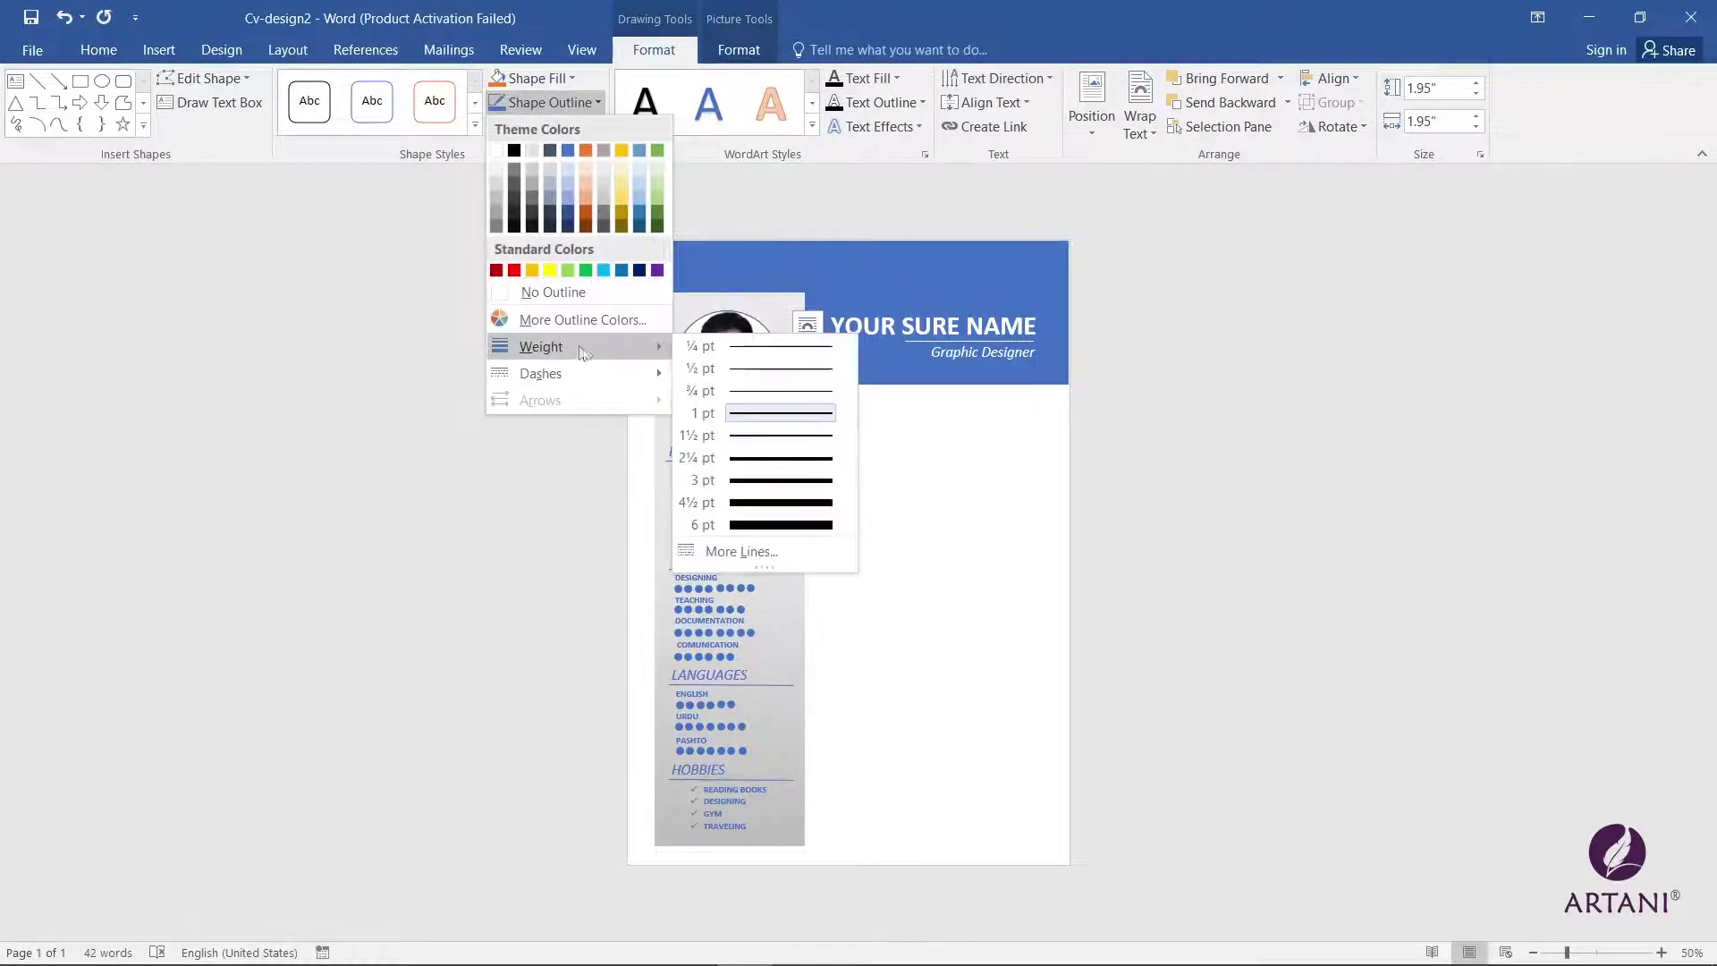
left_click(851, 438)
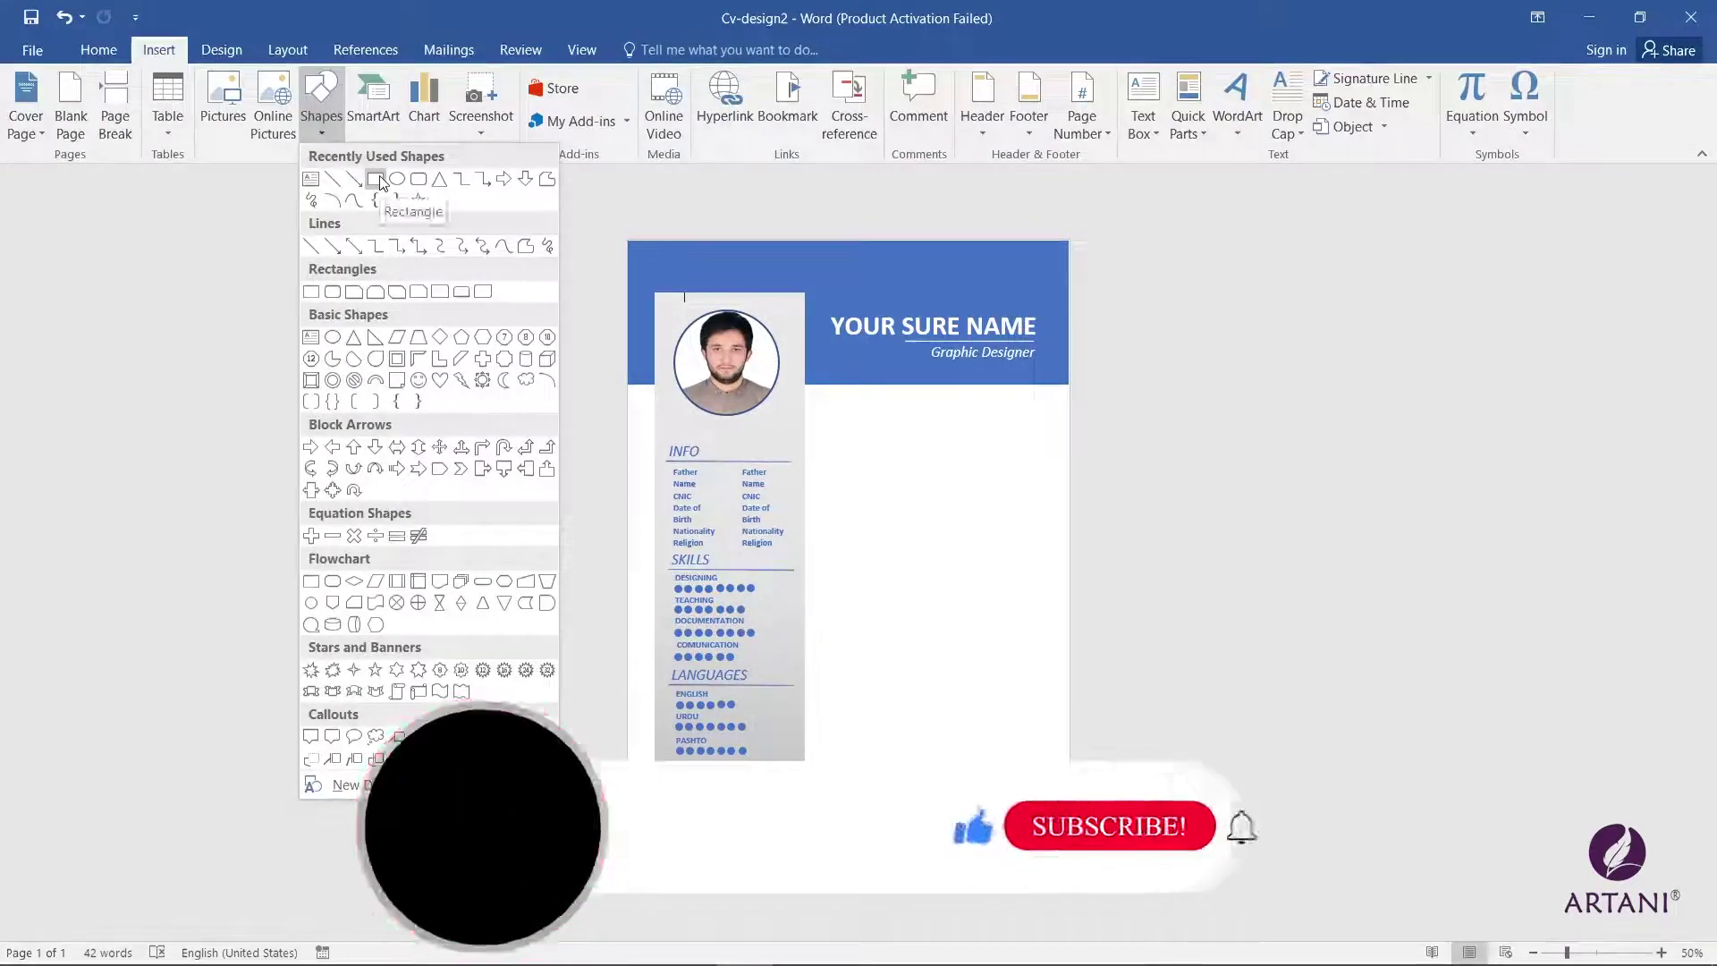
Step: Draw a blue rectangle bar in the right column below the header, stretched slightly left
left_click(326, 299)
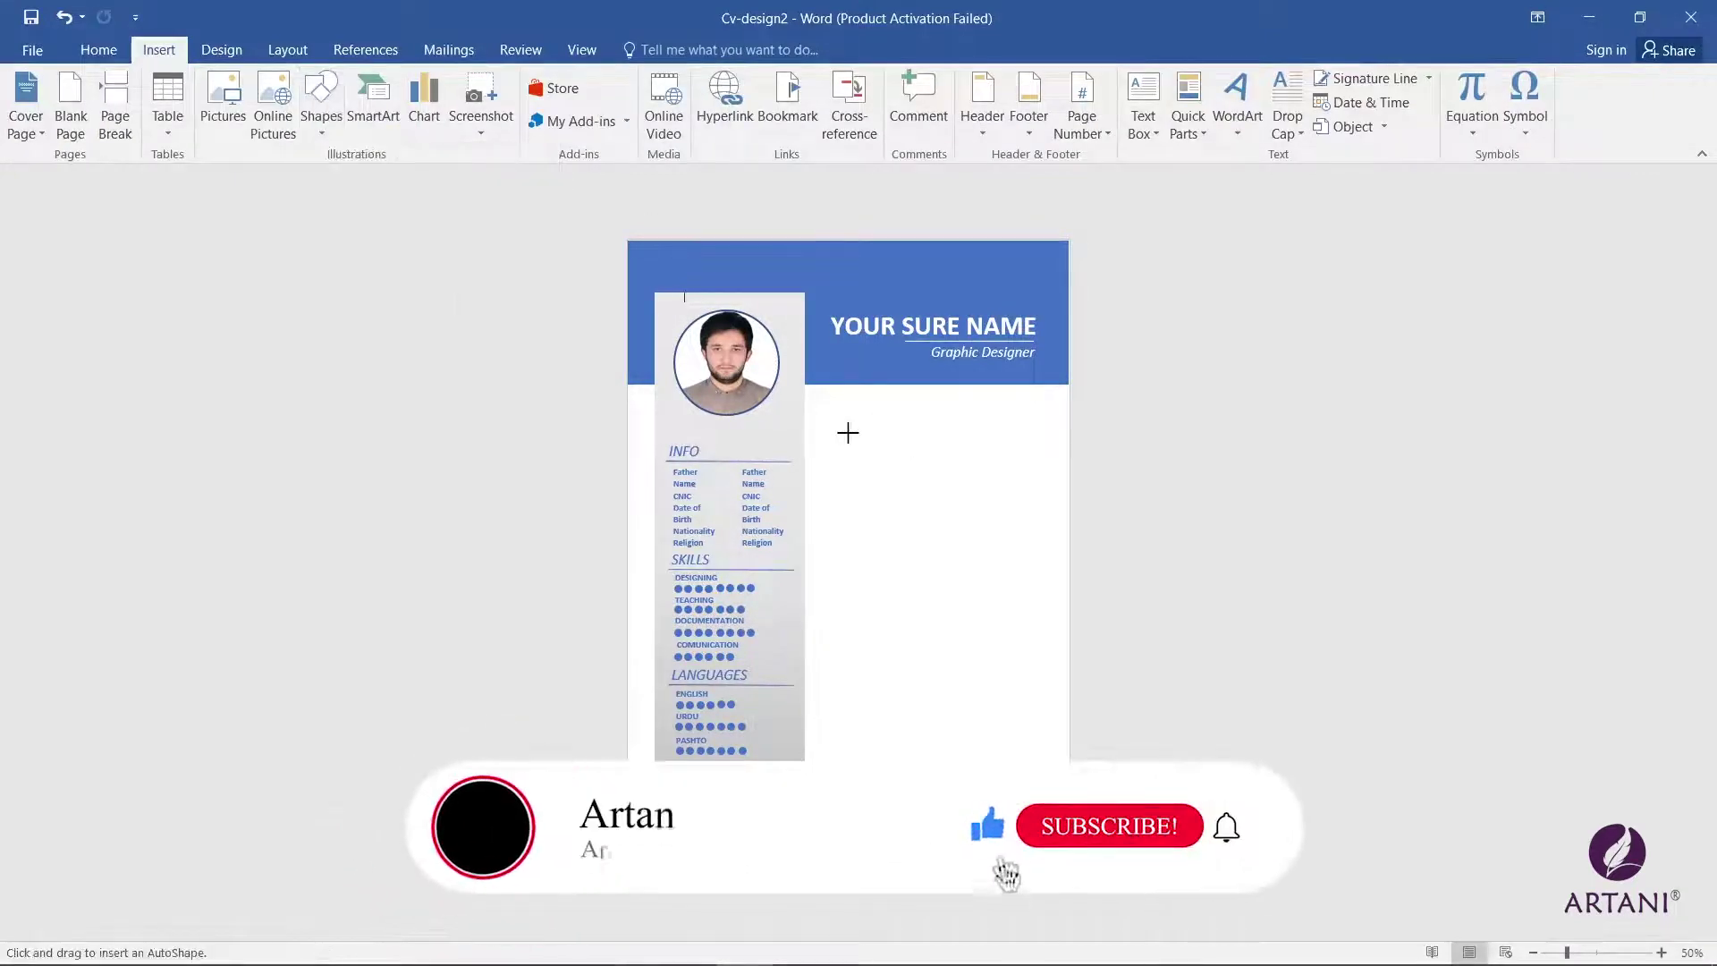
left_click_drag(846, 433, 1070, 454)
left_click_drag(845, 454, 840, 453)
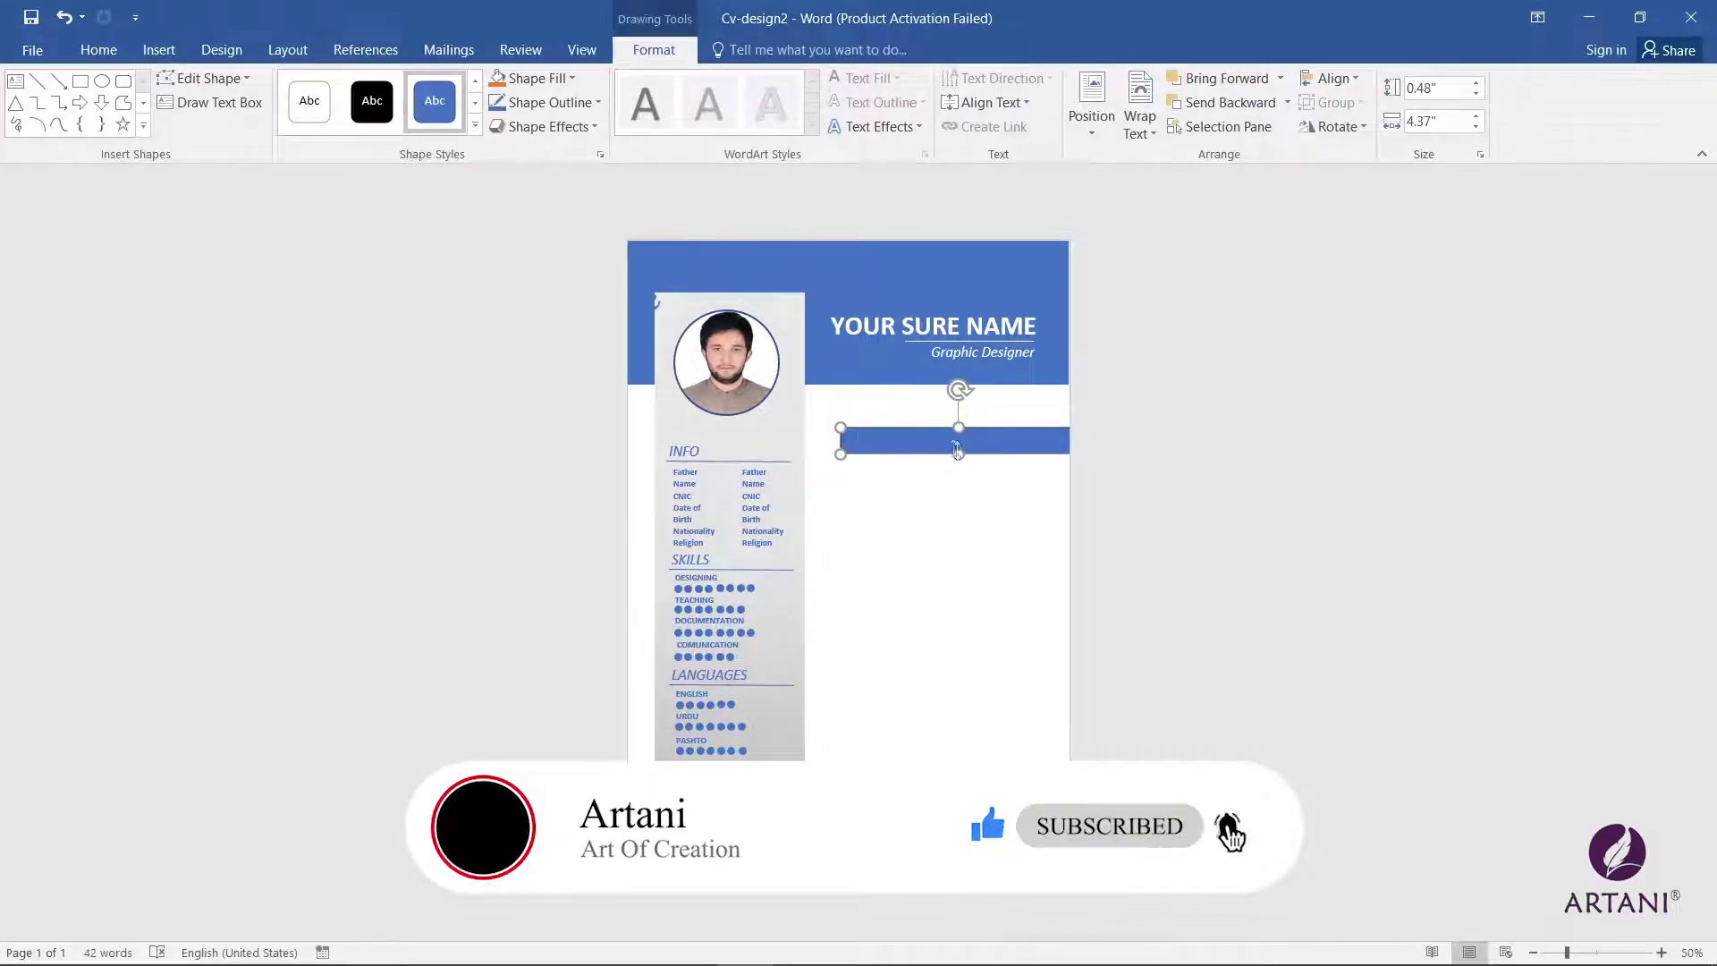
left_click(1659, 952)
left_click(1660, 952)
left_click(1659, 952)
left_click_drag(836, 448, 828, 448)
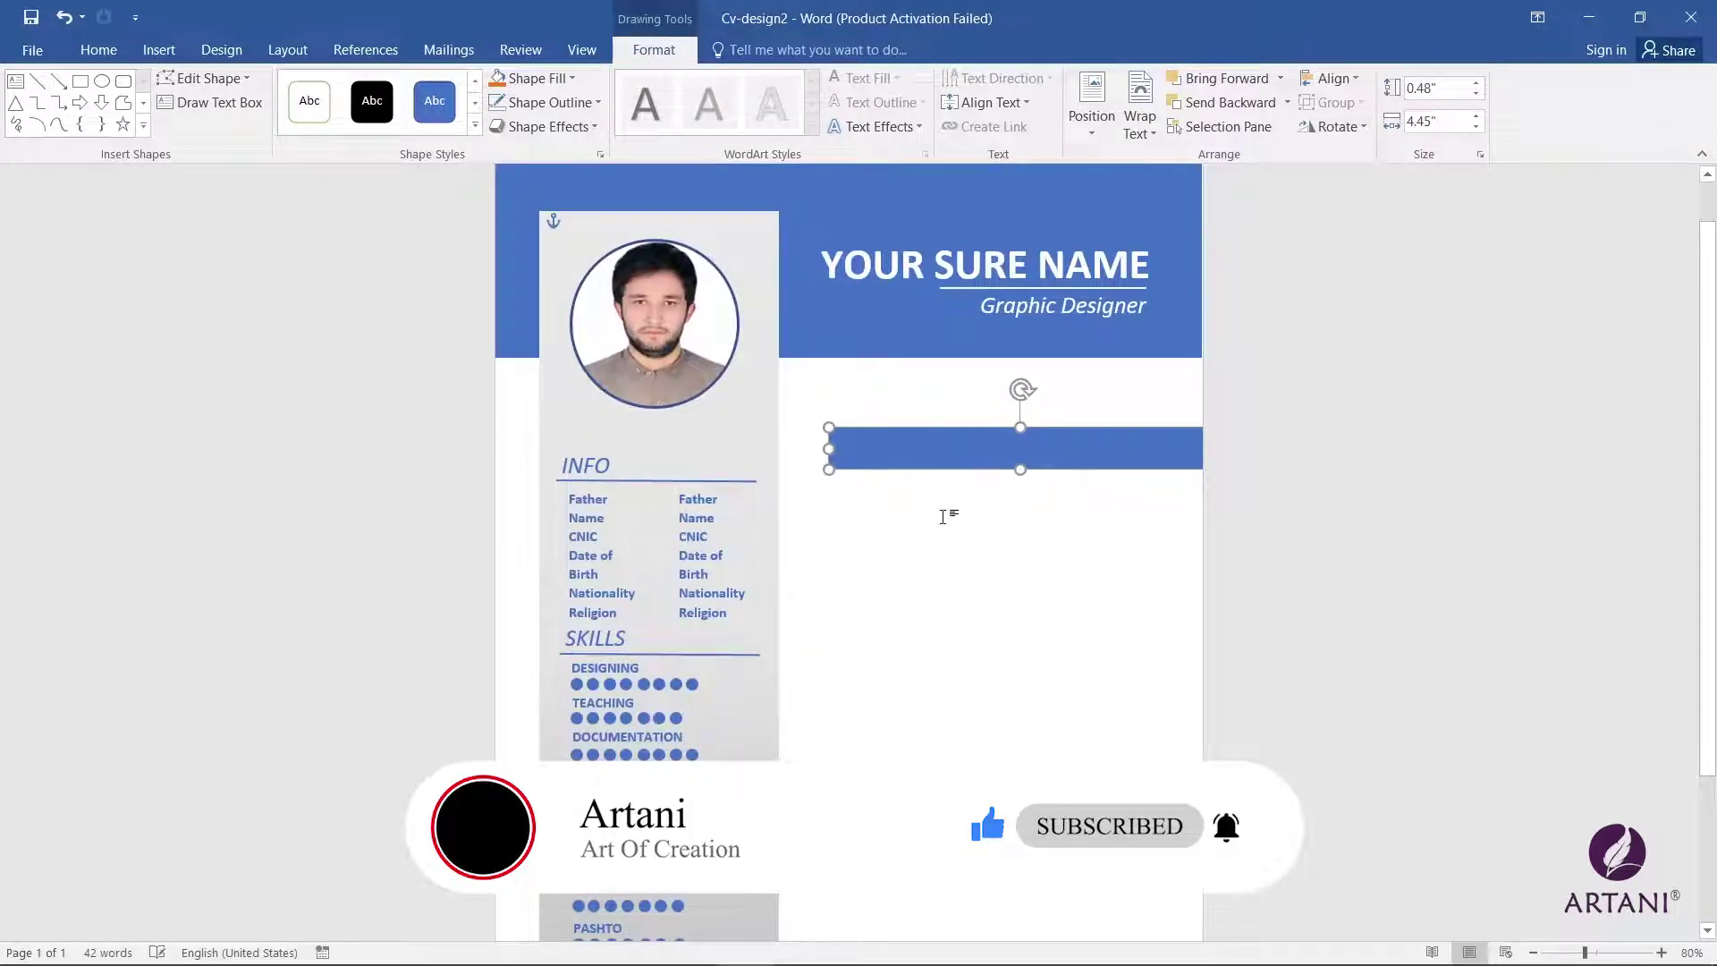
Step: Type 'Experience' into the bar, correct its spelling and left-align it
type("E")
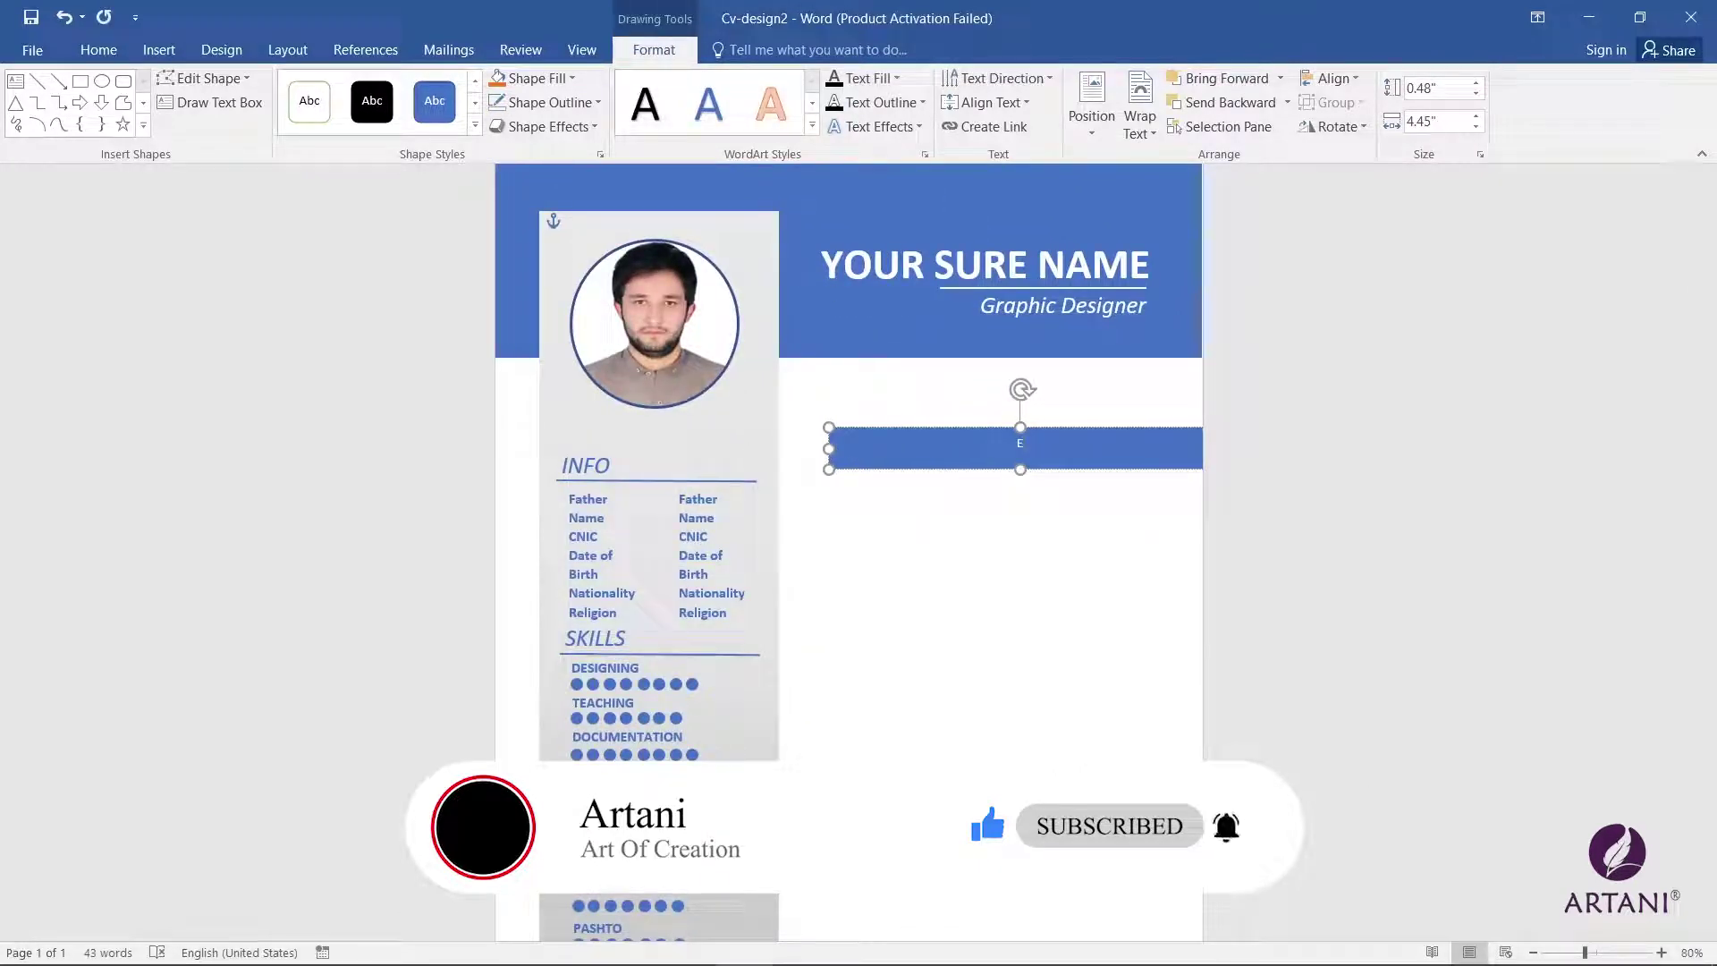
type("xperience")
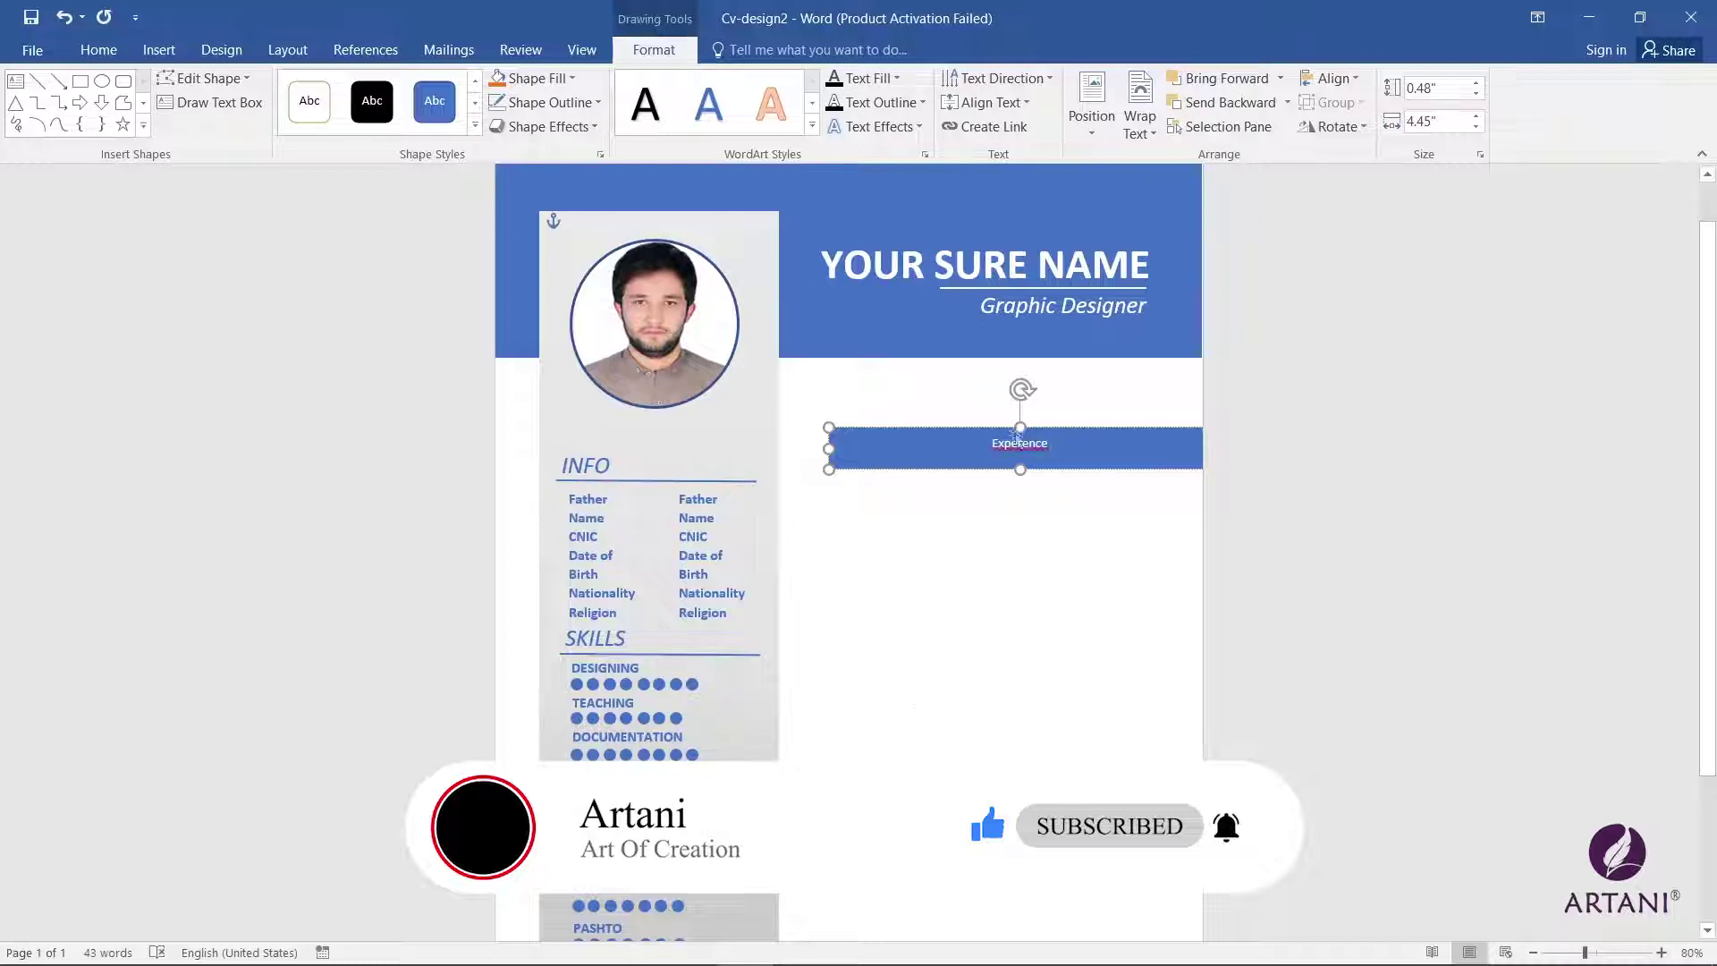
right_click(1046, 451)
left_click(1089, 480)
double_click(1059, 447)
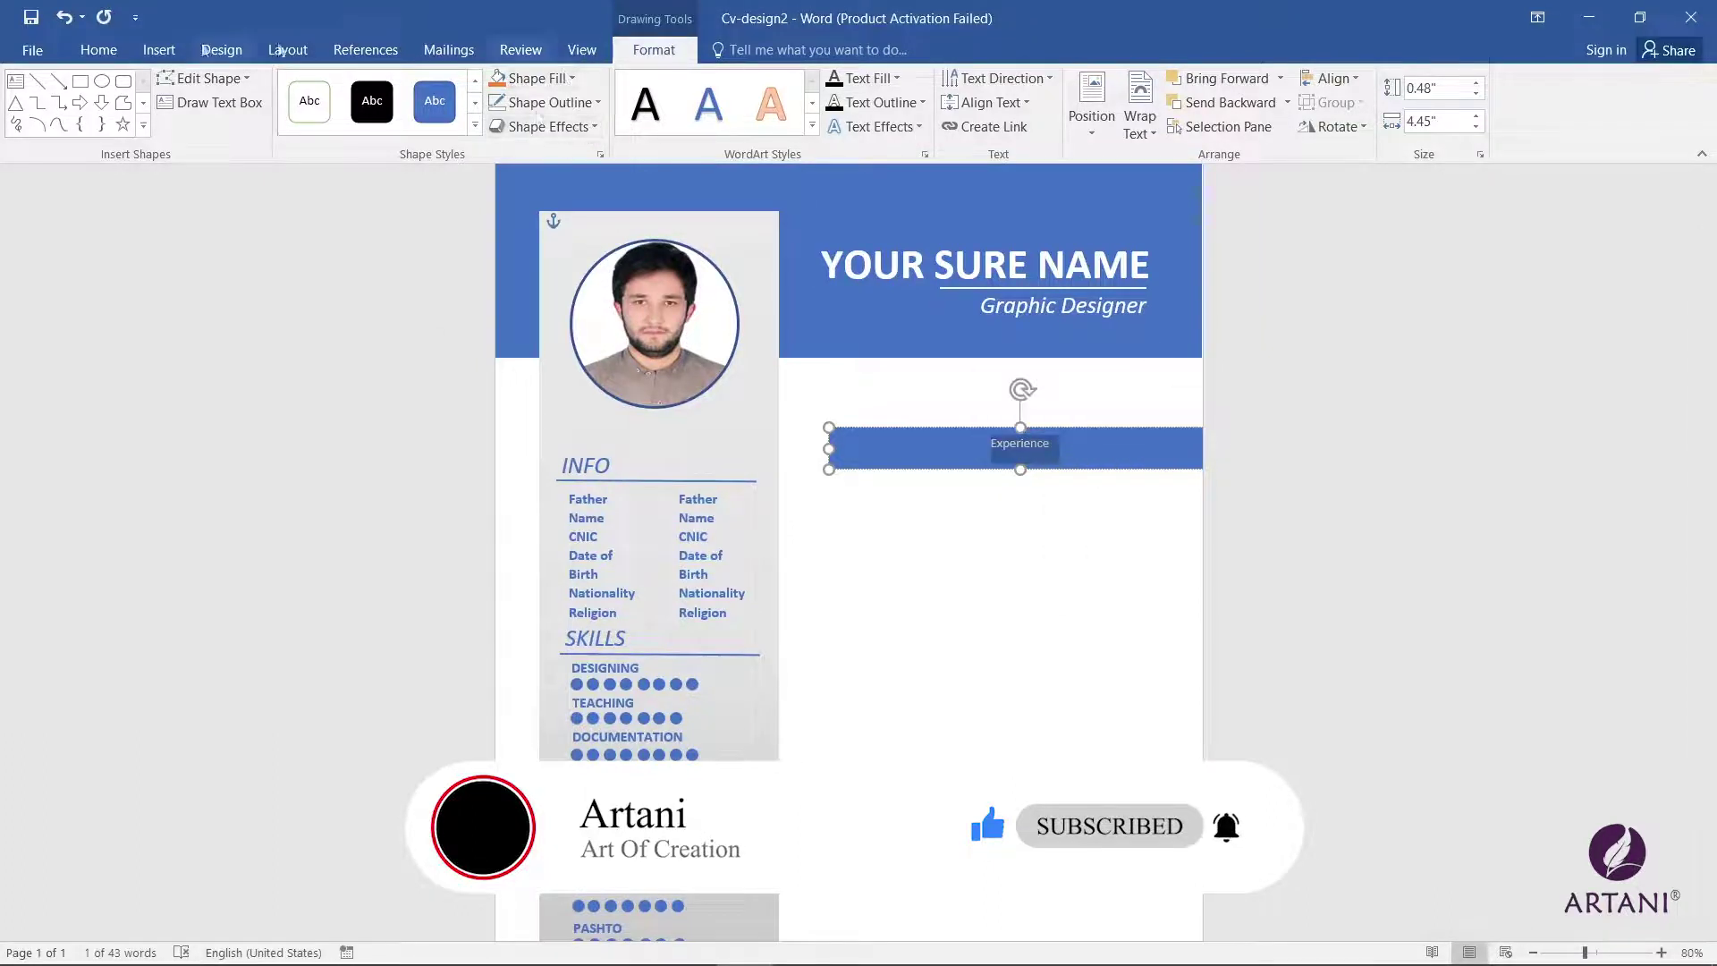
left_click(98, 50)
key("ctrl+l")
Step: Grow the heading to 18 pt, make it bold and change it to UPPERCASE
left_click(327, 88)
left_click(327, 87)
left_click(327, 88)
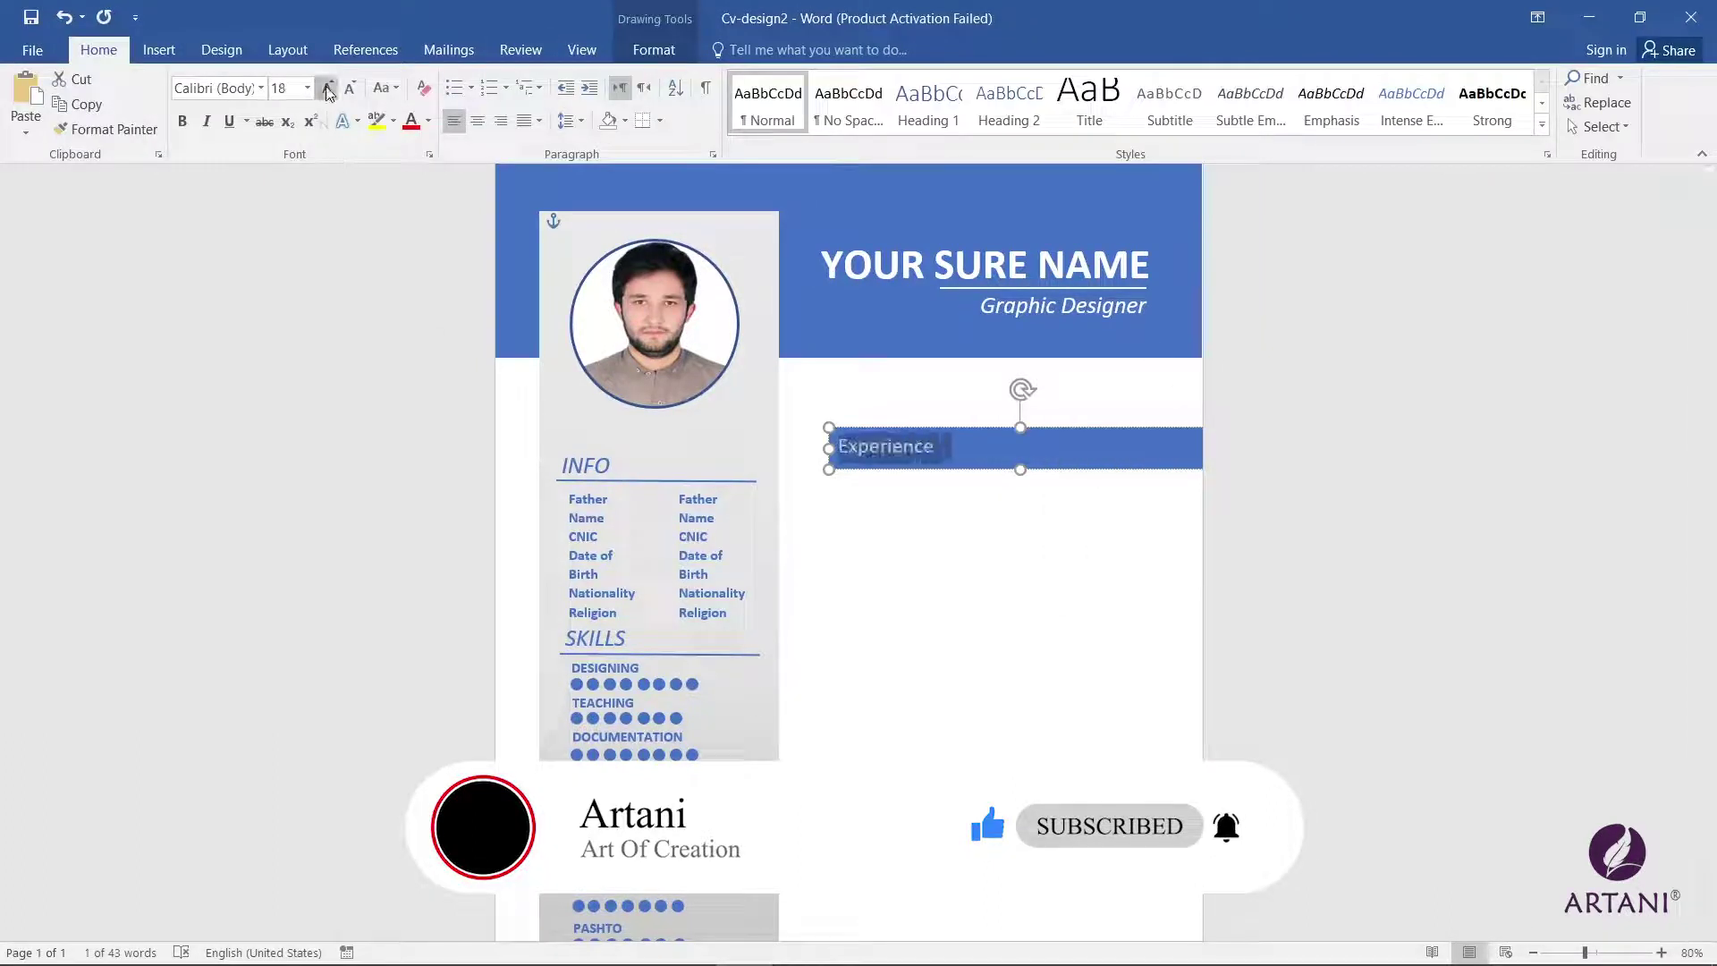
left_click(327, 88)
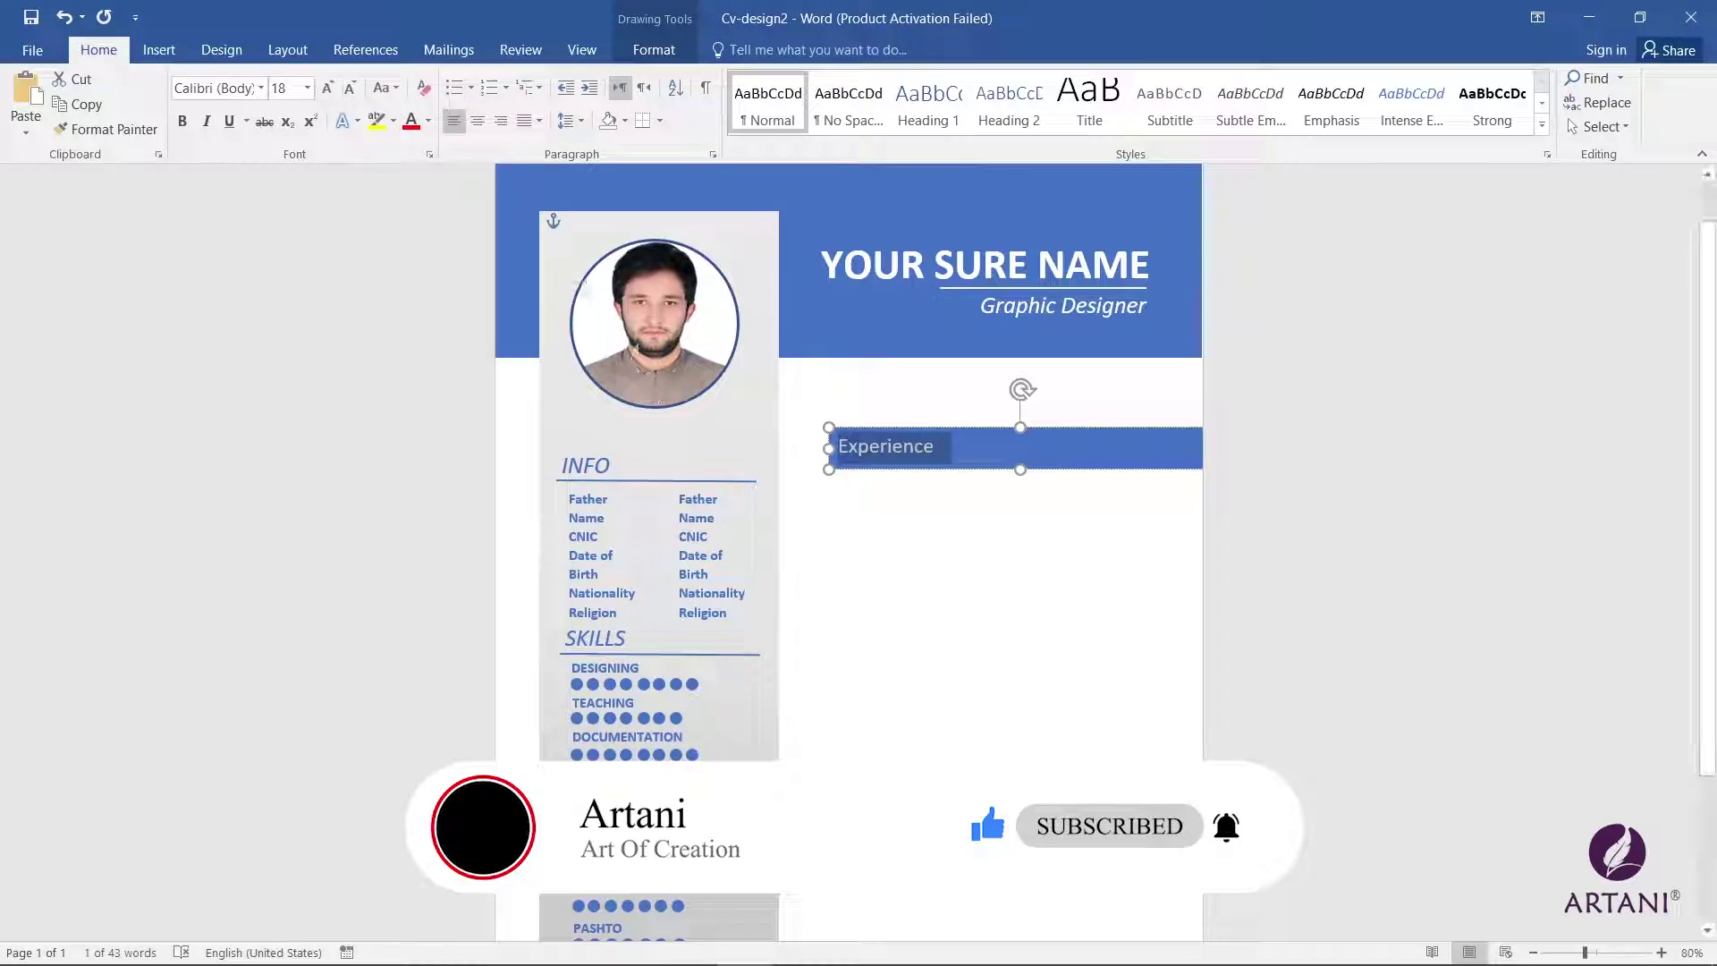
left_click(185, 123)
left_click(380, 88)
left_click(421, 163)
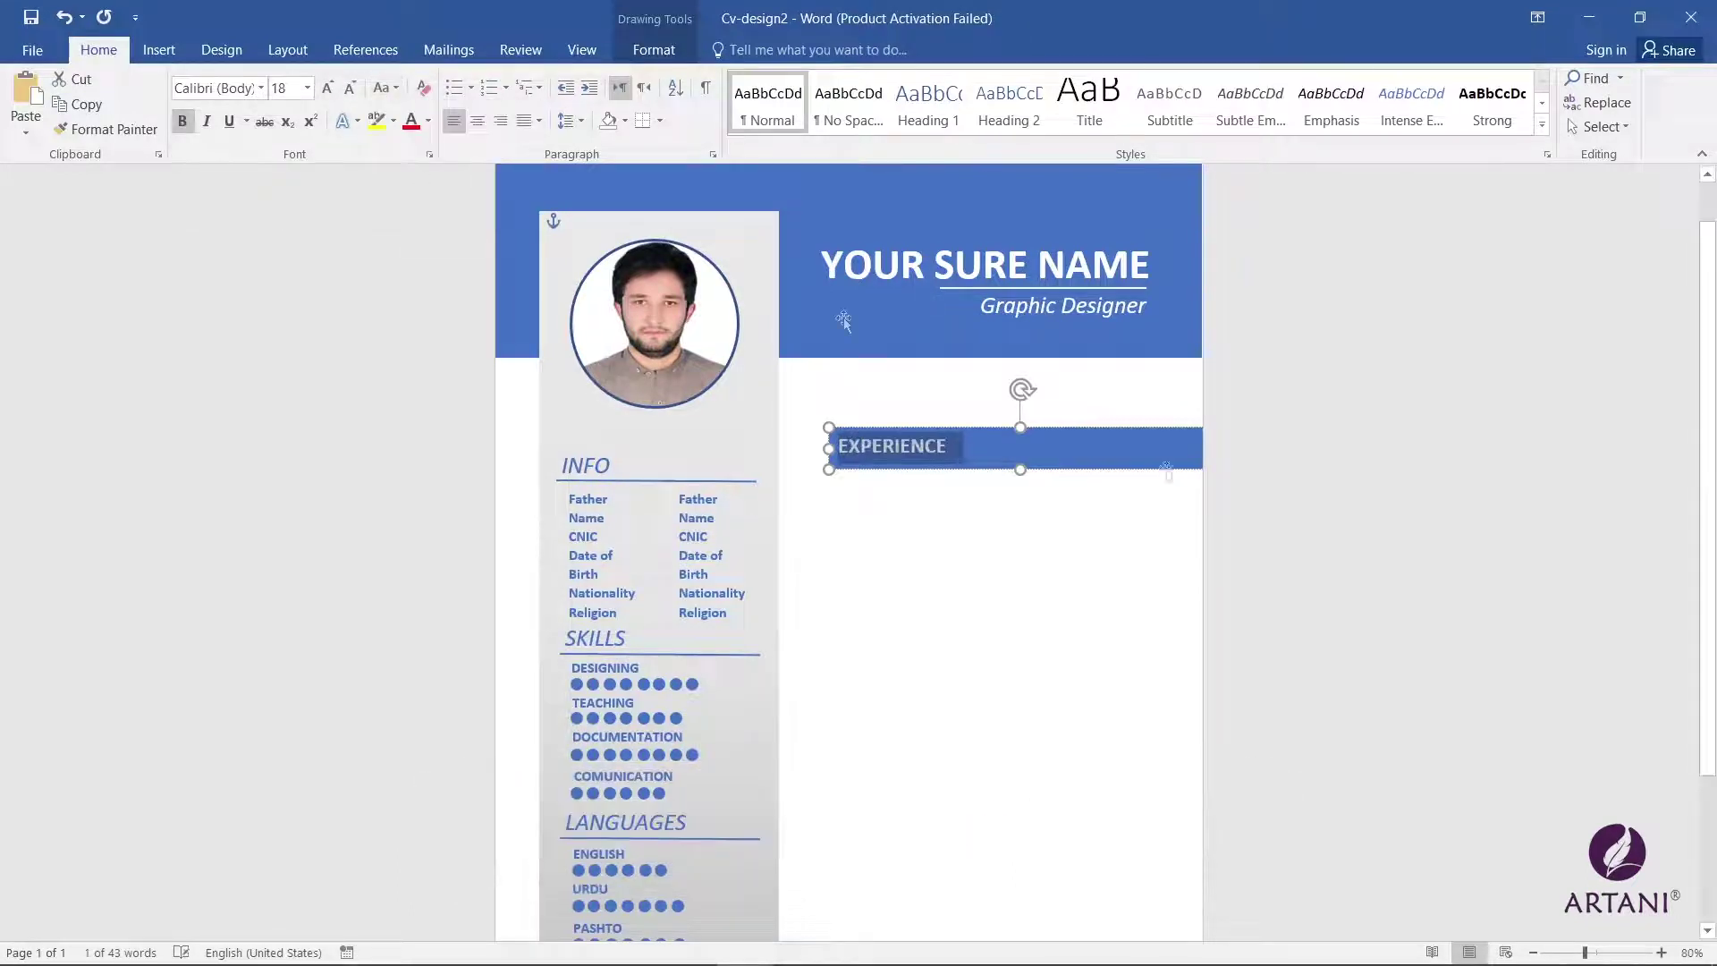
left_click(1014, 522)
left_click(981, 446)
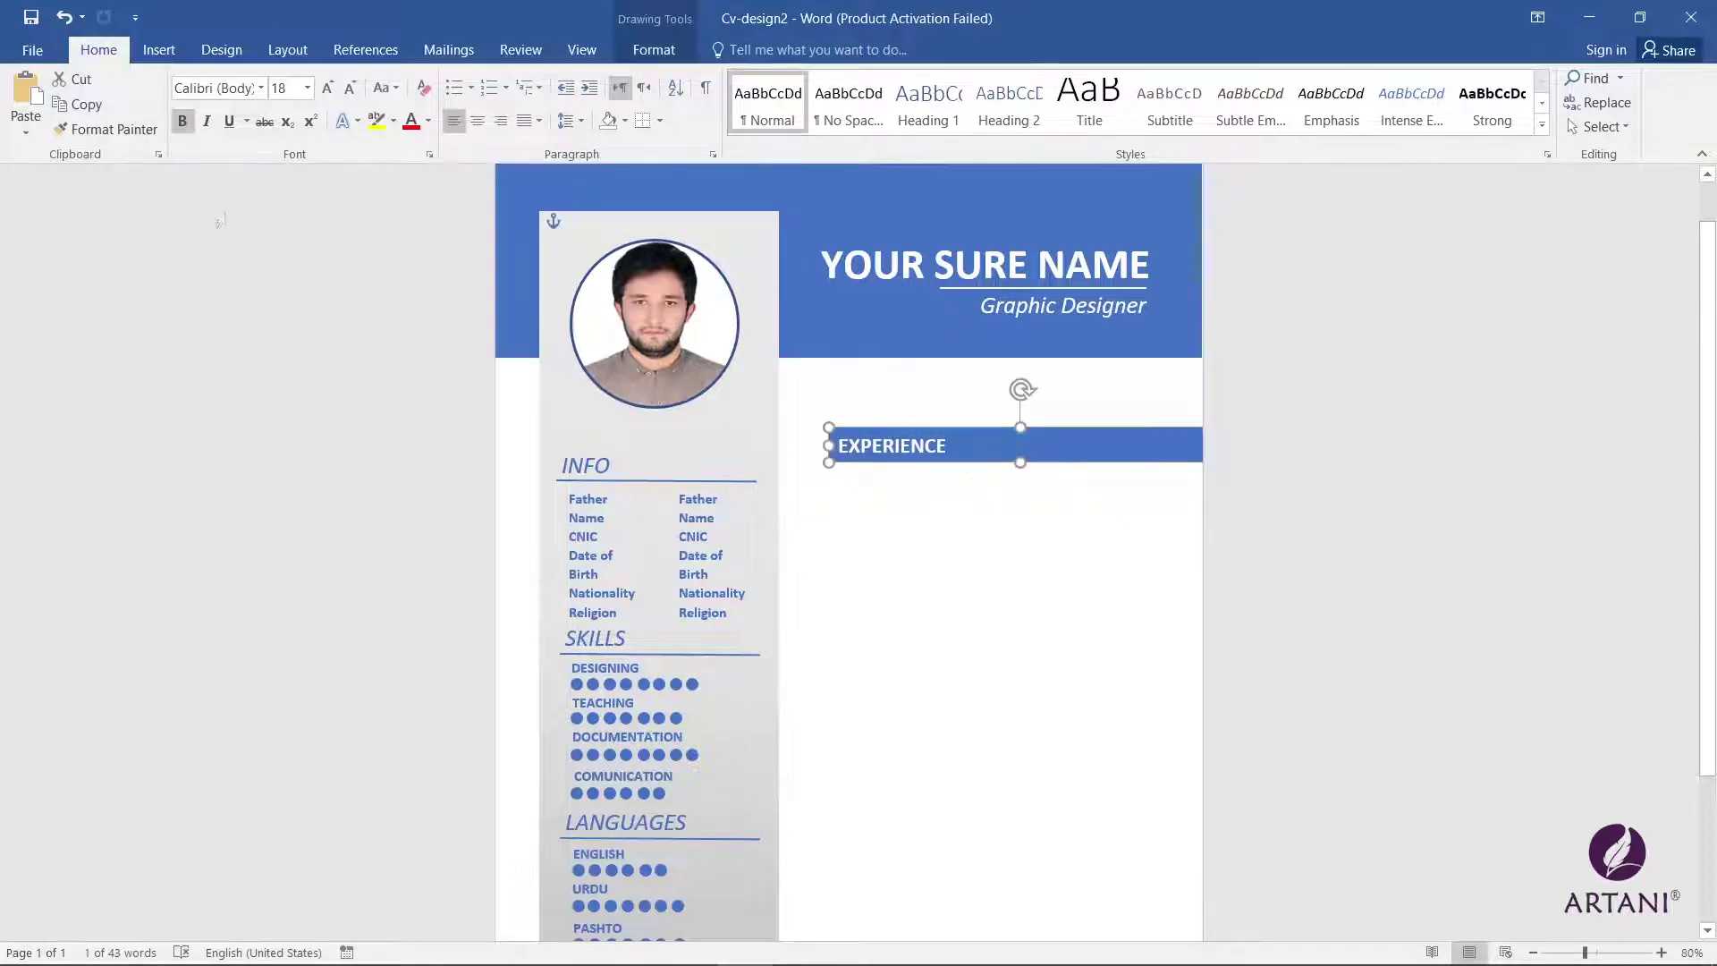
left_click(159, 50)
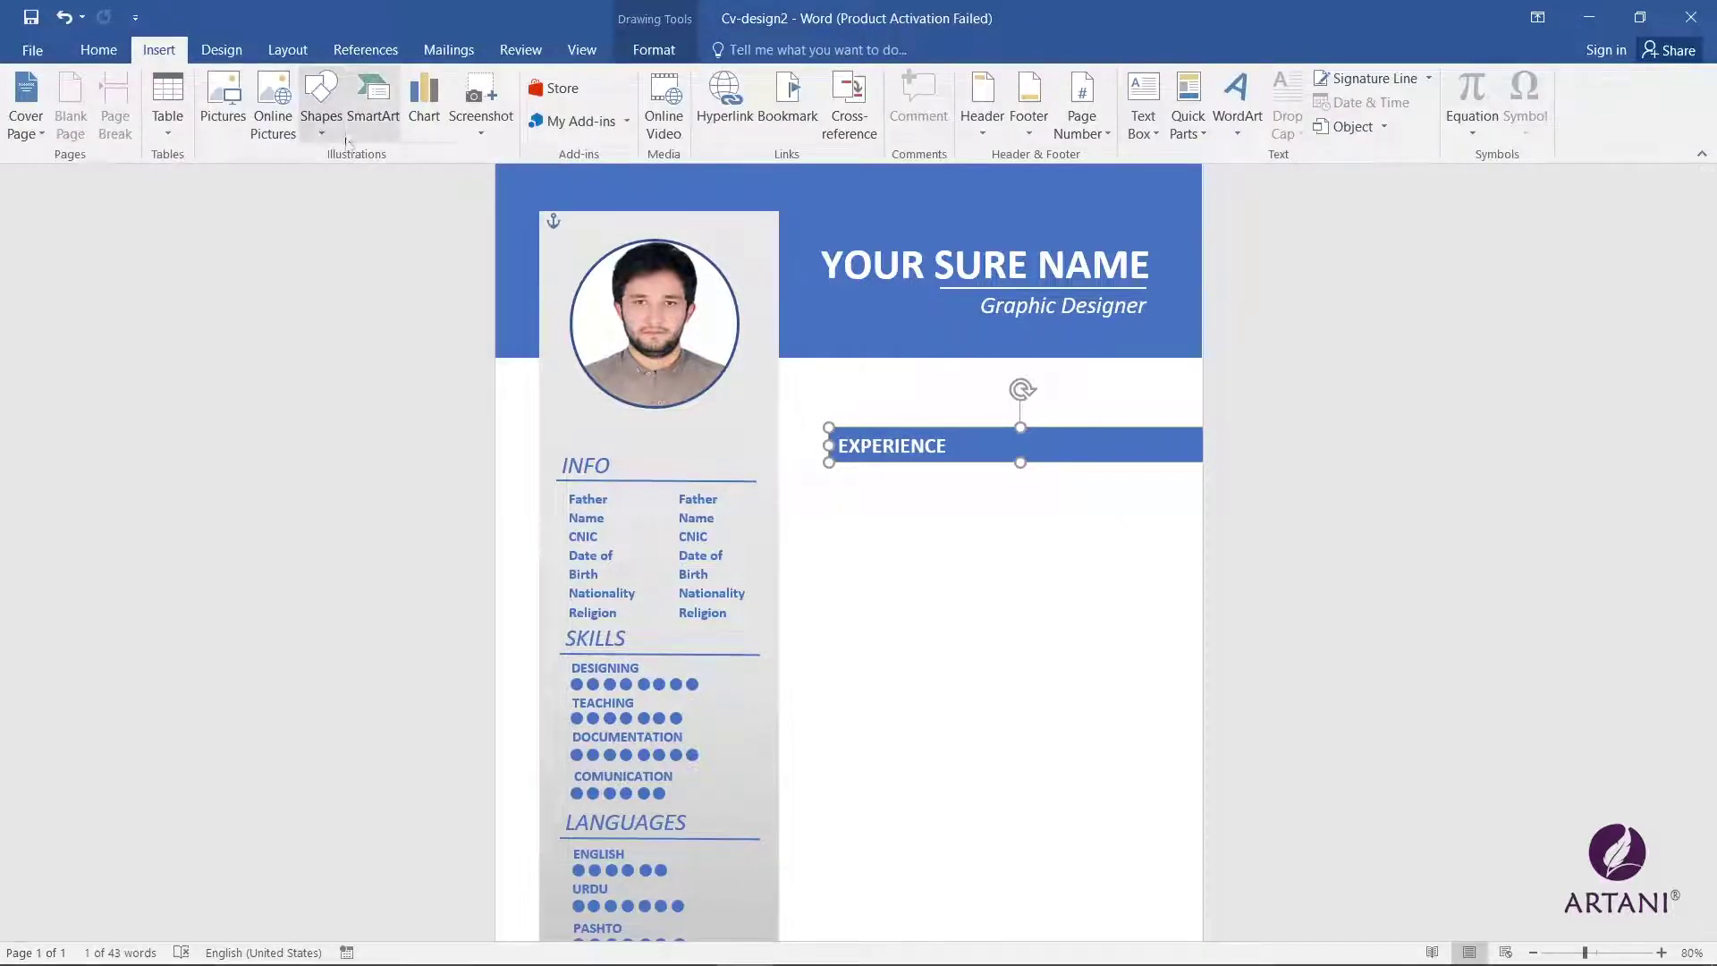
Step: Draw a no-fill text box below EXPERIENCE and type the '2020 – 2021 | Employer' line
left_click(320, 98)
left_click(312, 177)
left_click_drag(837, 469, 1023, 502)
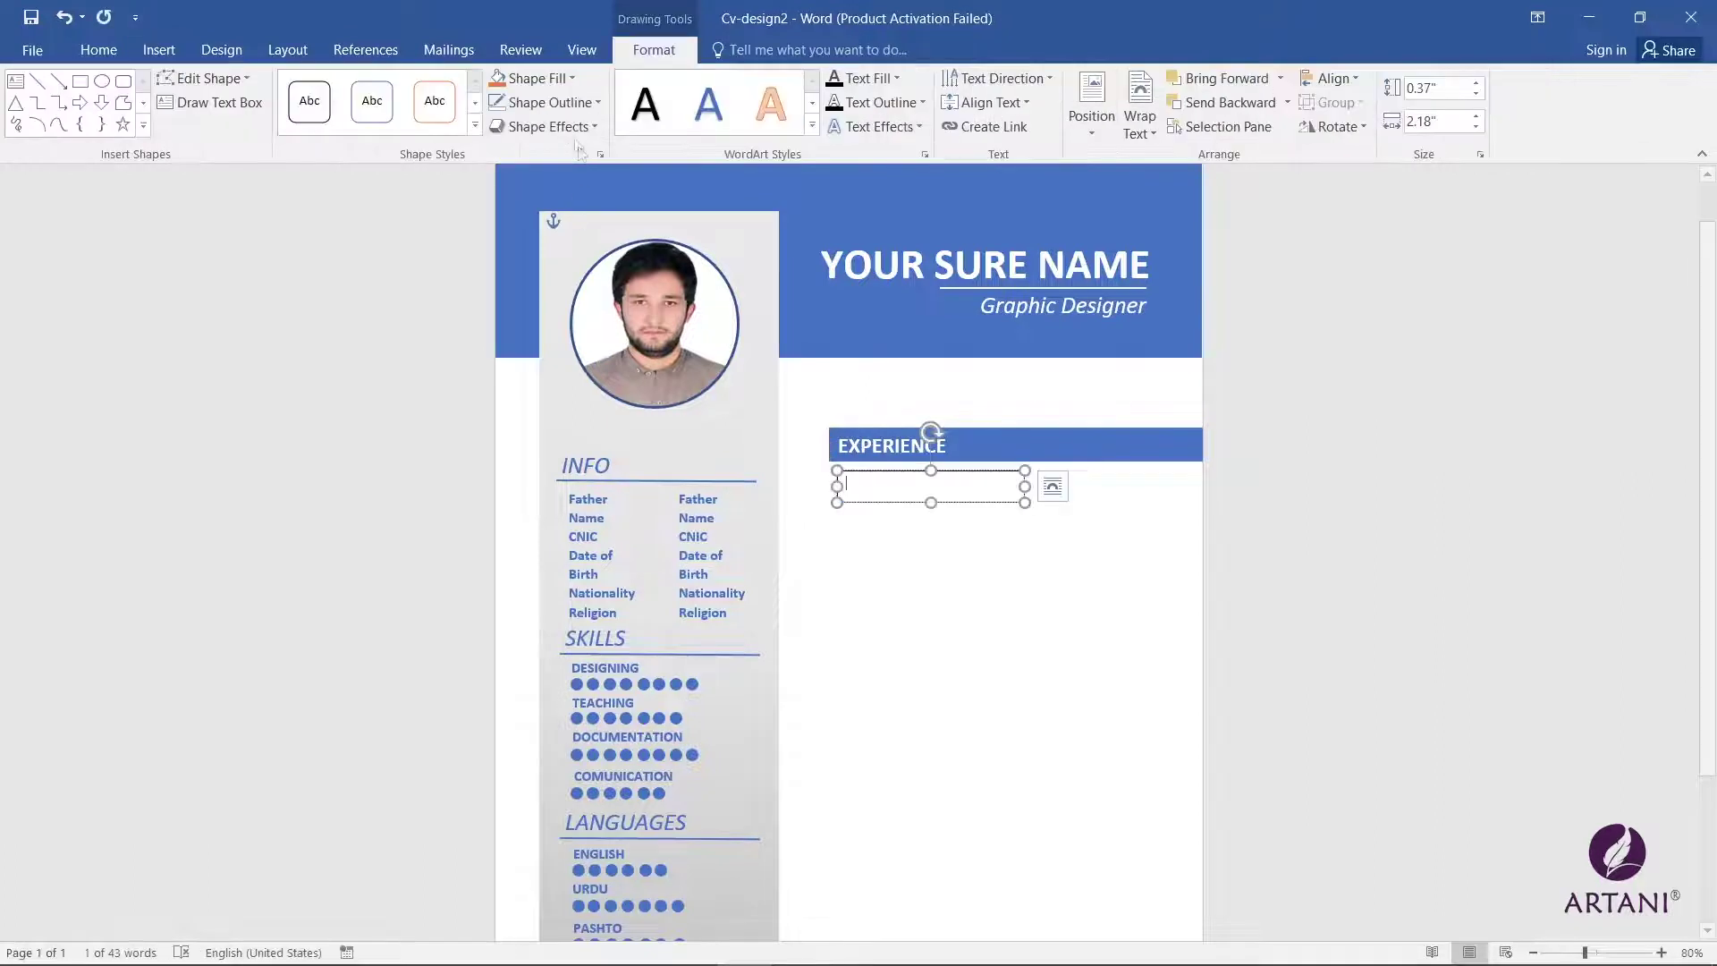
left_click(571, 79)
left_click(540, 268)
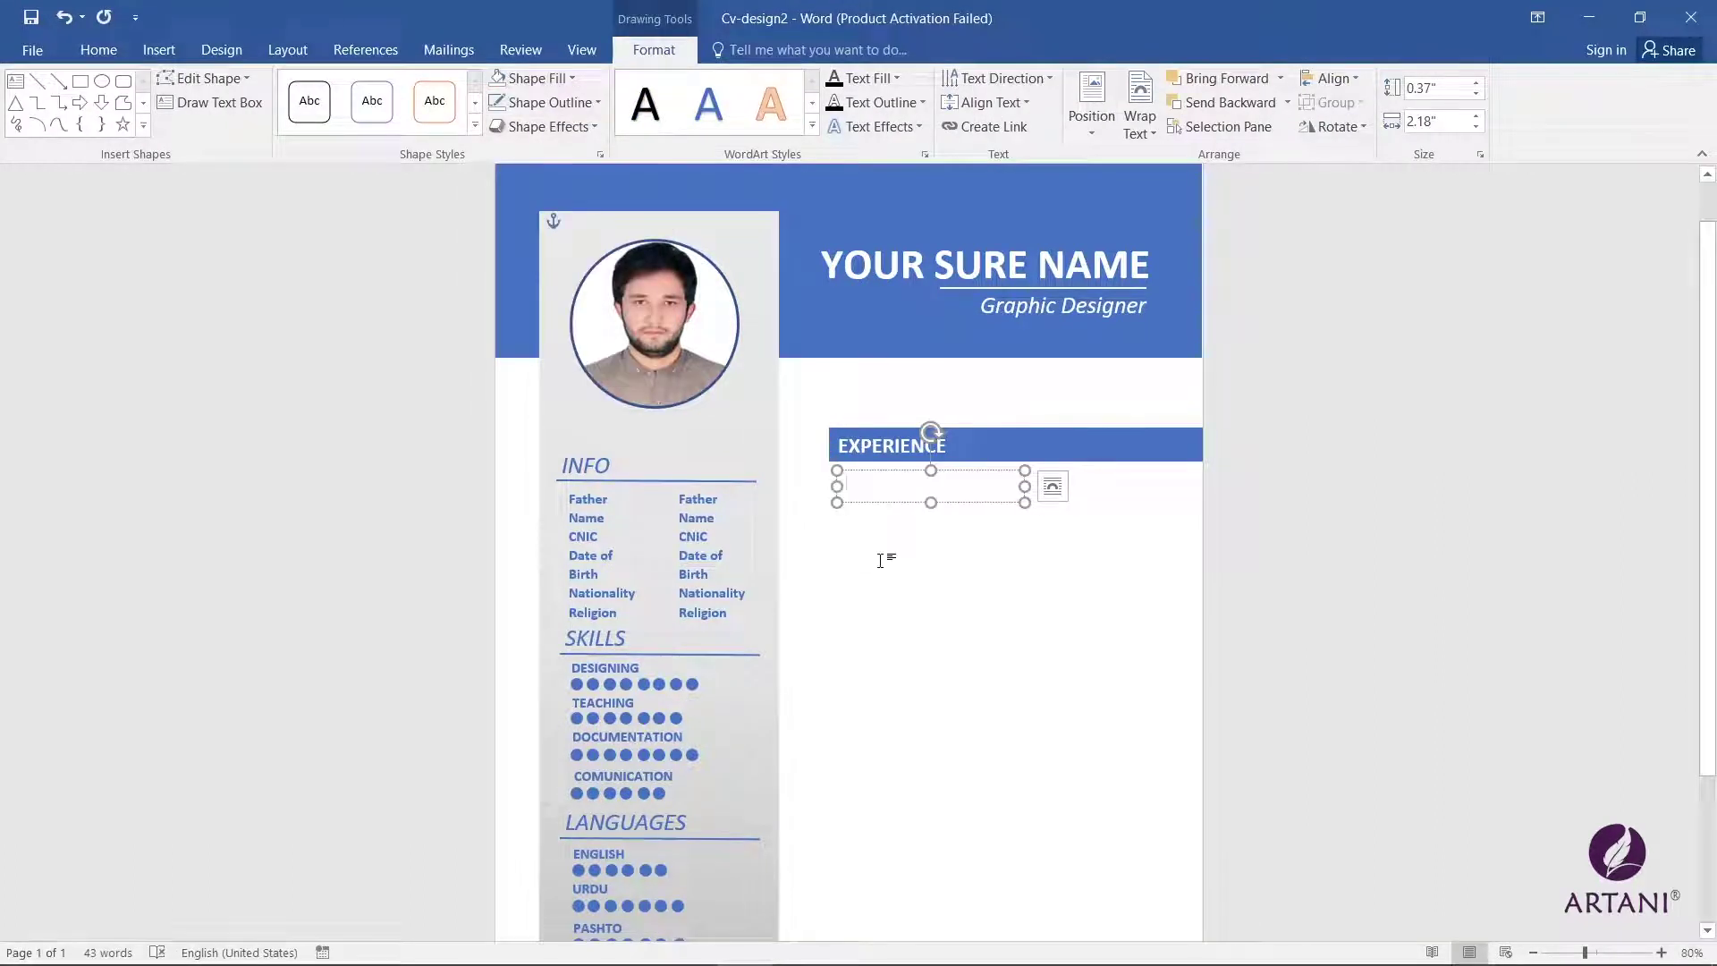
type("@")
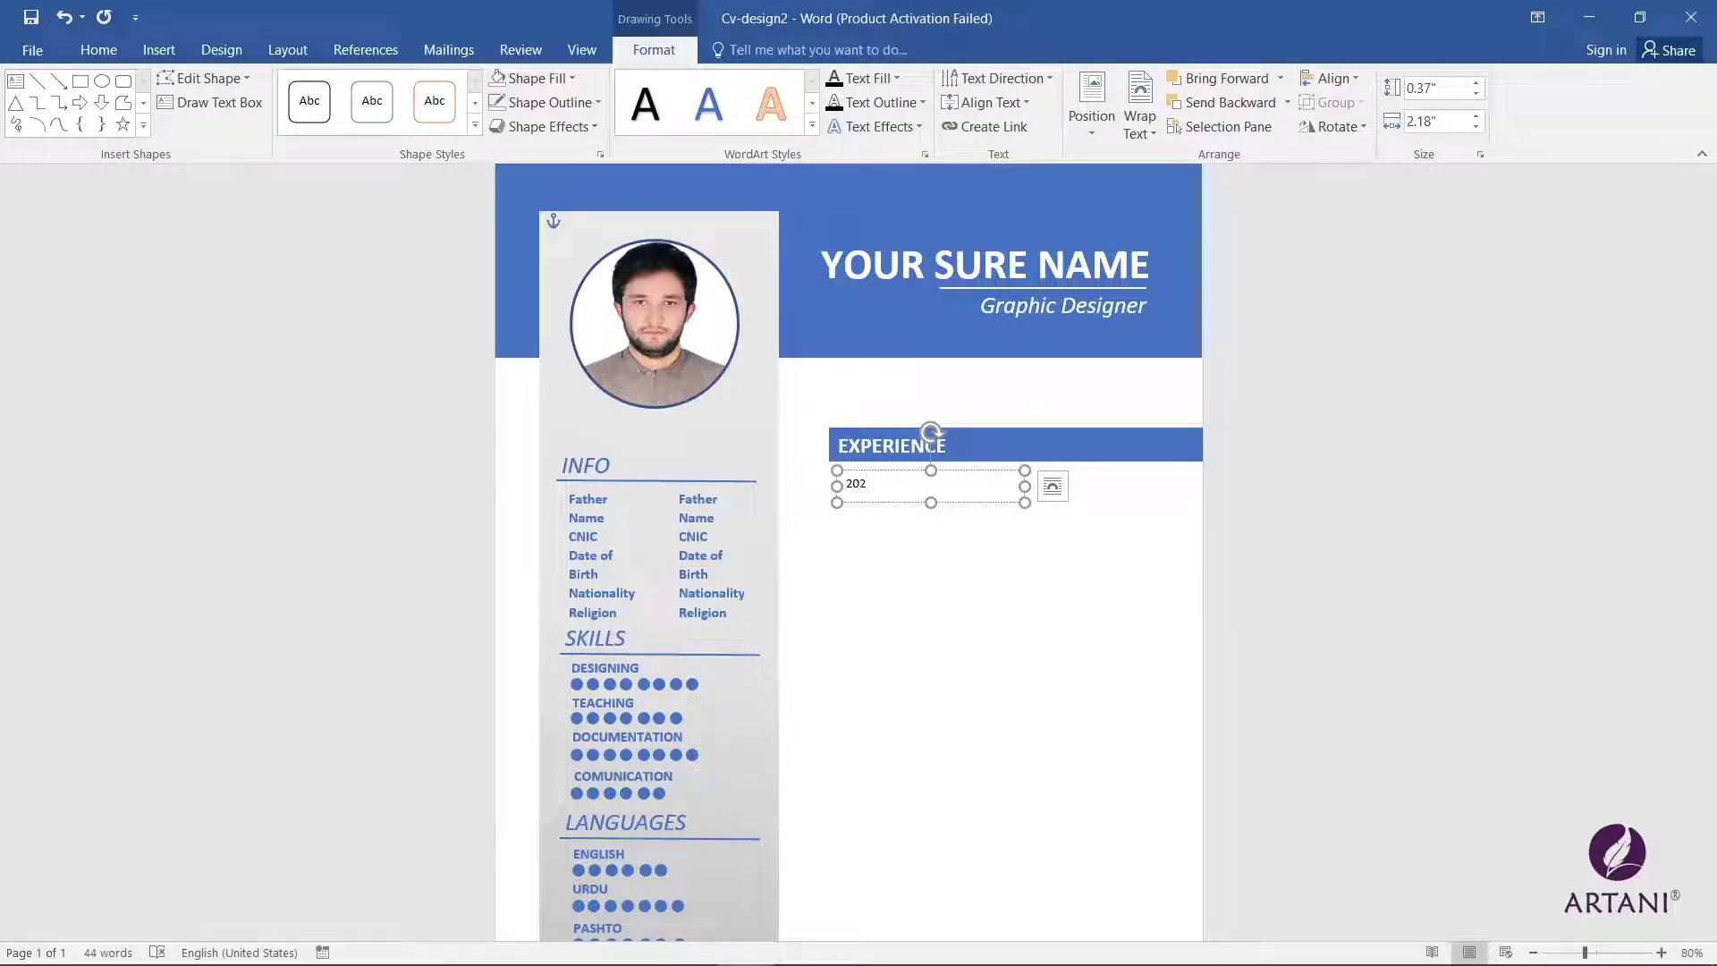
type("020 - 2021 | Employer")
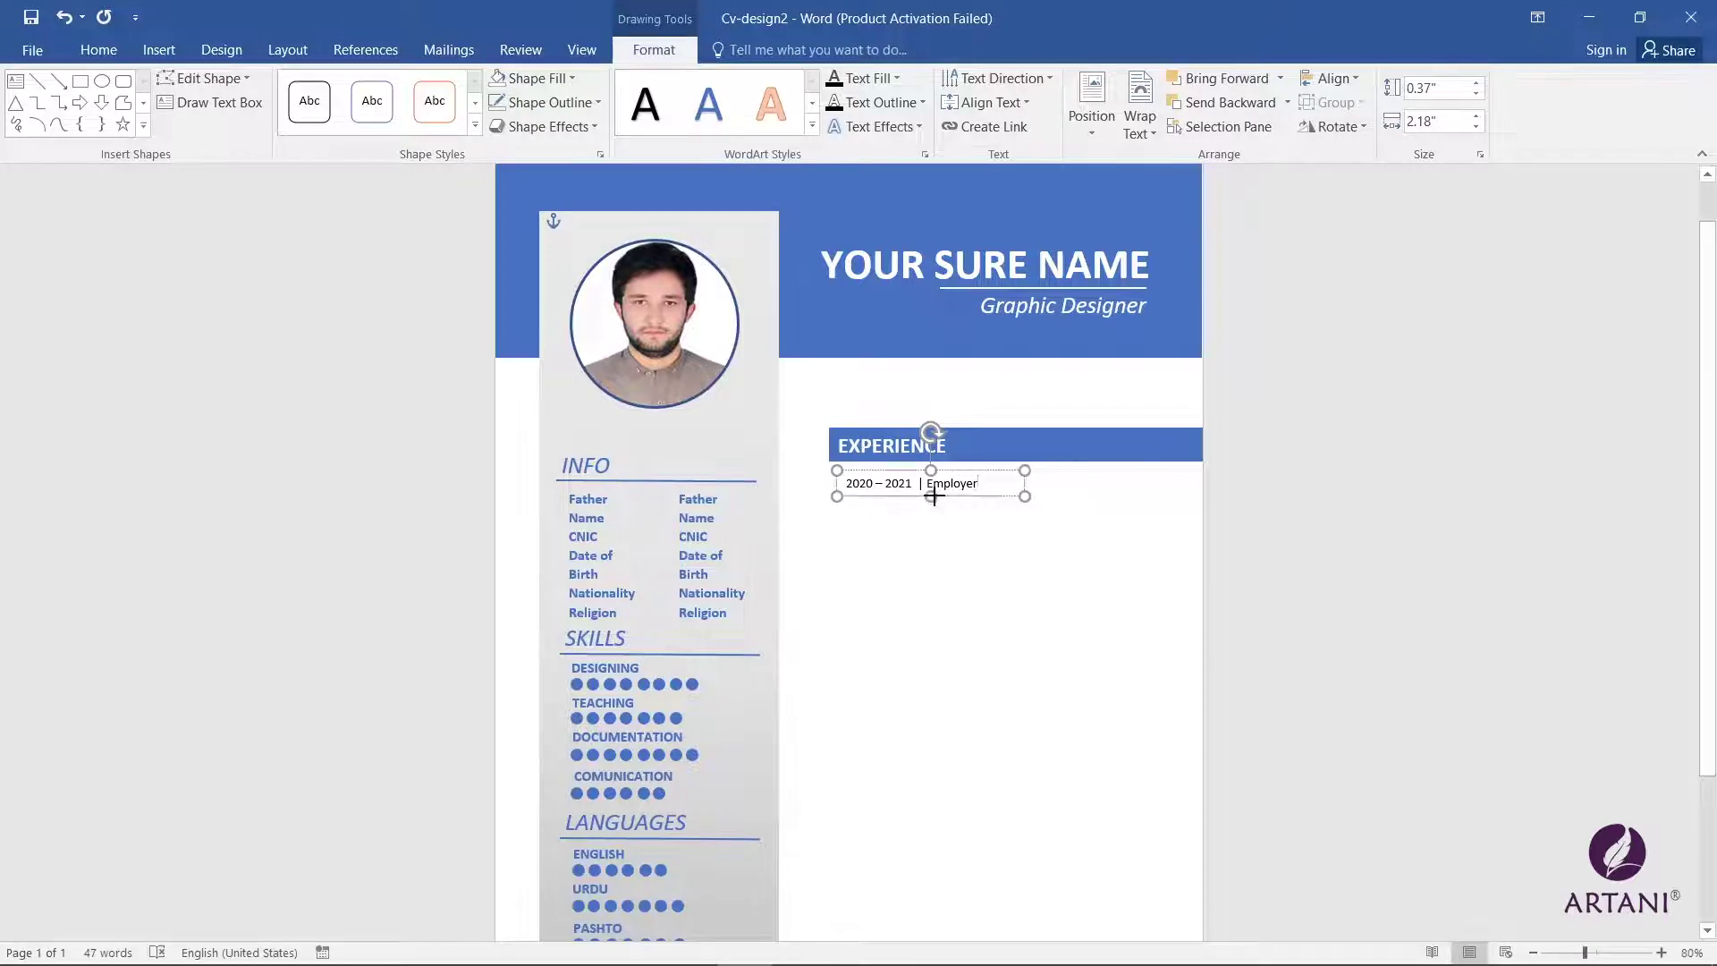
Step: Make the date line bold at 12 pt and nudge its box up and left
triple_click(884, 483)
left_click(98, 49)
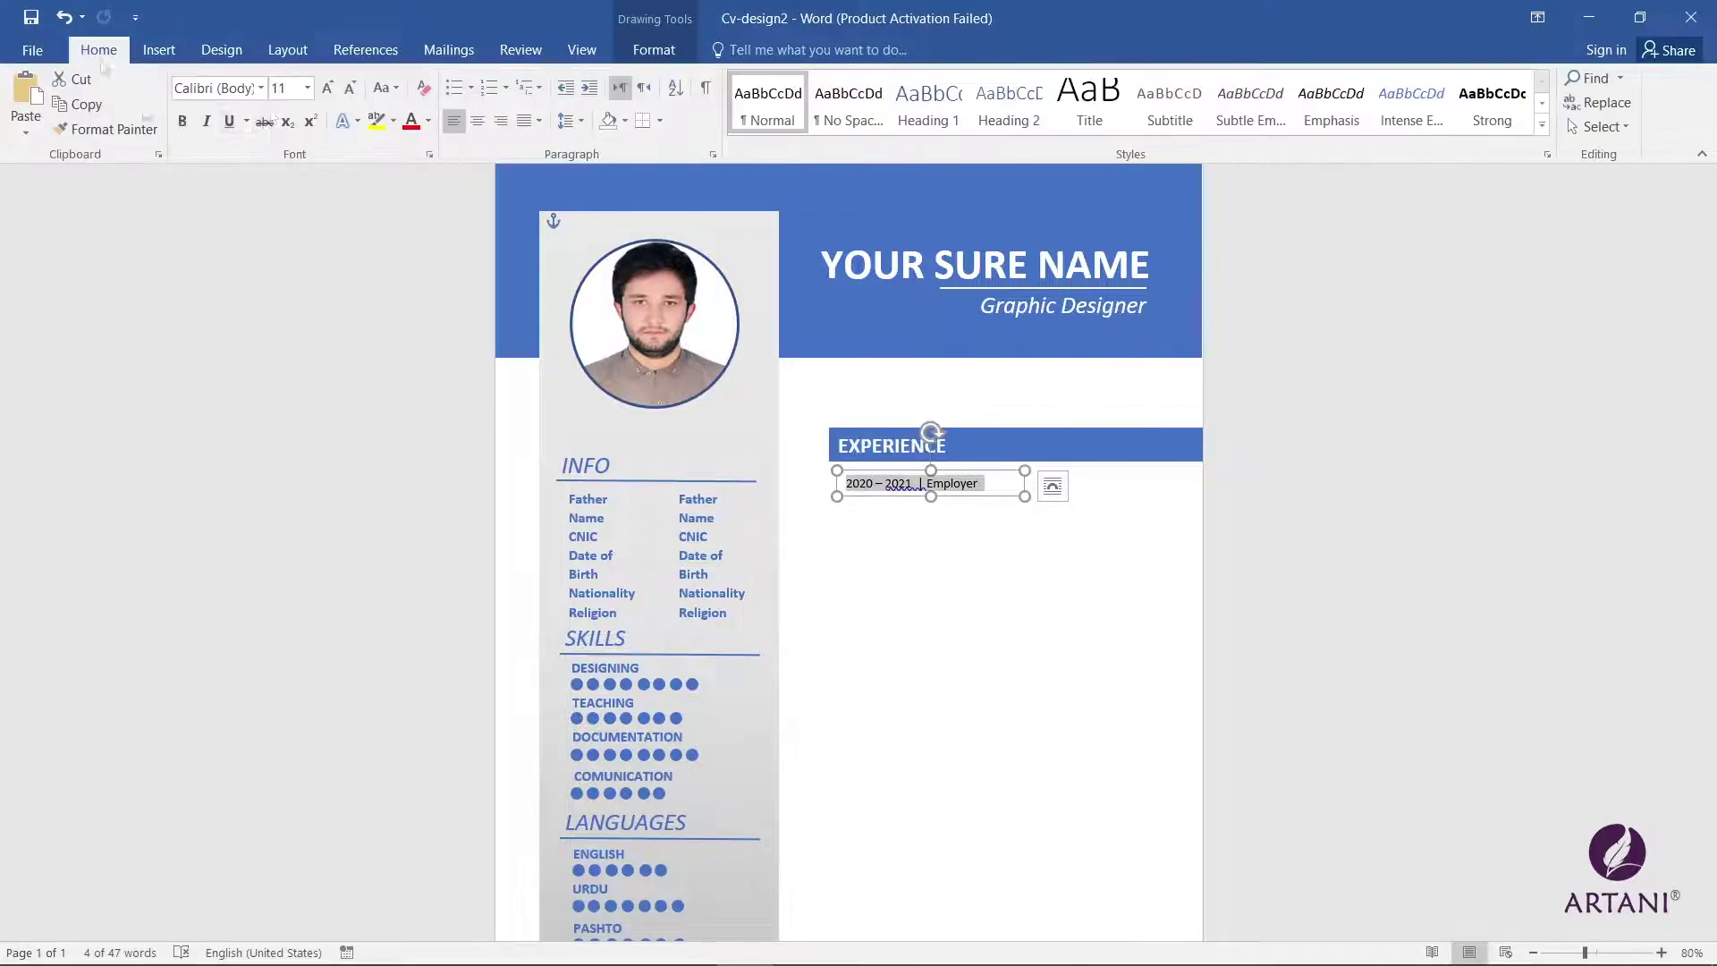
left_click(181, 119)
left_click(328, 88)
left_click(933, 501)
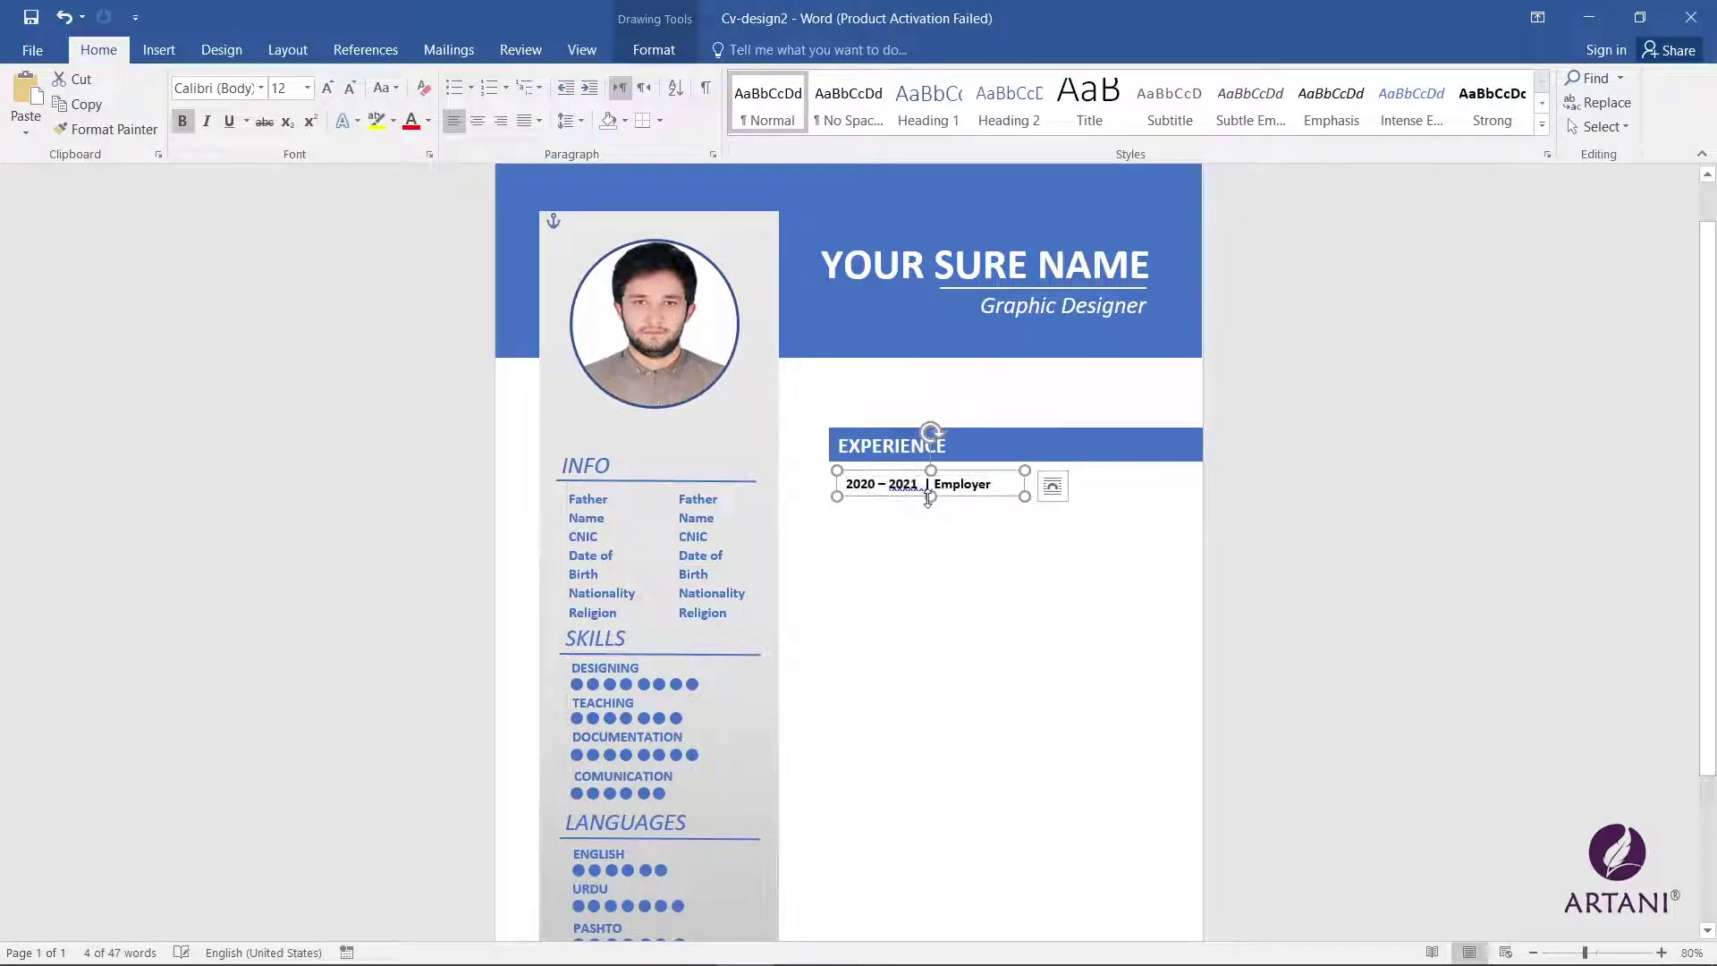
left_click(984, 608)
left_click(905, 484)
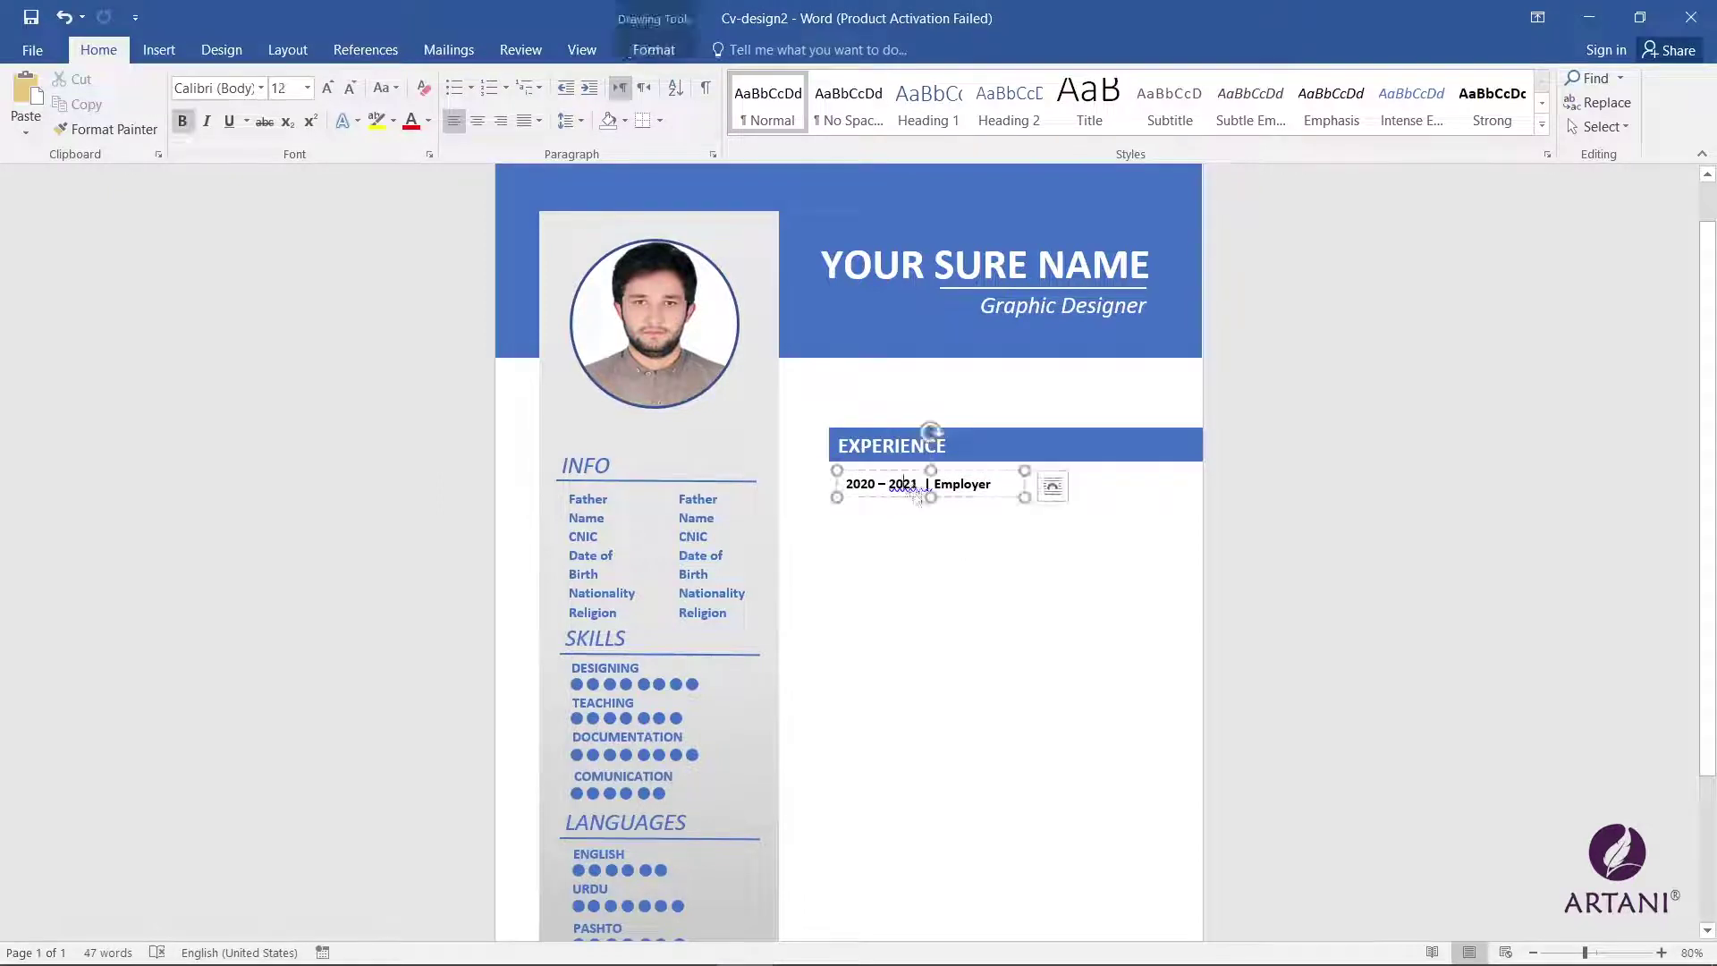
left_click_drag(899, 474, 892, 467)
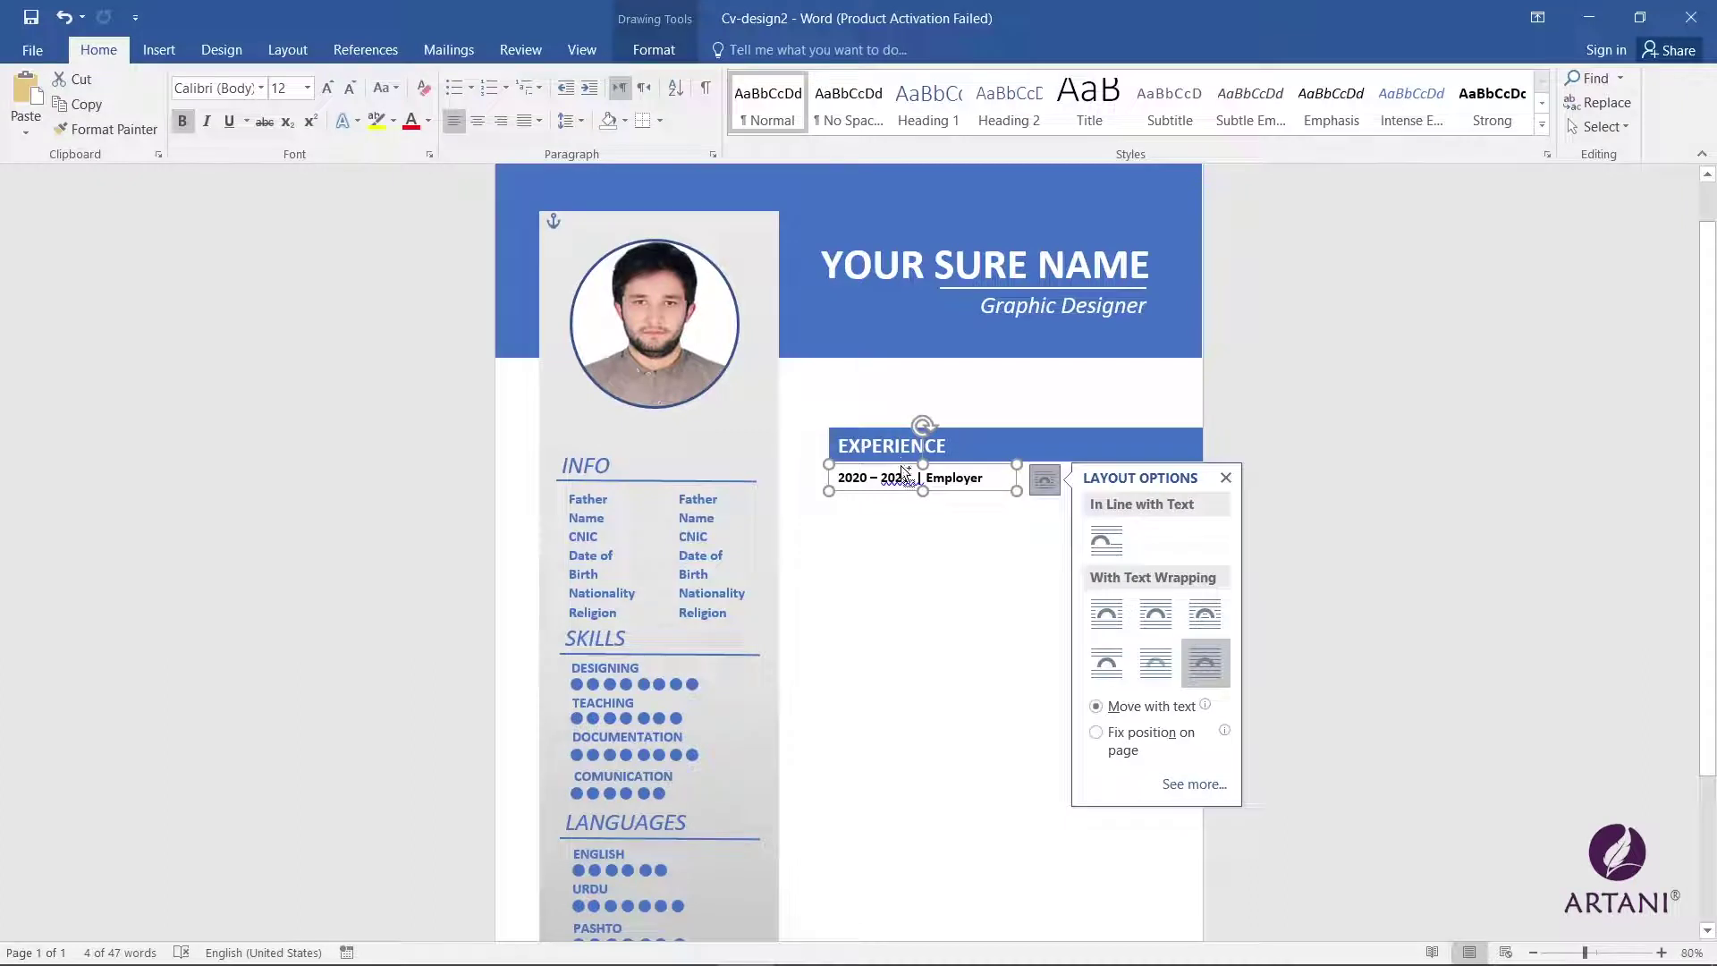
Step: Duplicate the entry box below, enlarge it and fill it with an =rand(1) sample paragraph
left_click_drag(902, 460, 903, 485, "ctrl")
left_click(901, 501, "shift")
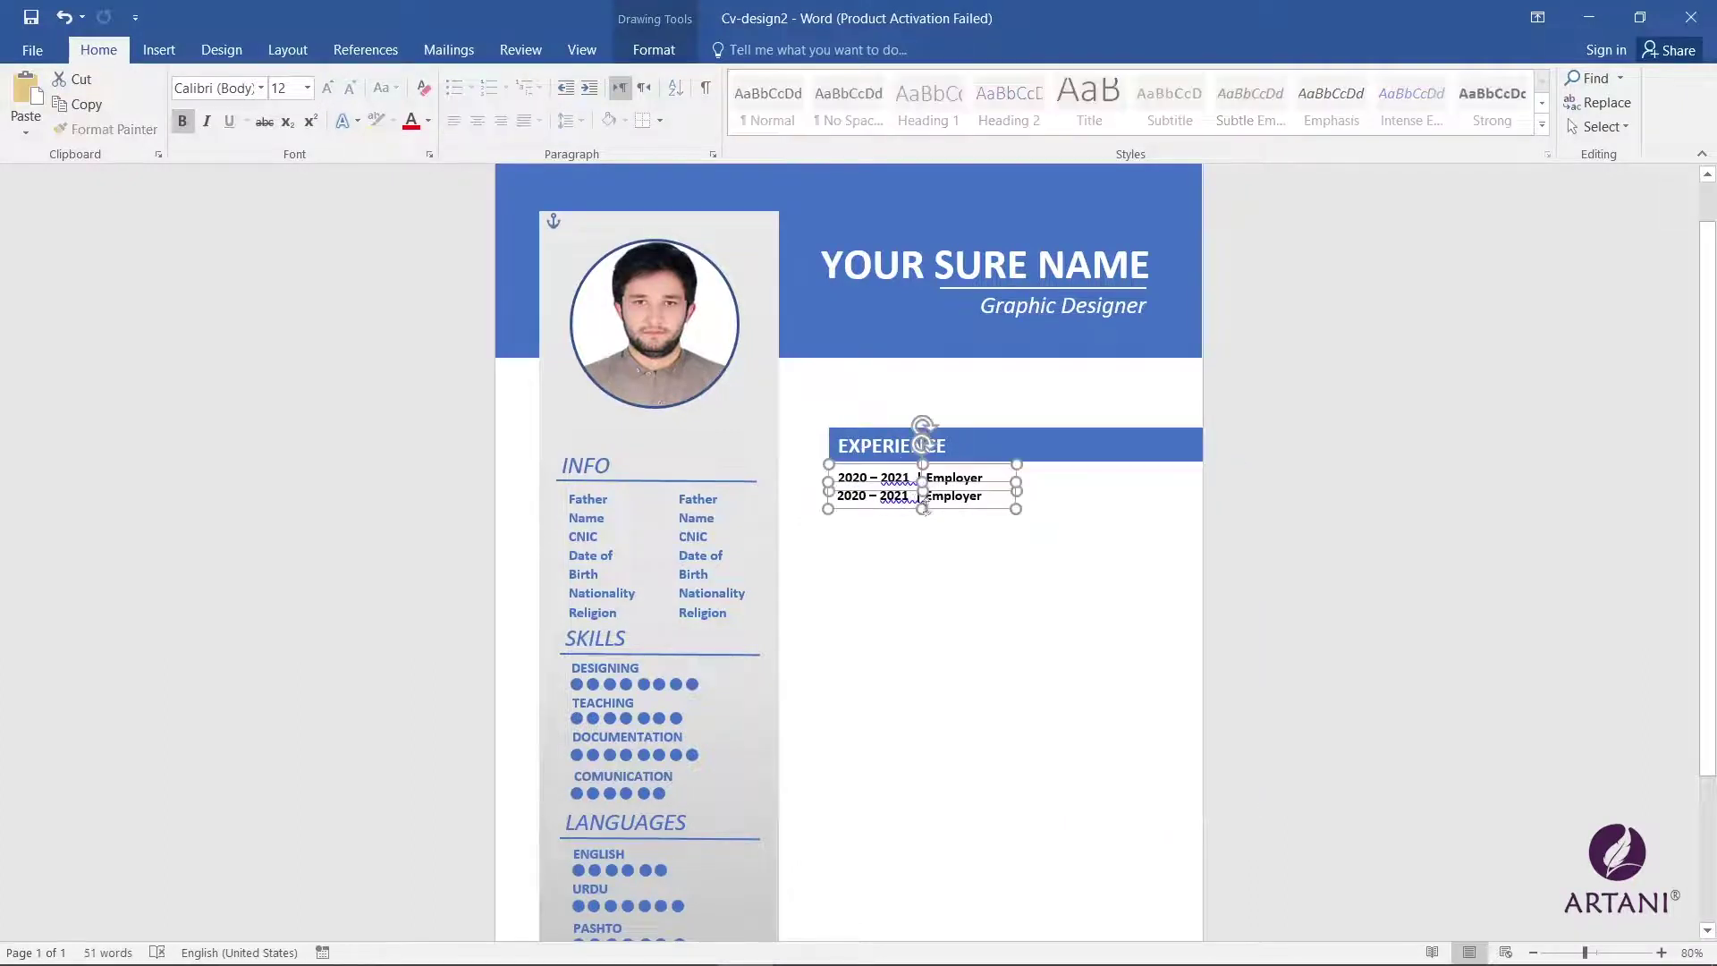
left_click(923, 506)
left_click_drag(921, 509, 921, 537)
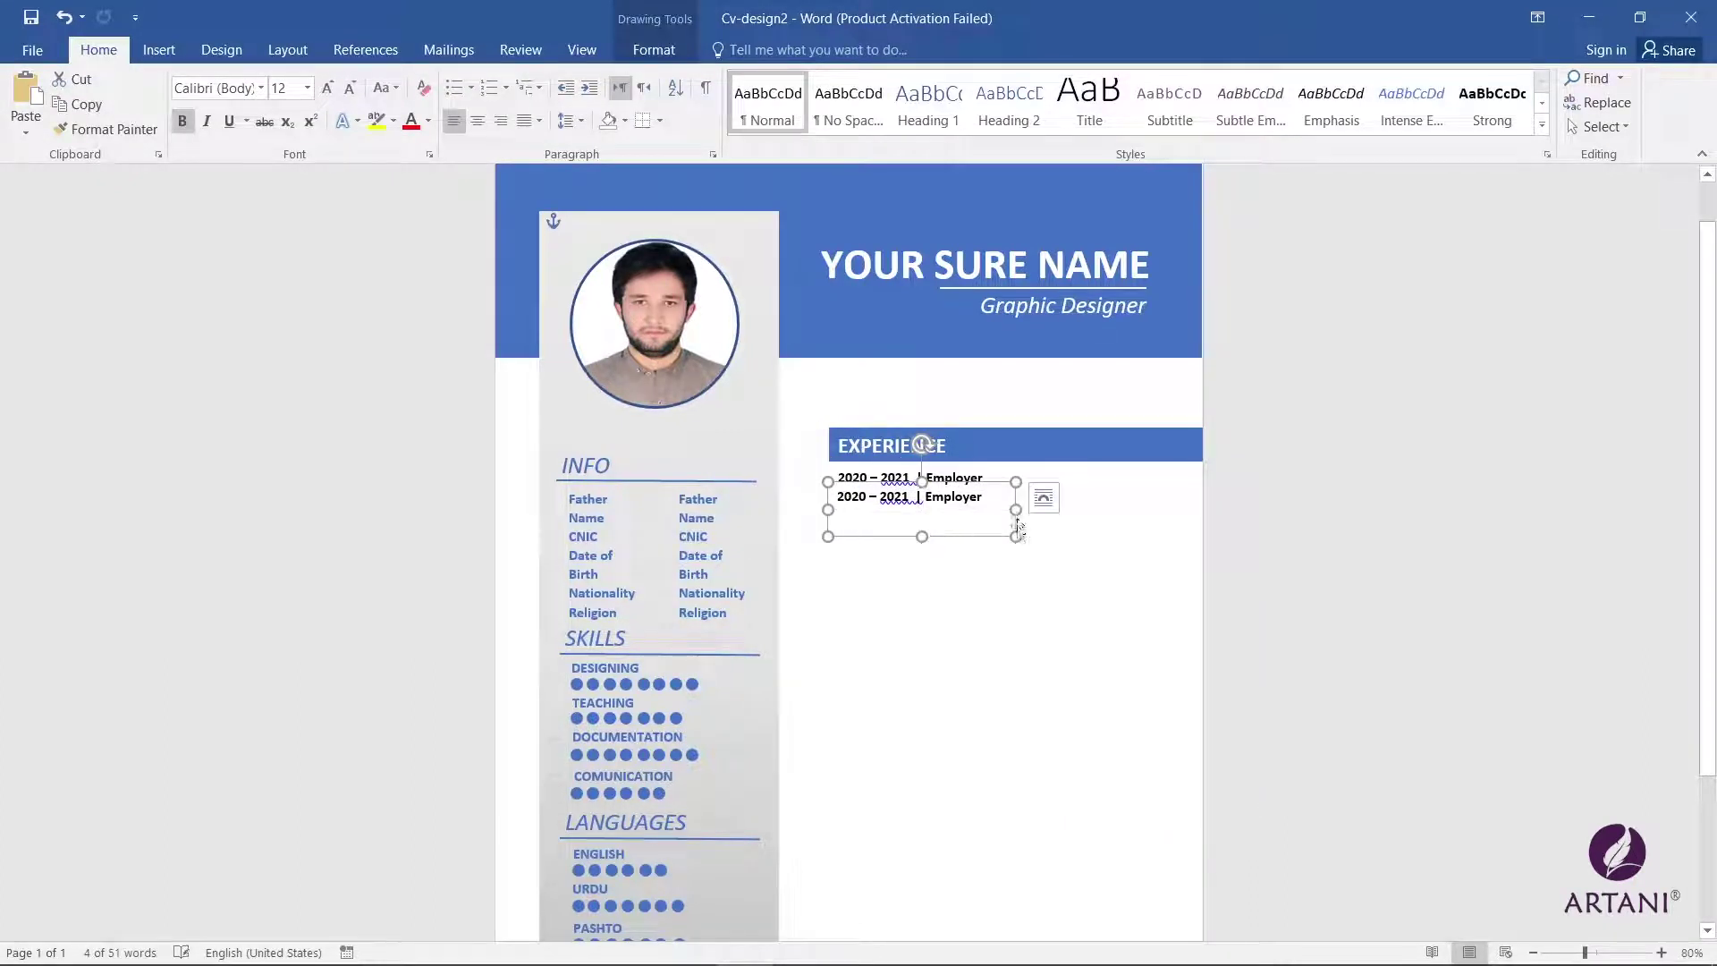
left_click_drag(1015, 510, 1187, 510)
triple_click(909, 496)
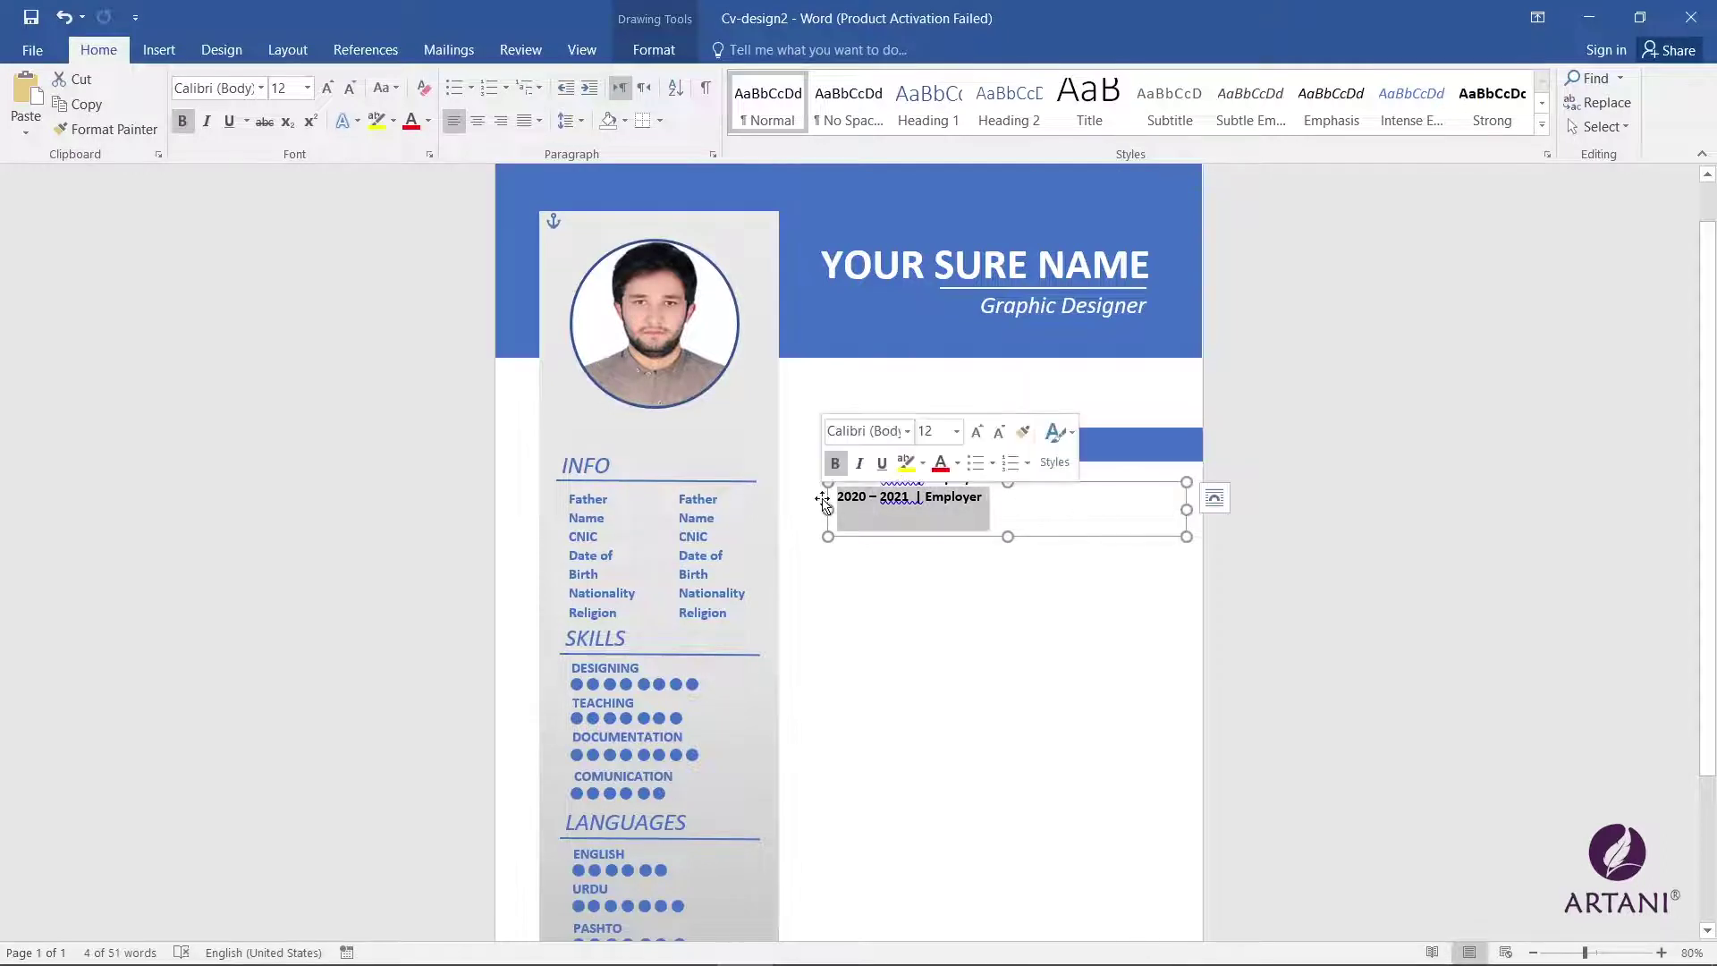
type("=rand(1)")
key("Return")
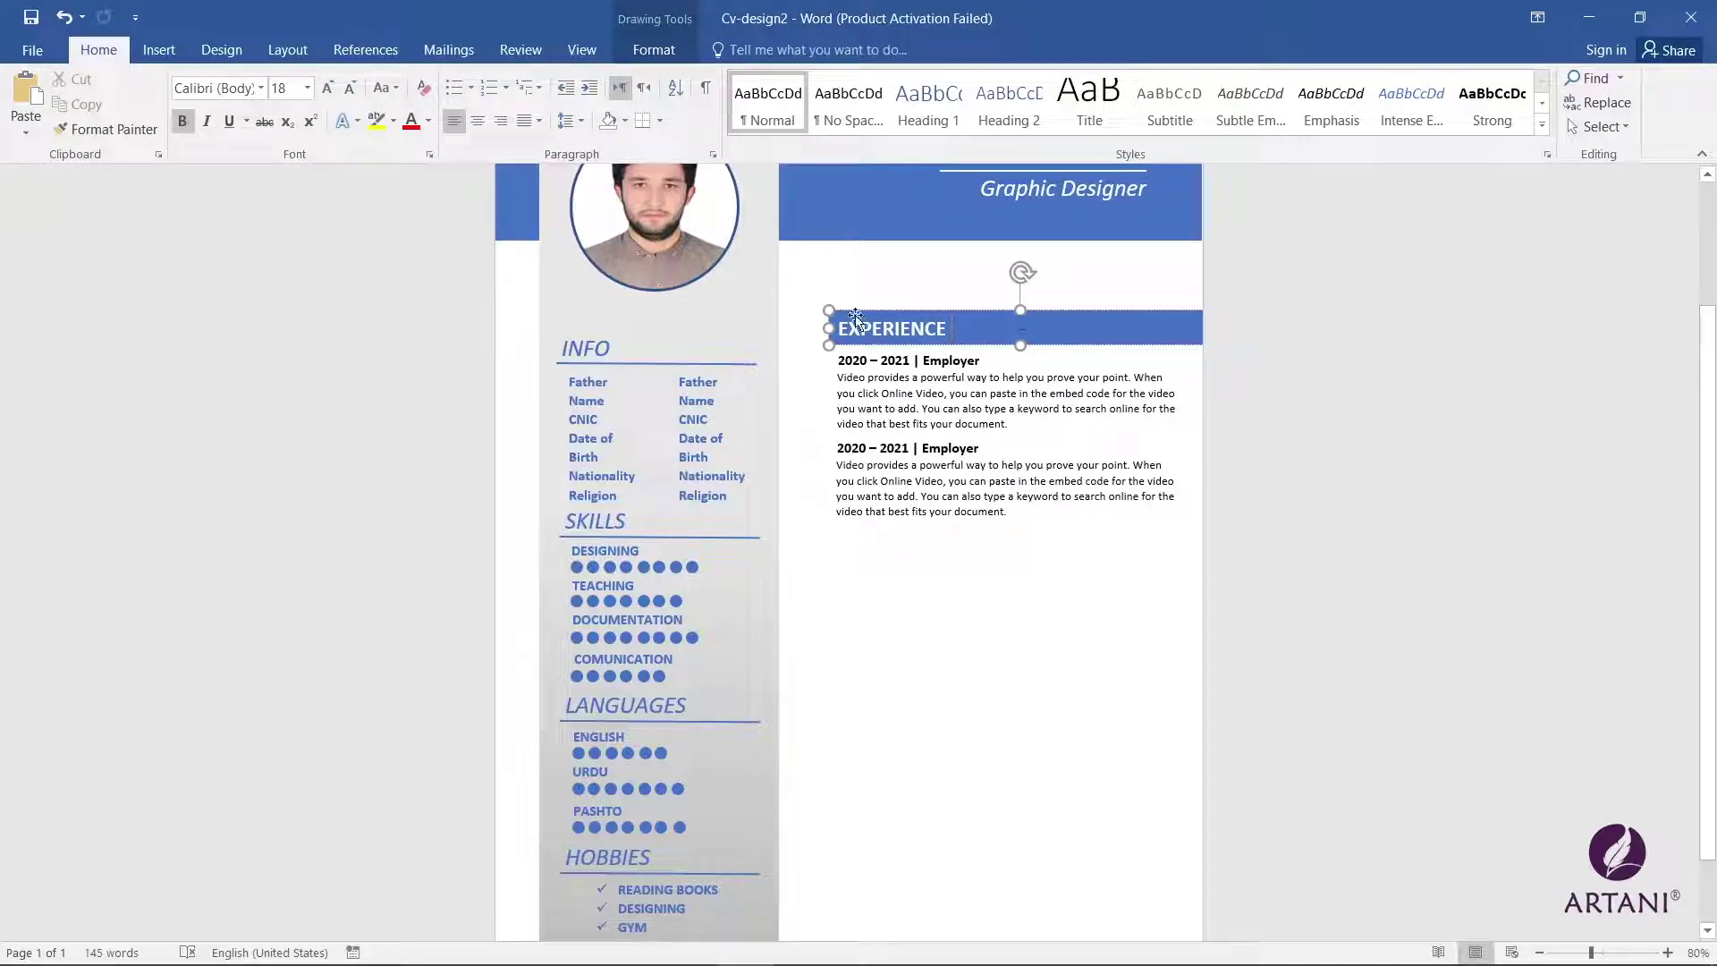
Step: Duplicate the EXPERIENCE bar below the entries and rename it EDUCATION
left_click_drag(855, 320, 888, 522)
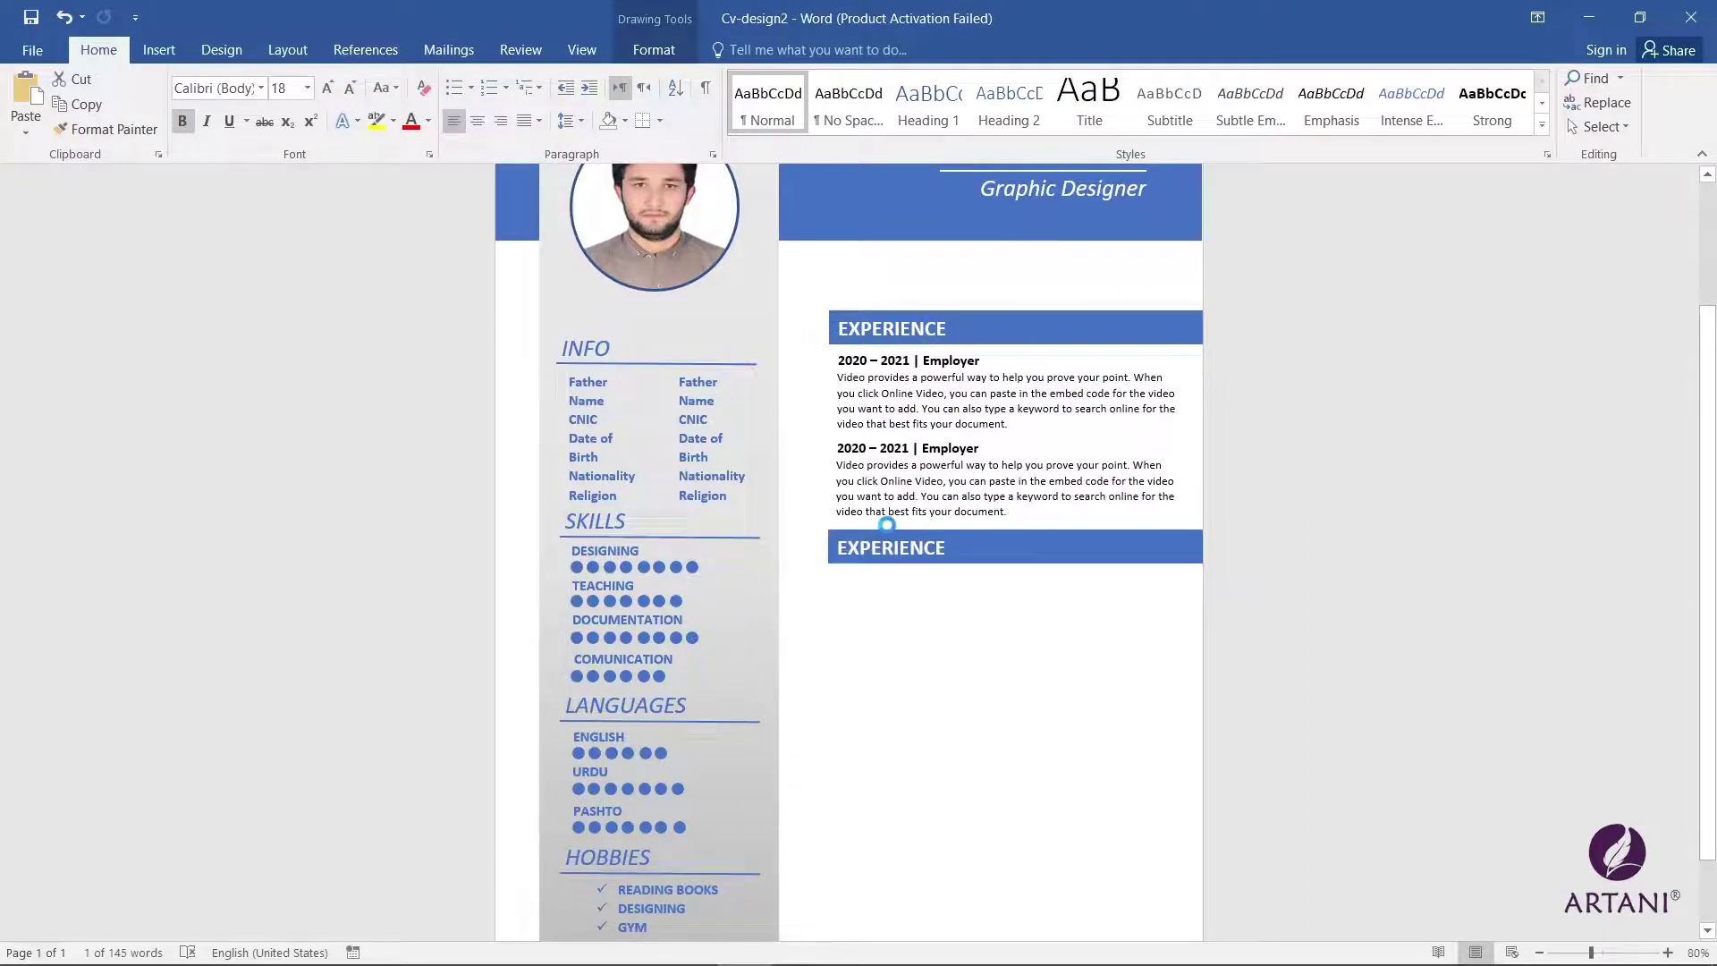
double_click(894, 545)
type("EDUCATION")
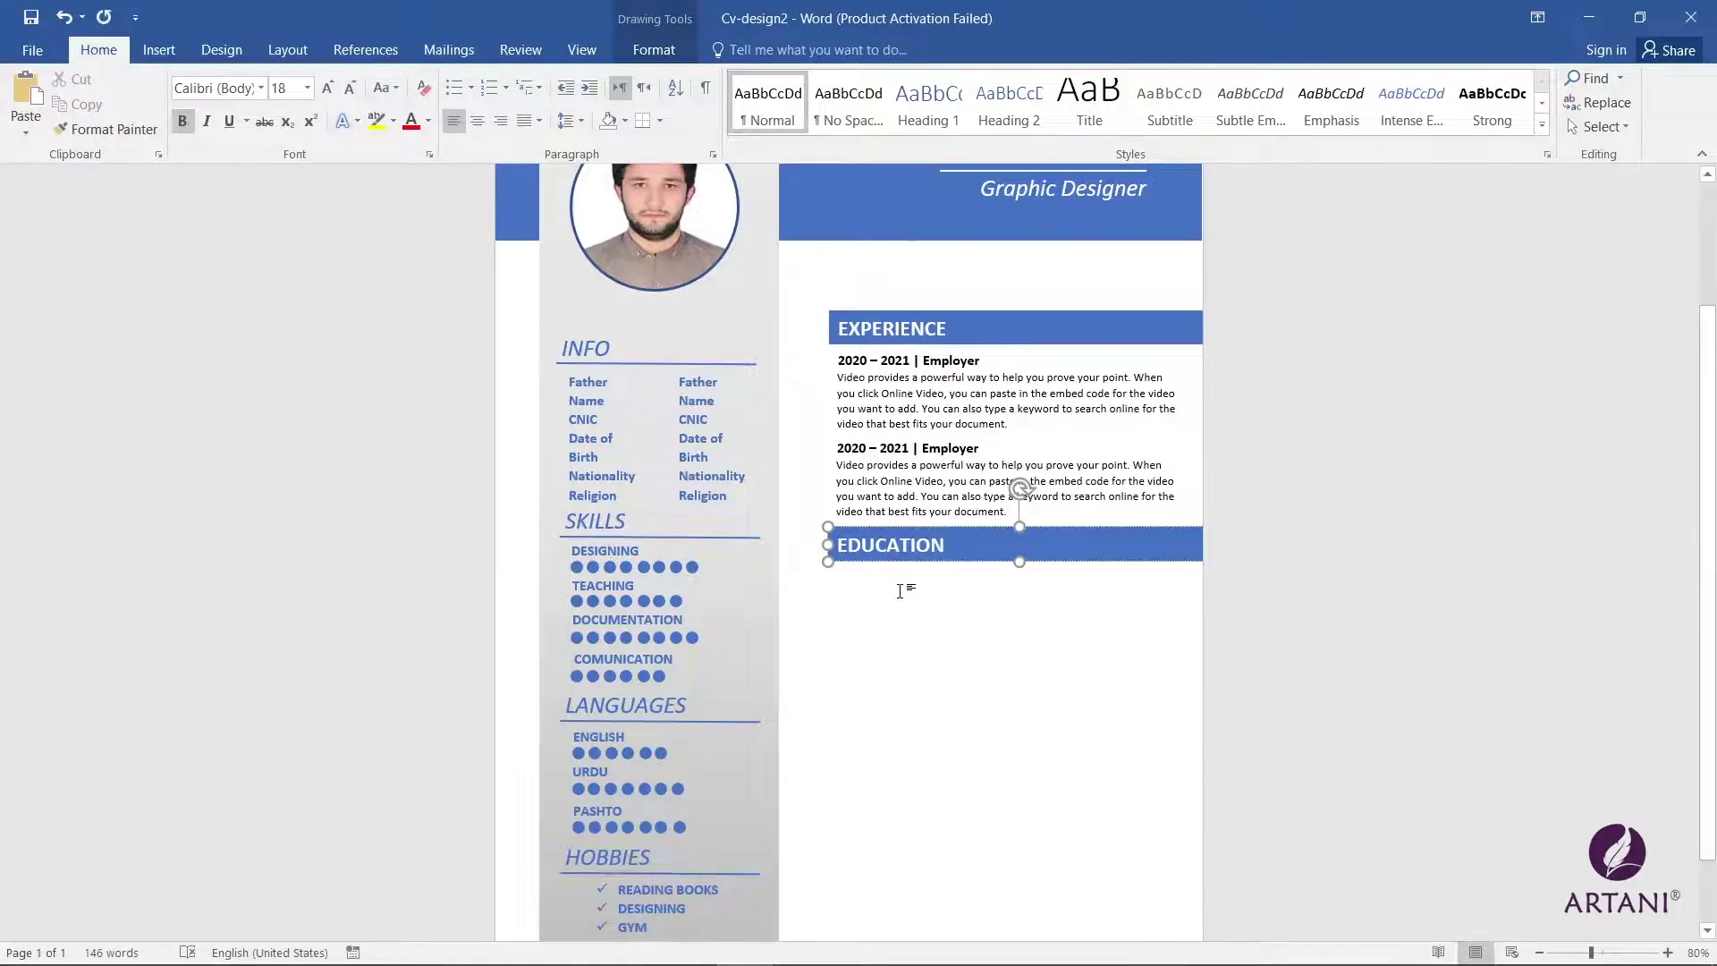
scroll(905, 586, "down", 2)
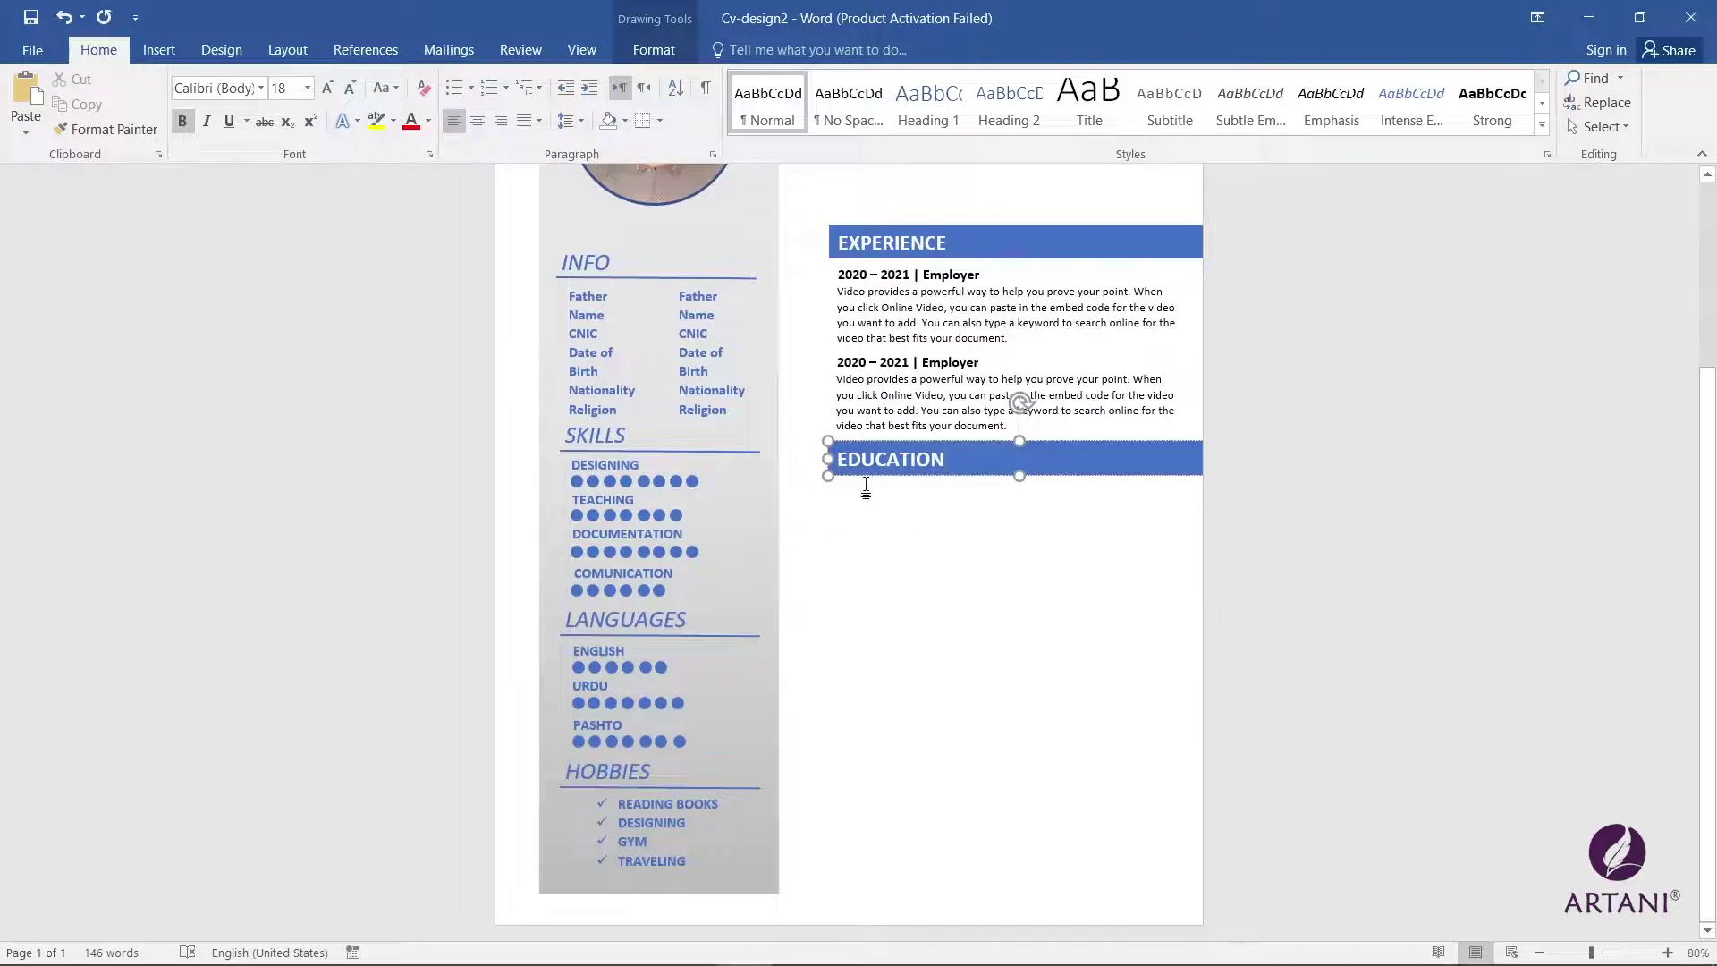
Step: Copy a date box under EDUCATION and change it to 2020 – 2022
left_click(894, 275)
left_click_drag(894, 275, 916, 492)
key("BackSpace")
key("BackSpace")
key("BackSpace")
key("BackSpace")
key("BackSpace")
type("2020 – 2022")
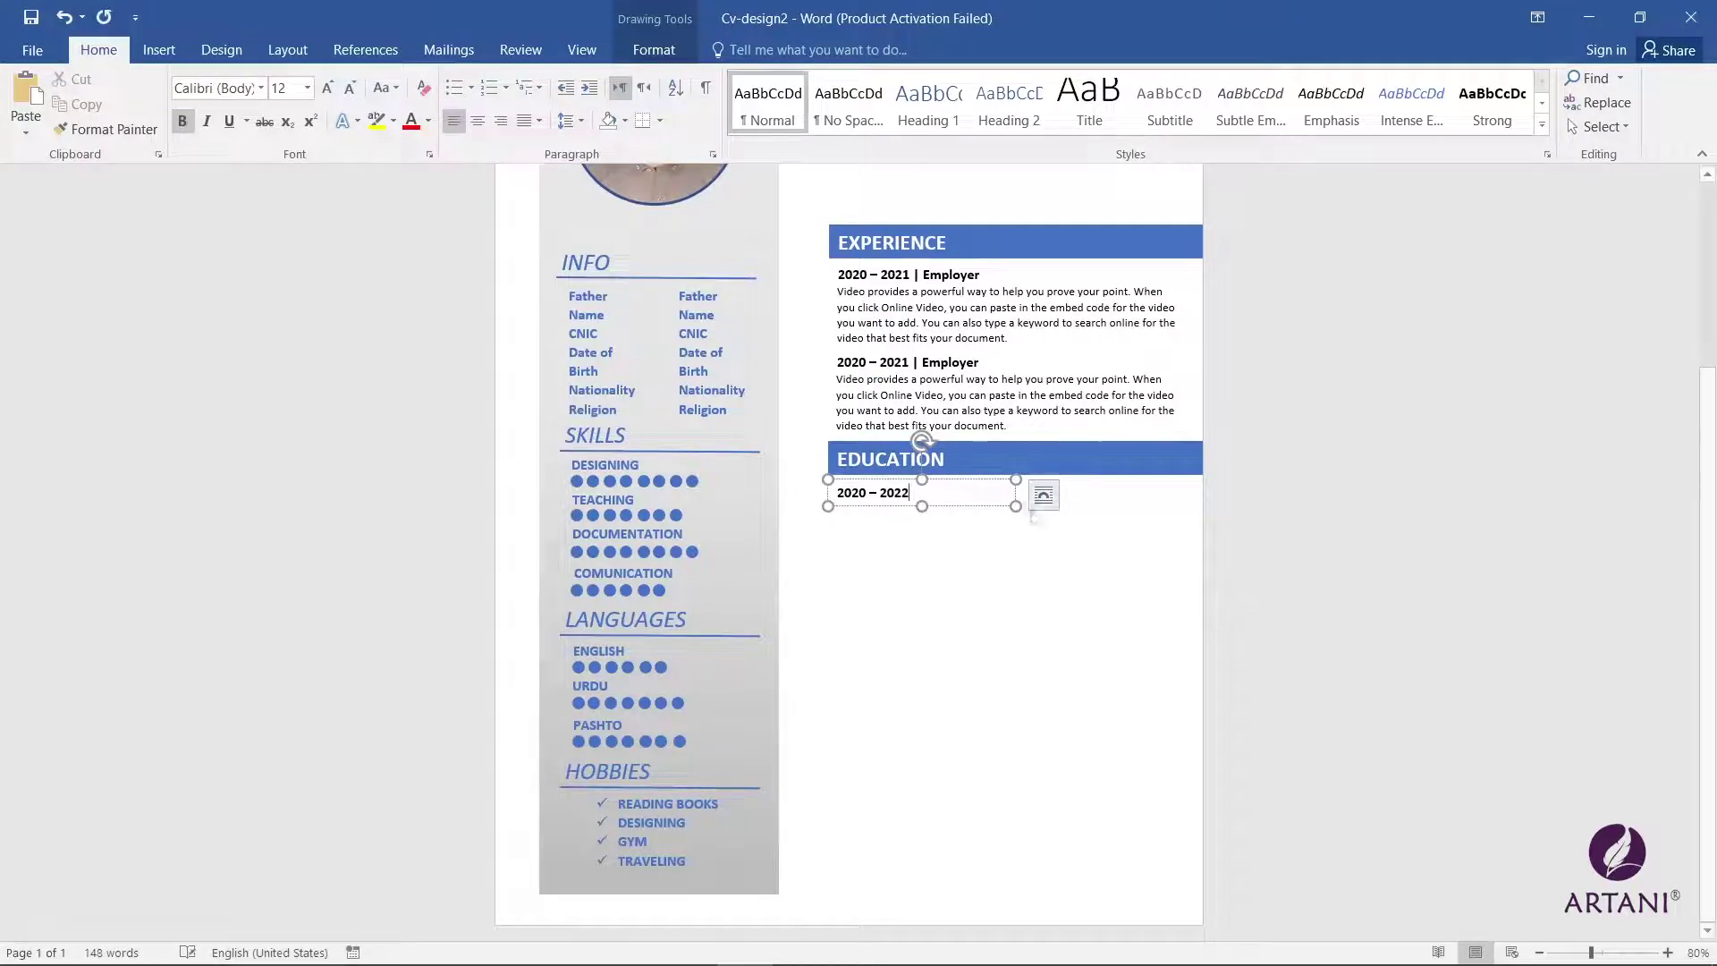
left_click(937, 493)
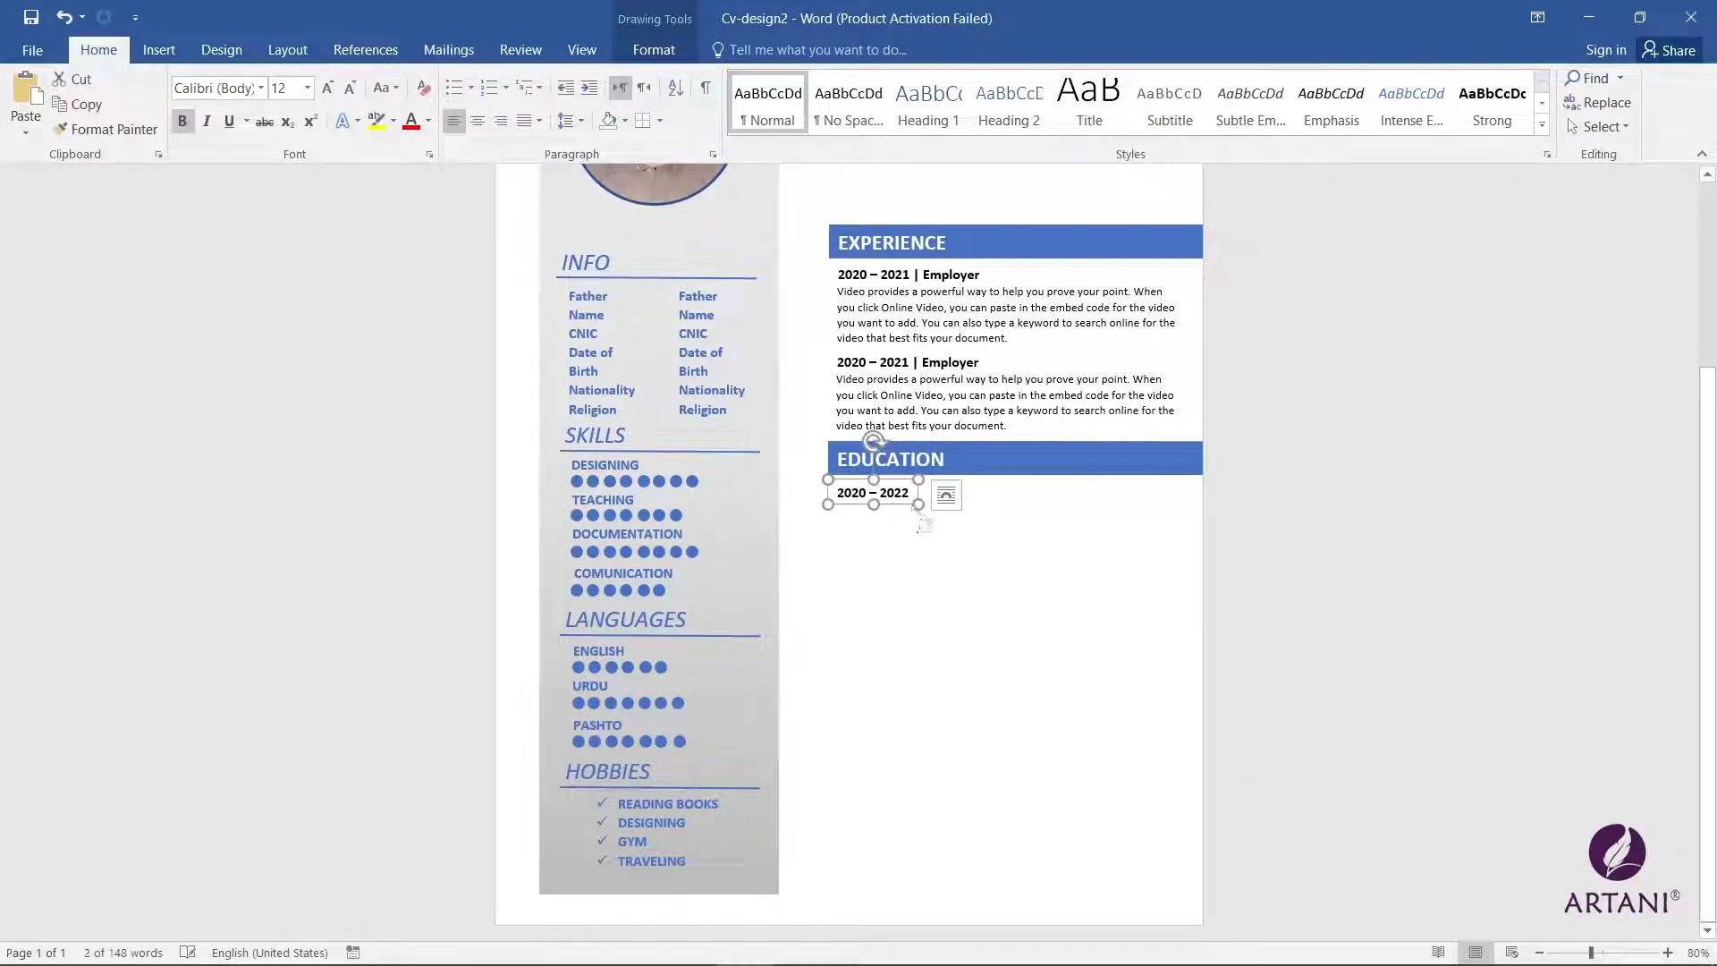
scroll(930, 538, "up", 1)
scroll(930, 538, "down", 1)
Step: Draw a thick vertical line beside the date and copy the date box to its right
left_click(158, 50)
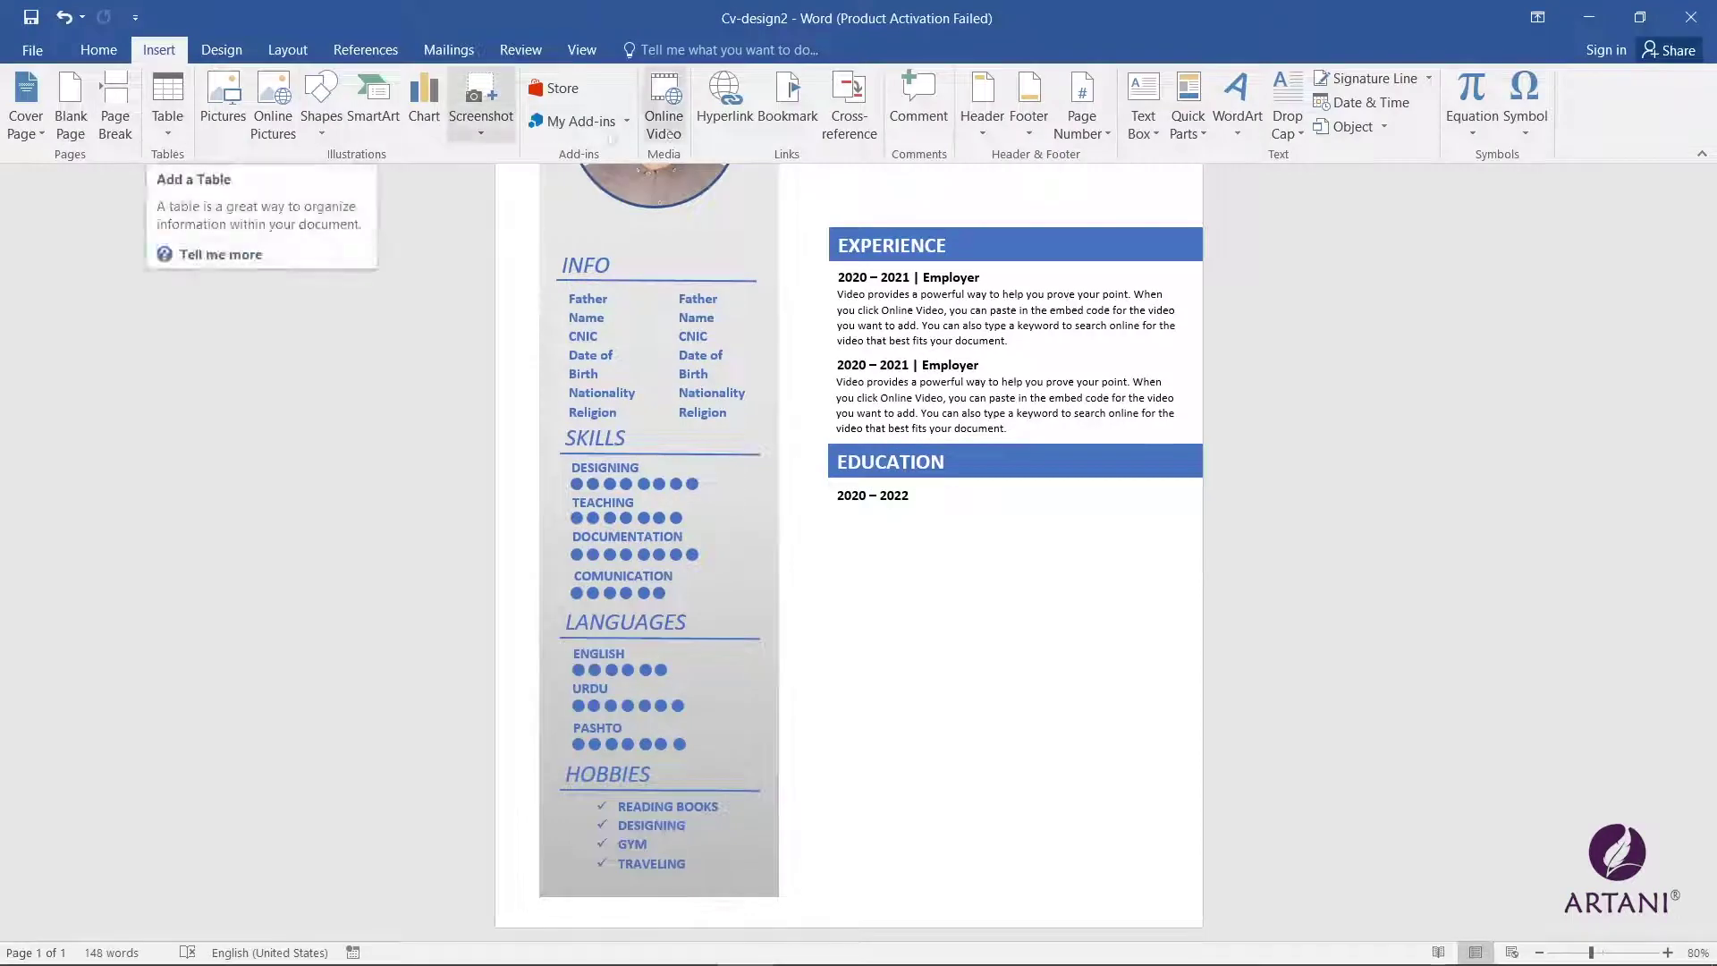
left_click(321, 98)
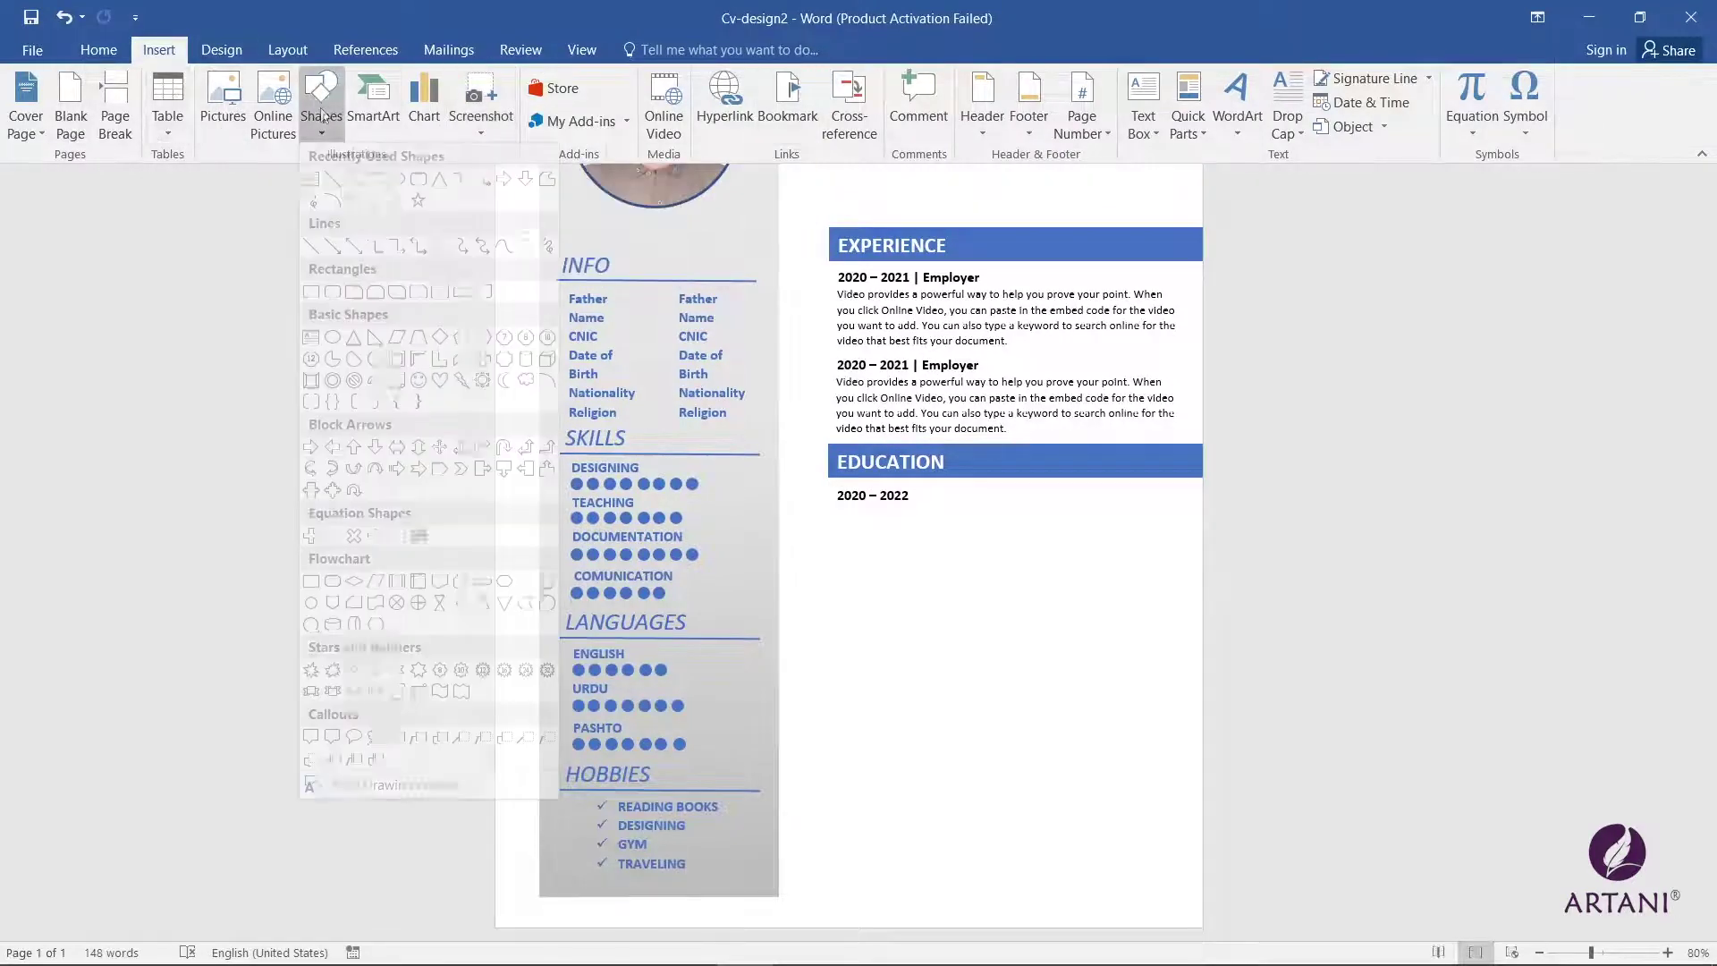
left_click(341, 186)
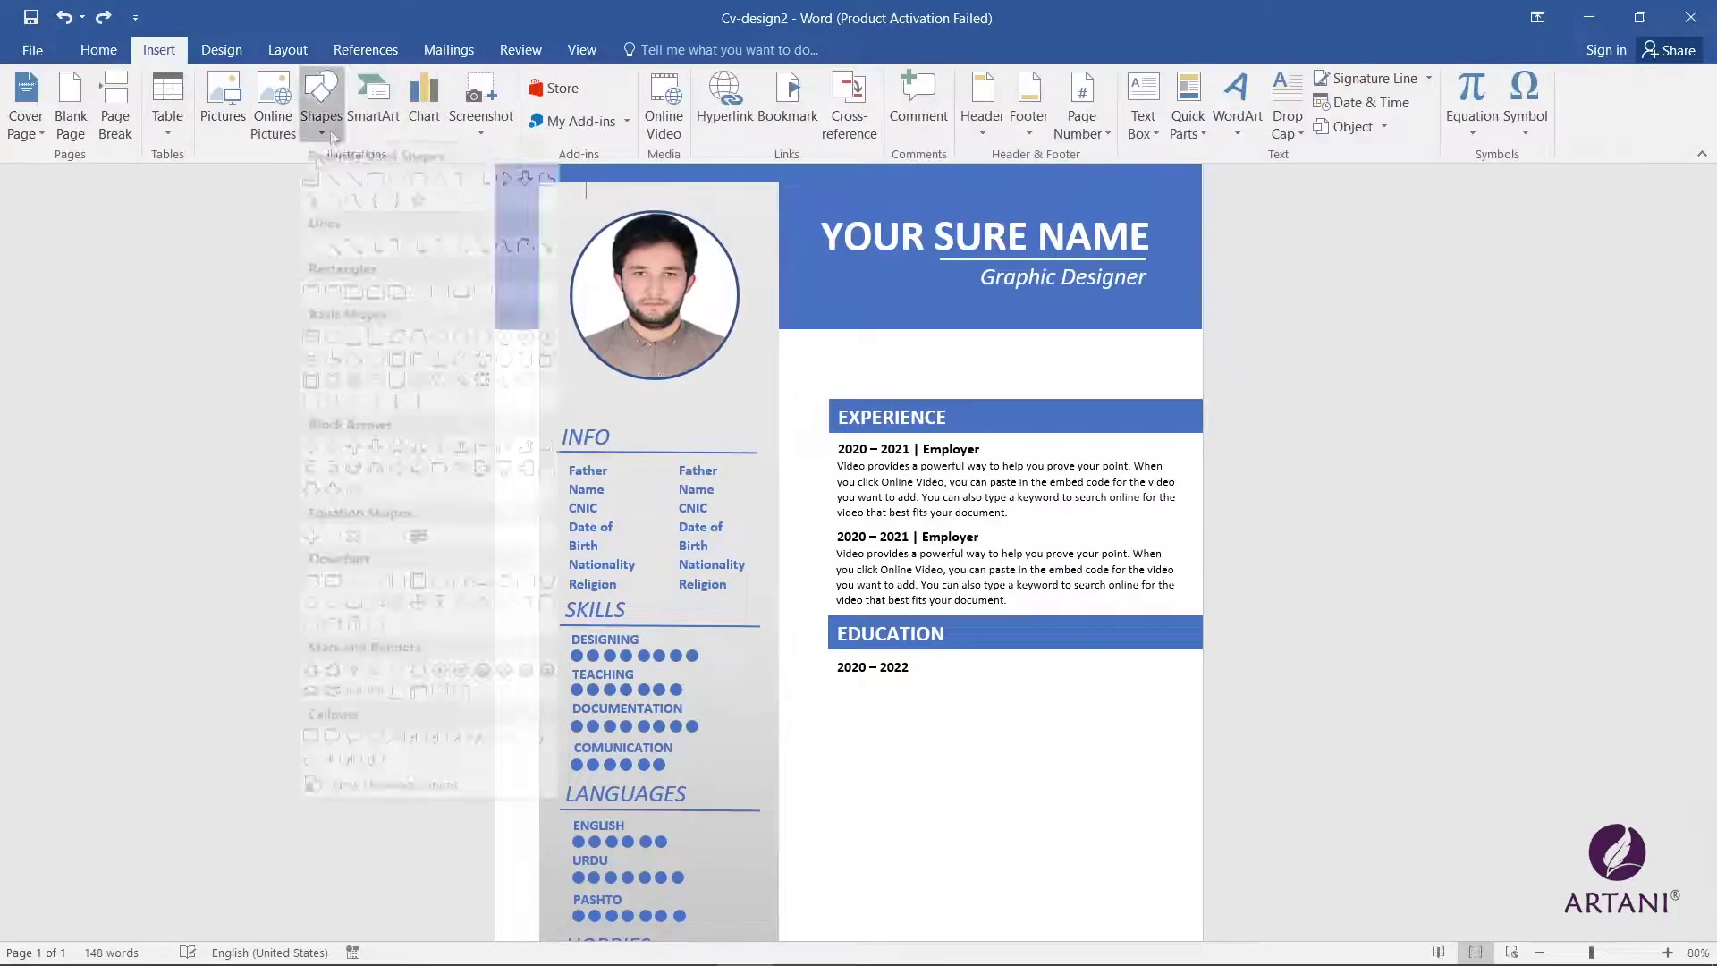
left_click_drag(922, 582, 927, 657)
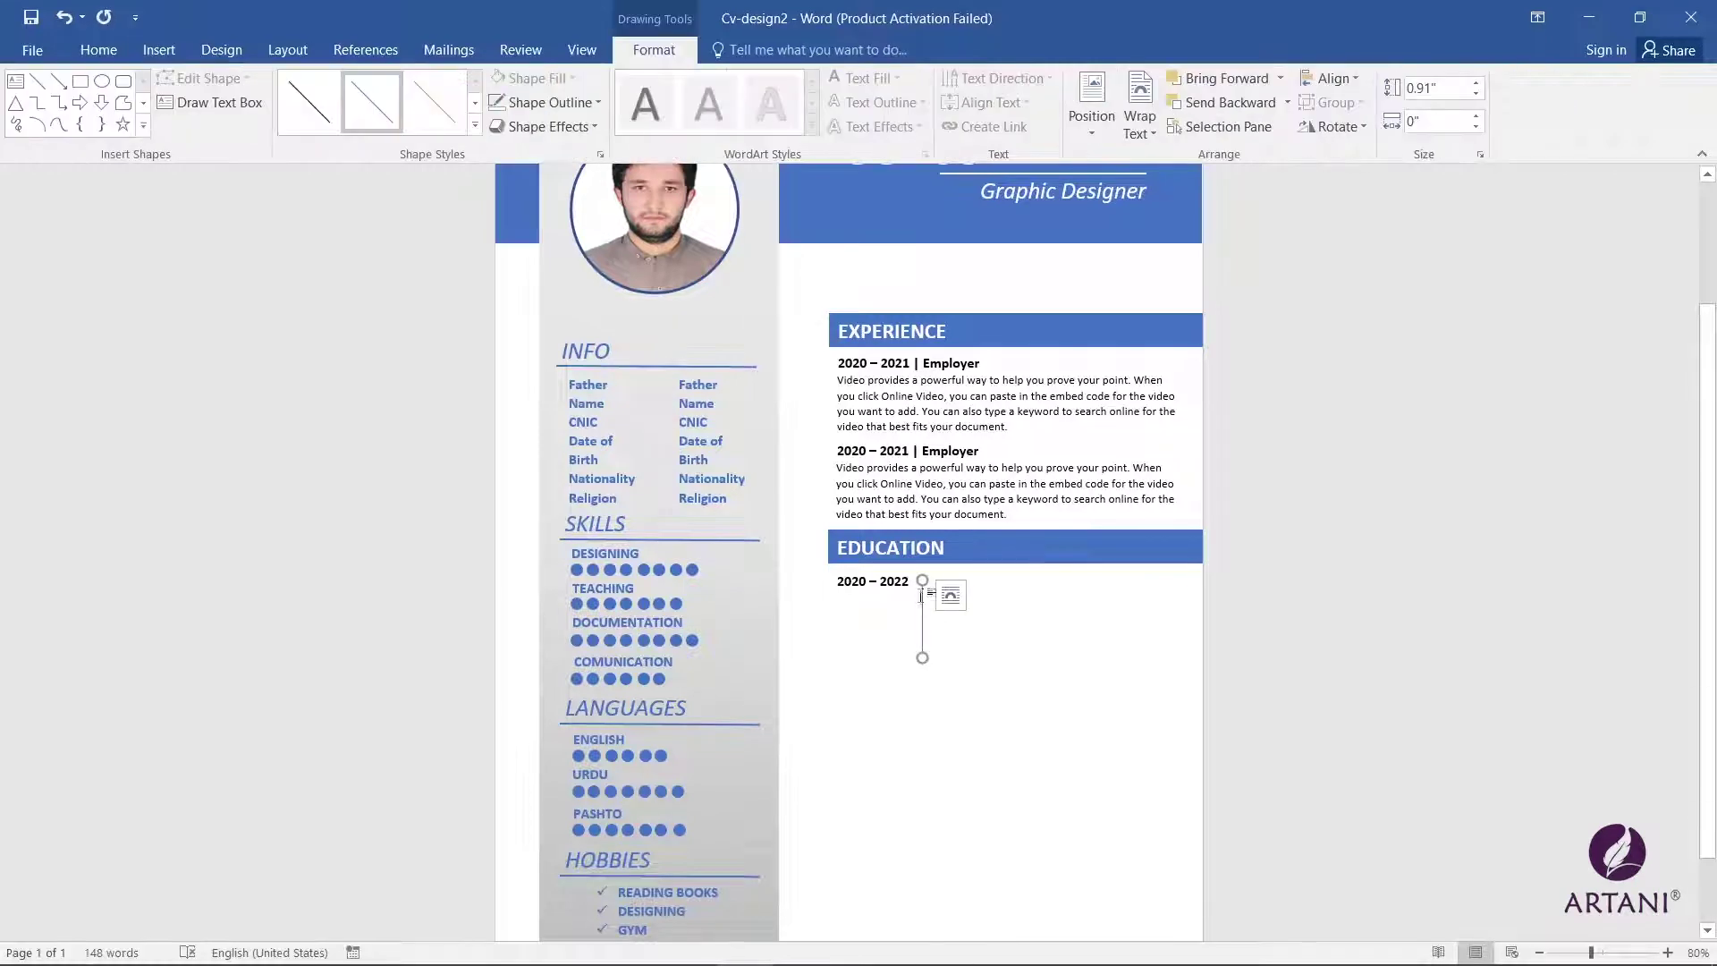
left_click(545, 102)
mouse_move(550, 348)
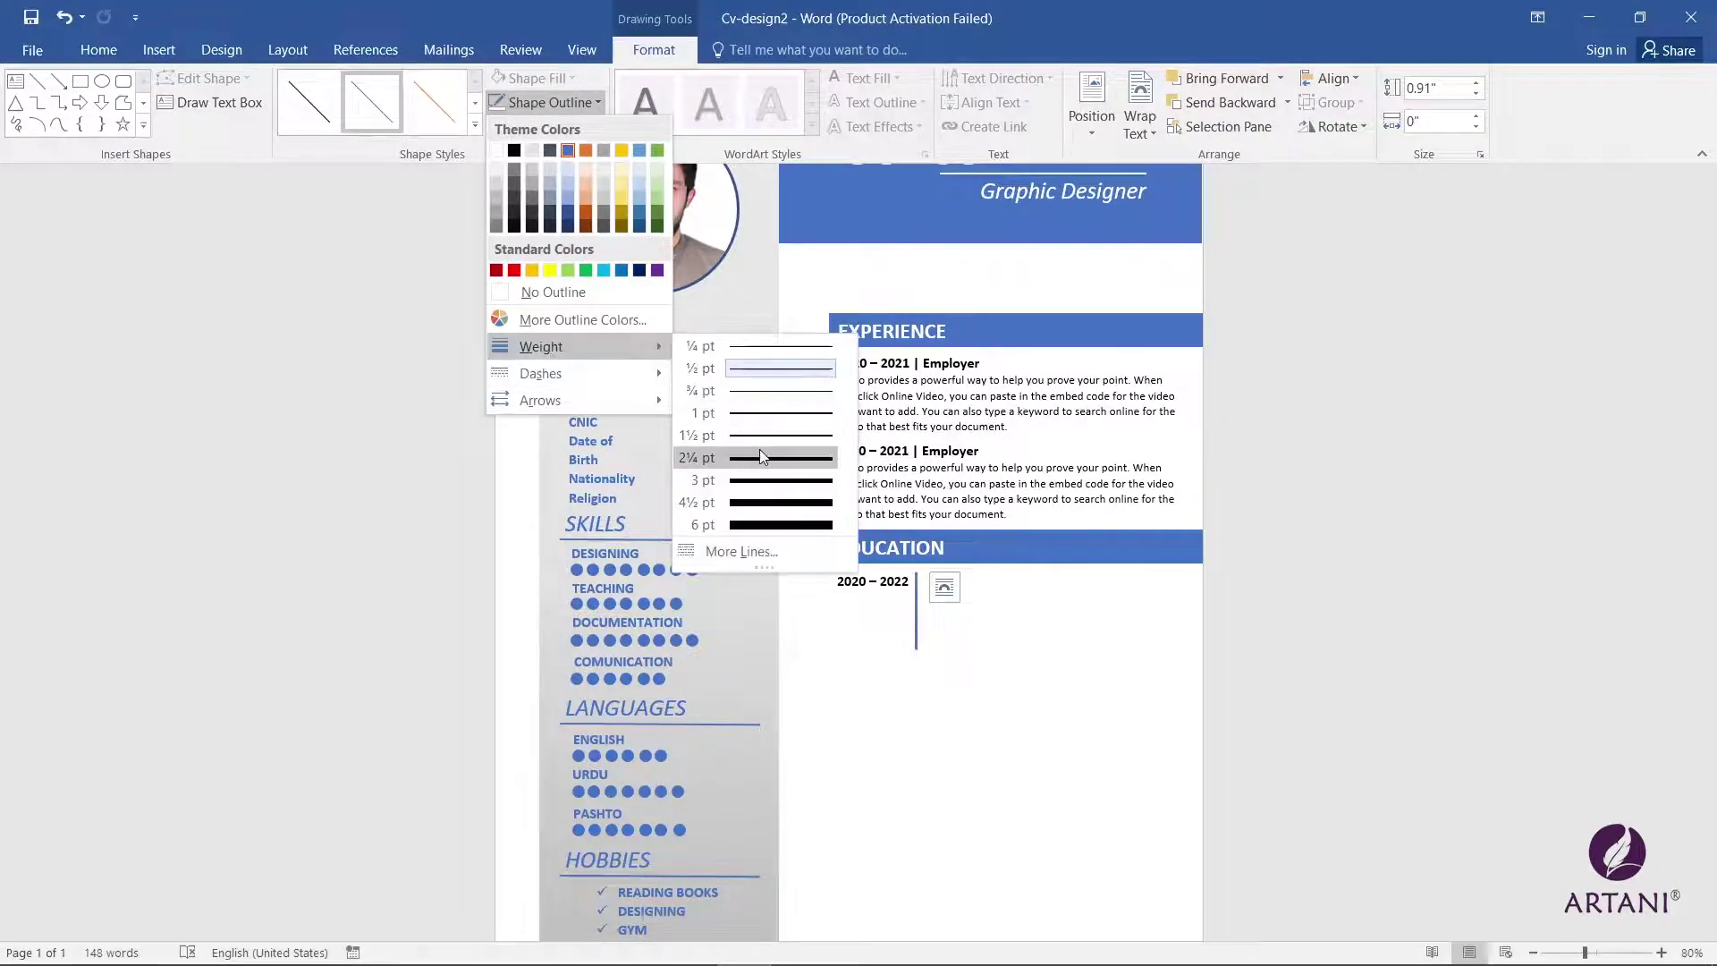
left_click(767, 452)
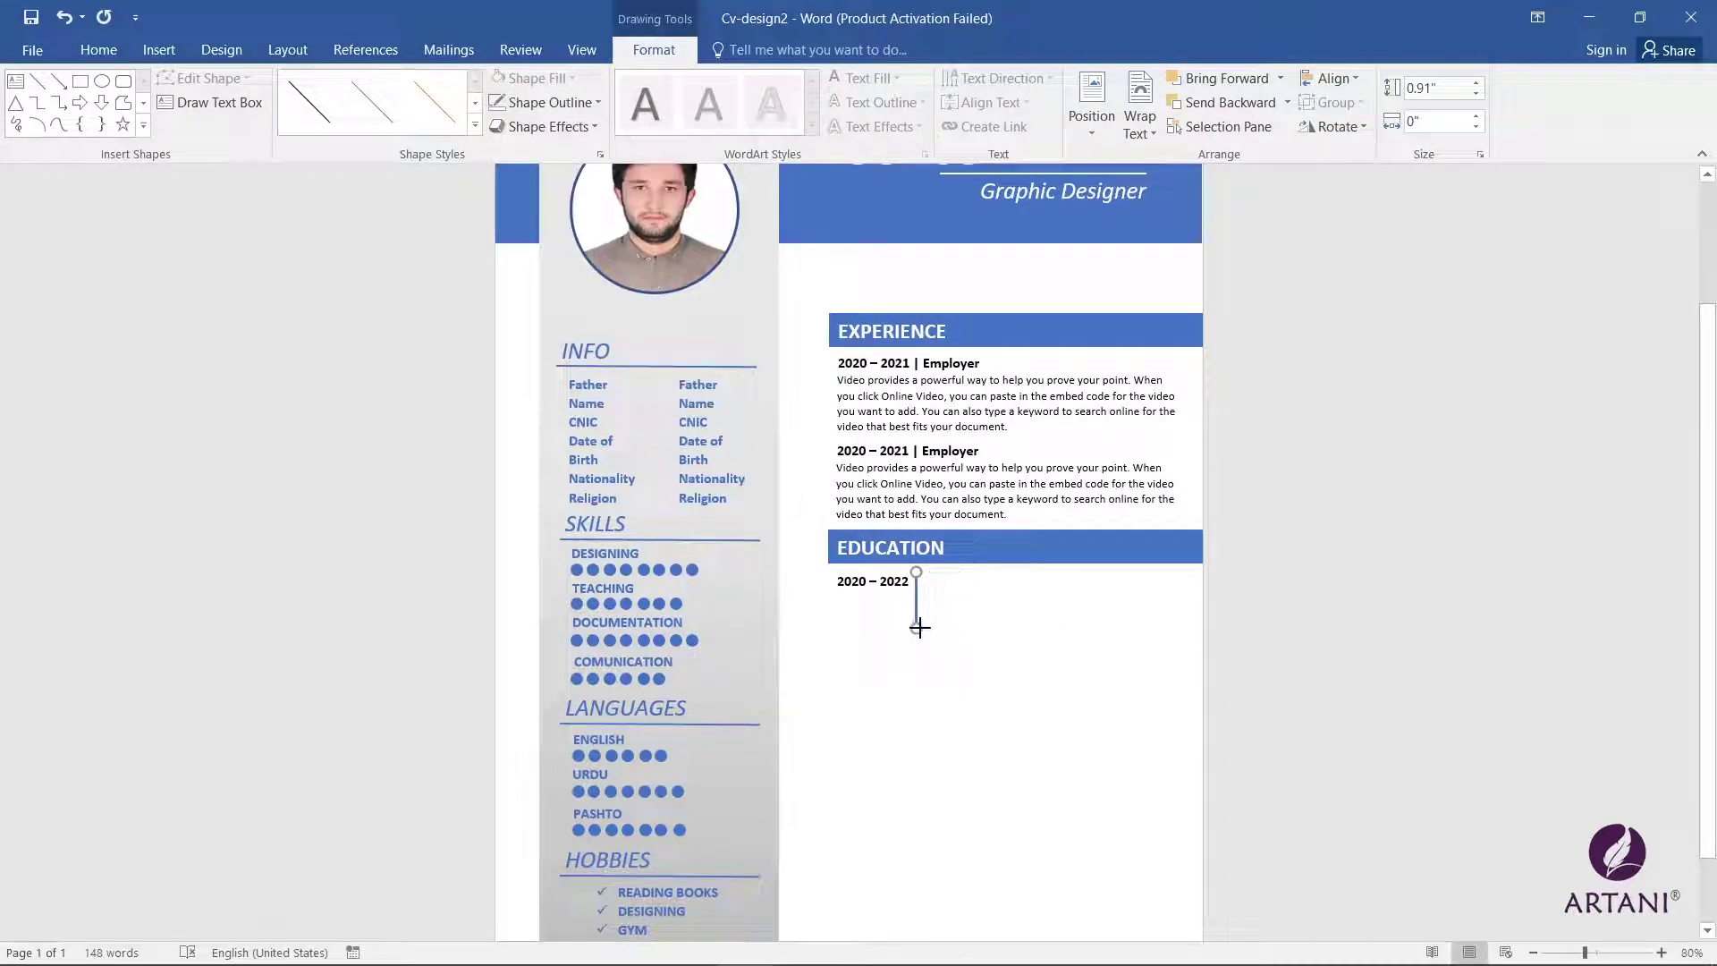
left_click(907, 581)
left_click_drag(907, 581, 993, 576)
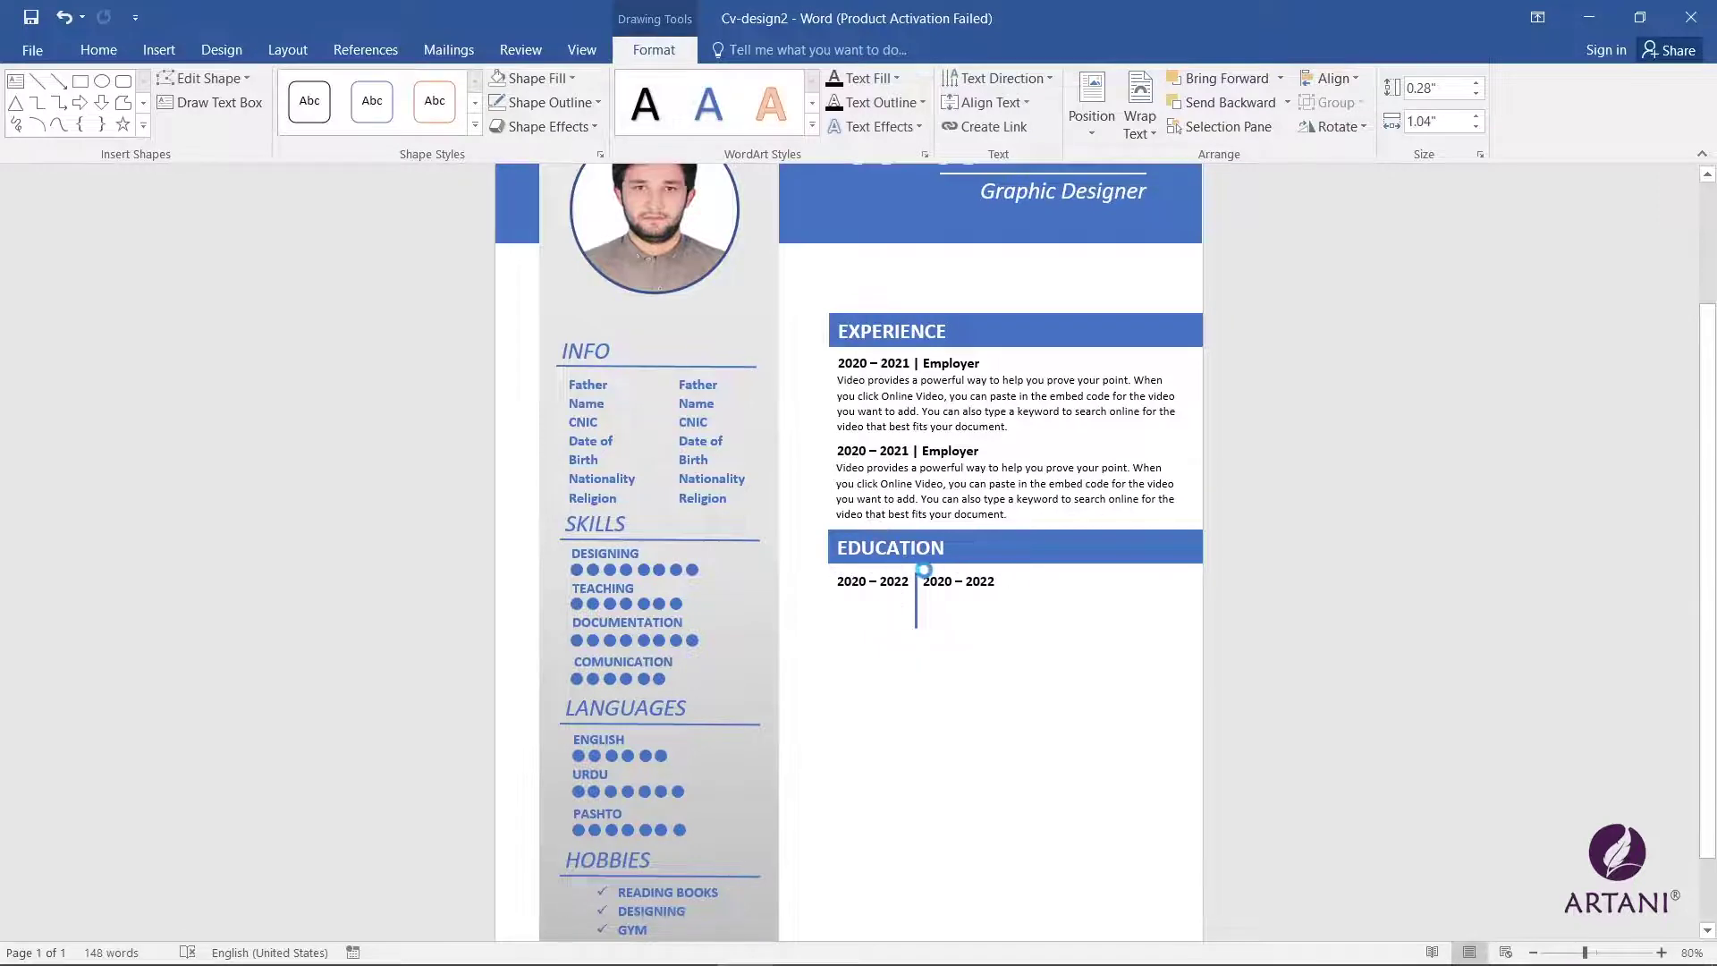
Step: Retype the copied box beside the line as 'Degree Title'
triple_click(992, 576)
type("BISE ")
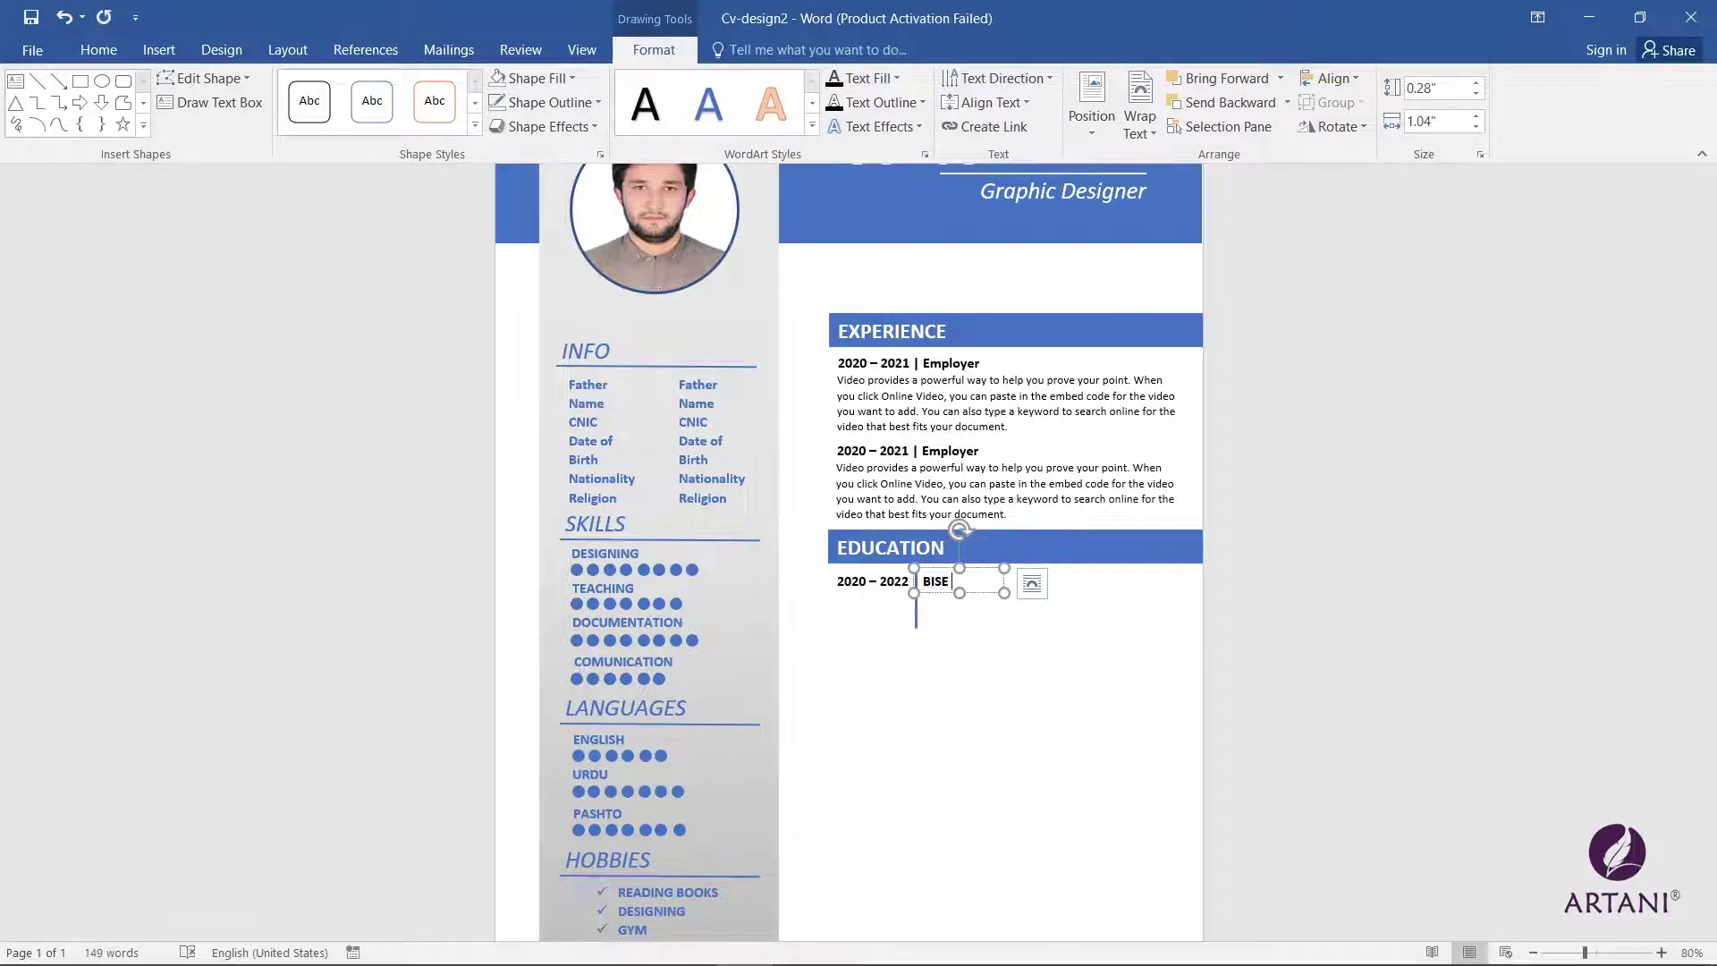
type("PESHAWAR")
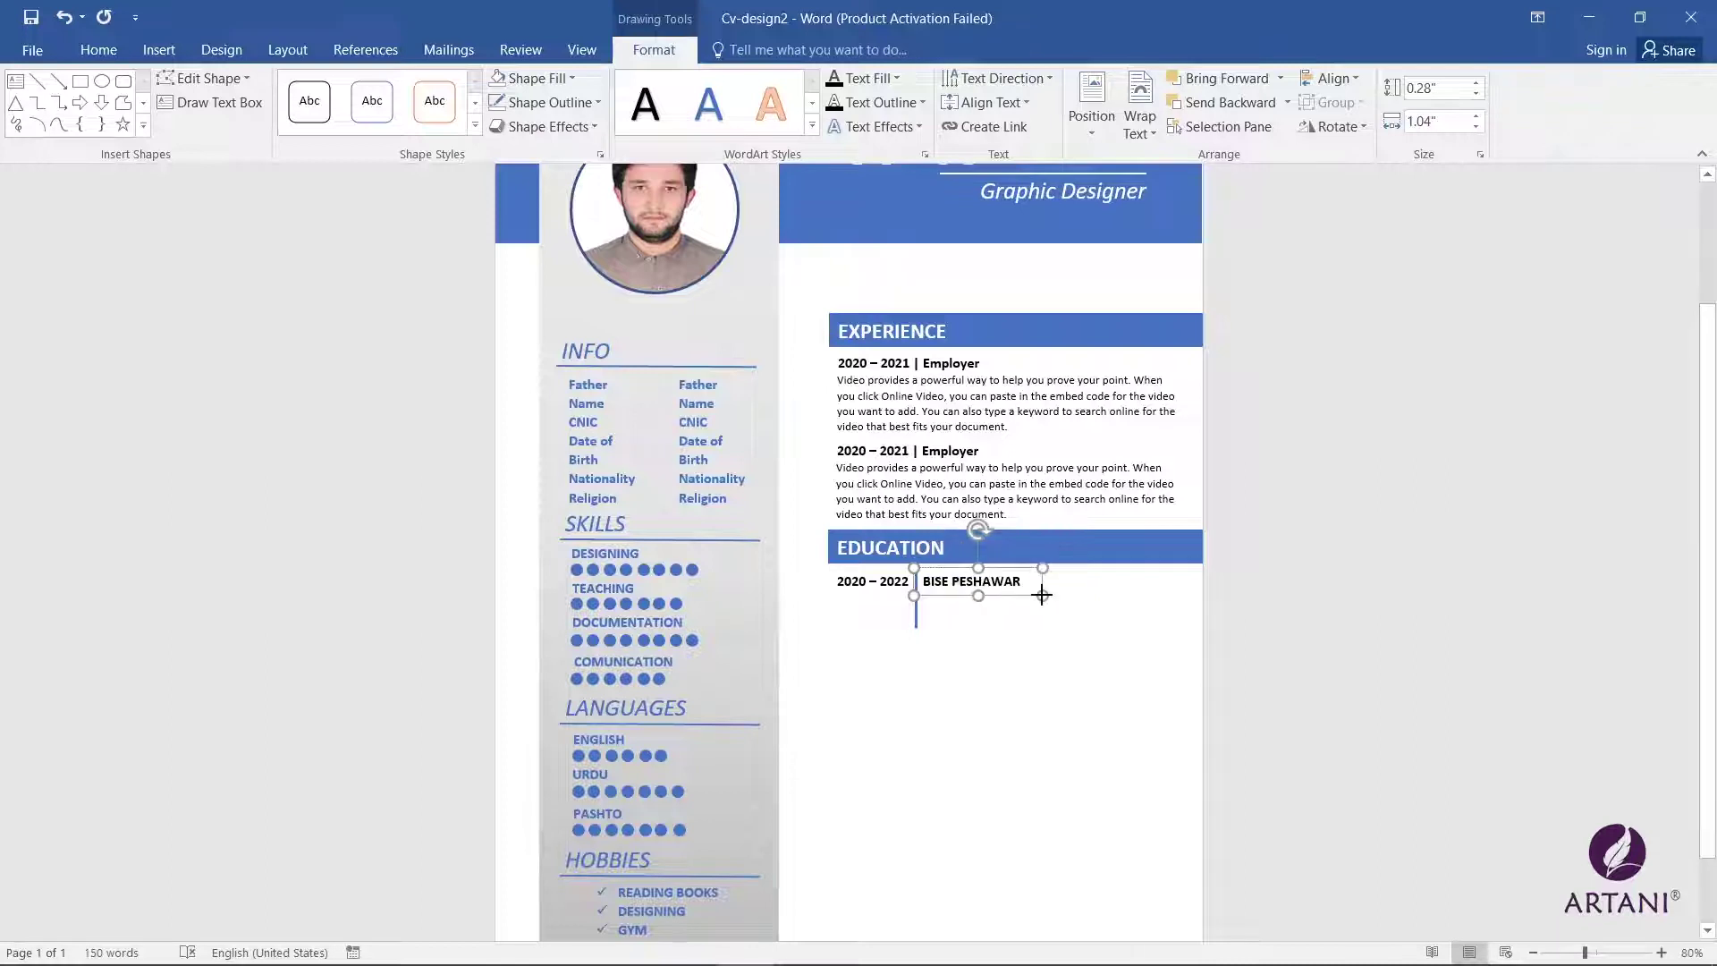
key("ctrl+z")
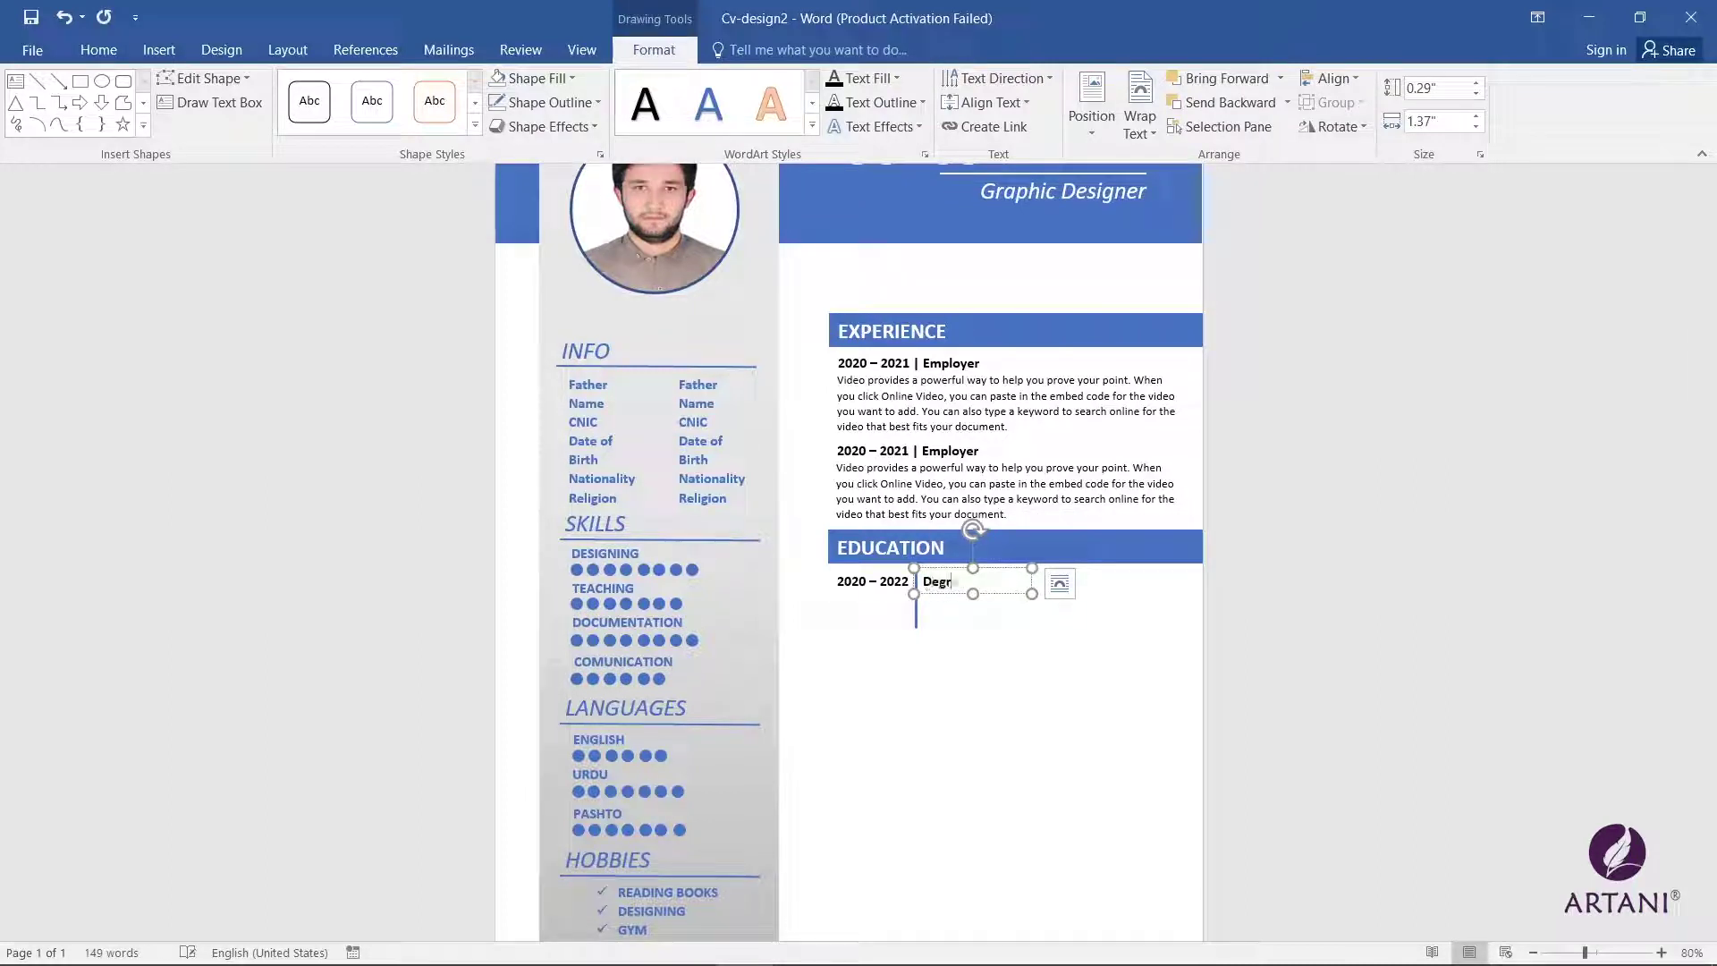
type("Degree Tital")
right_click(1016, 591)
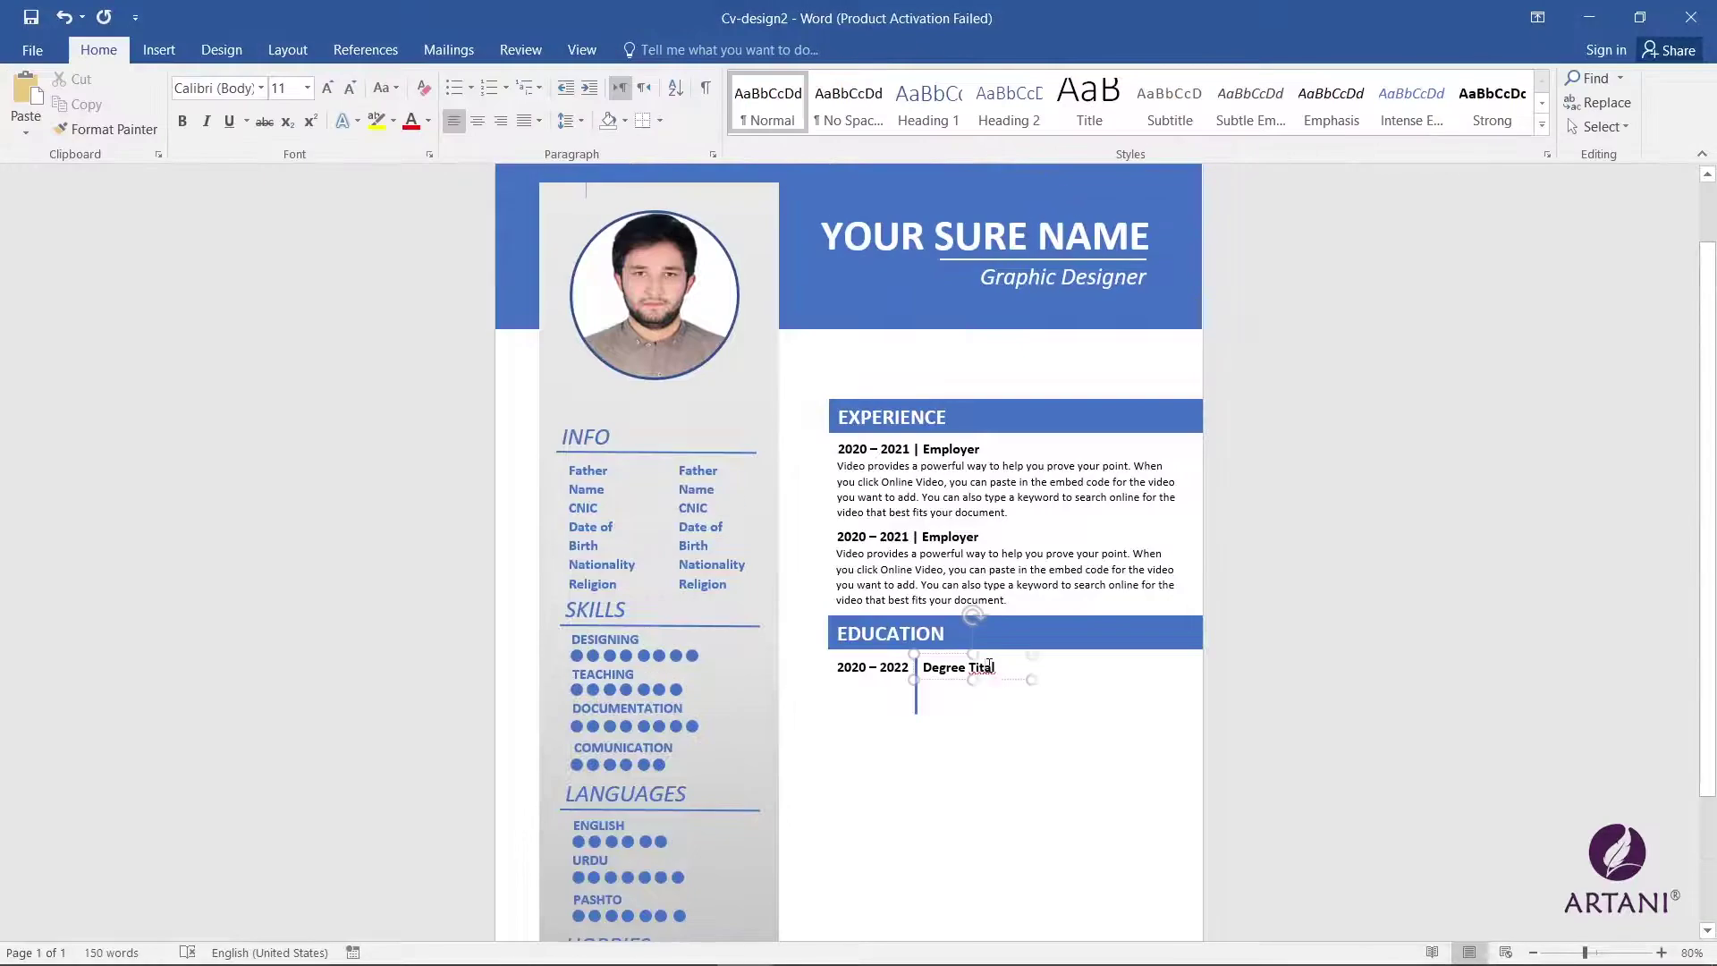
left_click(1042, 697)
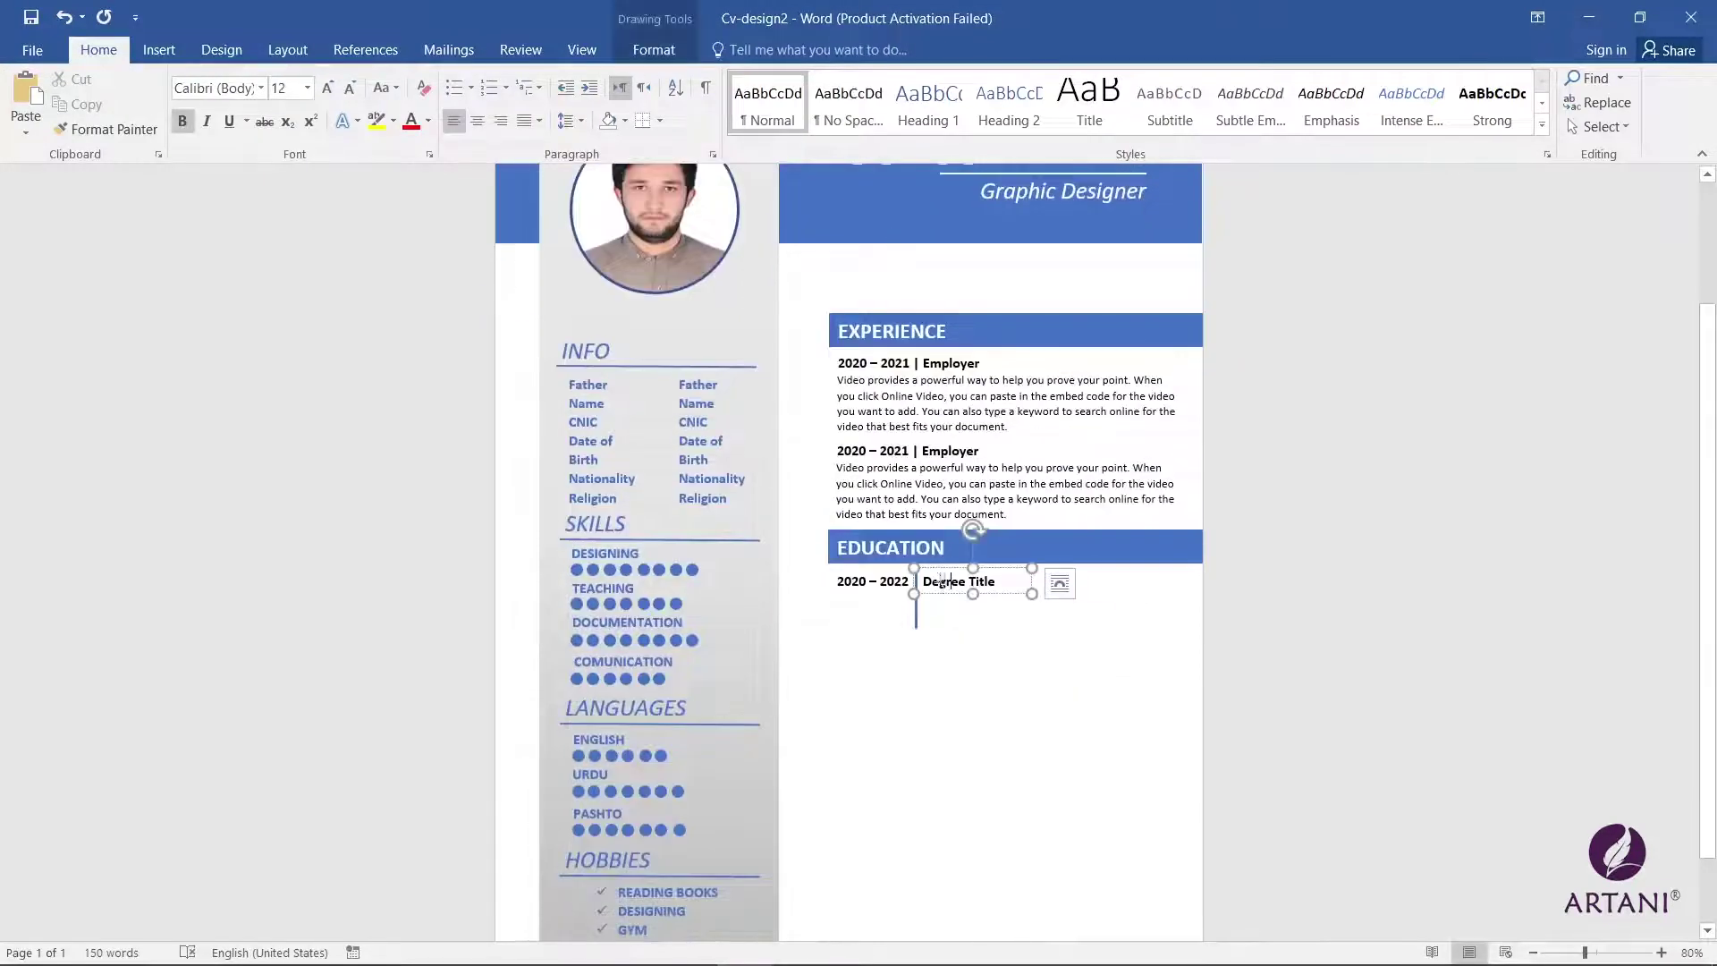
Step: Copy the Degree Title box below and retype it as 'Board University'
left_click(941, 579)
left_click_drag(940, 579, 941, 599)
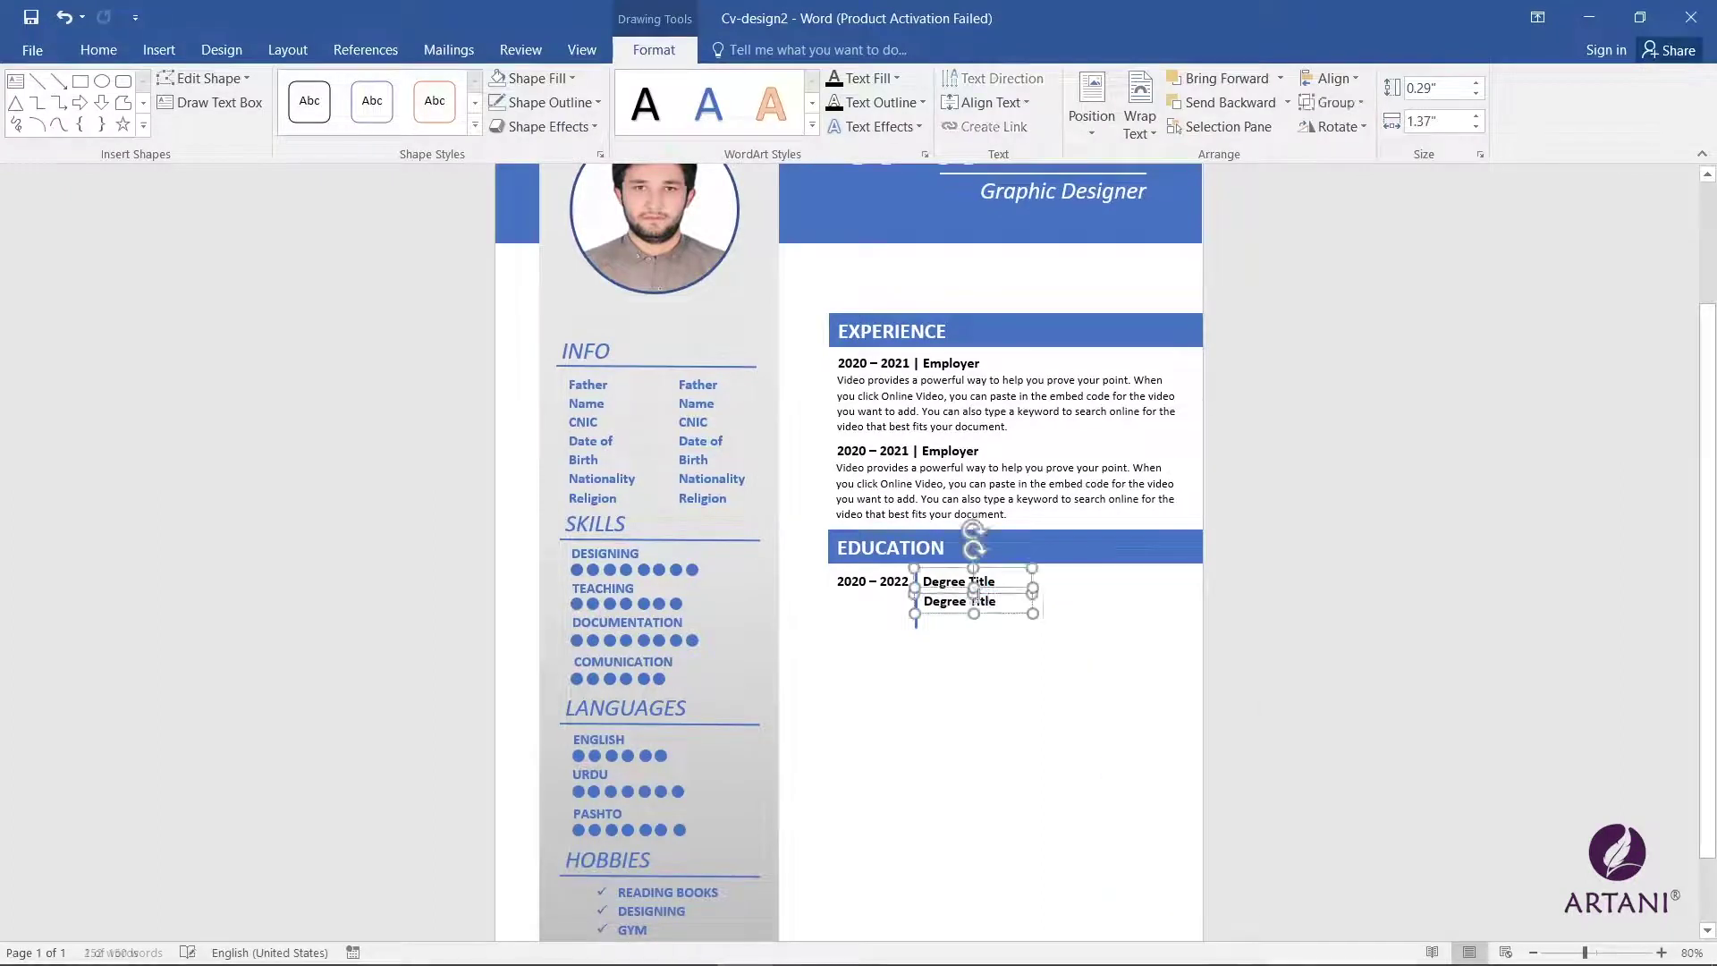
triple_click(942, 600)
type("BOard U")
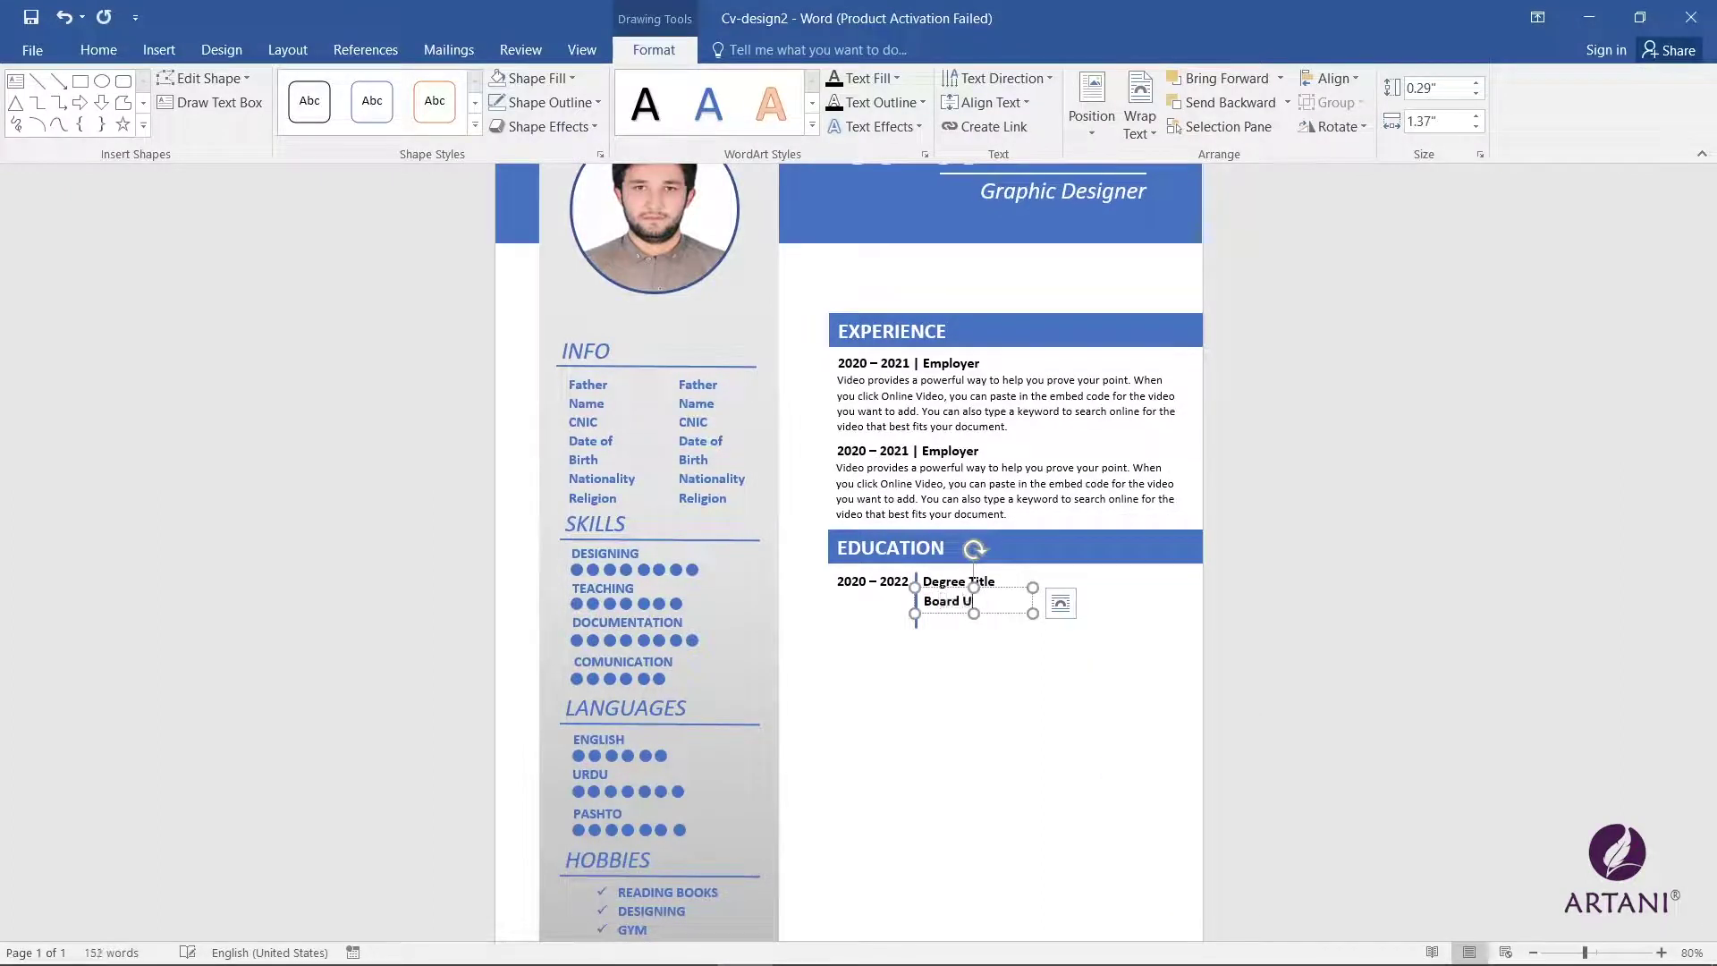
type("niversity")
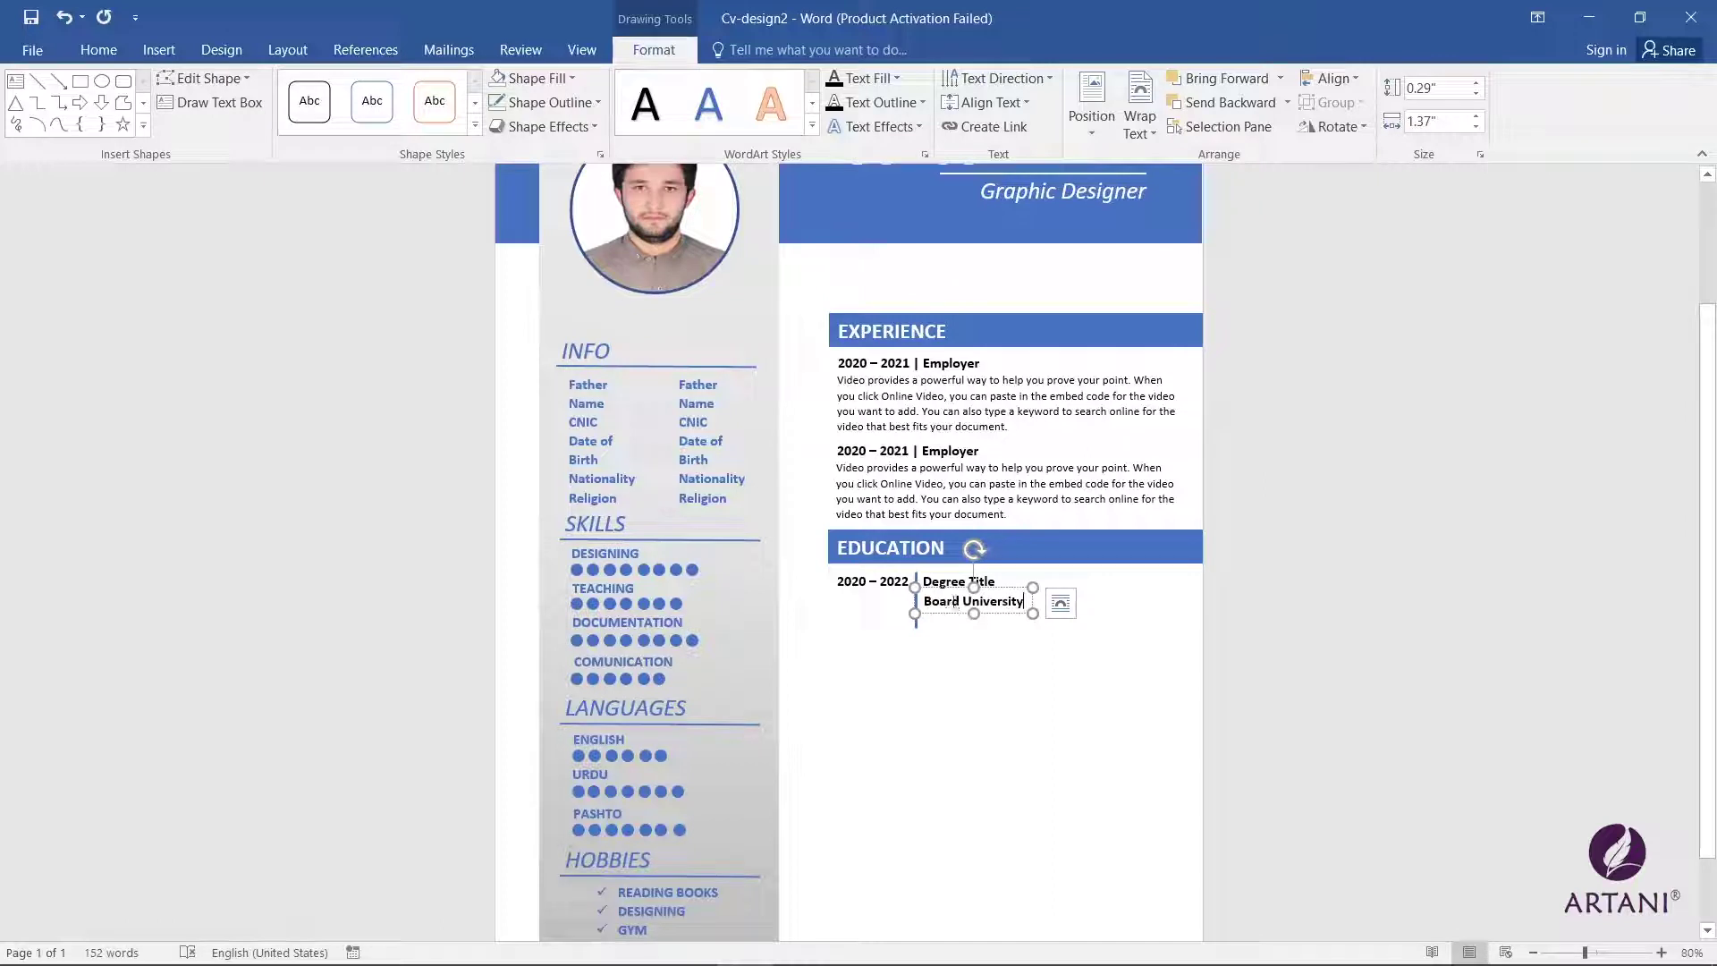
Step: Copy the box again below, widen it and type the marks heading row
left_click_drag(915, 594, 917, 609)
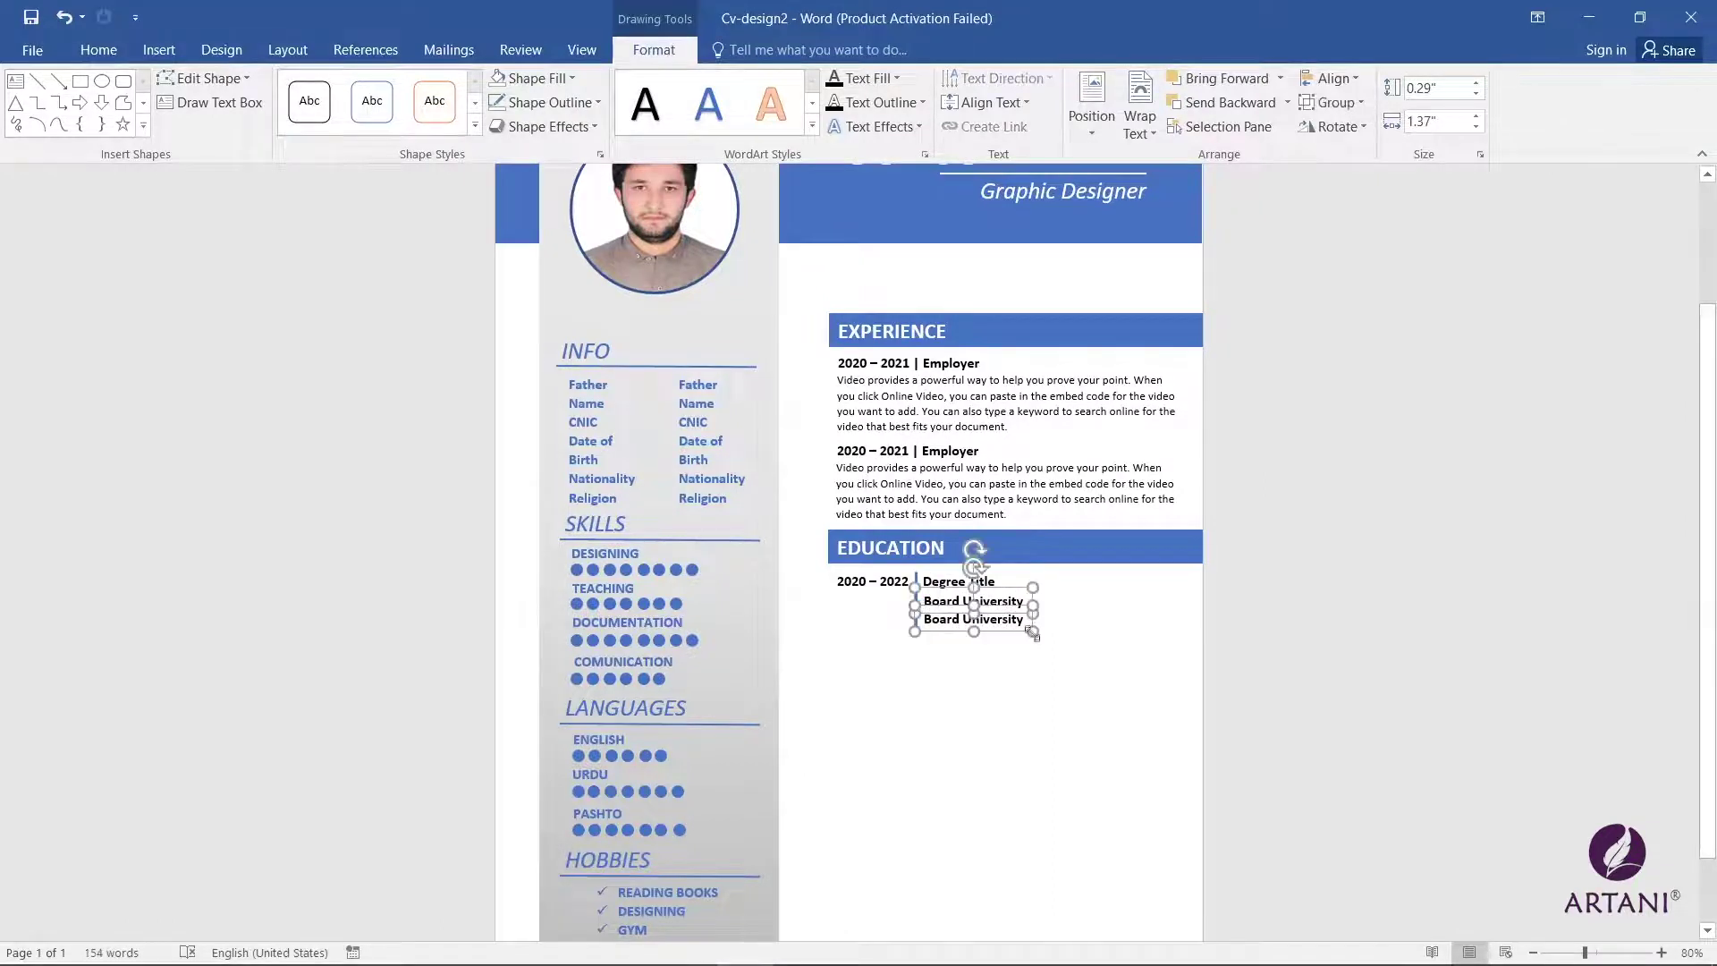
left_click_drag(1037, 633, 1118, 638)
triple_click(1016, 623)
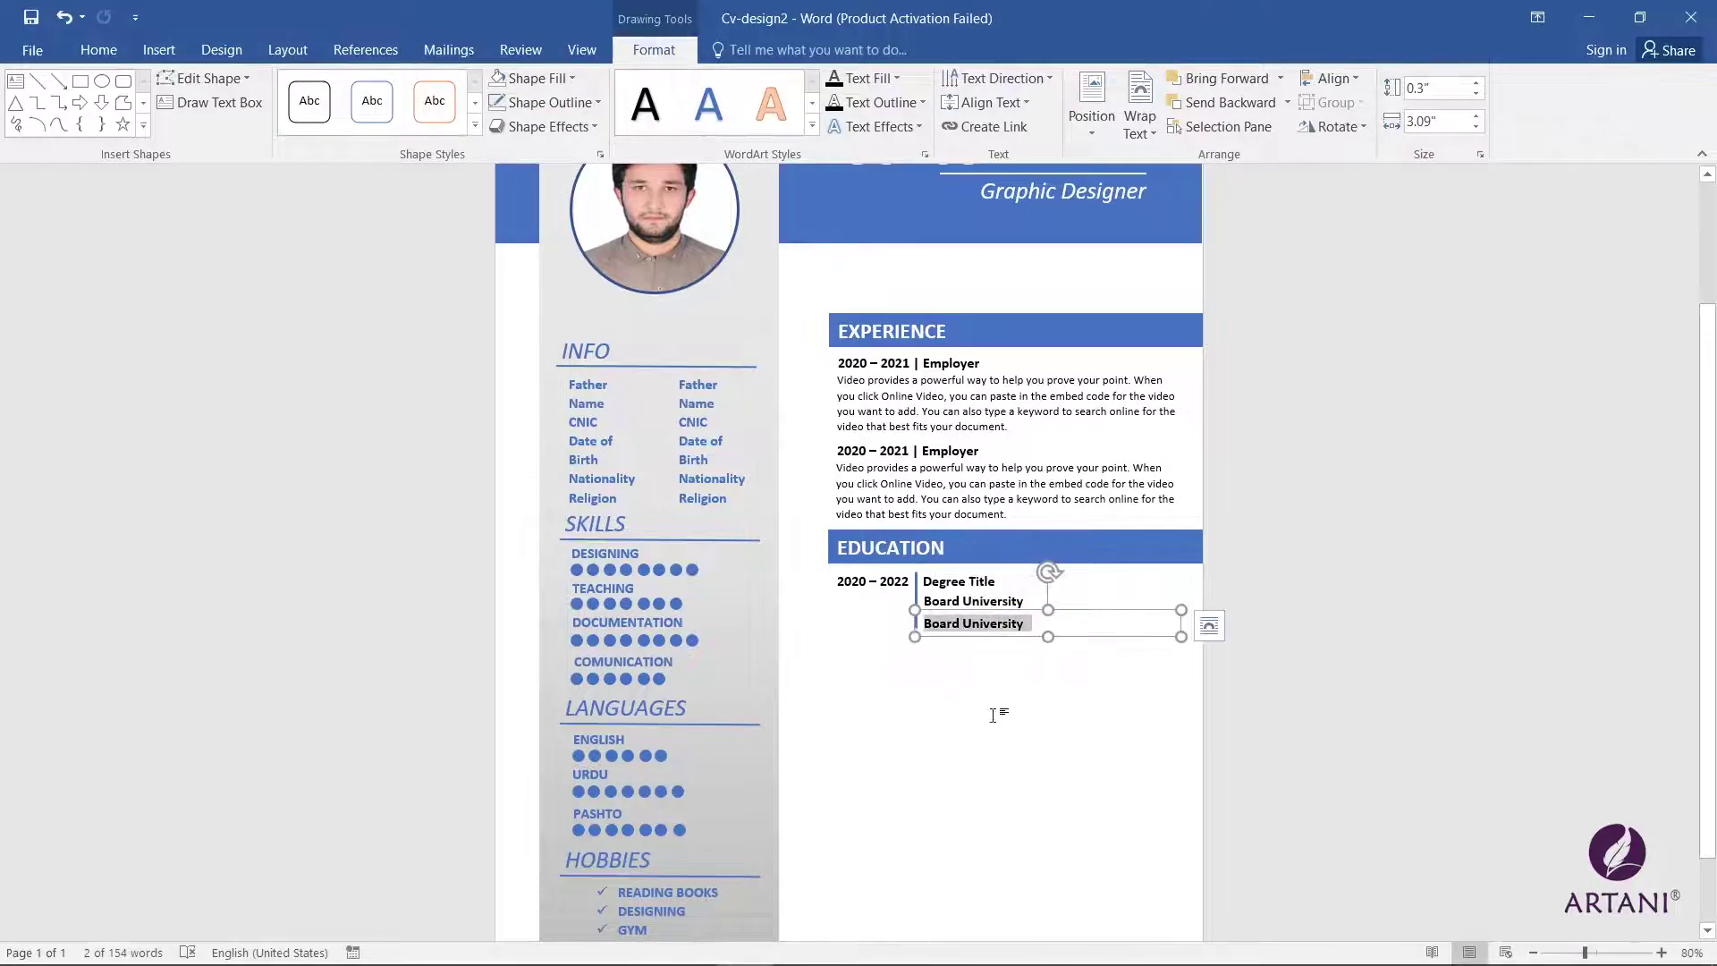
type("Obtain")
key("BackSpace")
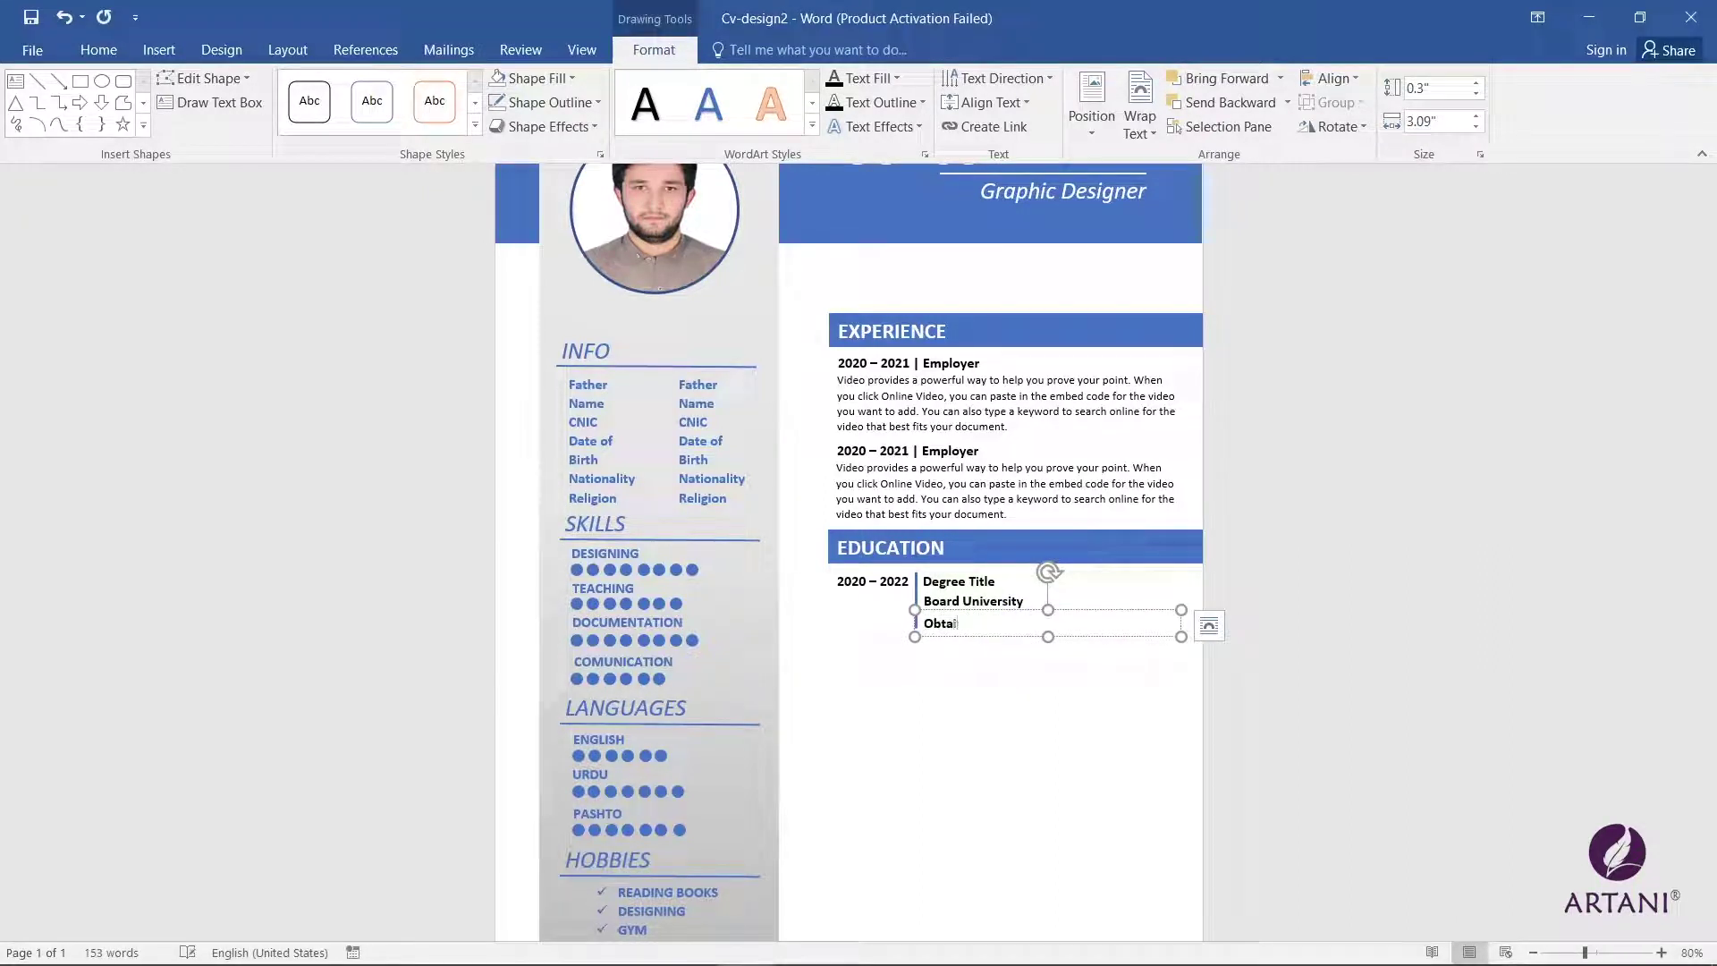
key("ctrl+BackSpace")
type("Total Marks")
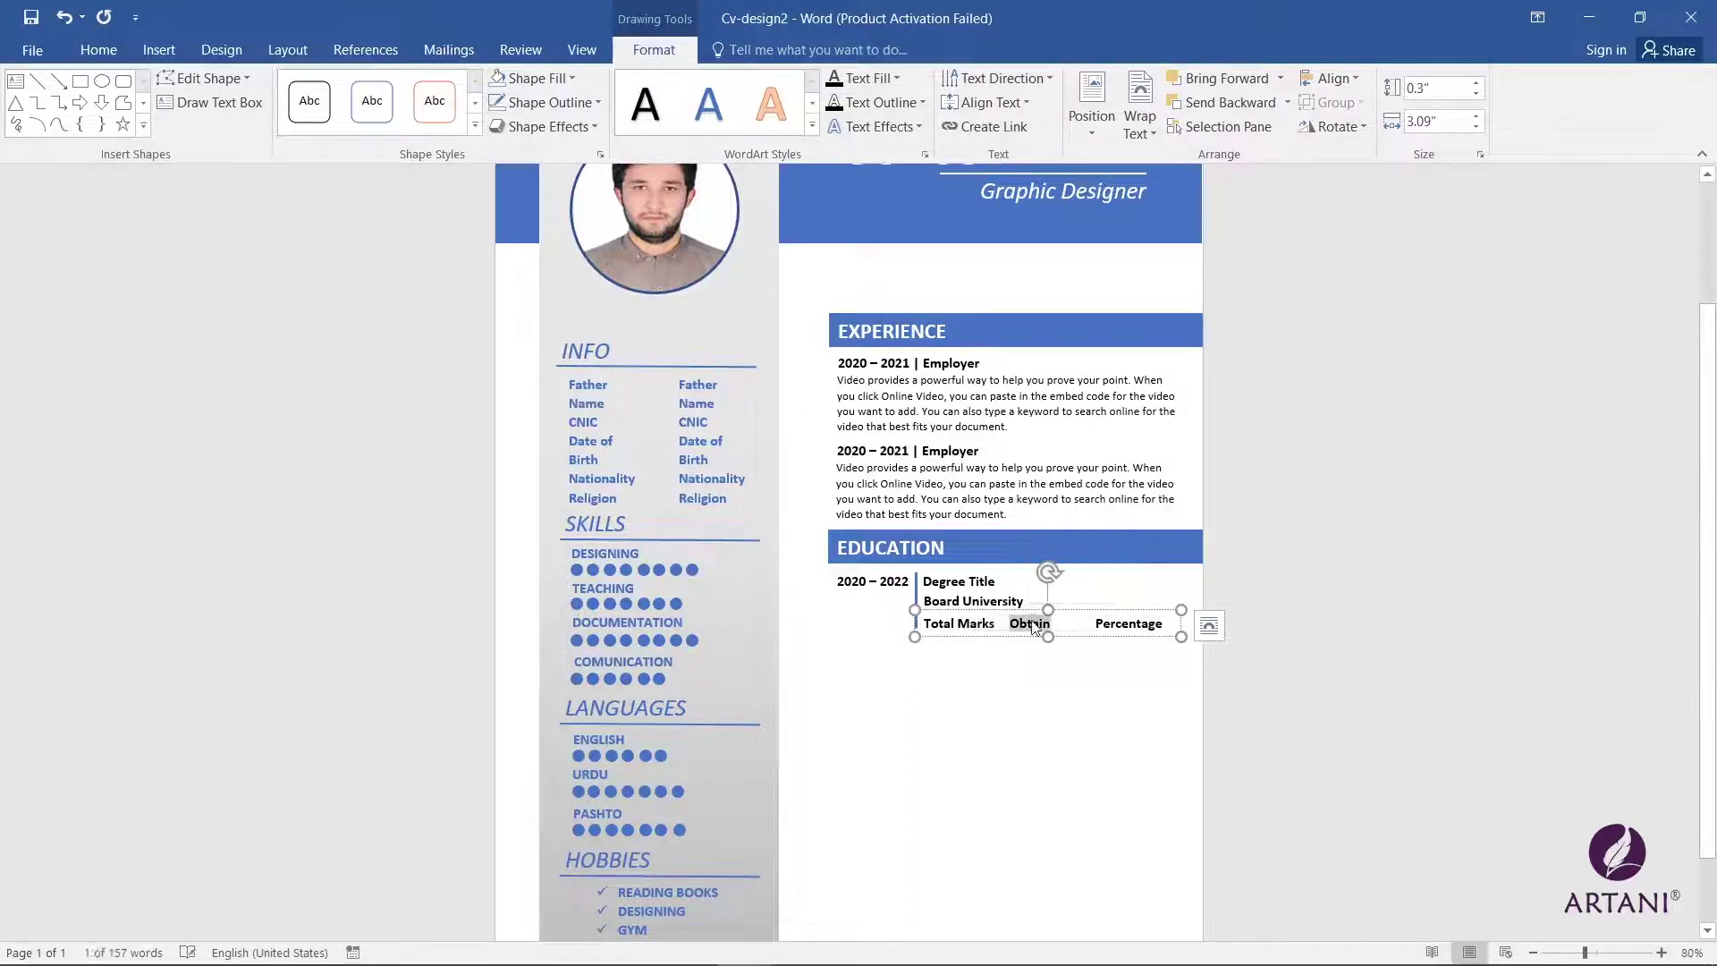
Step: Shrink the marks headings' font and fit the box under Board University
triple_click(1028, 623)
left_click(98, 50)
left_click(350, 88)
left_click_drag(1181, 636, 1223, 633)
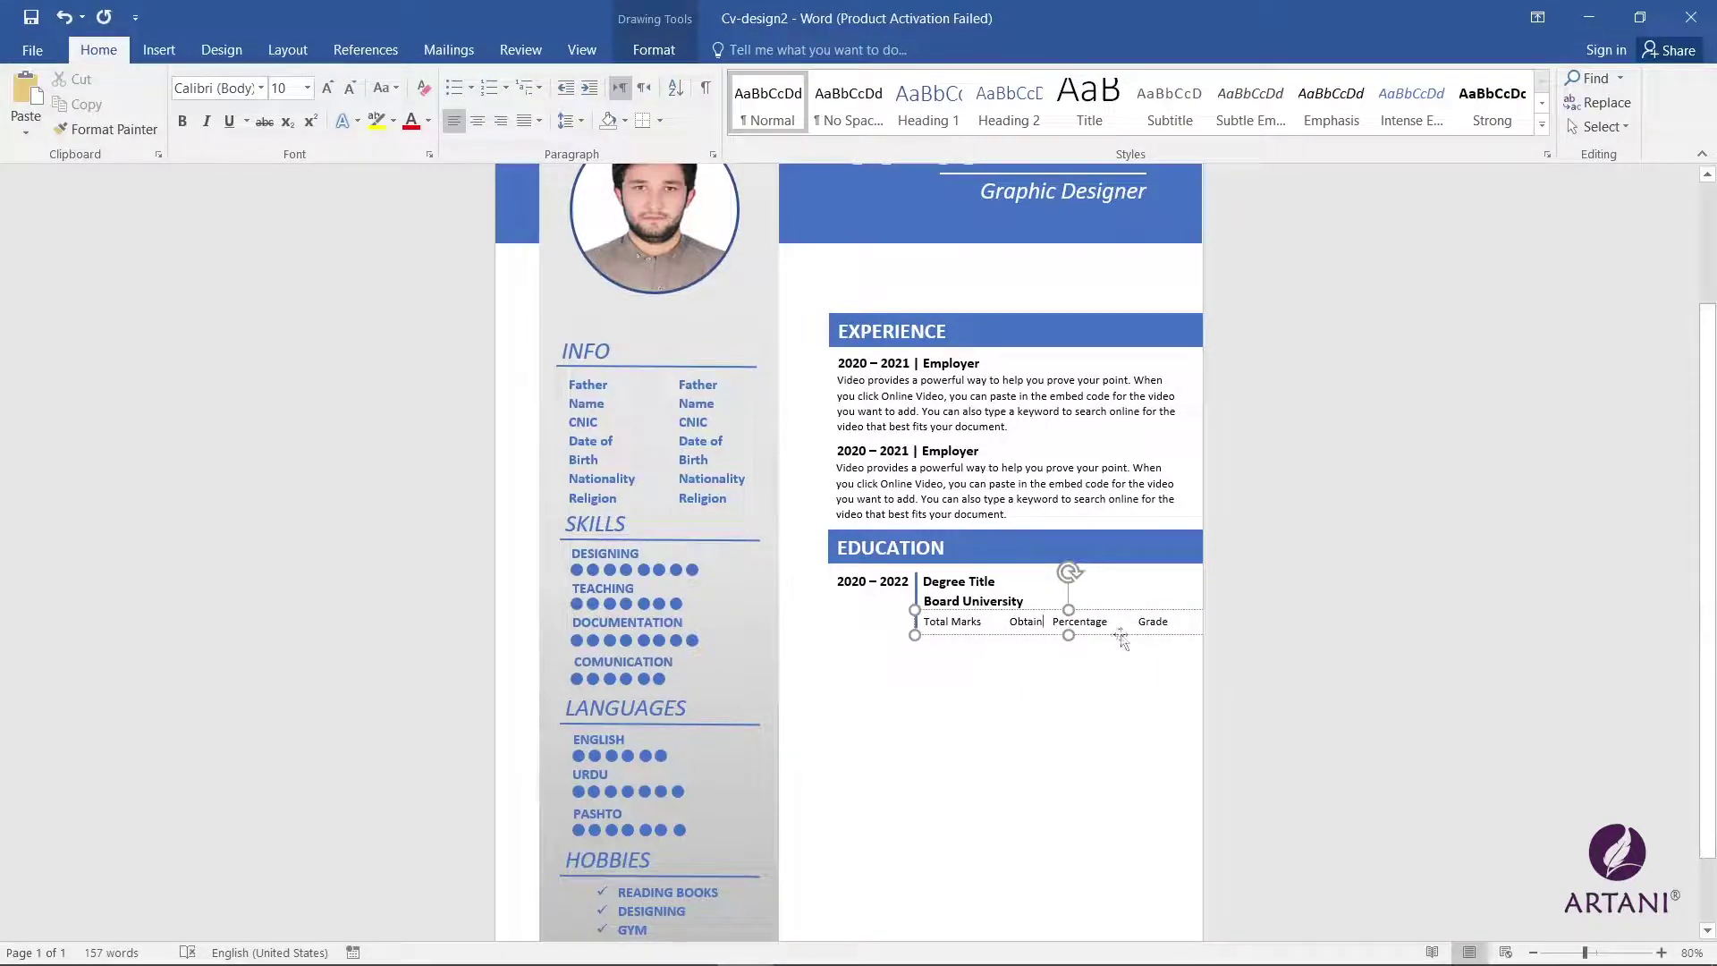
left_click_drag(1069, 635, 1069, 613)
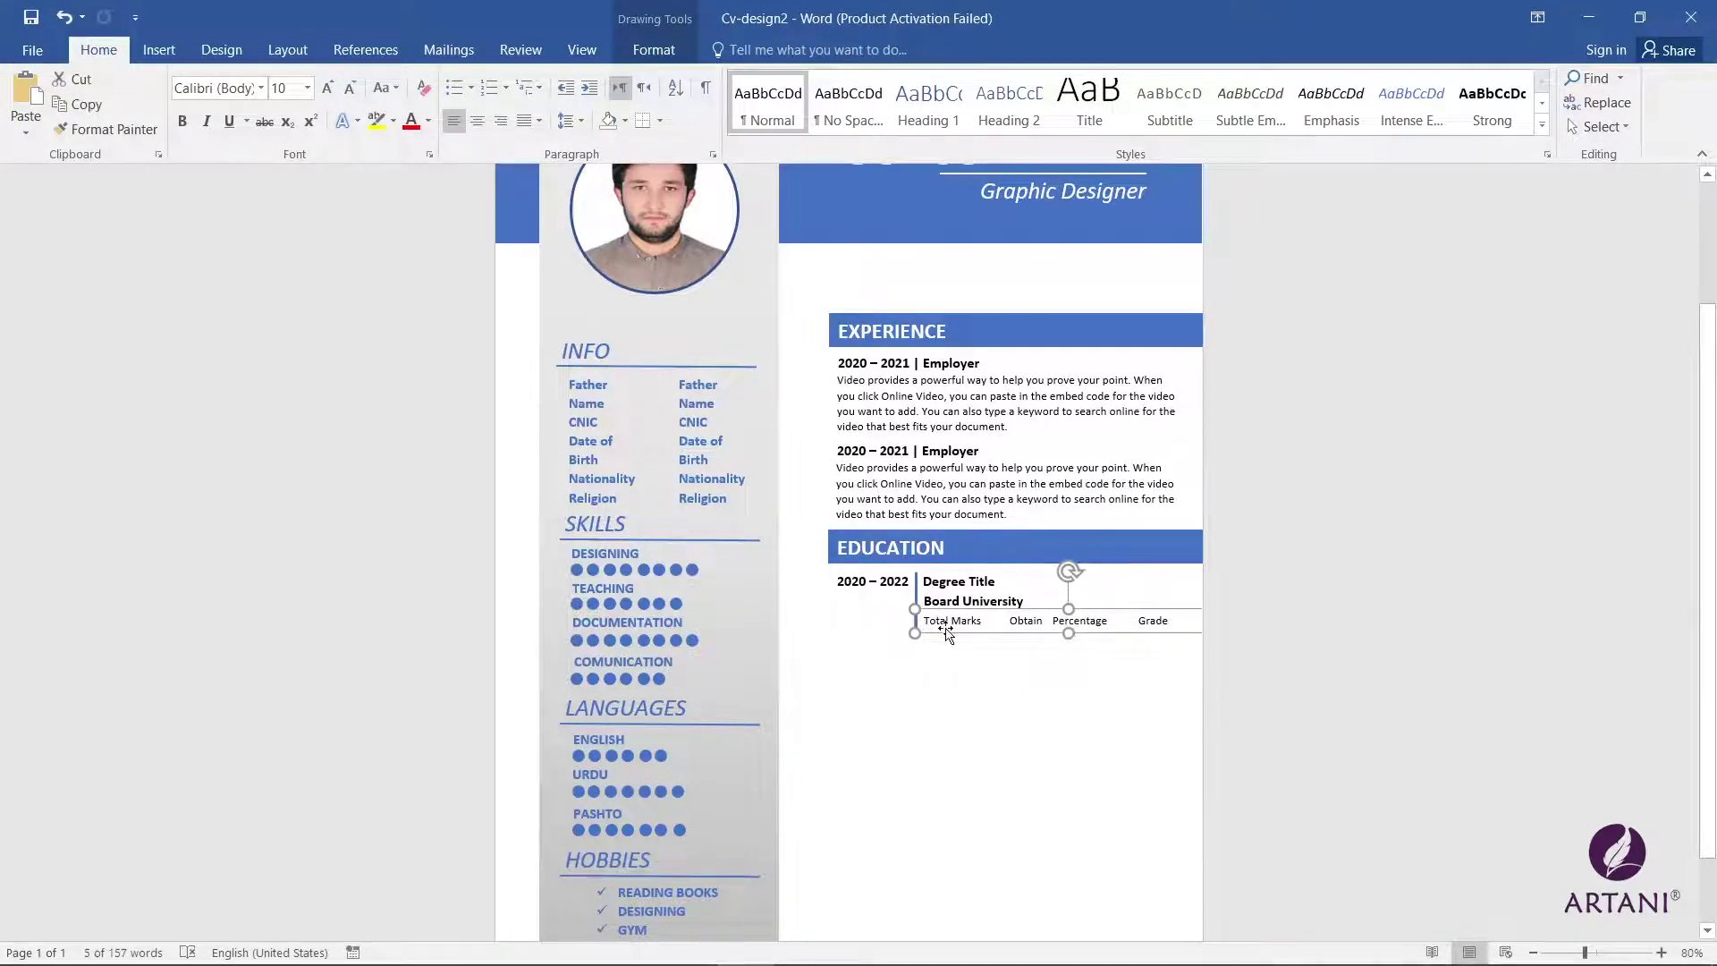
left_click_drag(946, 632, 946, 623)
key("Down")
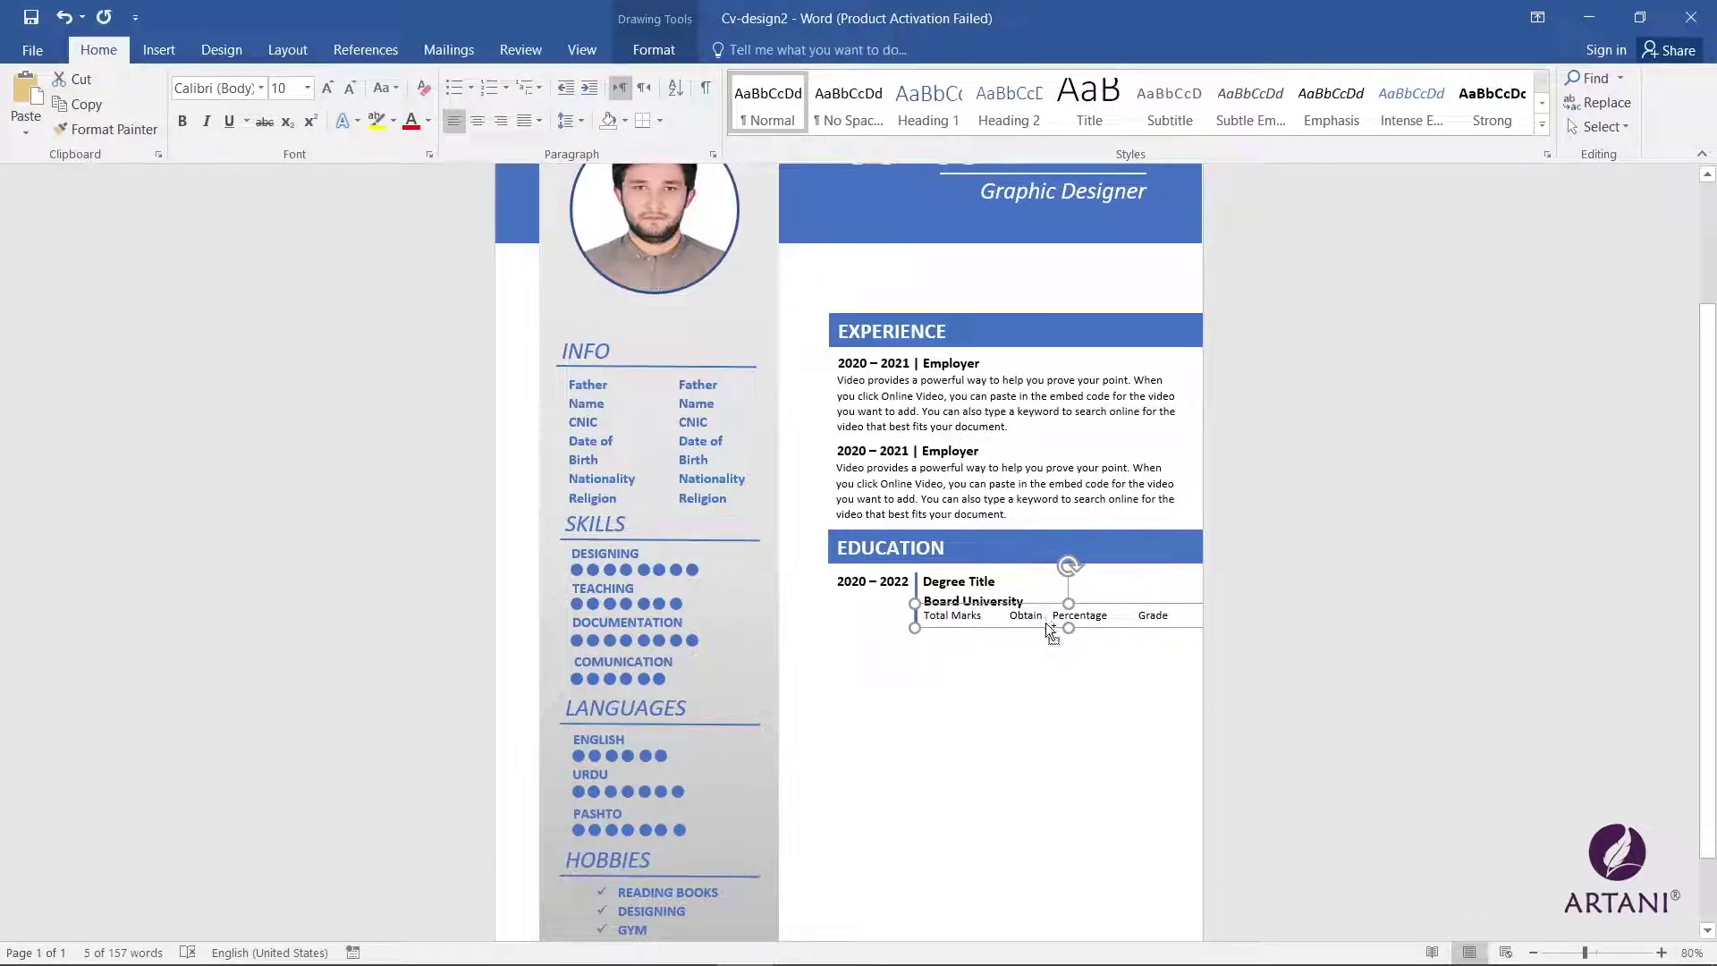
Step: Add a marks values row (841, 80%, A1) and type the CERTIFICATION heading
left_click_drag(1051, 630, 1051, 647)
left_click_drag(924, 632, 981, 632)
type("11 Obtain Percentage Grade")
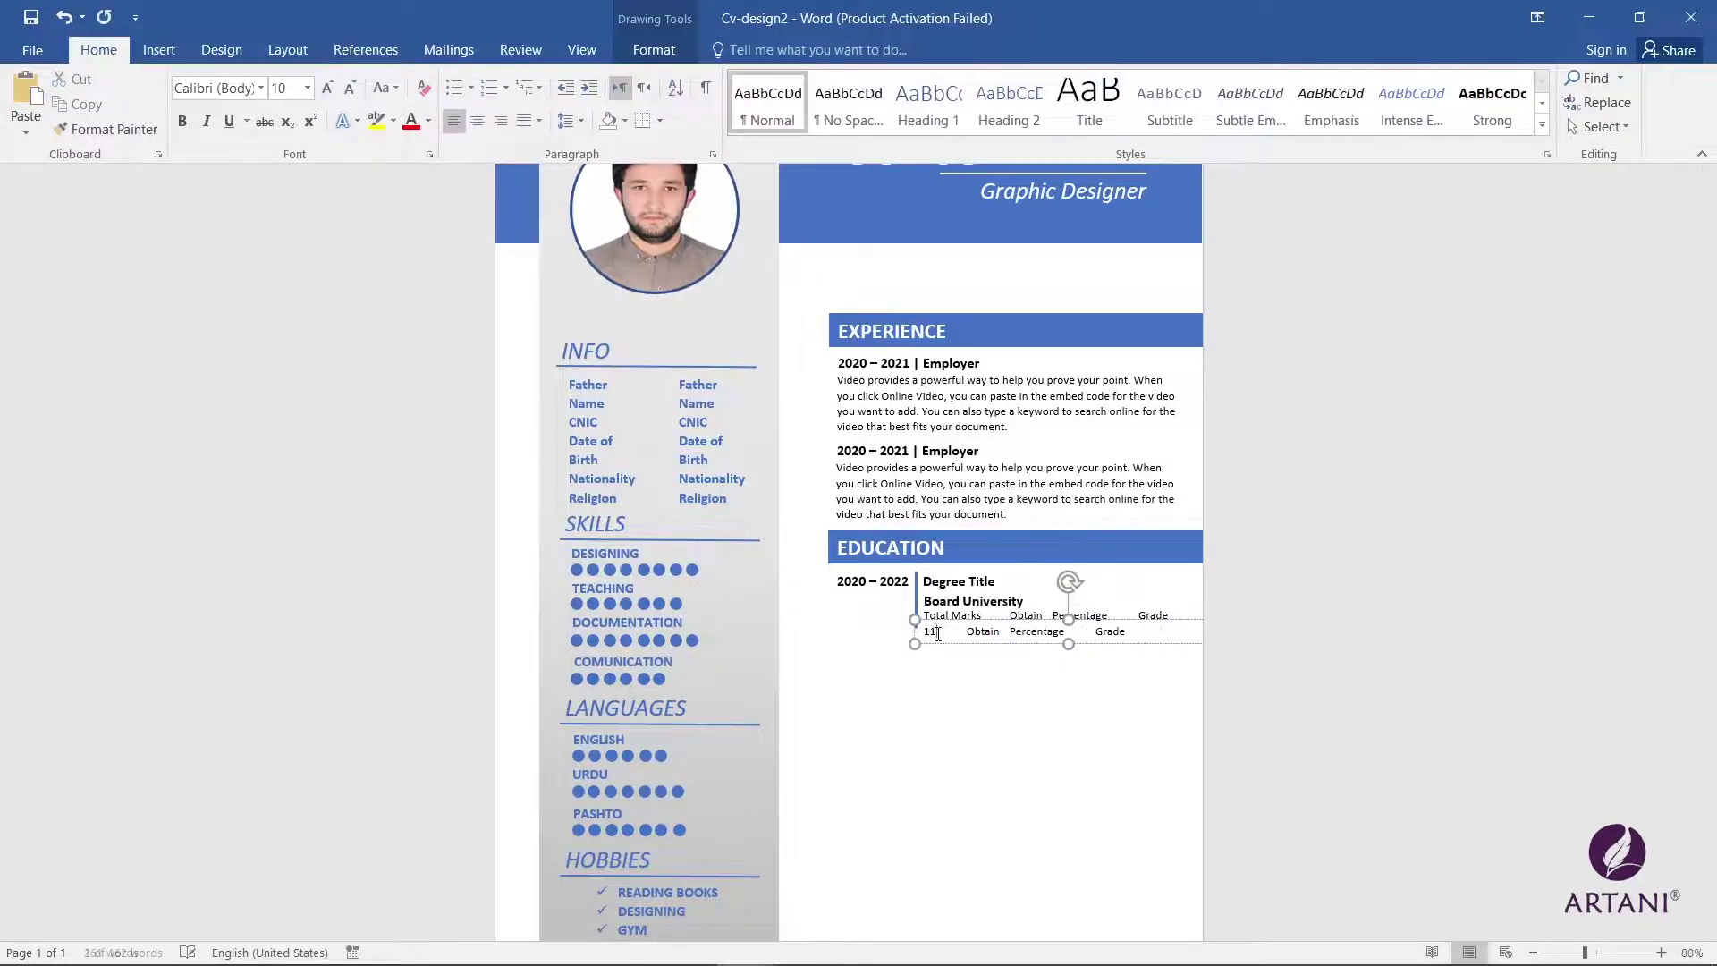
double_click(982, 632)
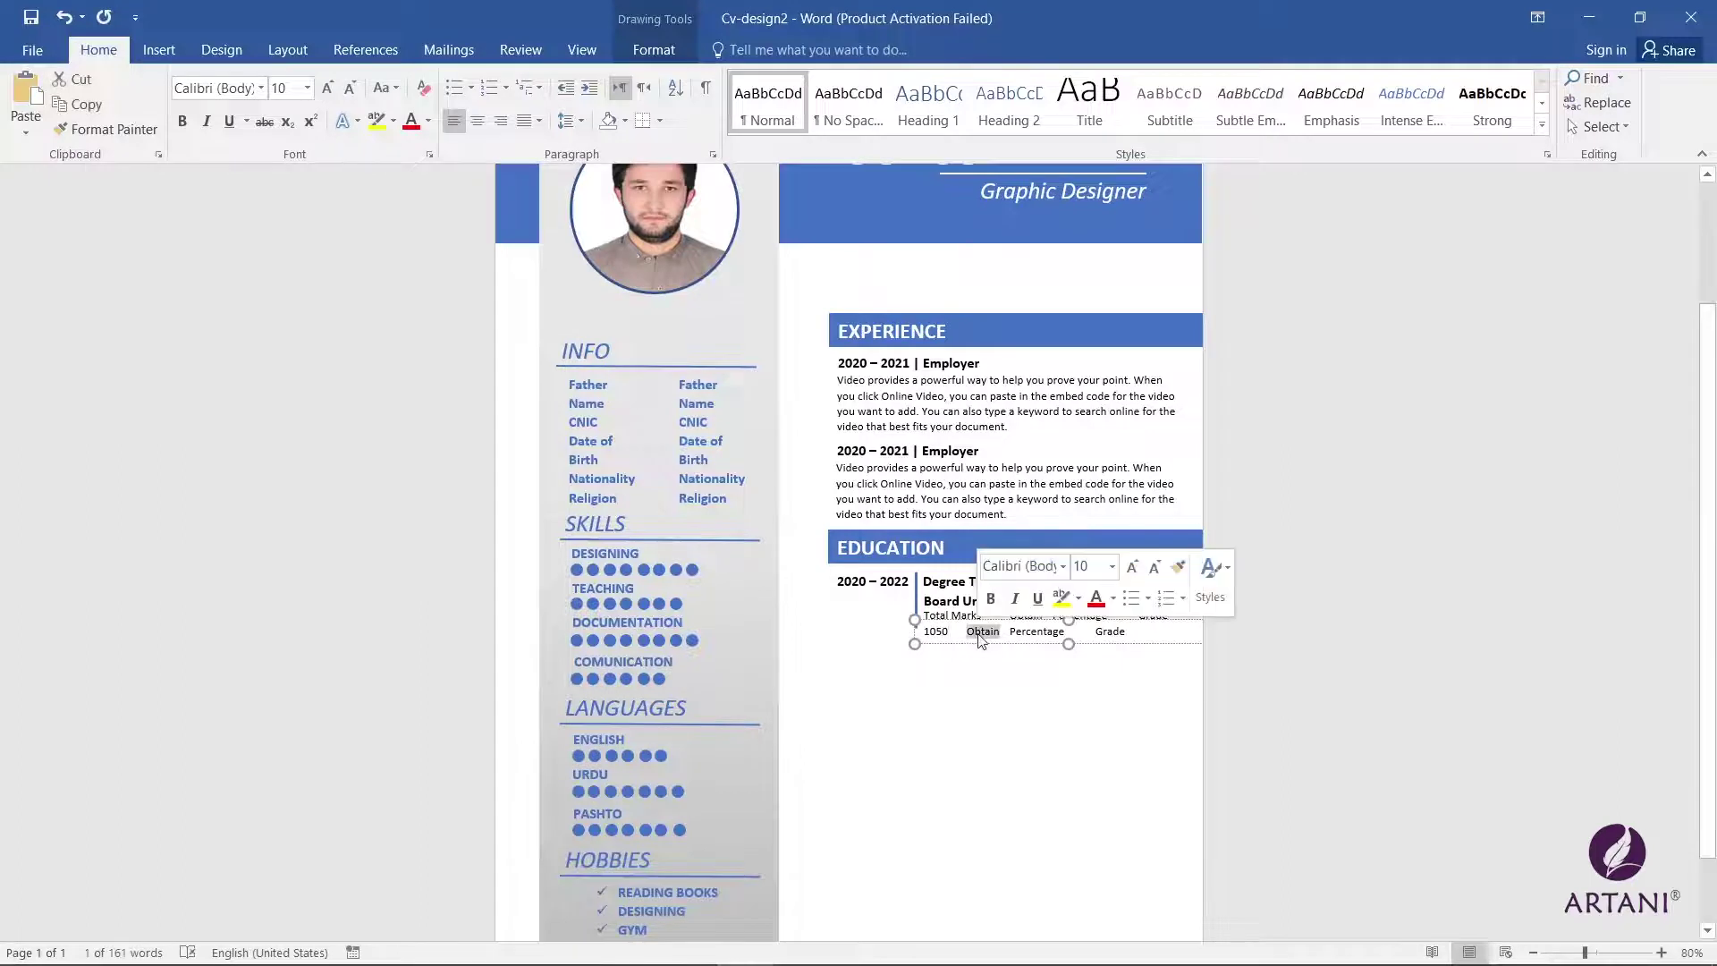
type("841")
double_click(1079, 631)
type("80")
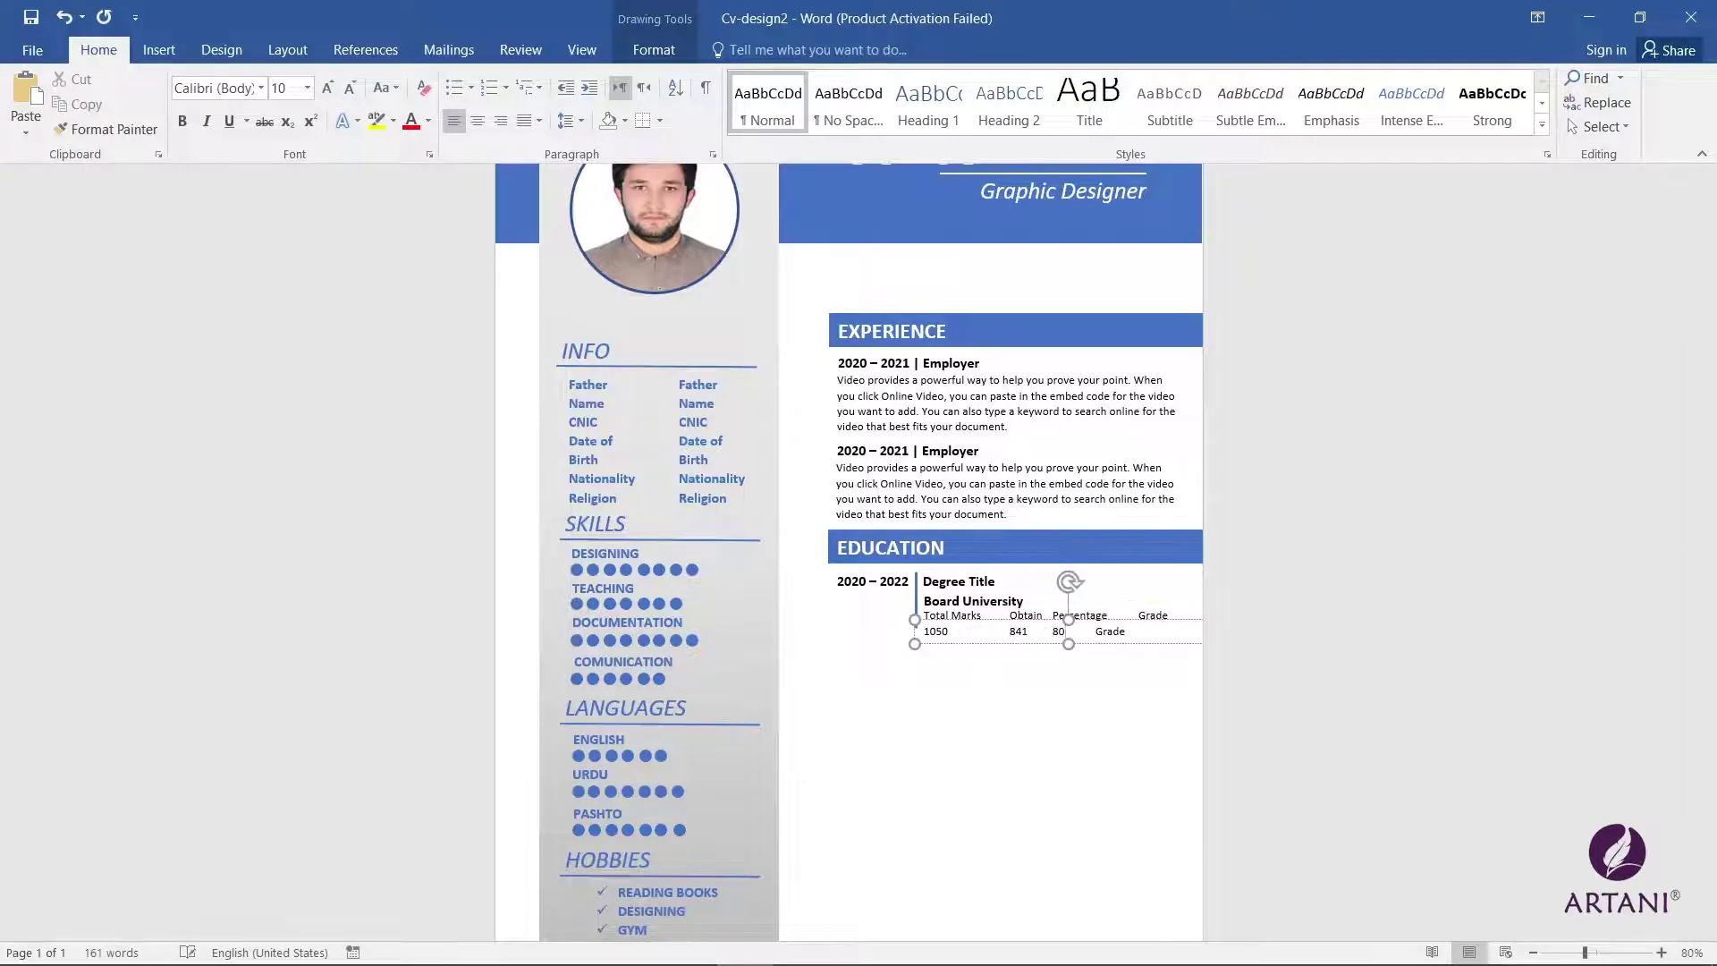
type("%")
double_click(1110, 632)
type("A1")
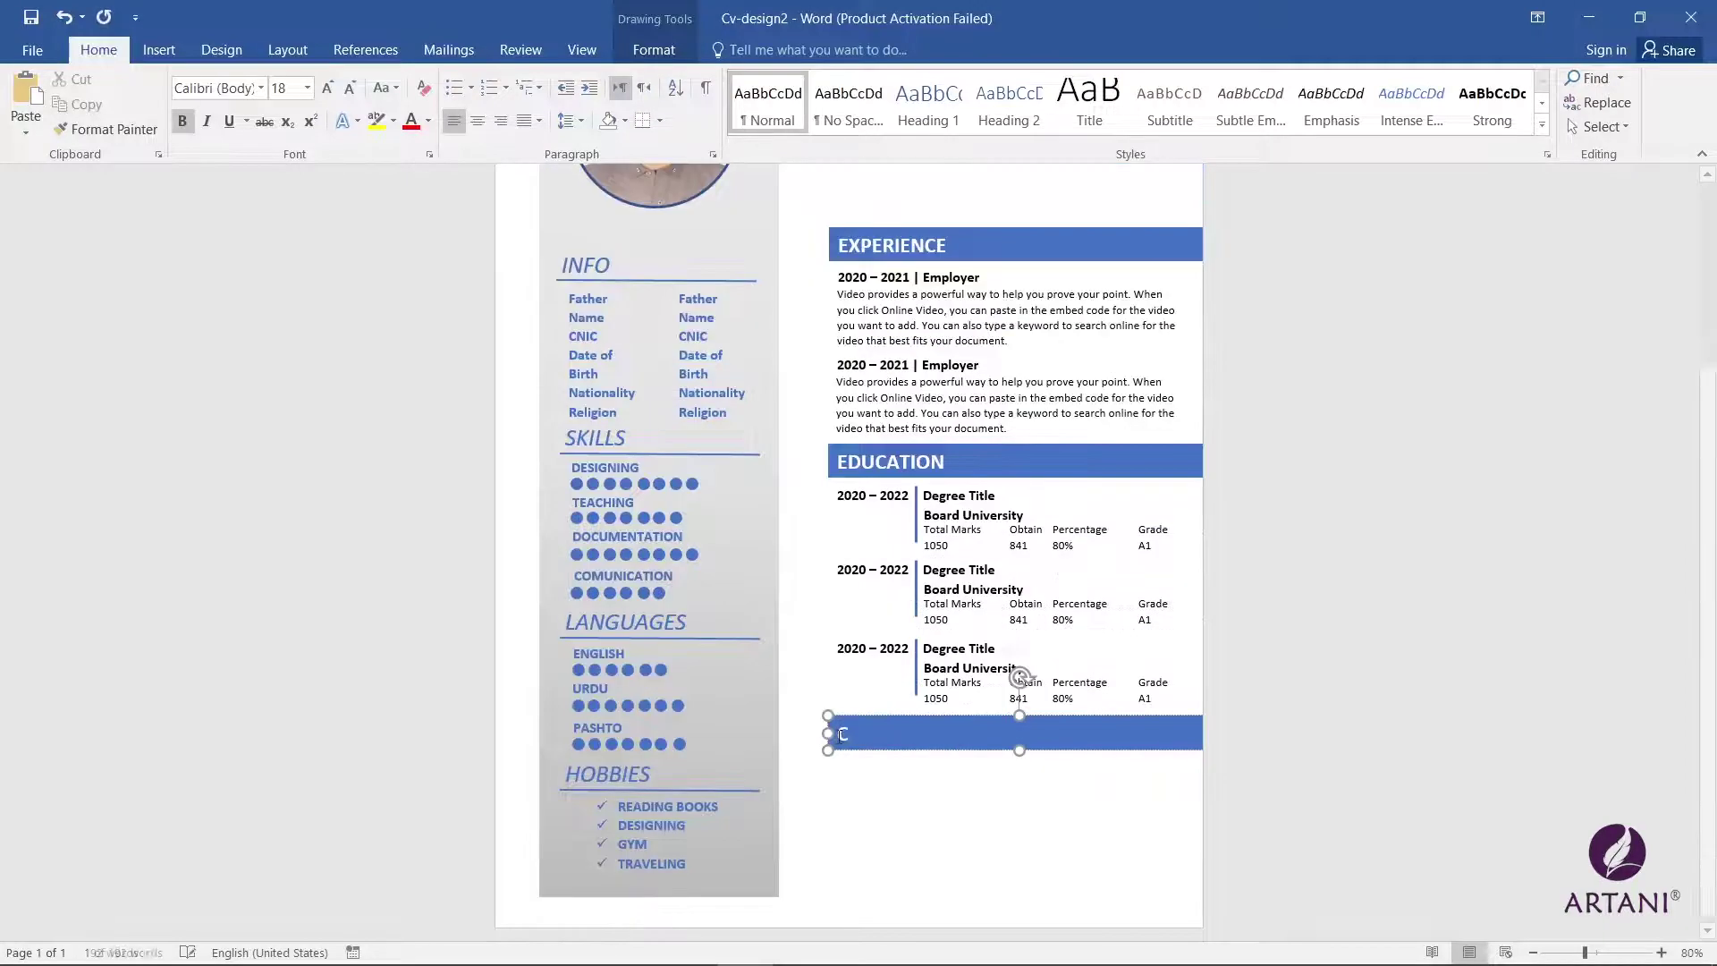
type("ERTIFICATION")
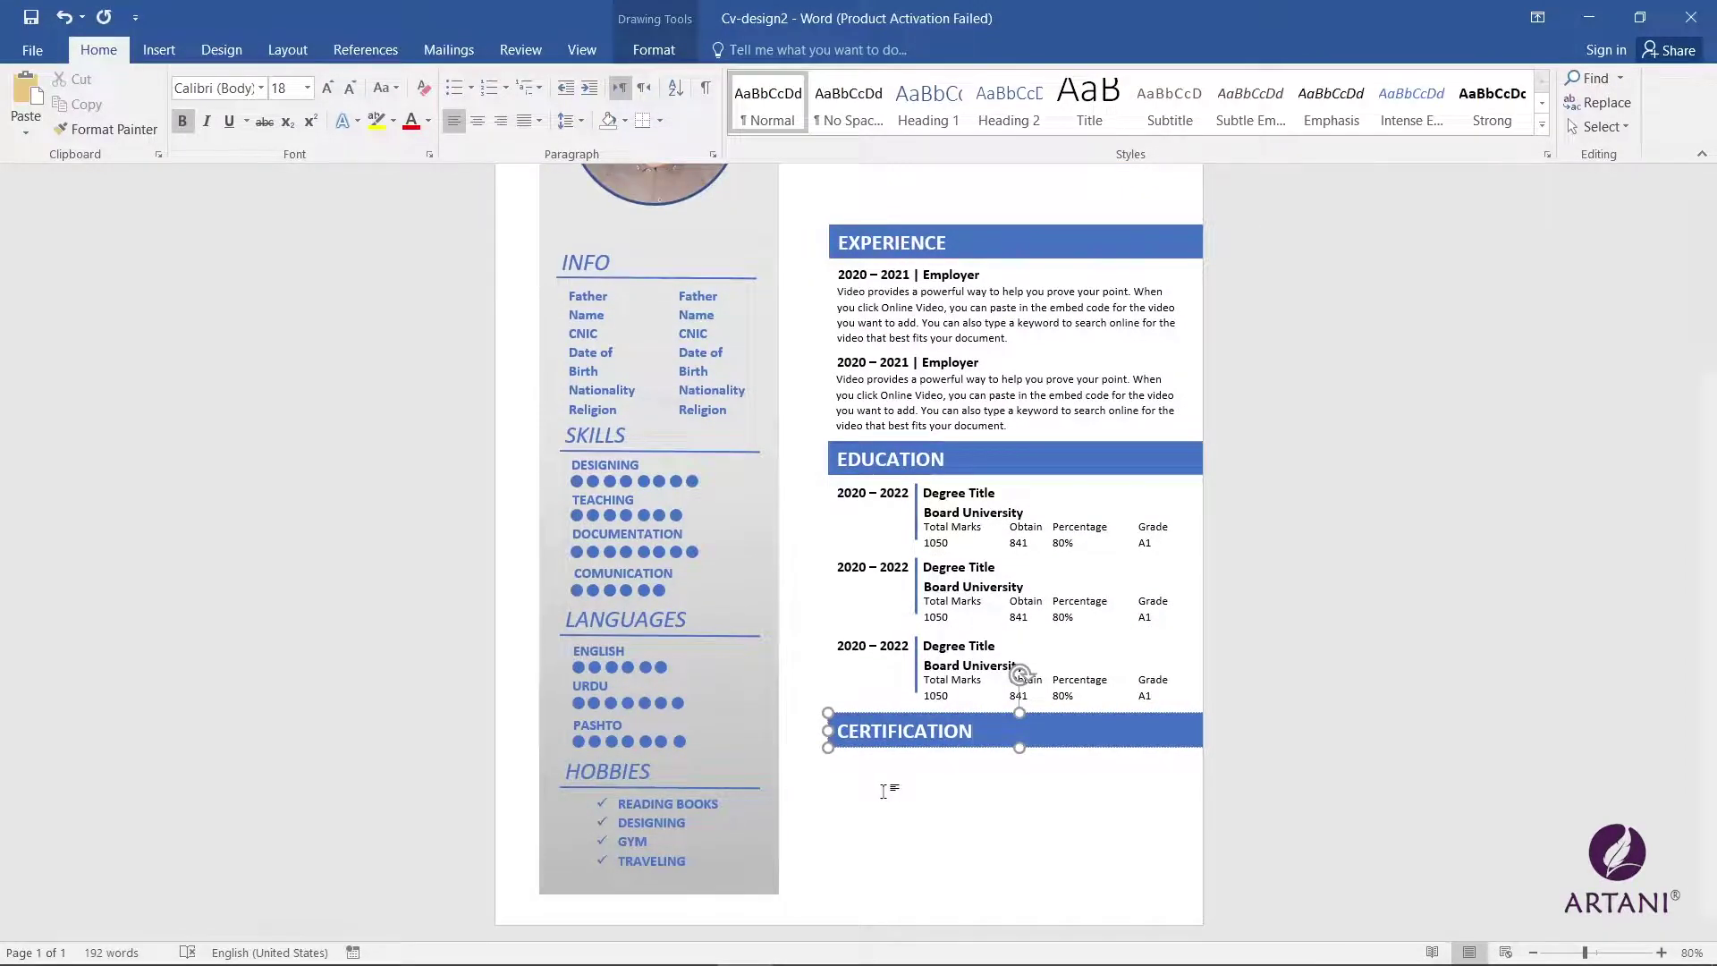
Step: Copy an Experience description box below CERTIFICATION, clear it and apply bold checkmark bullets
scroll(871, 778, "up", 2)
left_click(897, 586)
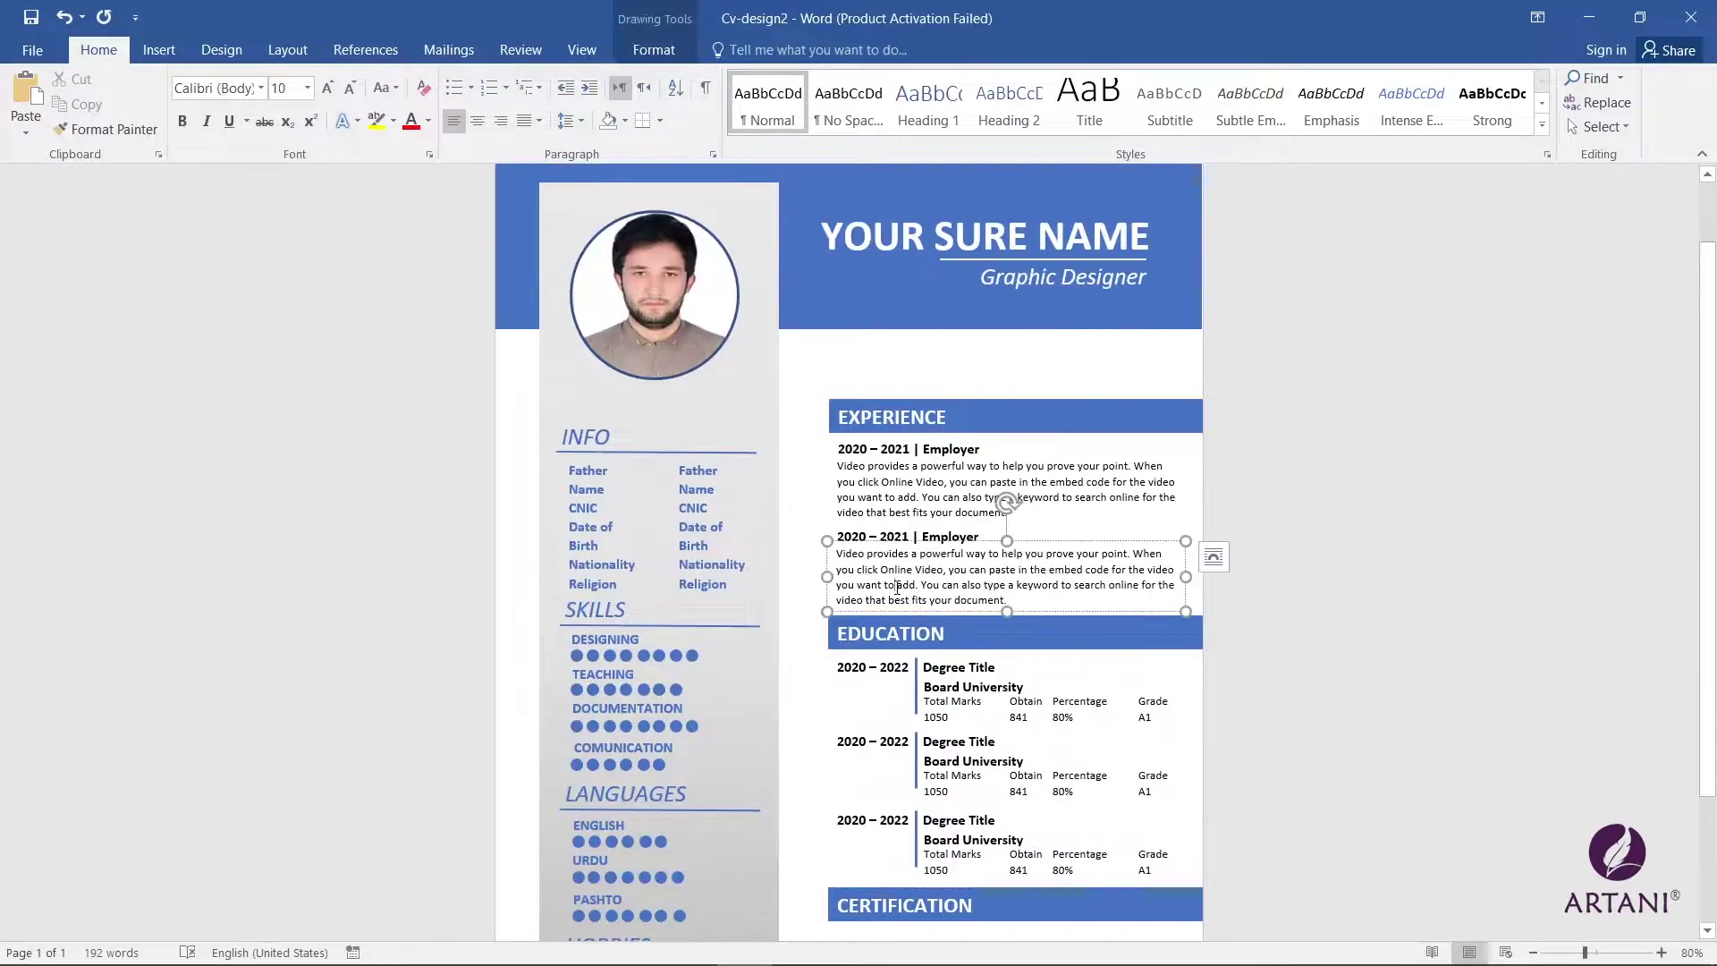
left_click(1213, 556)
left_click_drag(993, 542, 837, 758)
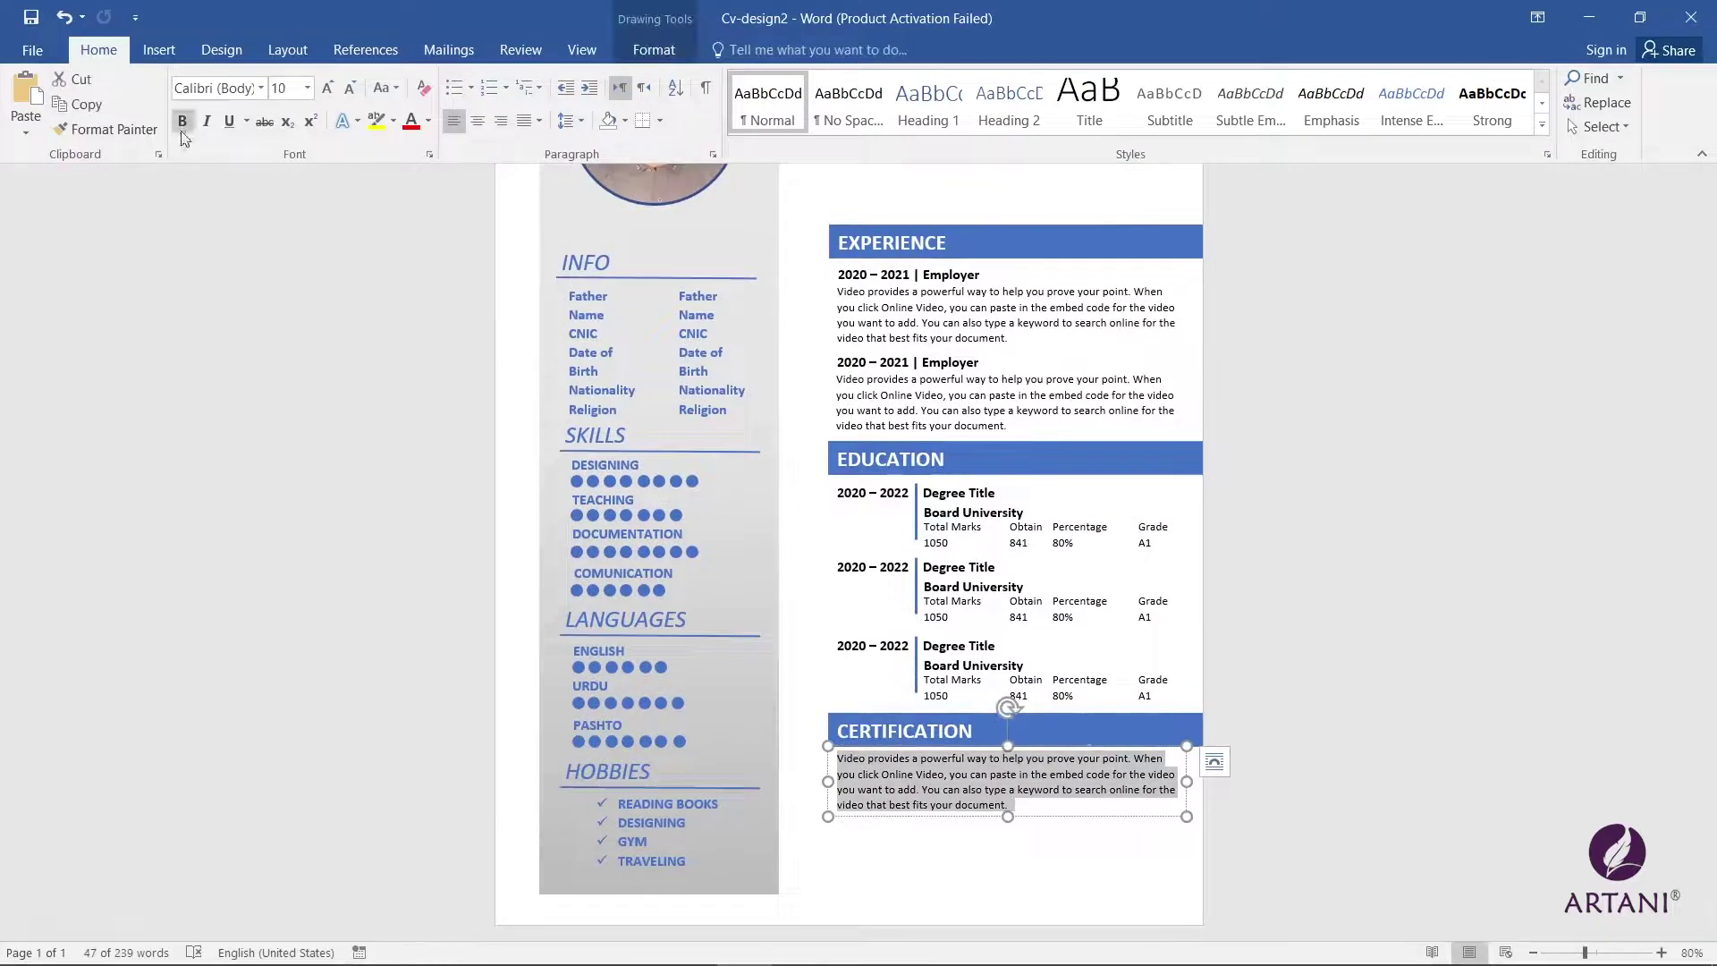
key("Delete")
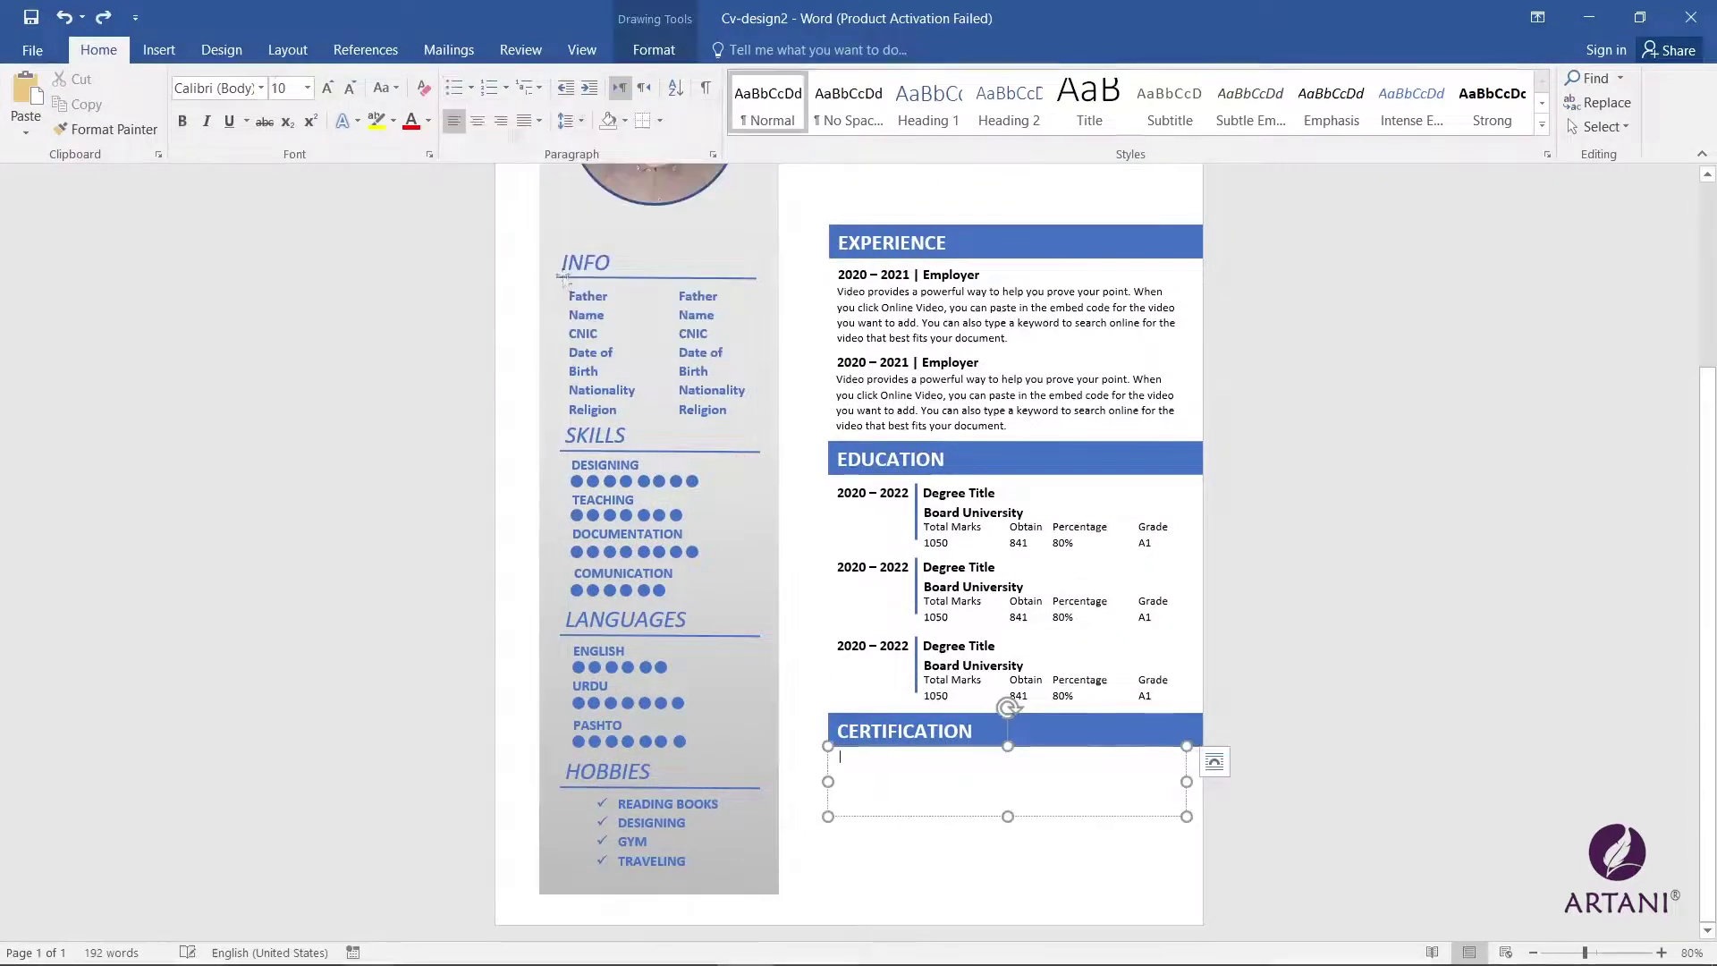
left_click(471, 87)
left_click(679, 286)
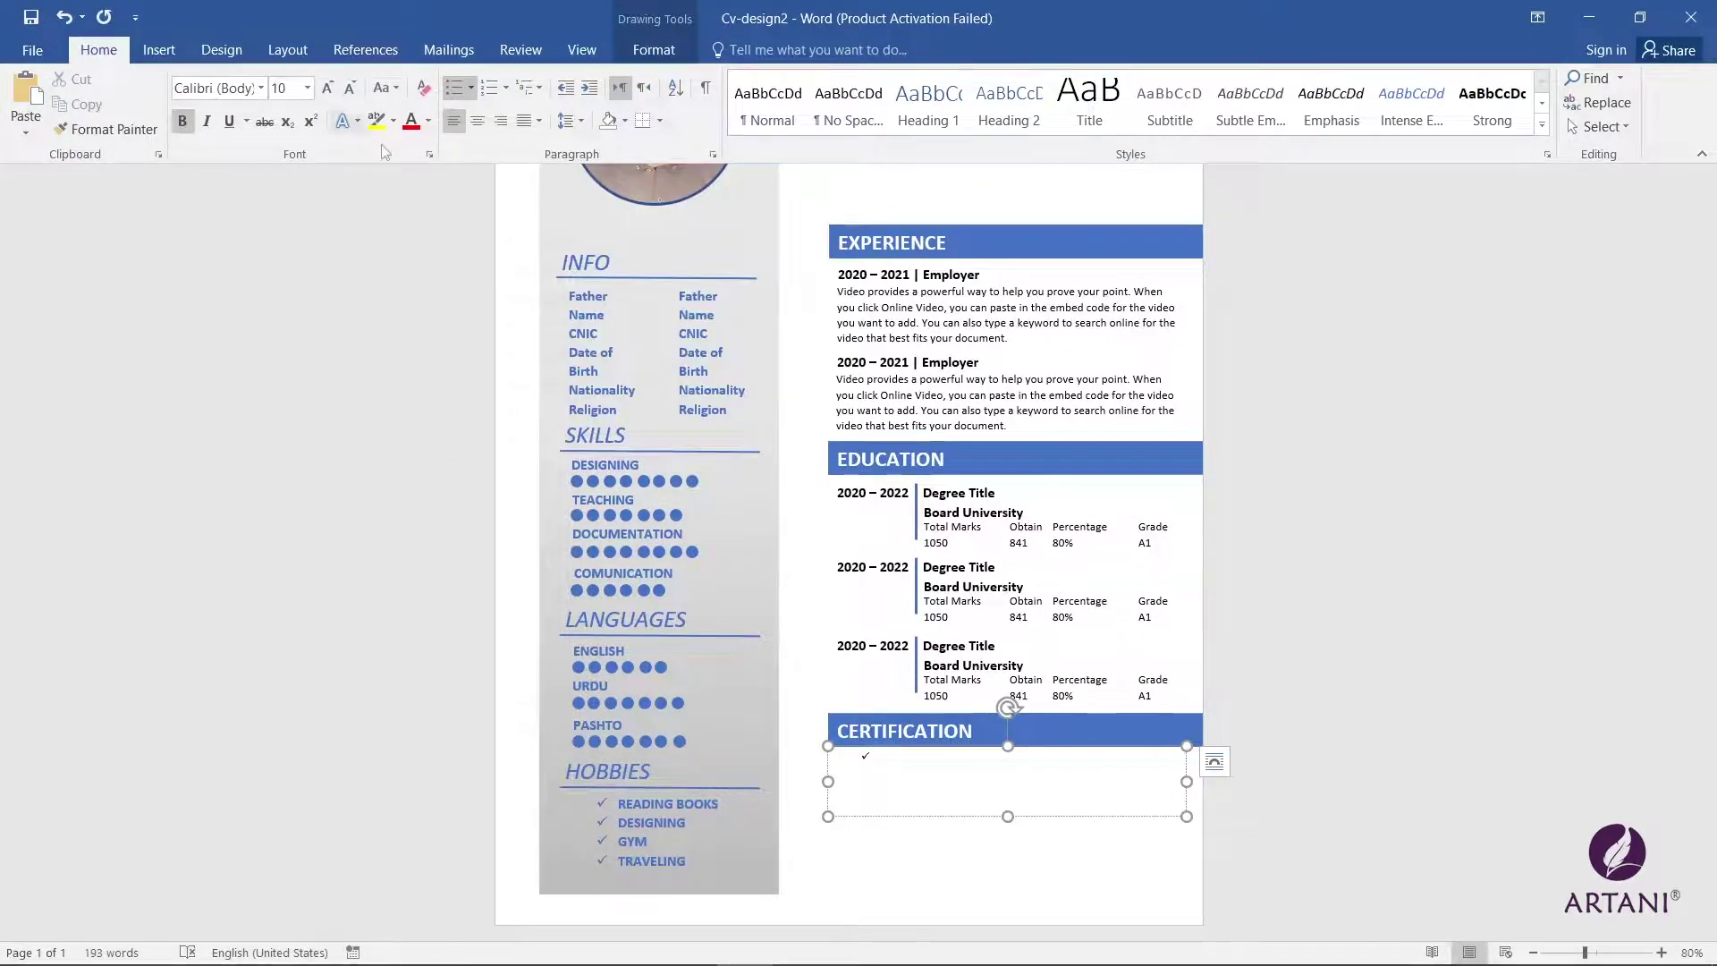
left_click(178, 120)
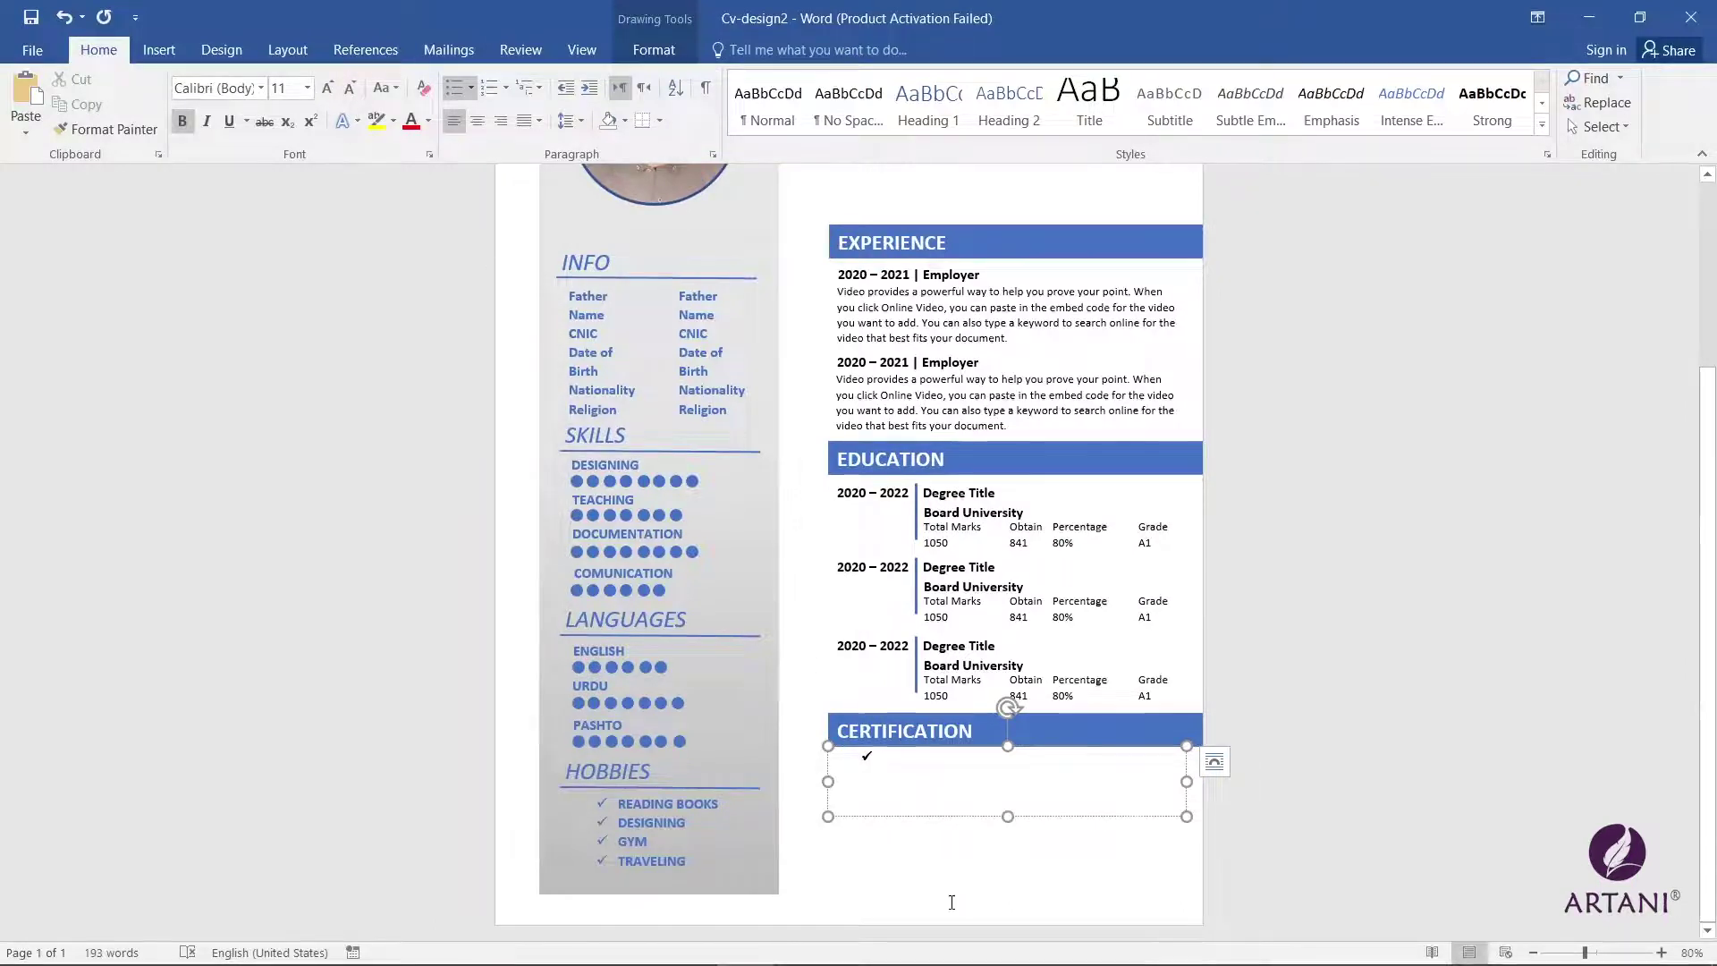
Step: List Microsoft Certified Solution Expert, Microsoft Office Specialist and Graphic Designer
type("Microsoft S")
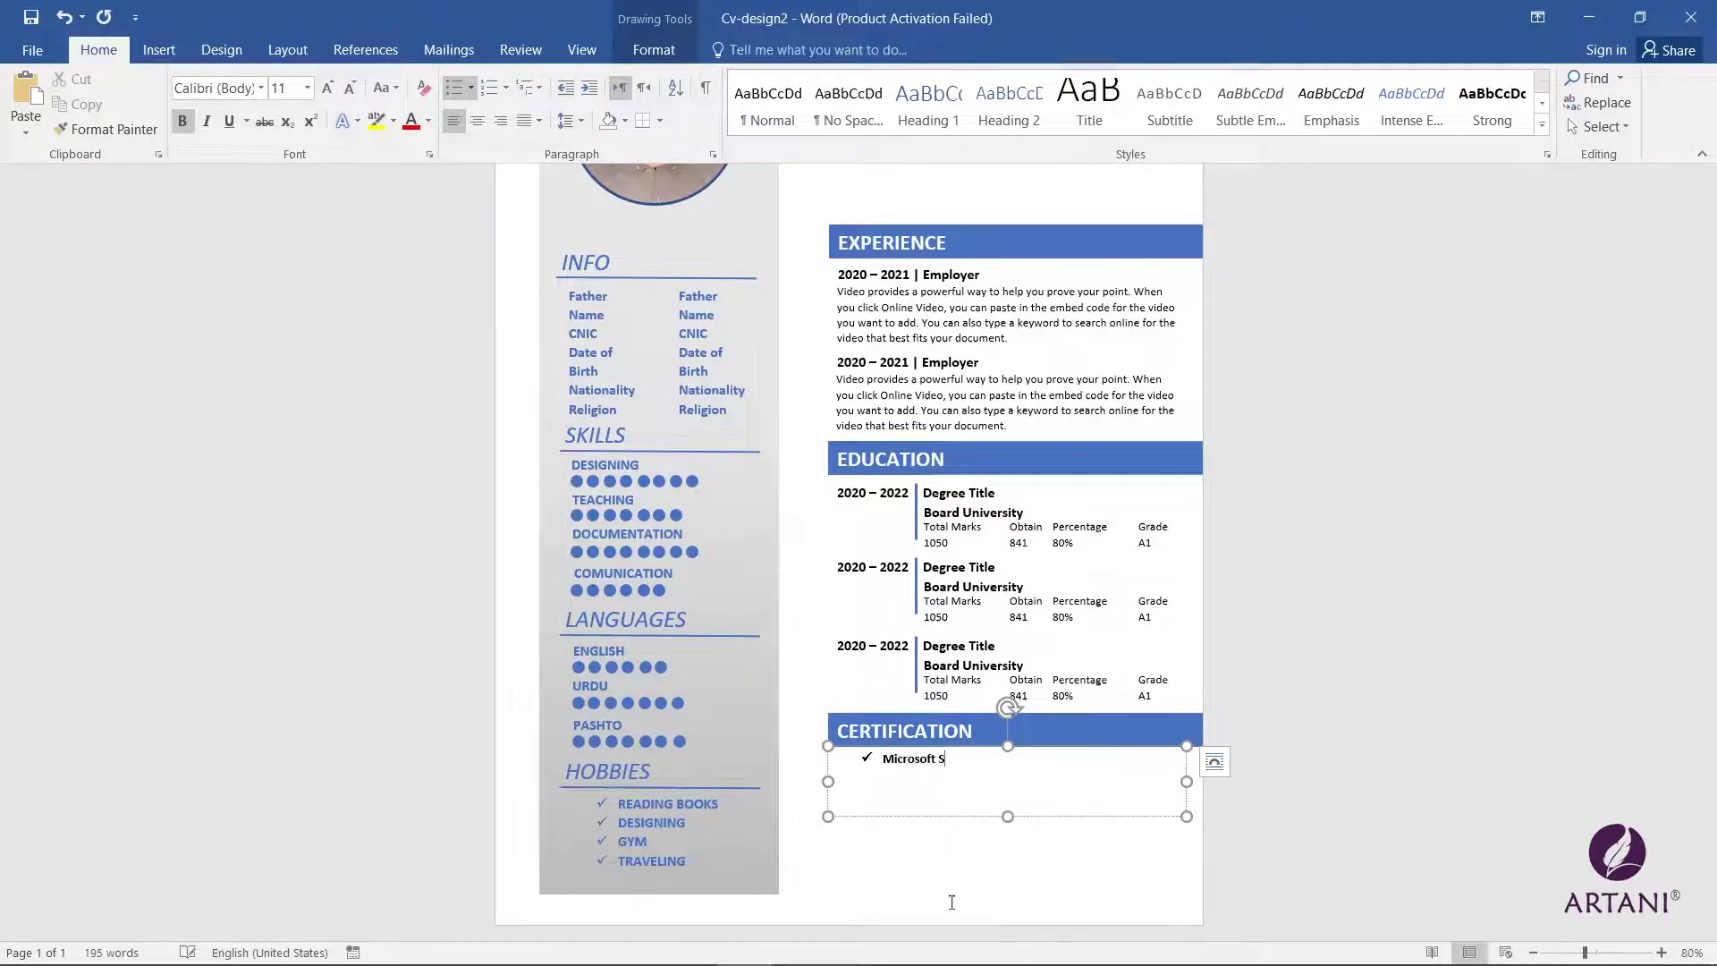
type("ol")
key("BackSpace")
key("BackSpace")
key("BackSpace")
key("BackSpace")
key("BackSpace")
key("BackSpace")
key("BackSpace")
key("BackSpace")
type("Certified Solution Expert")
key("Return")
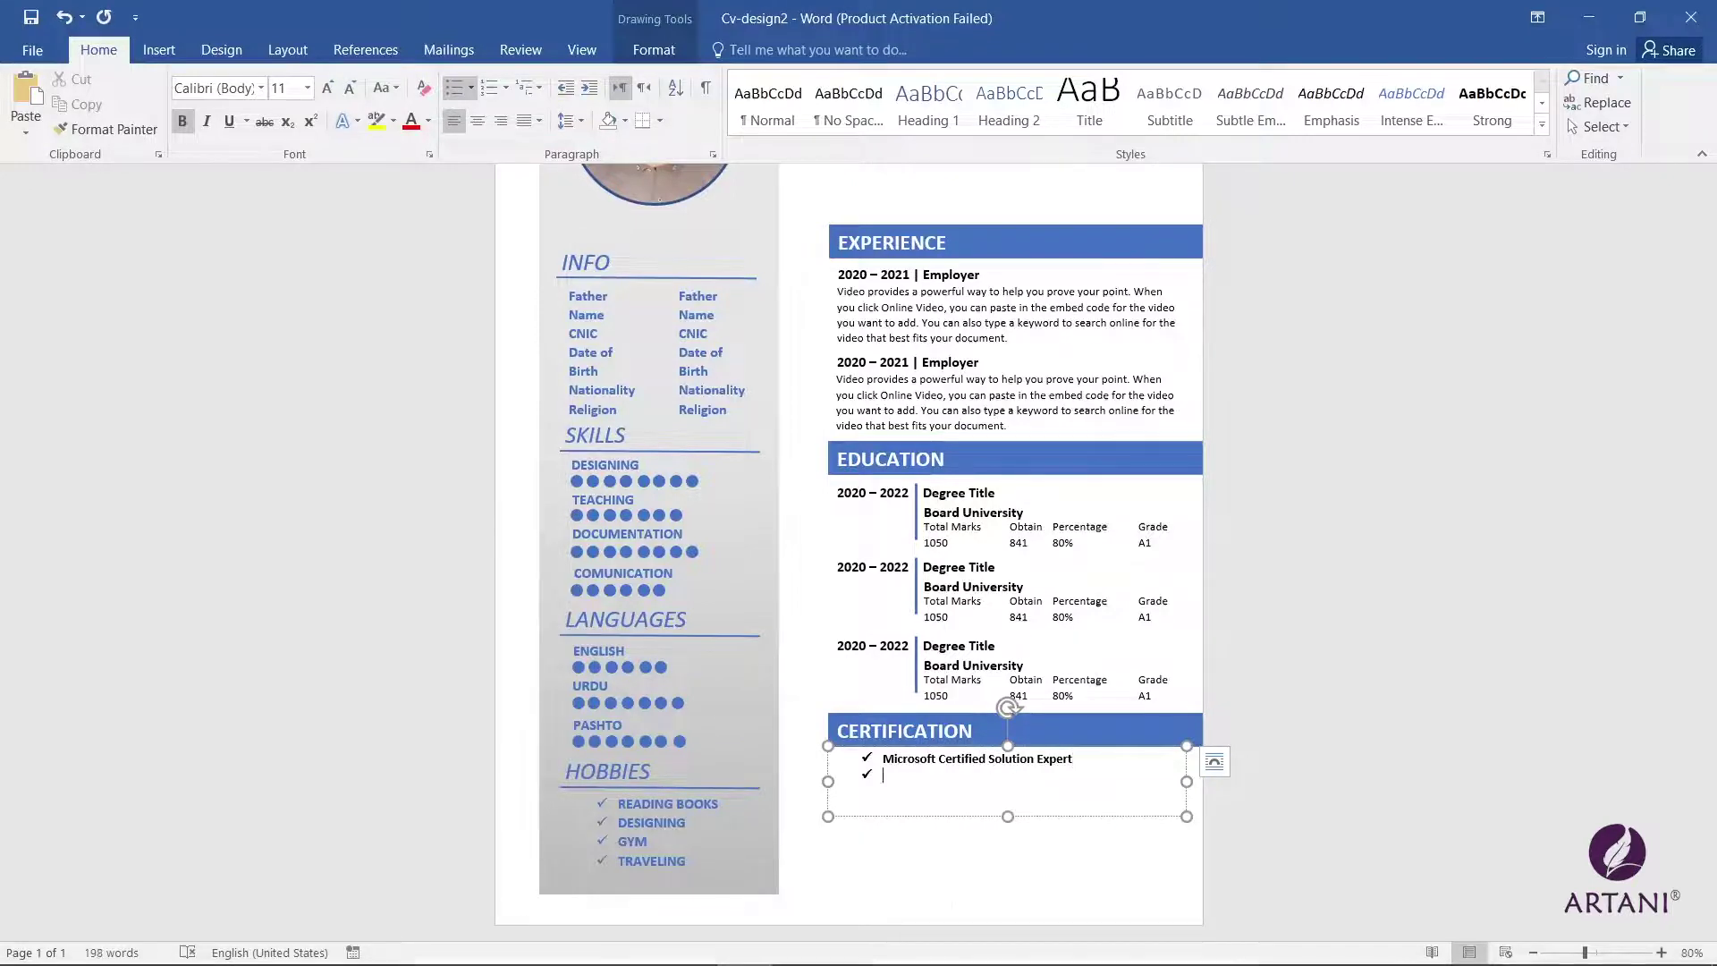
type("Microsoft Office")
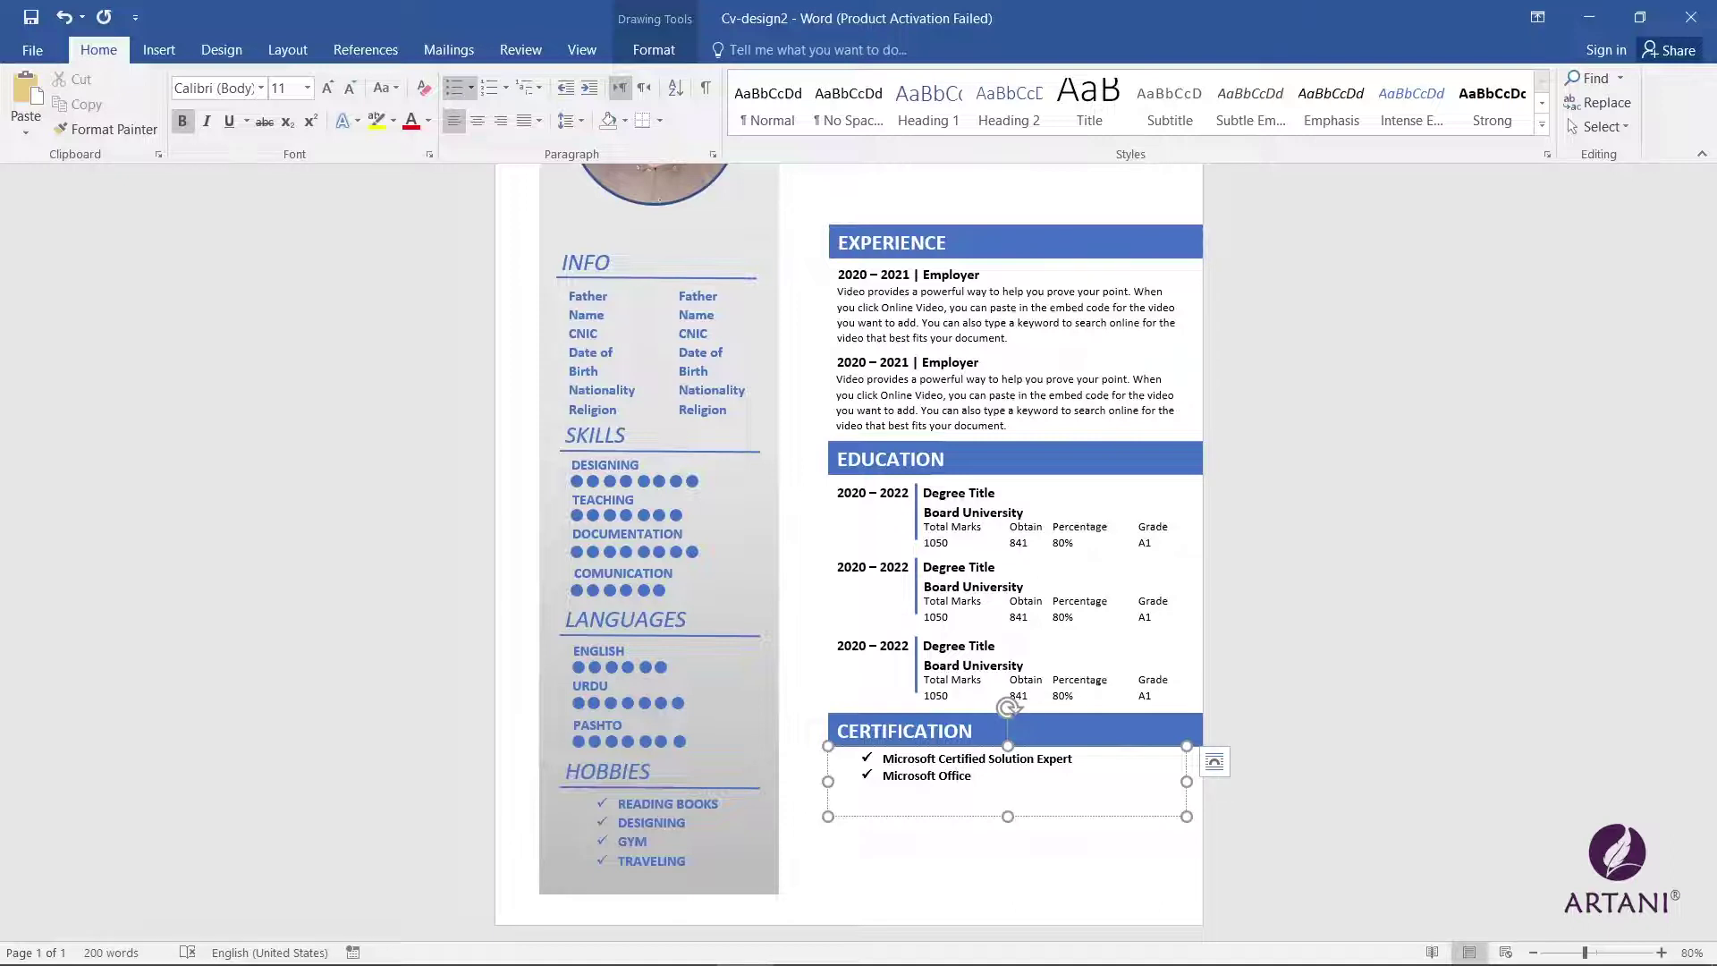
type("pecialist")
key("Return")
type("Graphic Designer")
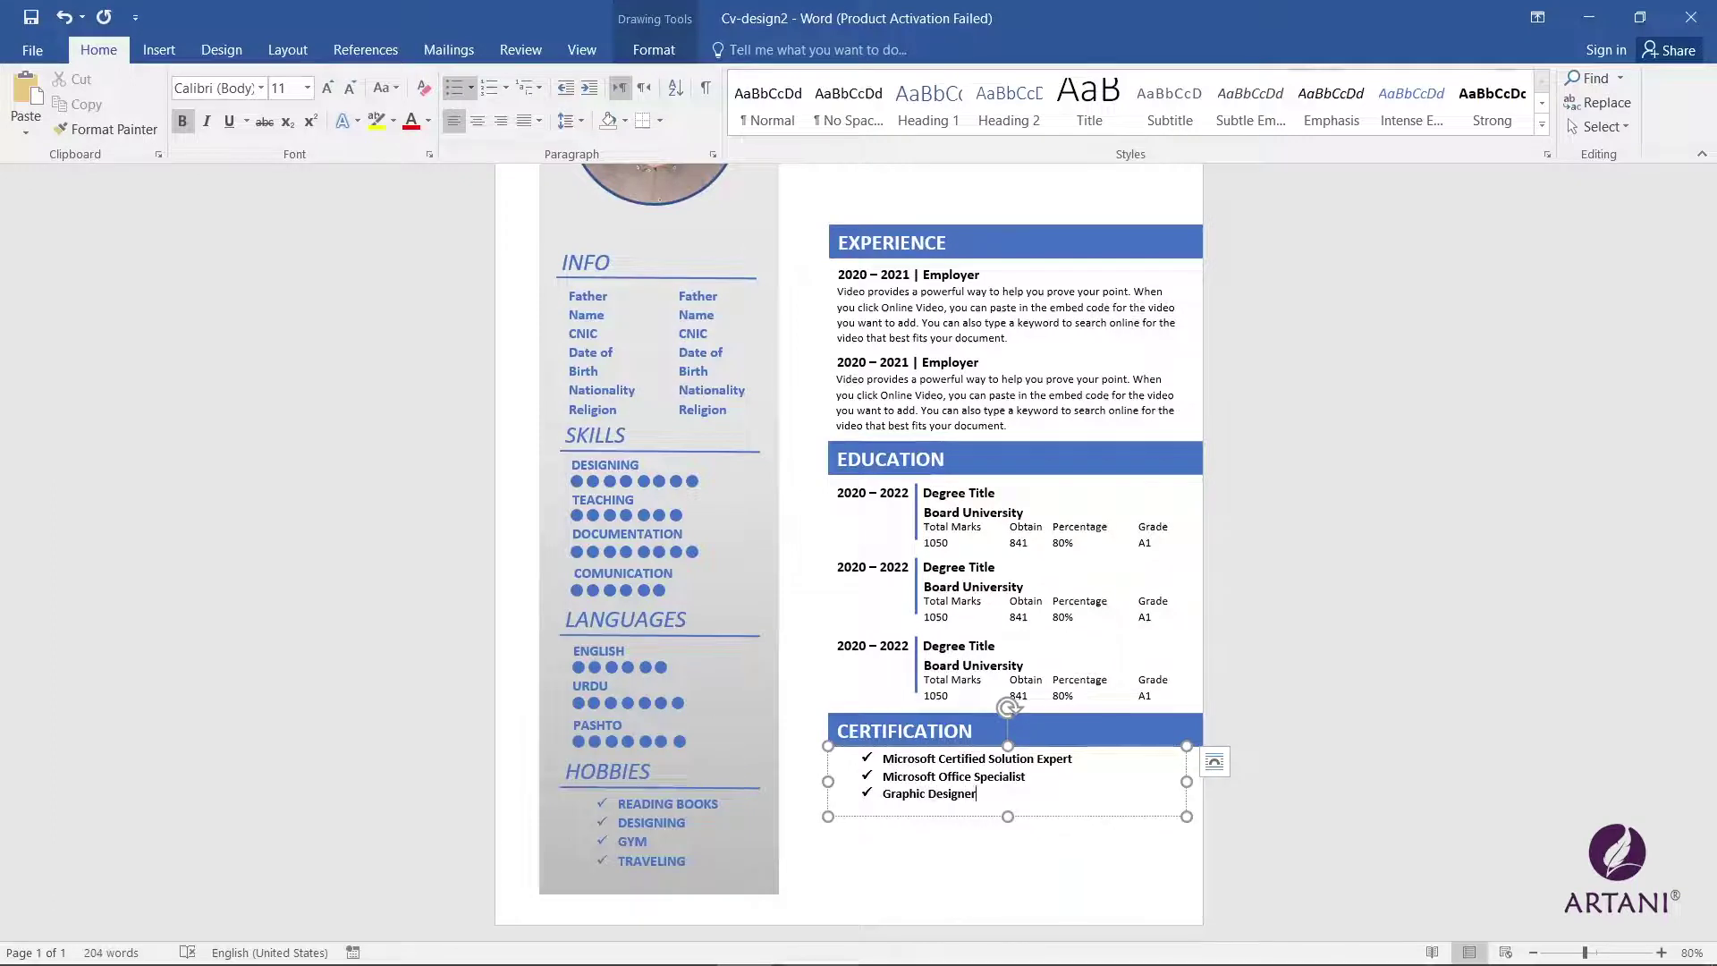
Step: Shorten the certification box and copy the heading bar below it as CONTACT ME
left_click_drag(1008, 817, 1007, 806)
left_click(1017, 715)
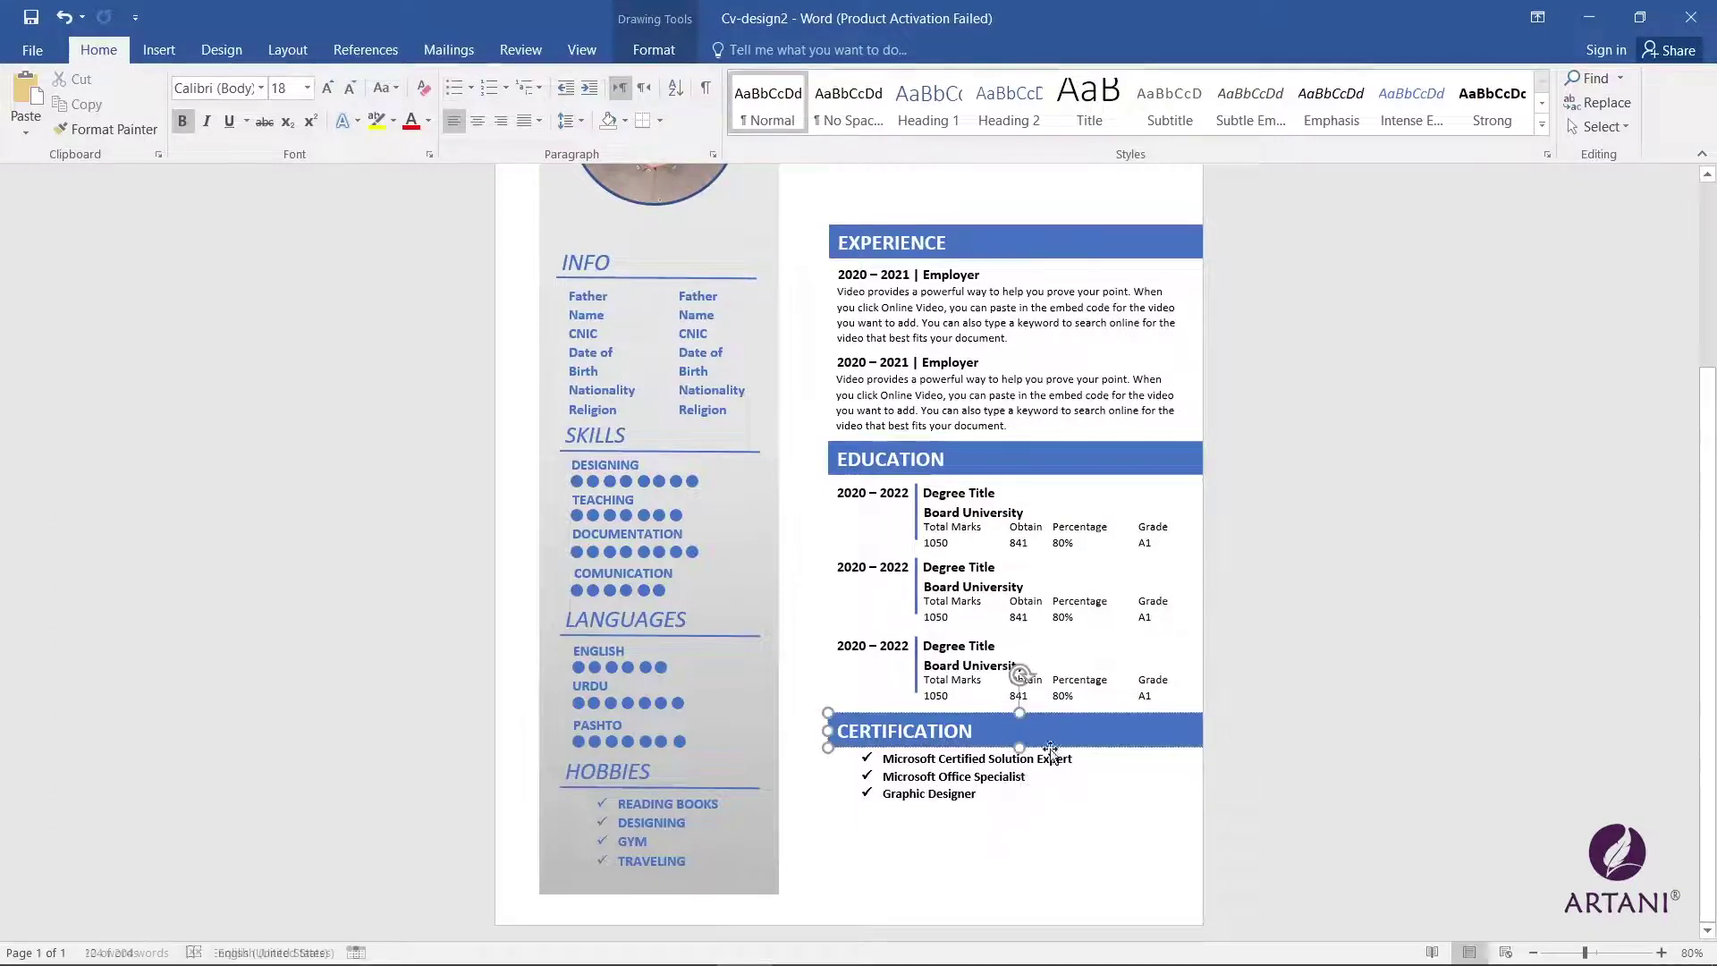
left_click_drag(1017, 715, 1020, 807)
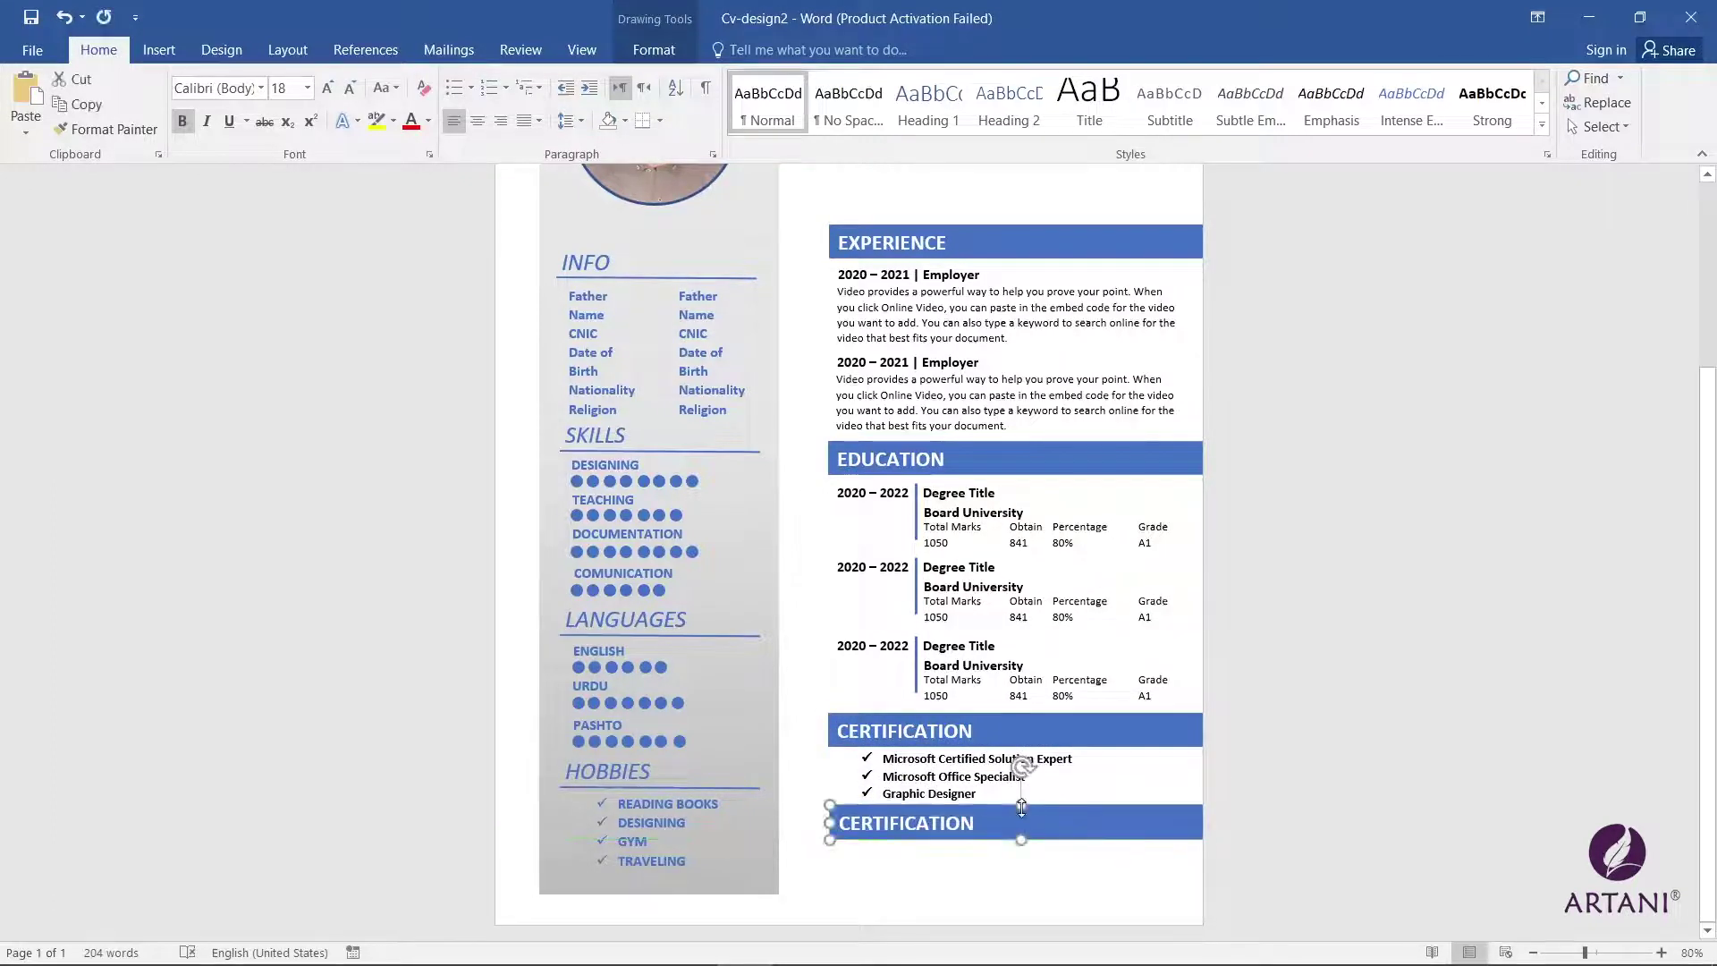
type("CoNTACT ME")
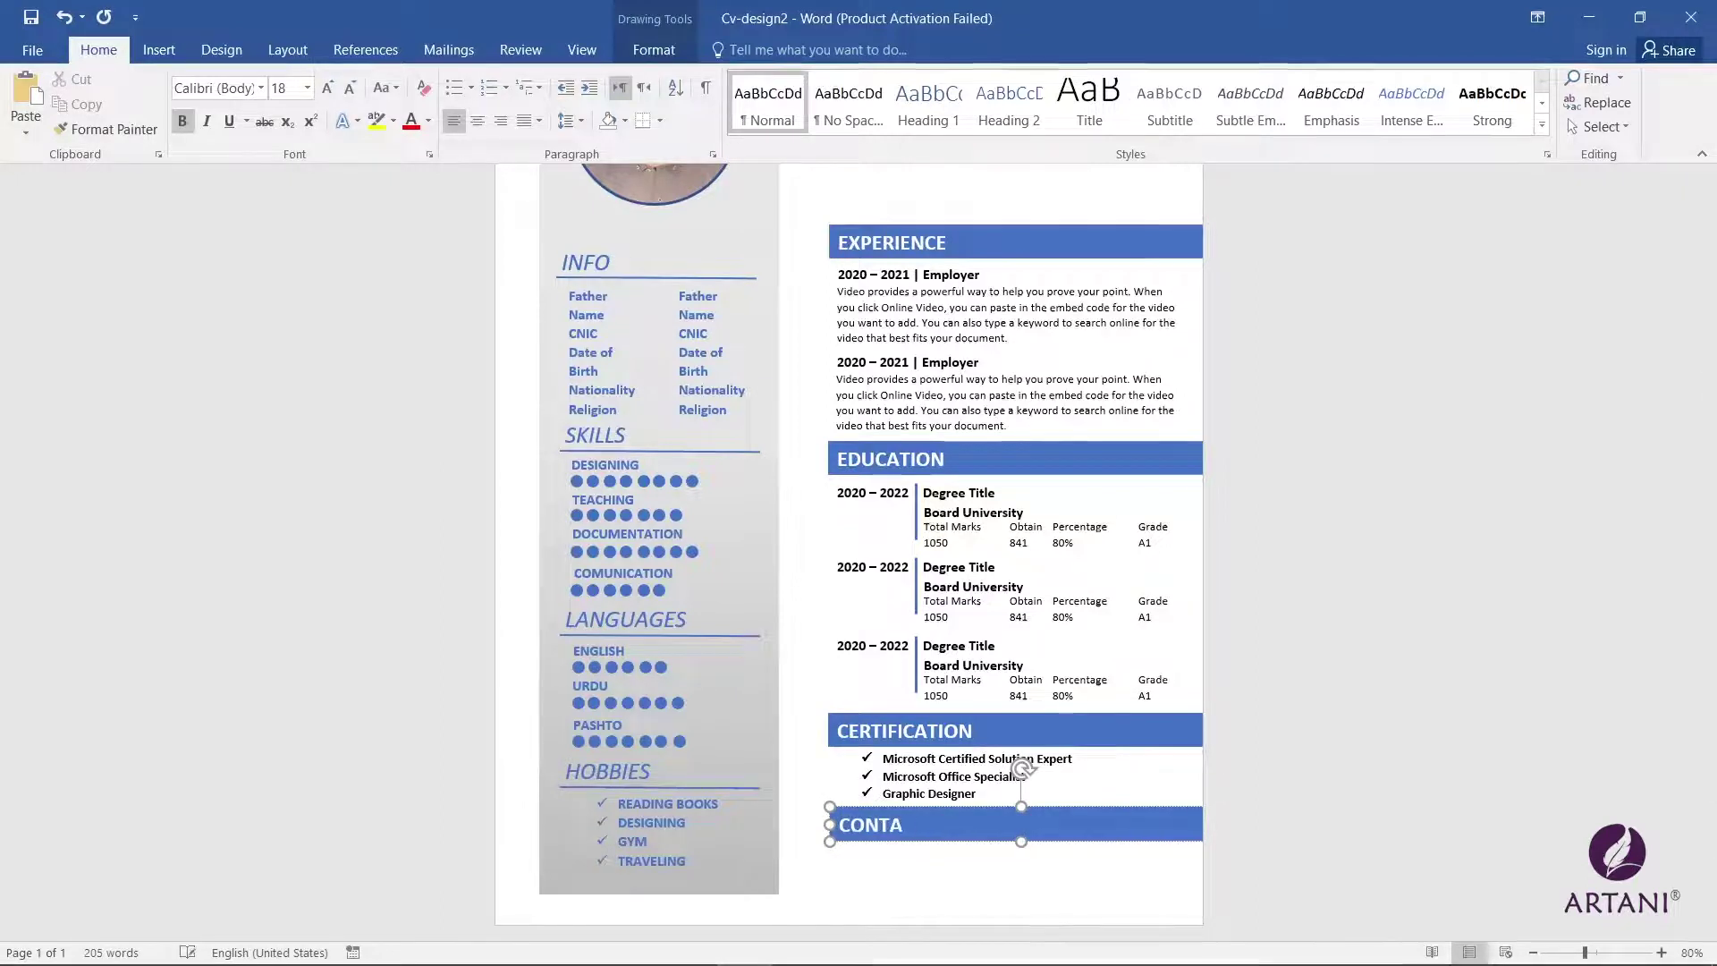
left_click(849, 840)
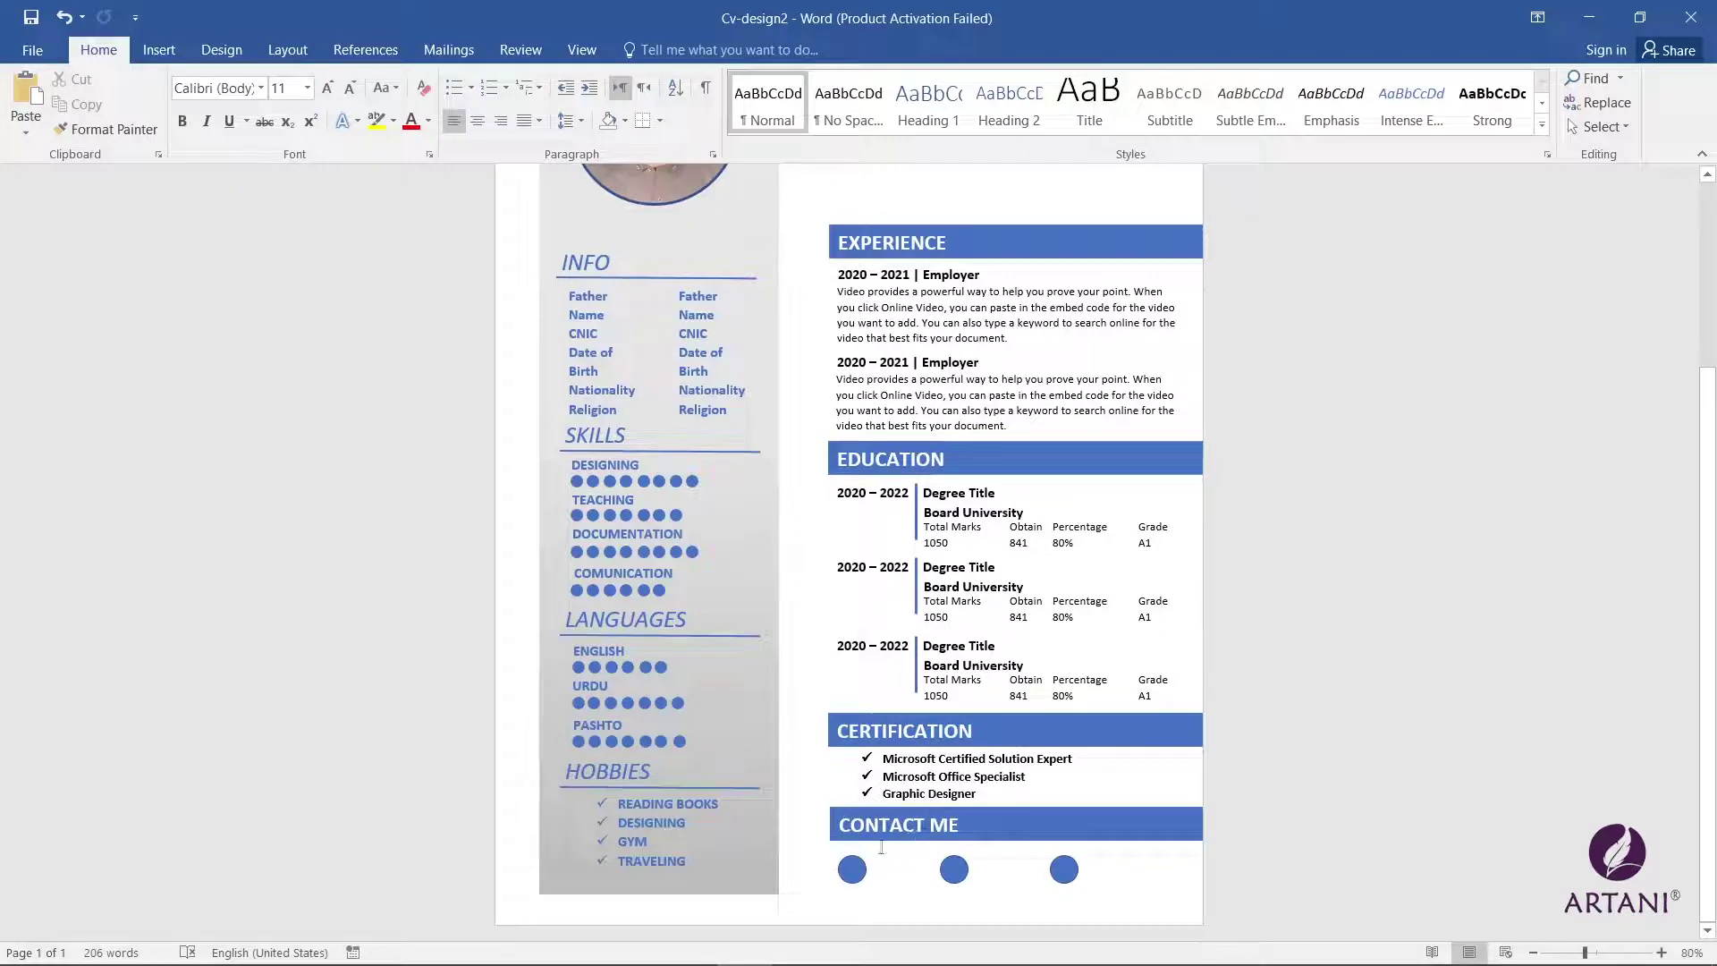
Step: Zoom out to 60% to view the whole CV page
scroll(794, 764, "up", 2)
scroll(1163, 804, "down", 2)
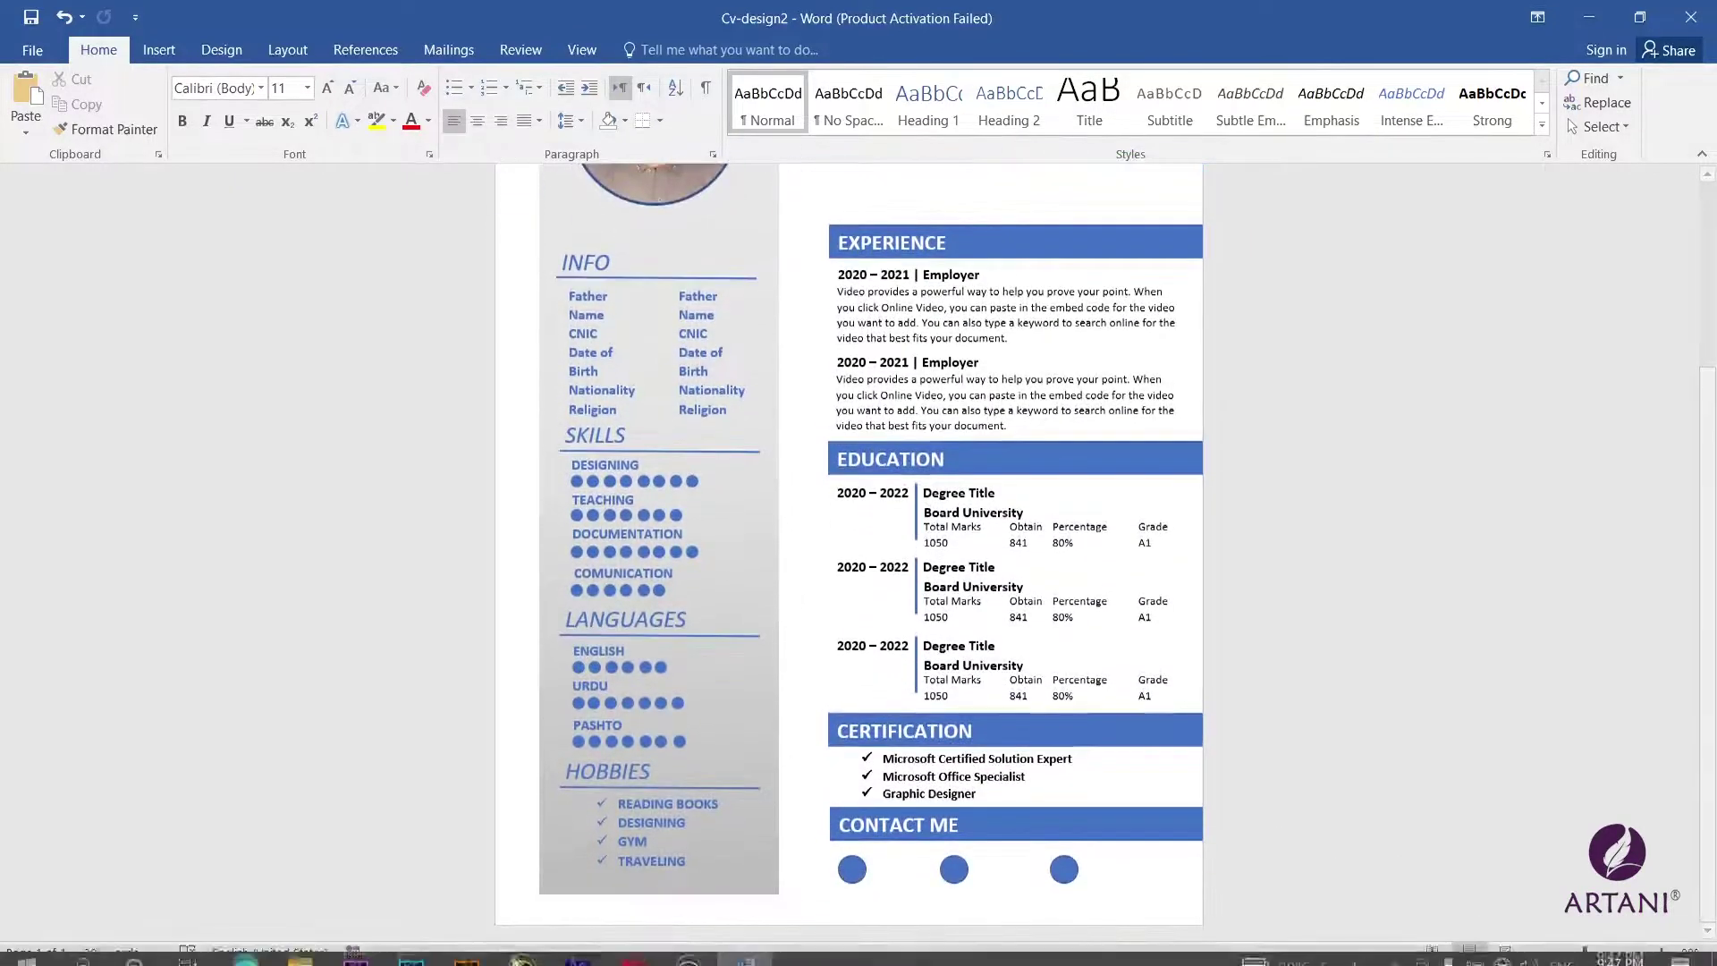
left_click(1533, 952)
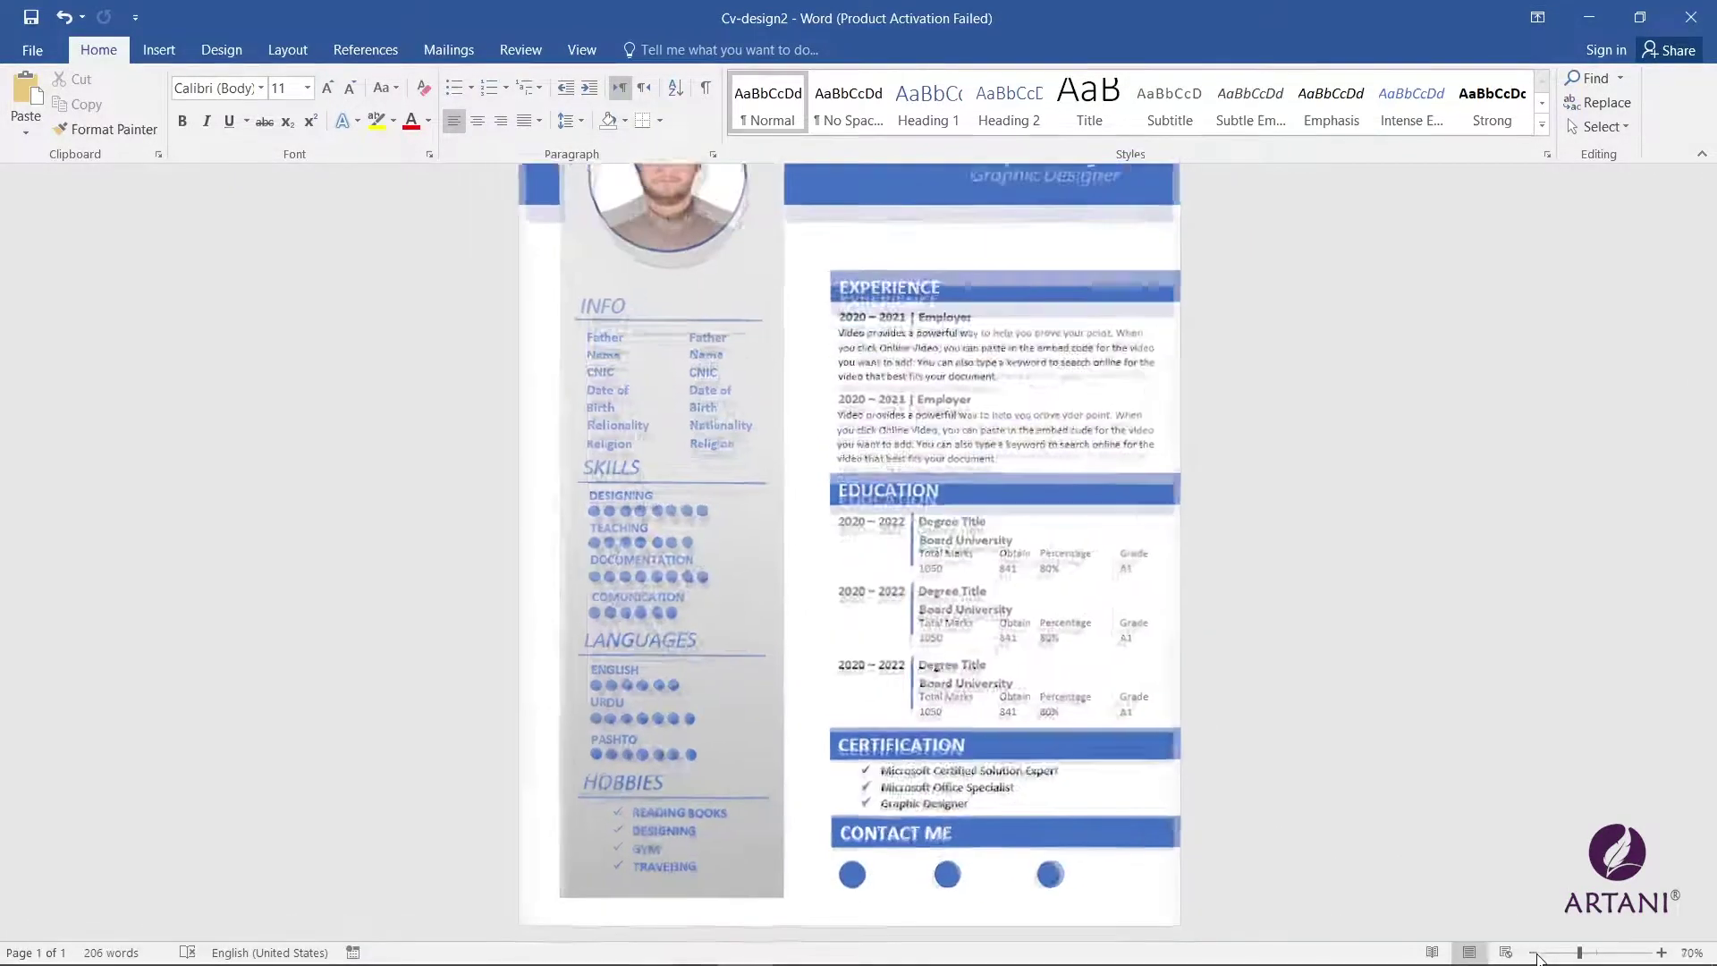
left_click(1532, 952)
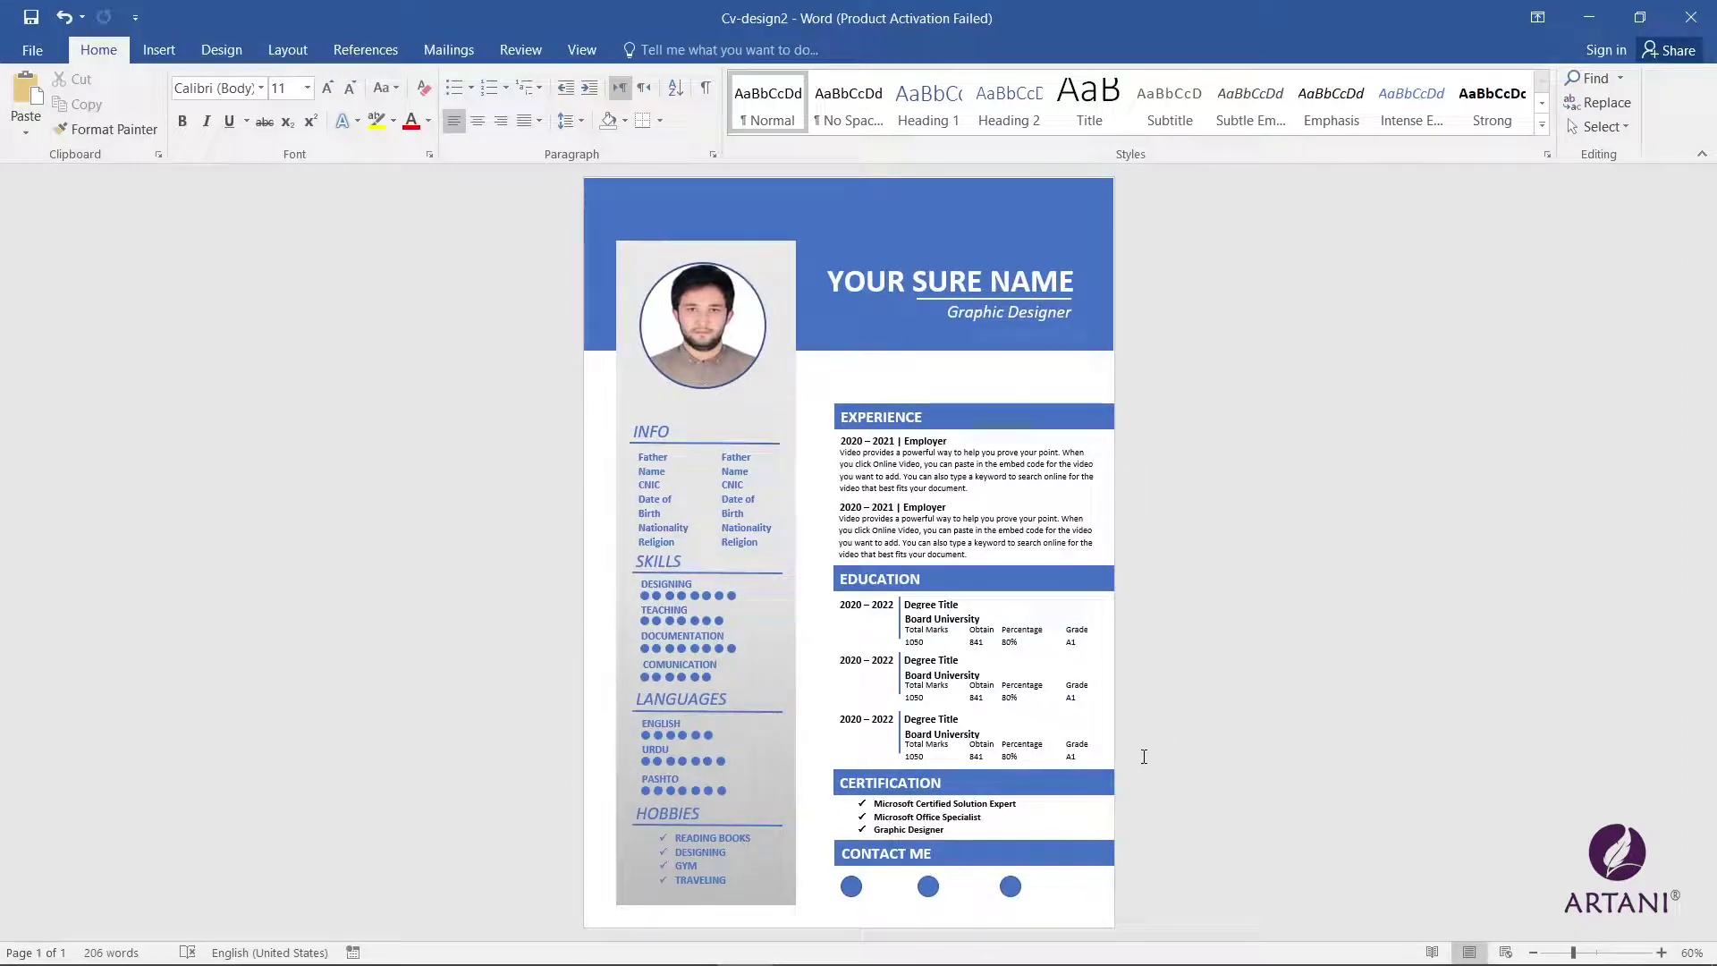
Step: Insert the gear icon into the EXPERIENCE bar and tighten its gap to the heading
left_click(975, 417)
left_click(158, 49)
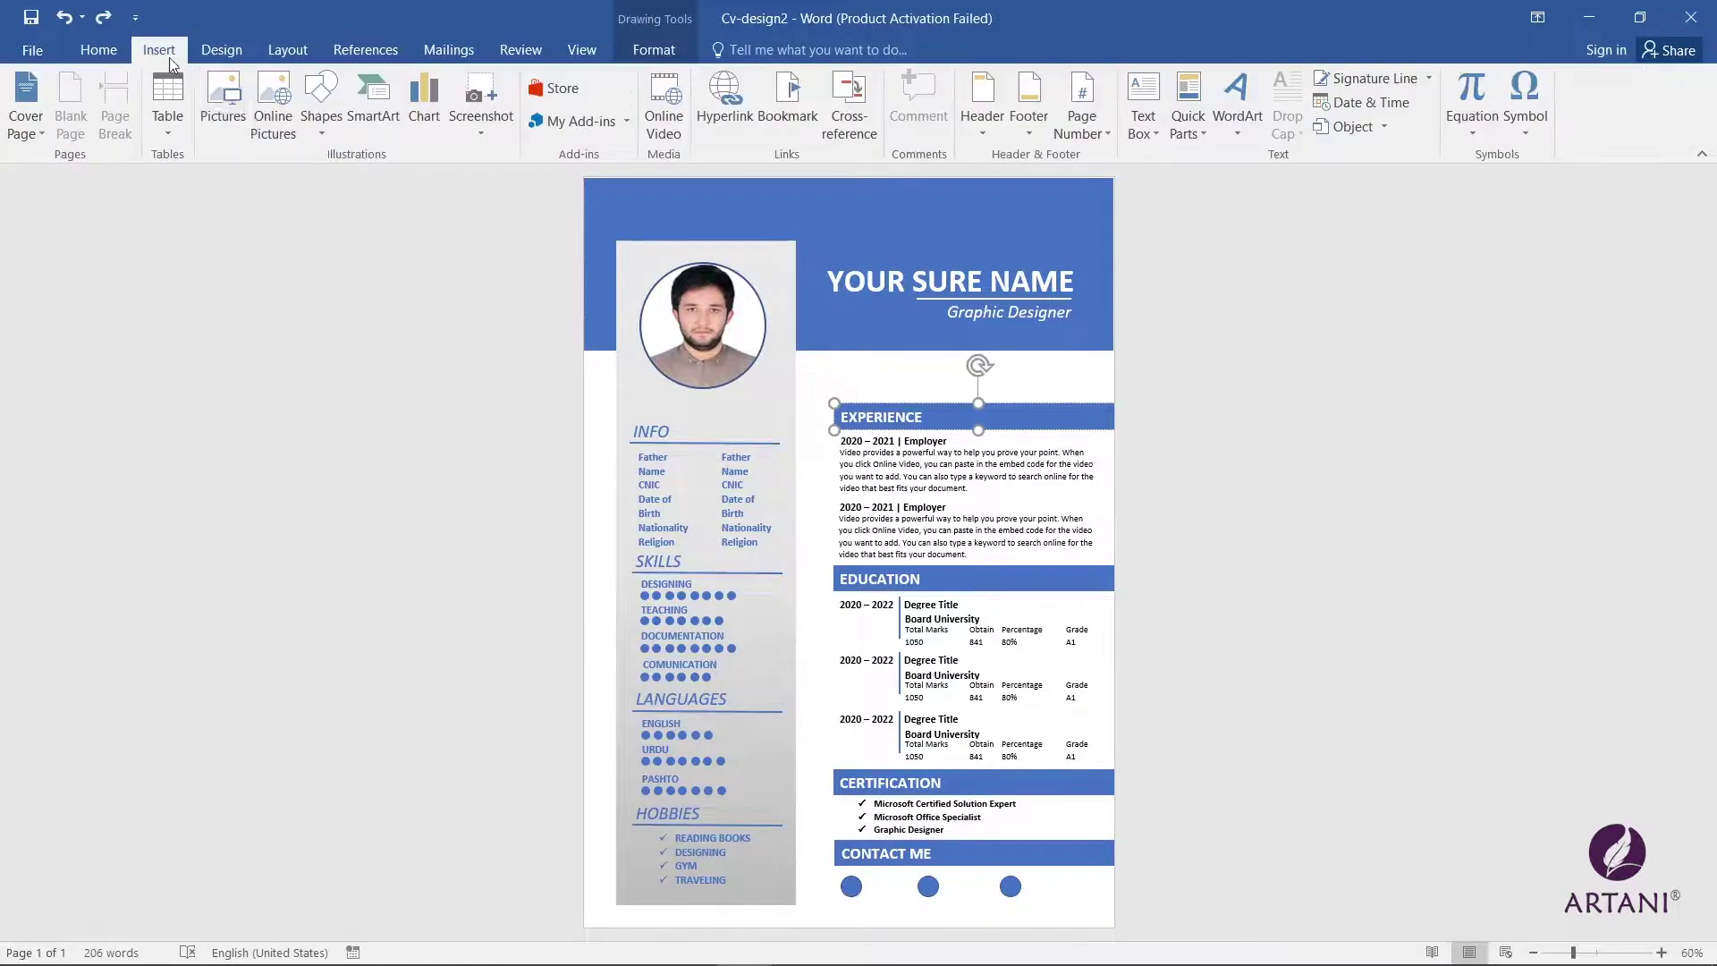
left_click(222, 103)
left_click(514, 322)
left_click(671, 503)
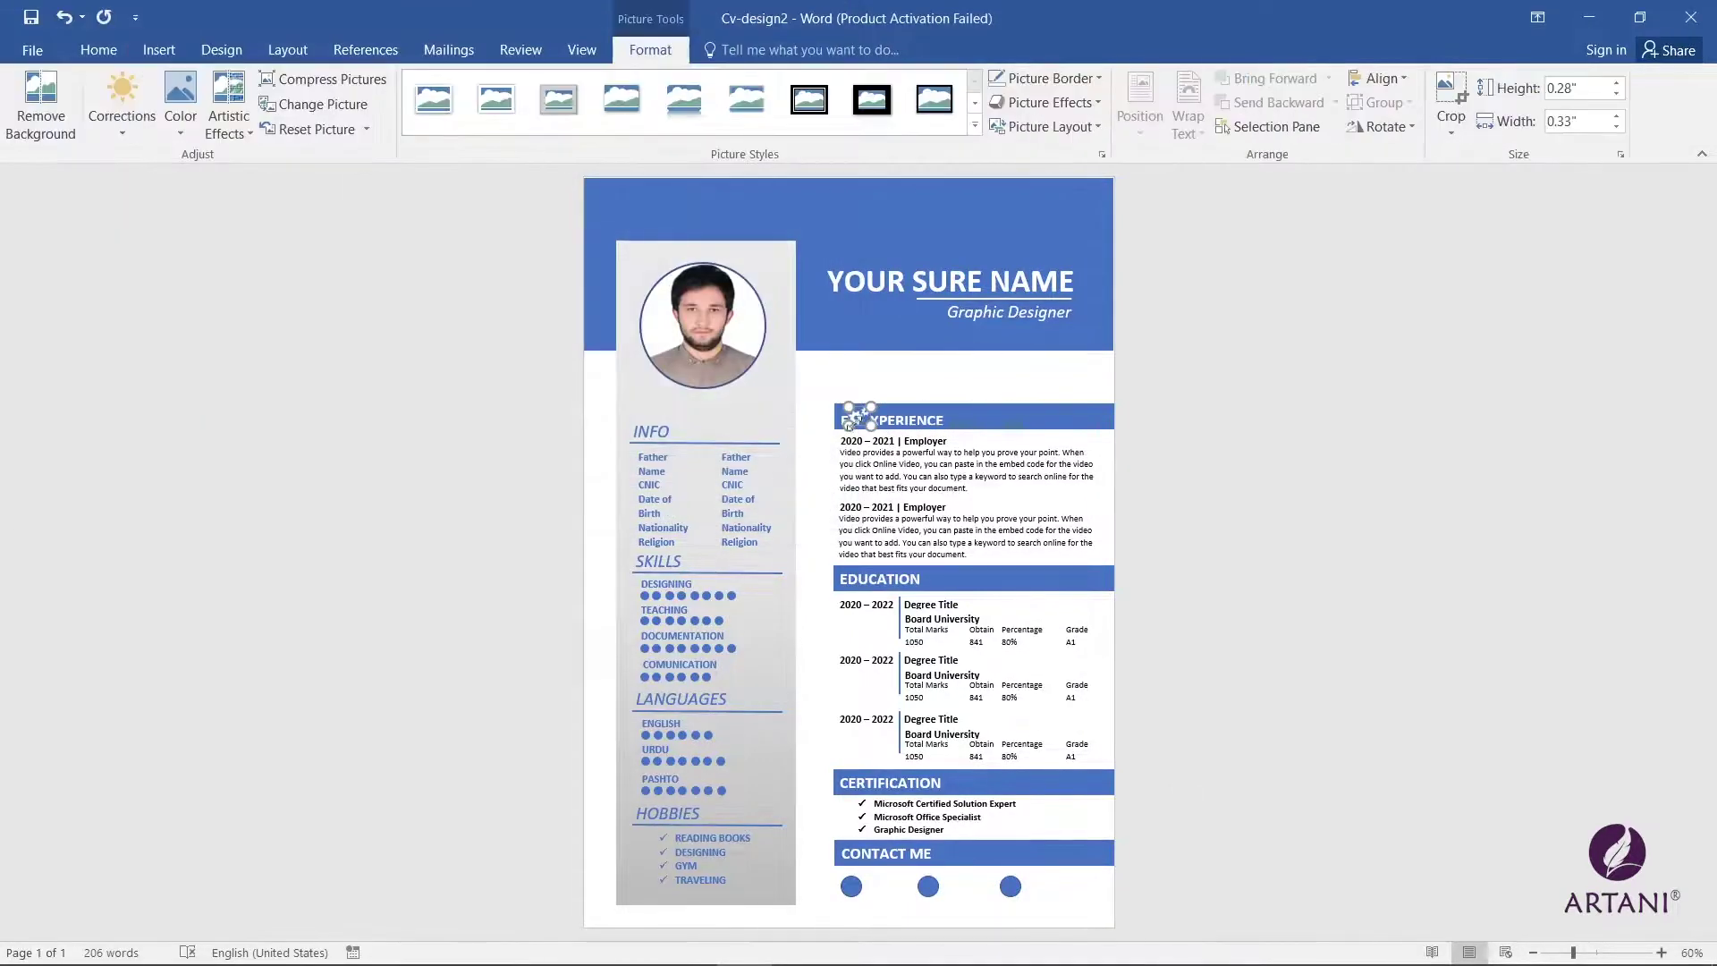
left_click_drag(849, 422, 851, 425)
left_click(1661, 952)
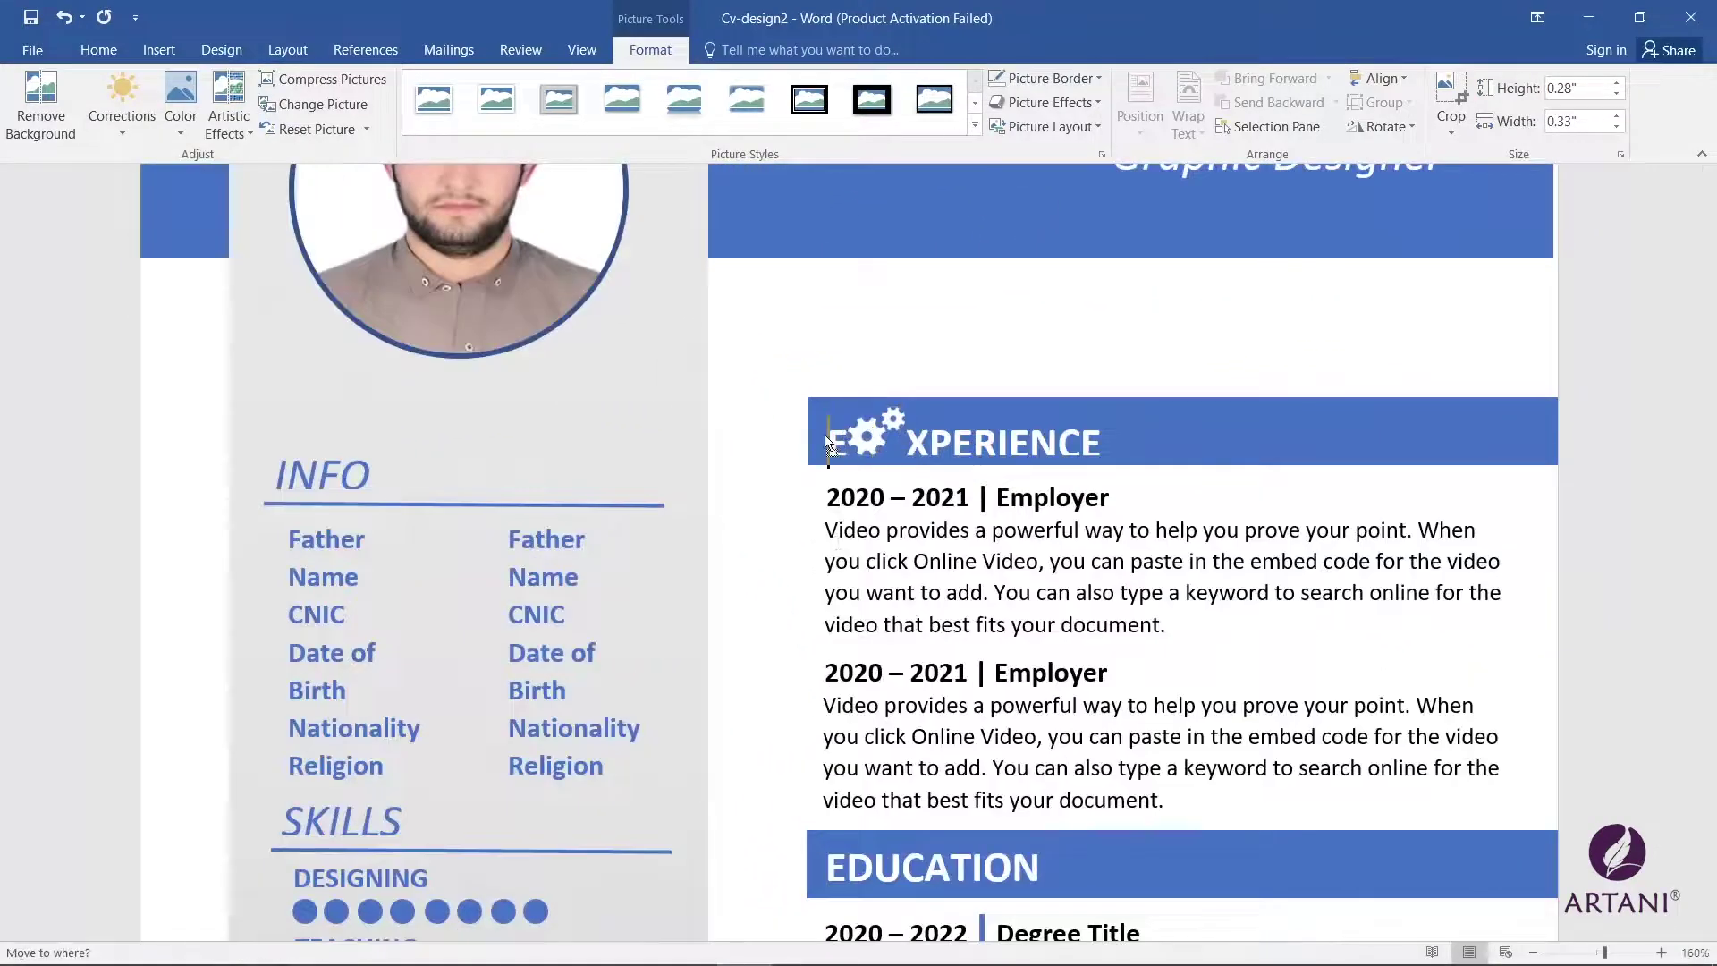
double_click(888, 431)
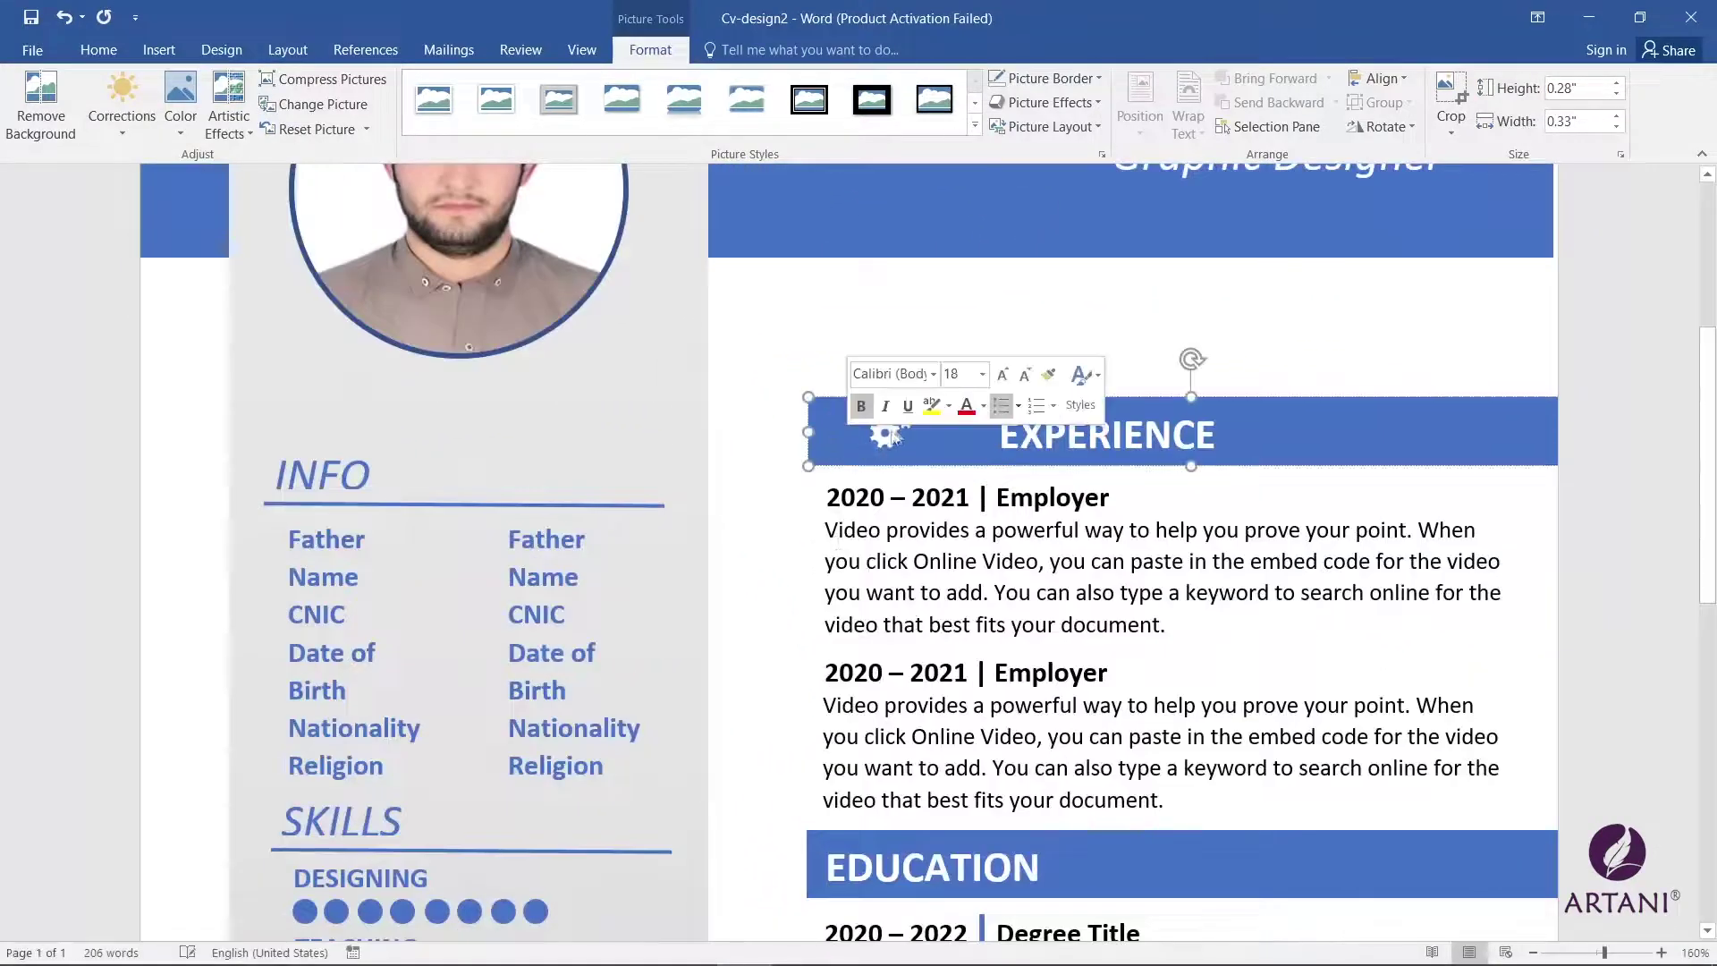
key("BackSpace")
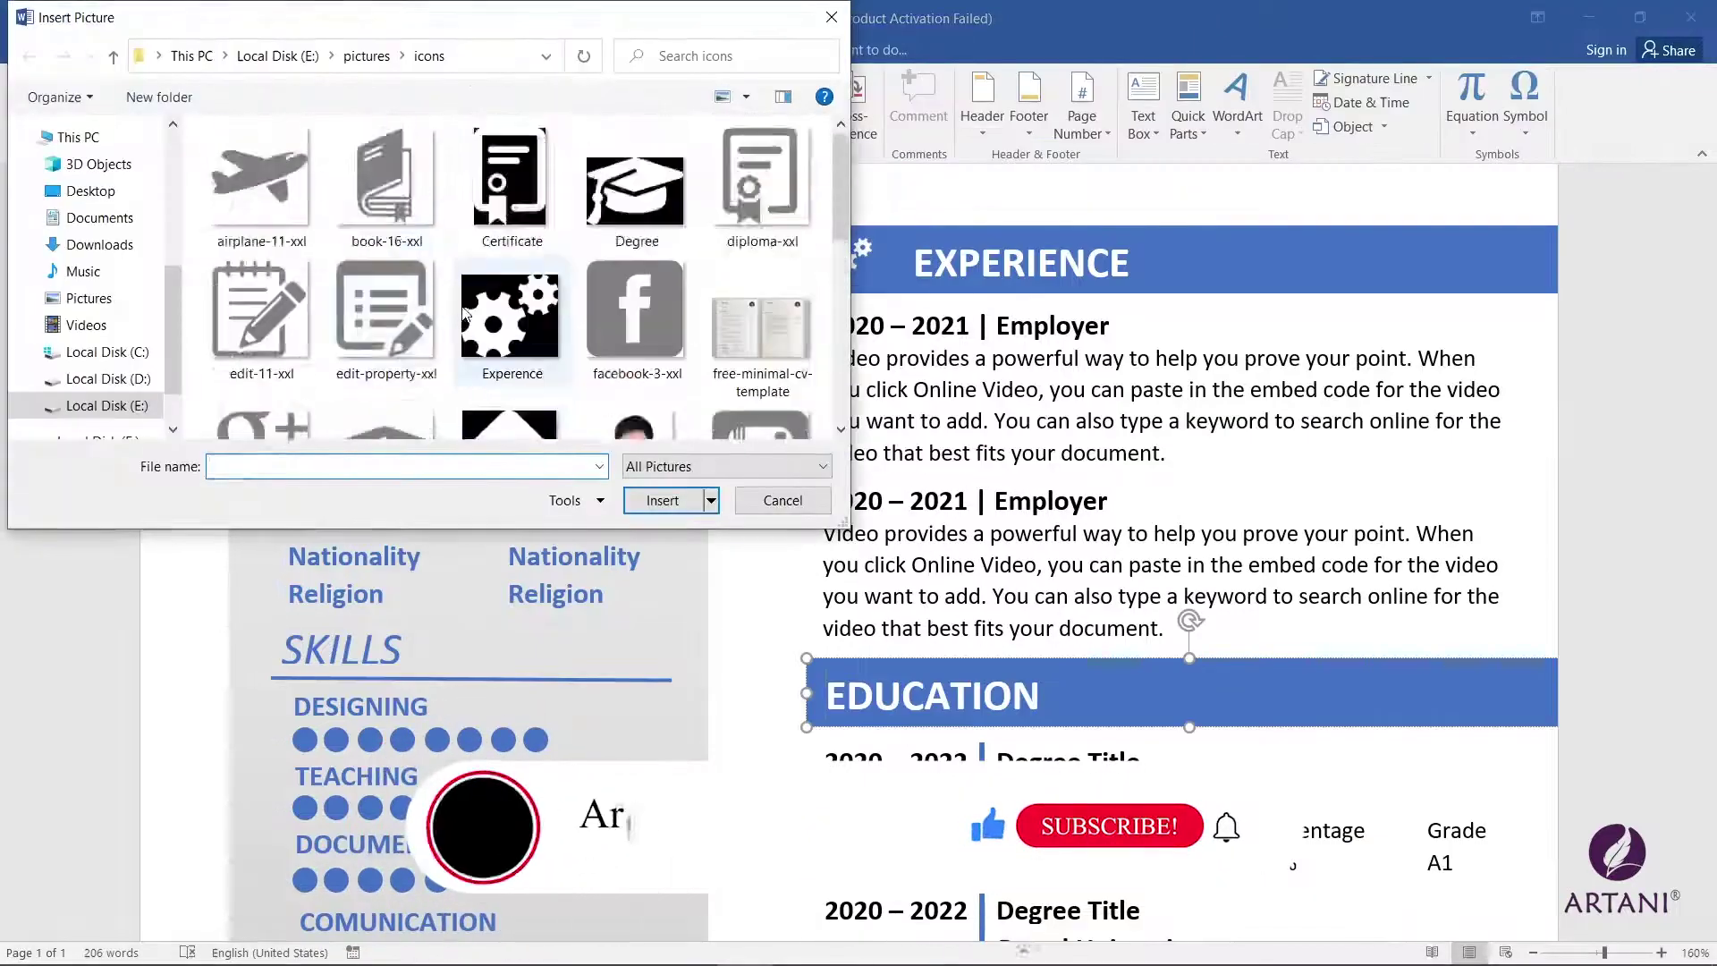
Step: Insert a graduation-cap icon into EDUCATION, shrink it to fit, and start typing a phone number
left_click(634, 190)
left_click(662, 499)
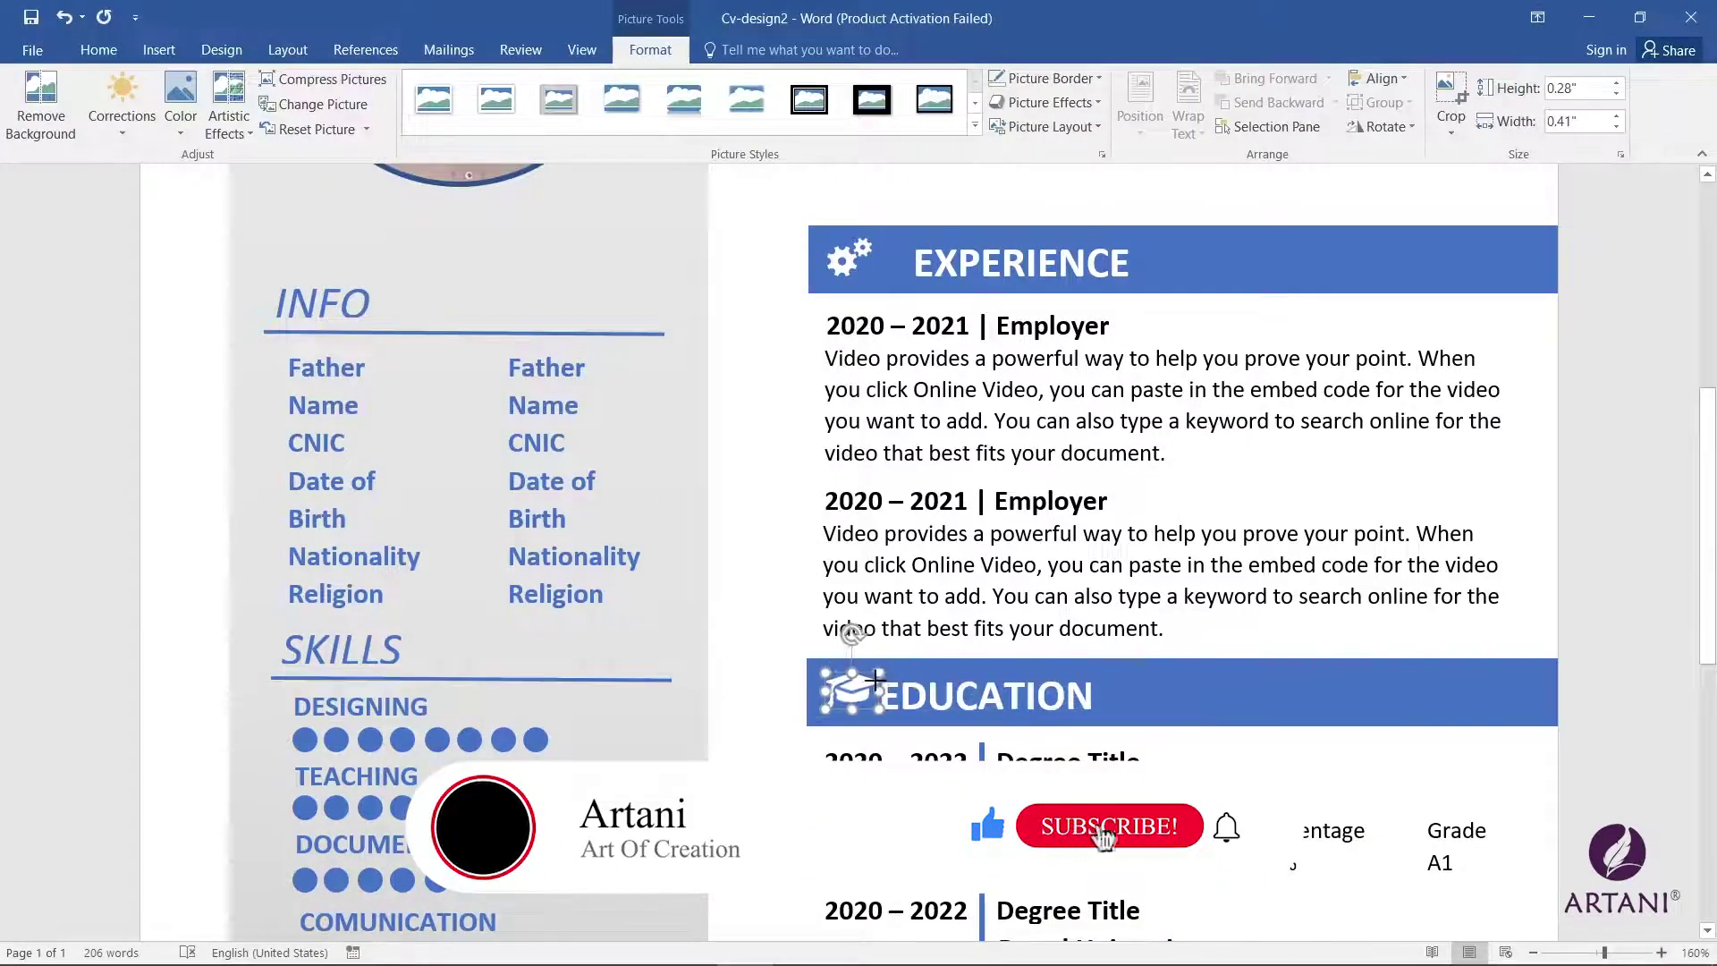
left_click_drag(875, 690, 819, 712)
left_click(819, 711)
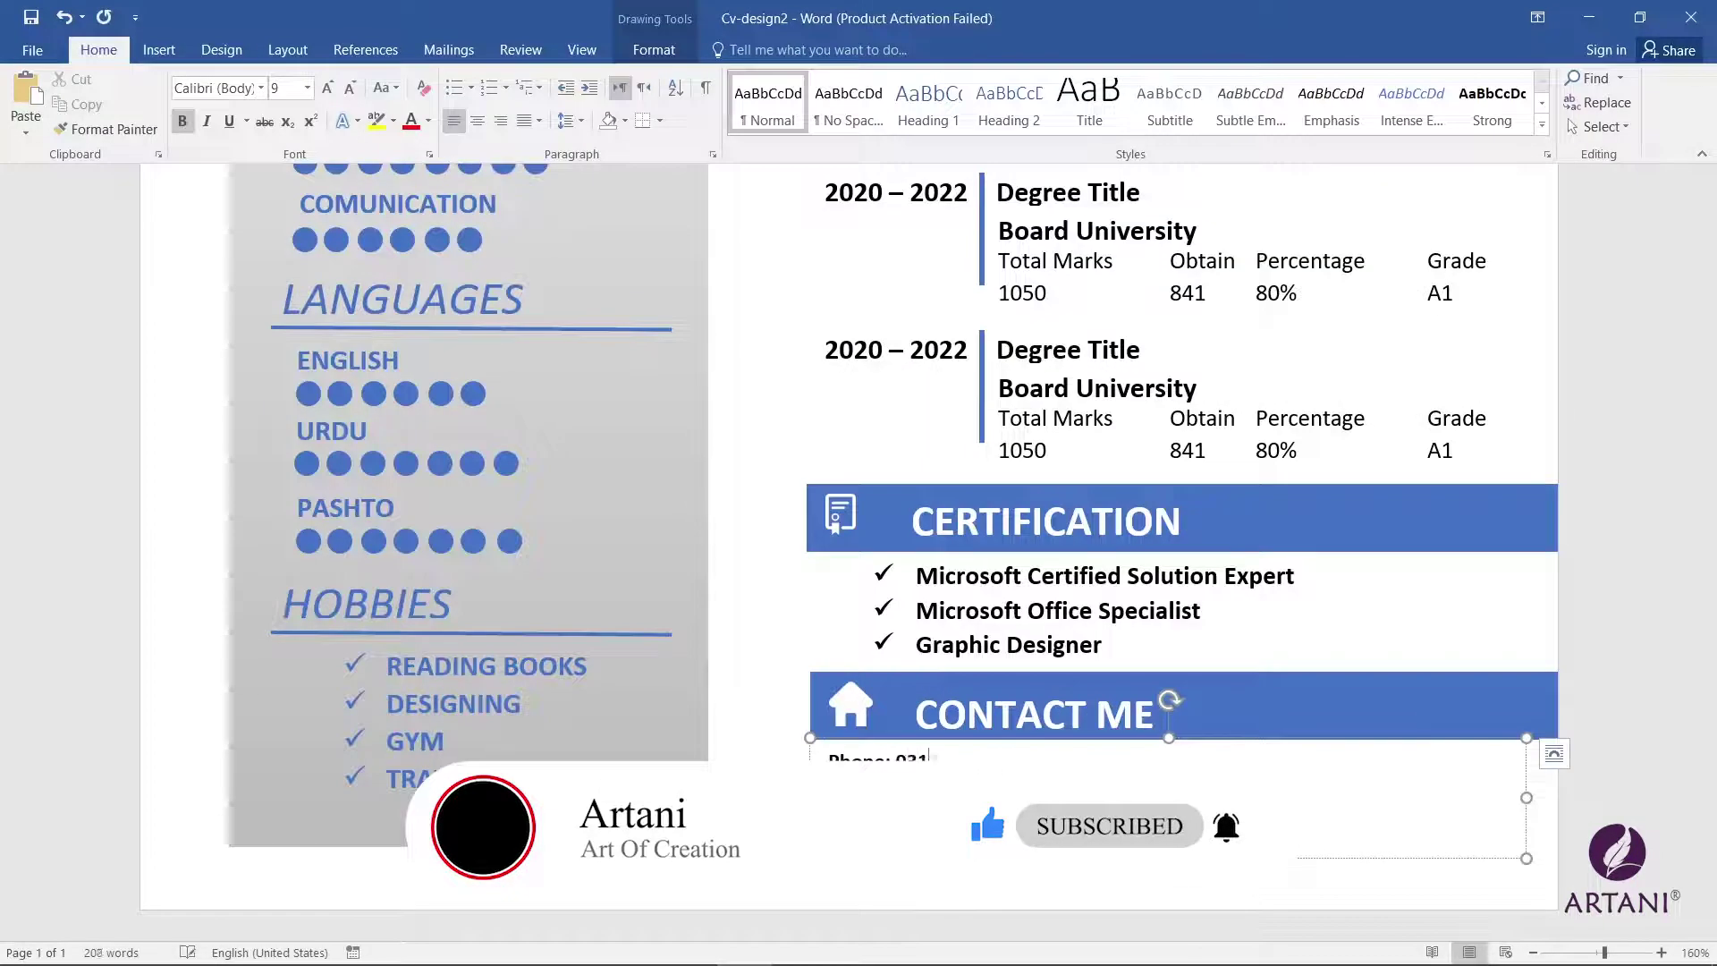
type("37070707")
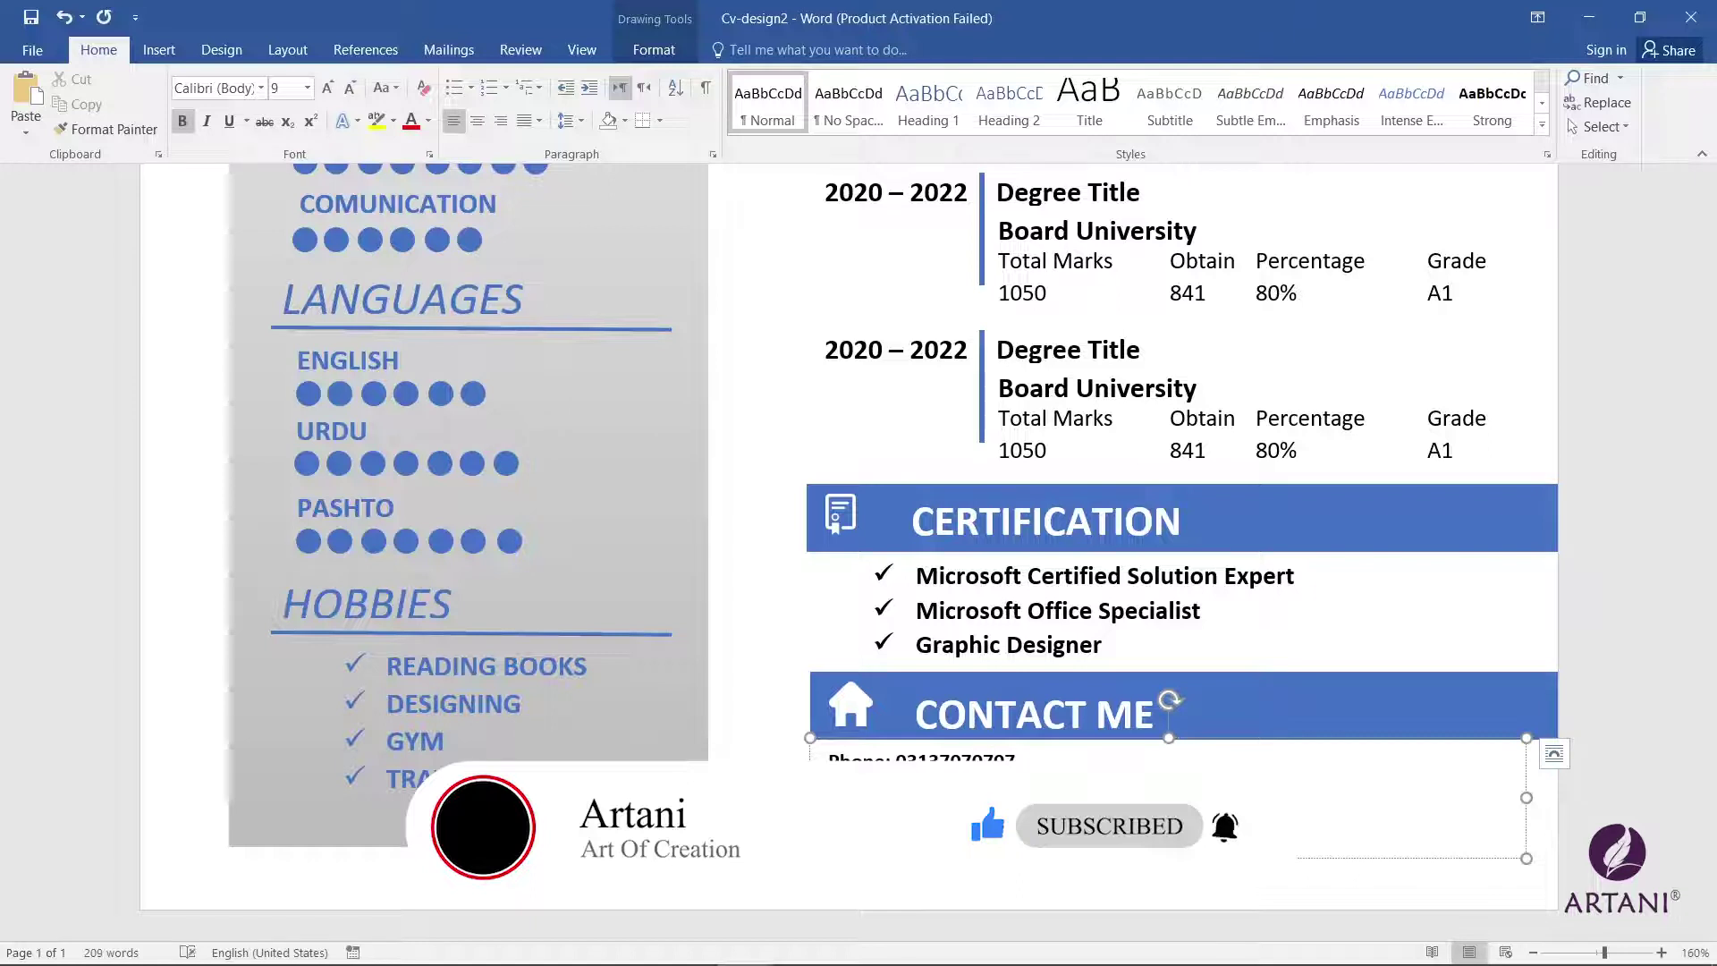
Step: Add an e-mail line below the phone number in the contact details box
key("Return")
type("E")
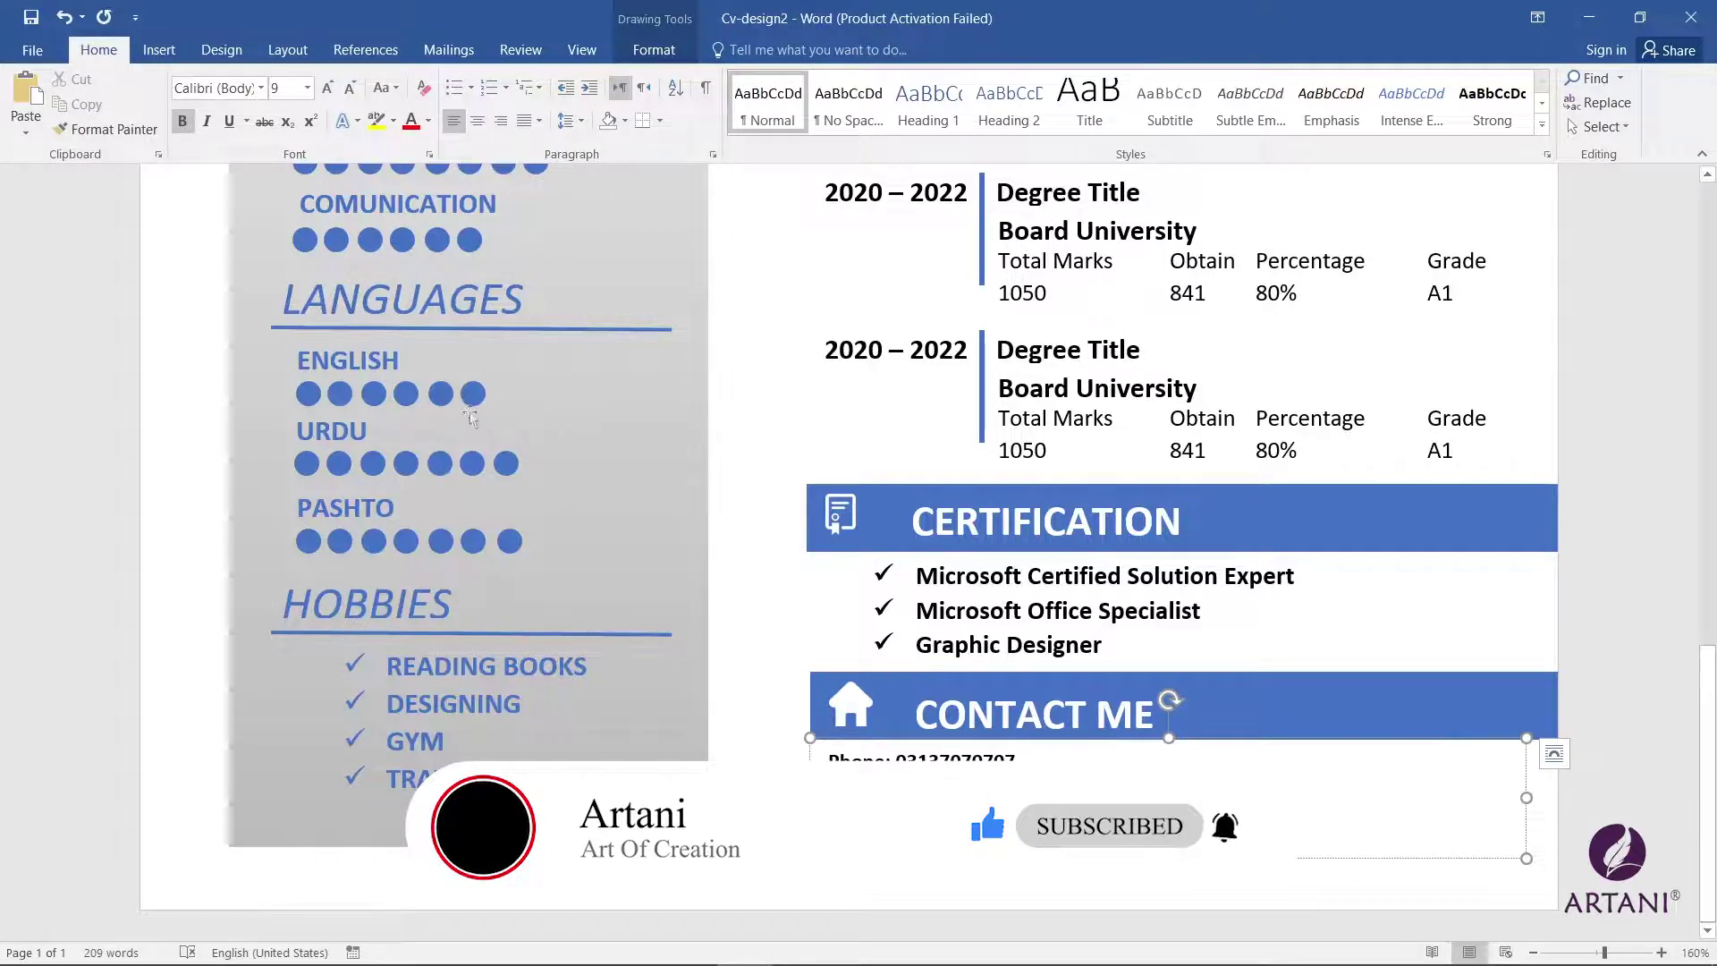
key("ctrl+a")
left_click(965, 738)
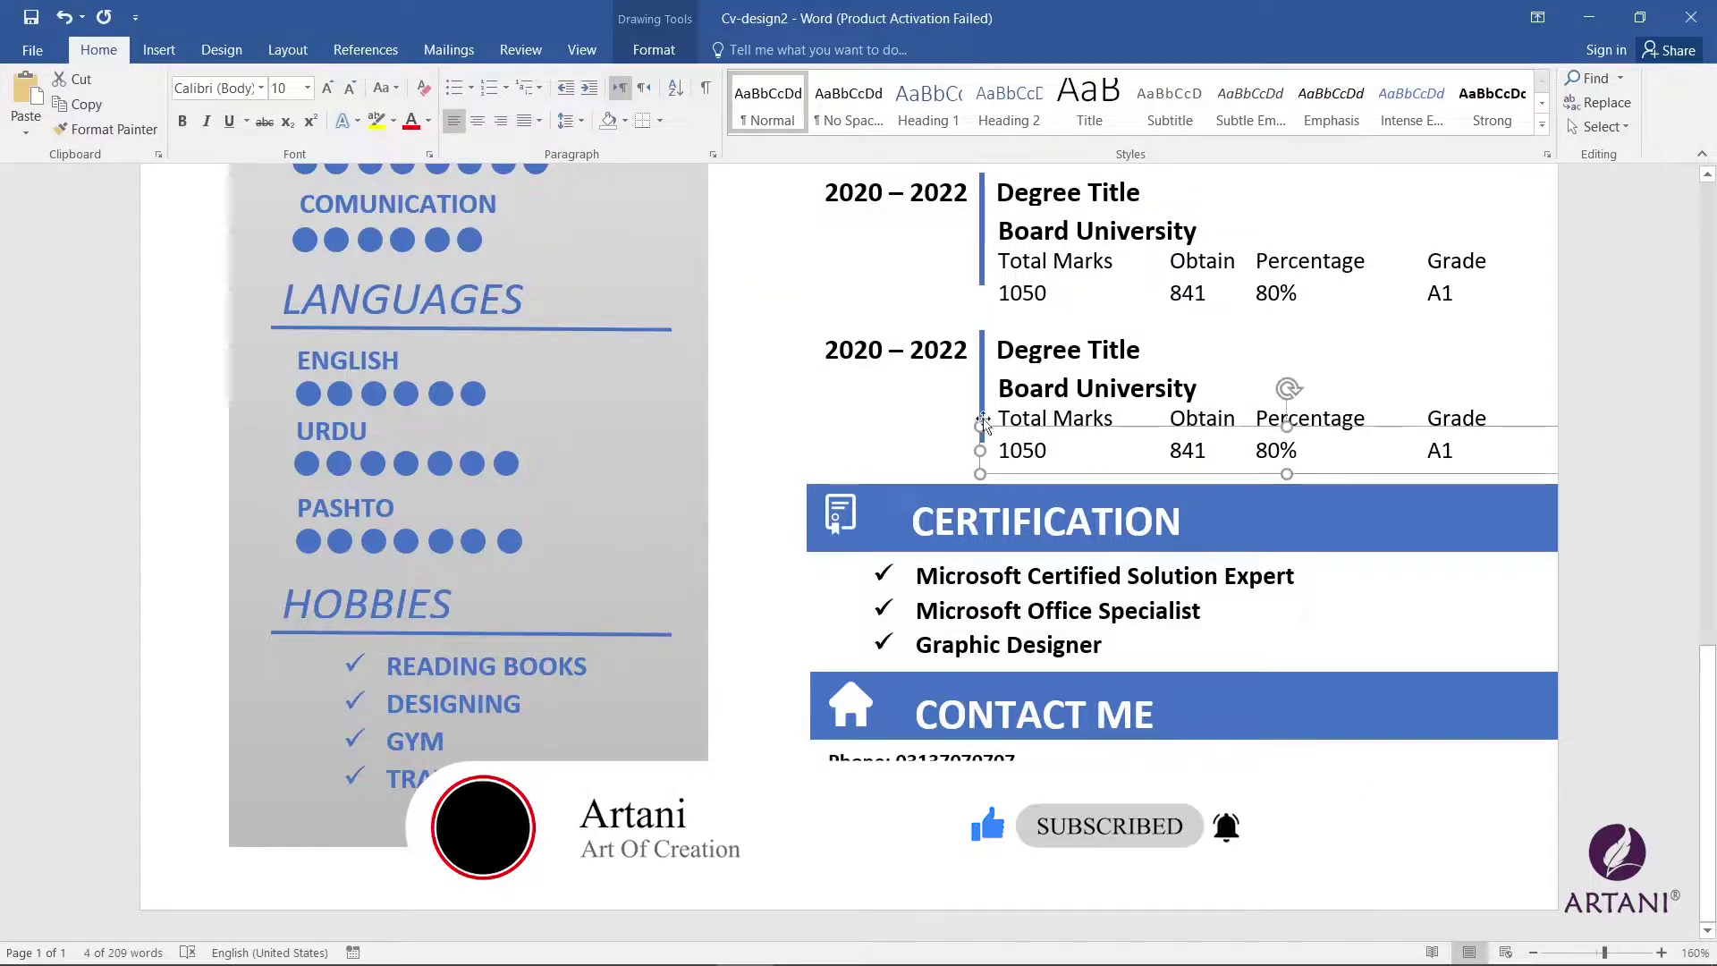
scroll(1287, 387, "up", 3)
left_click(983, 640)
scroll(983, 641, "down", 3)
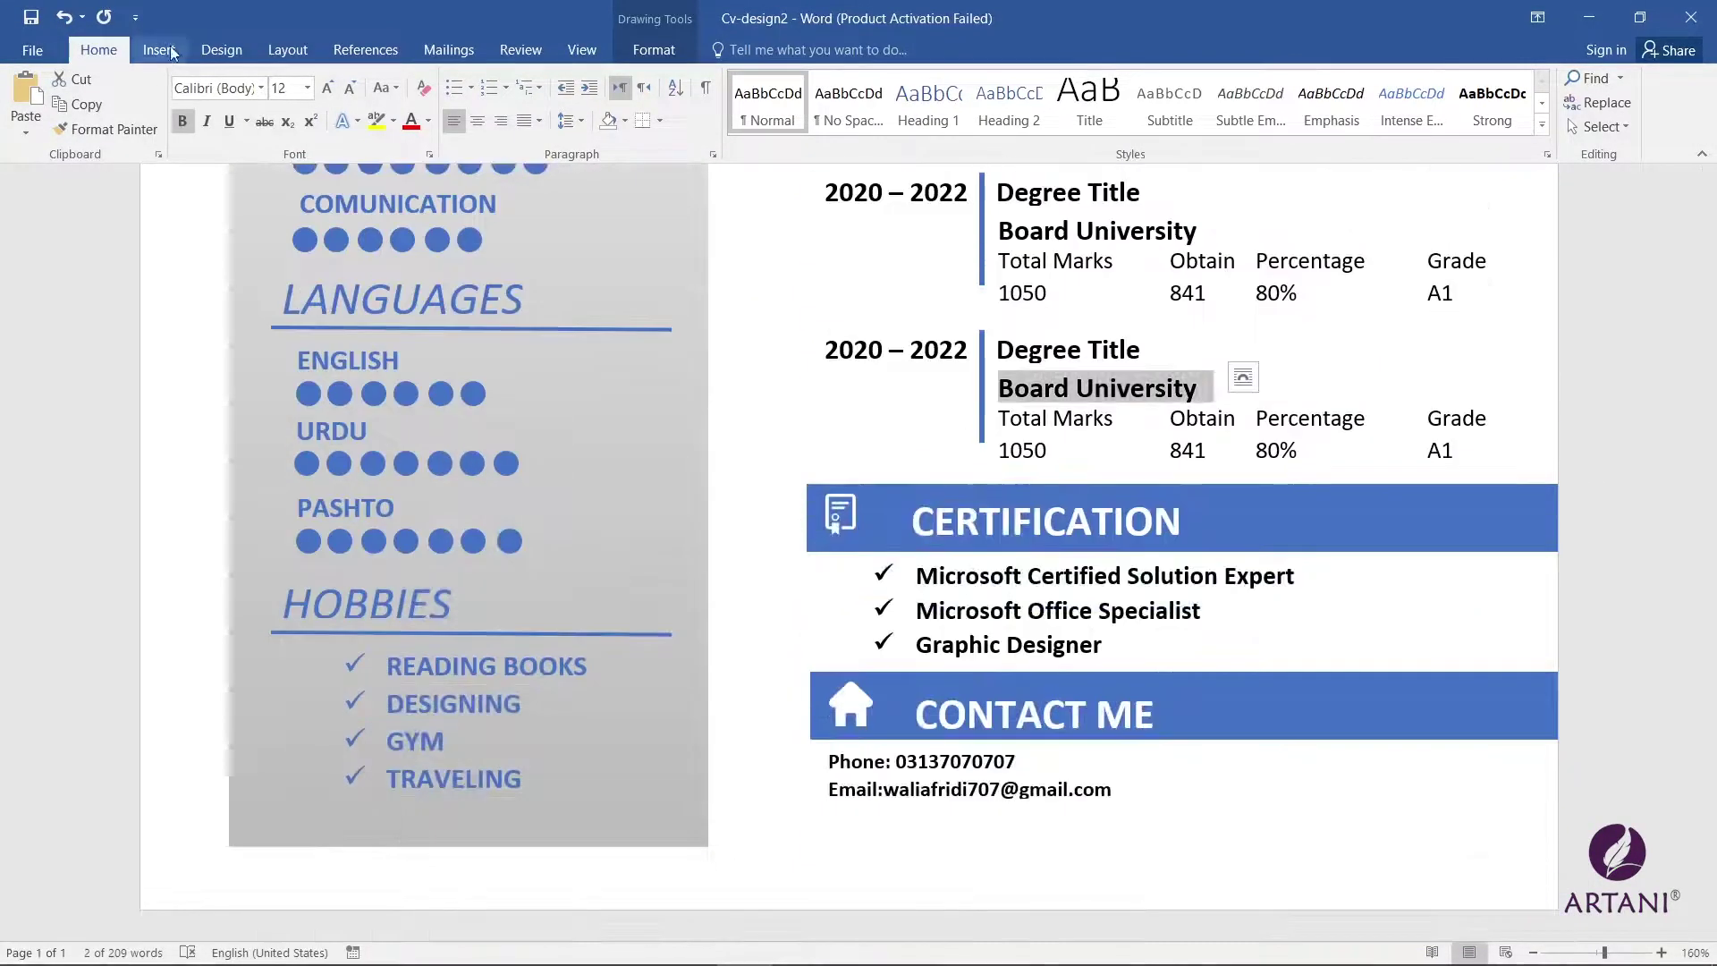
Step: Draw a vertical divider line beside the contact details and make it 2¼ pt thick
left_click(159, 49)
left_click(321, 115)
left_click(309, 179)
left_click_drag(1160, 747, 1164, 810)
left_click(550, 102)
mouse_move(537, 350)
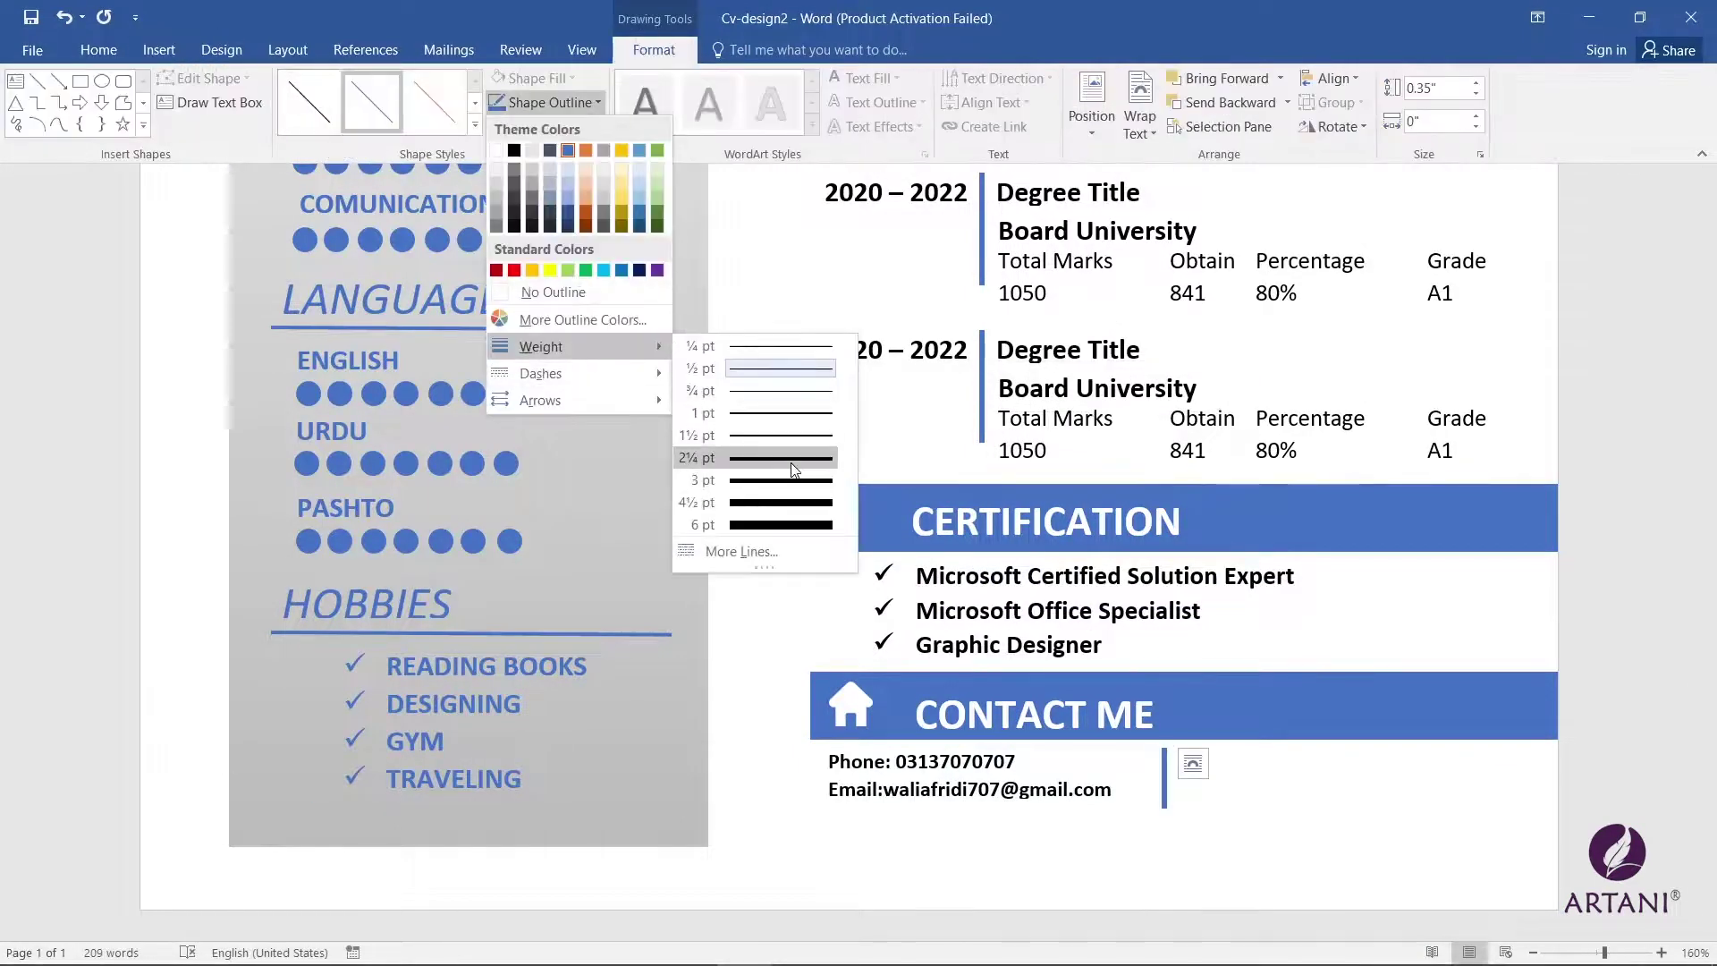
left_click(787, 470)
Step: Copy the contact box to the right of the divider and replace its text with the home address
left_click(973, 729)
left_click_drag(974, 730, 1331, 730)
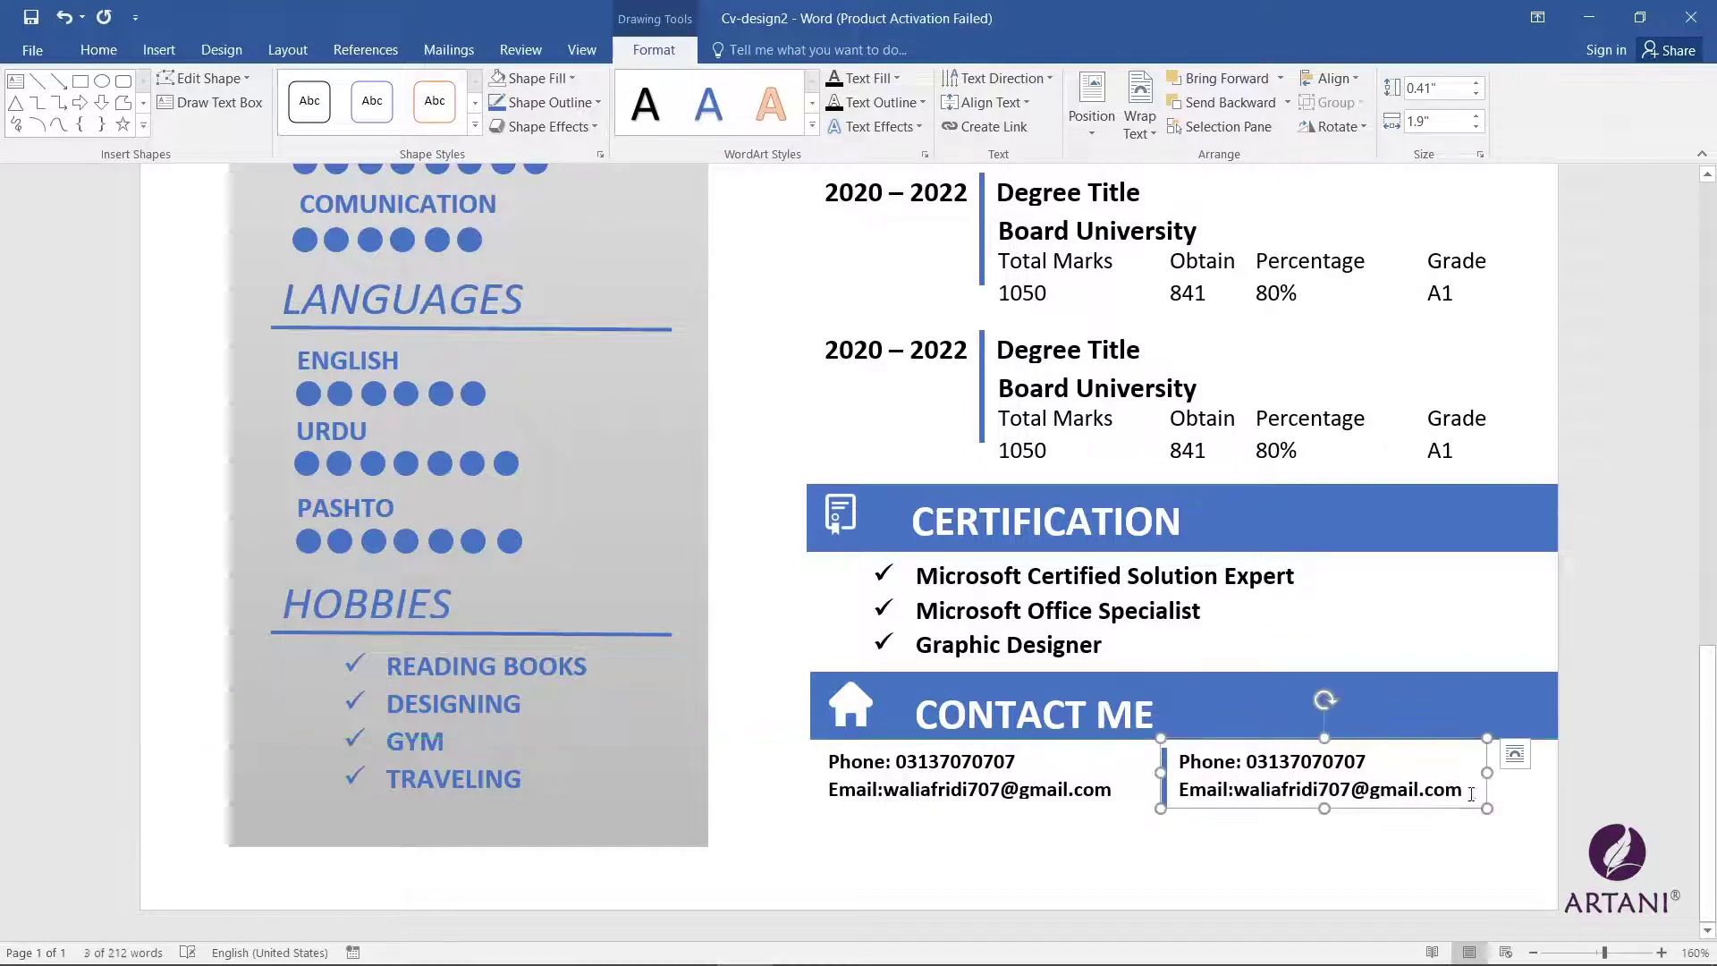
left_click(1194, 761)
key("ctrl+a")
type("Address")
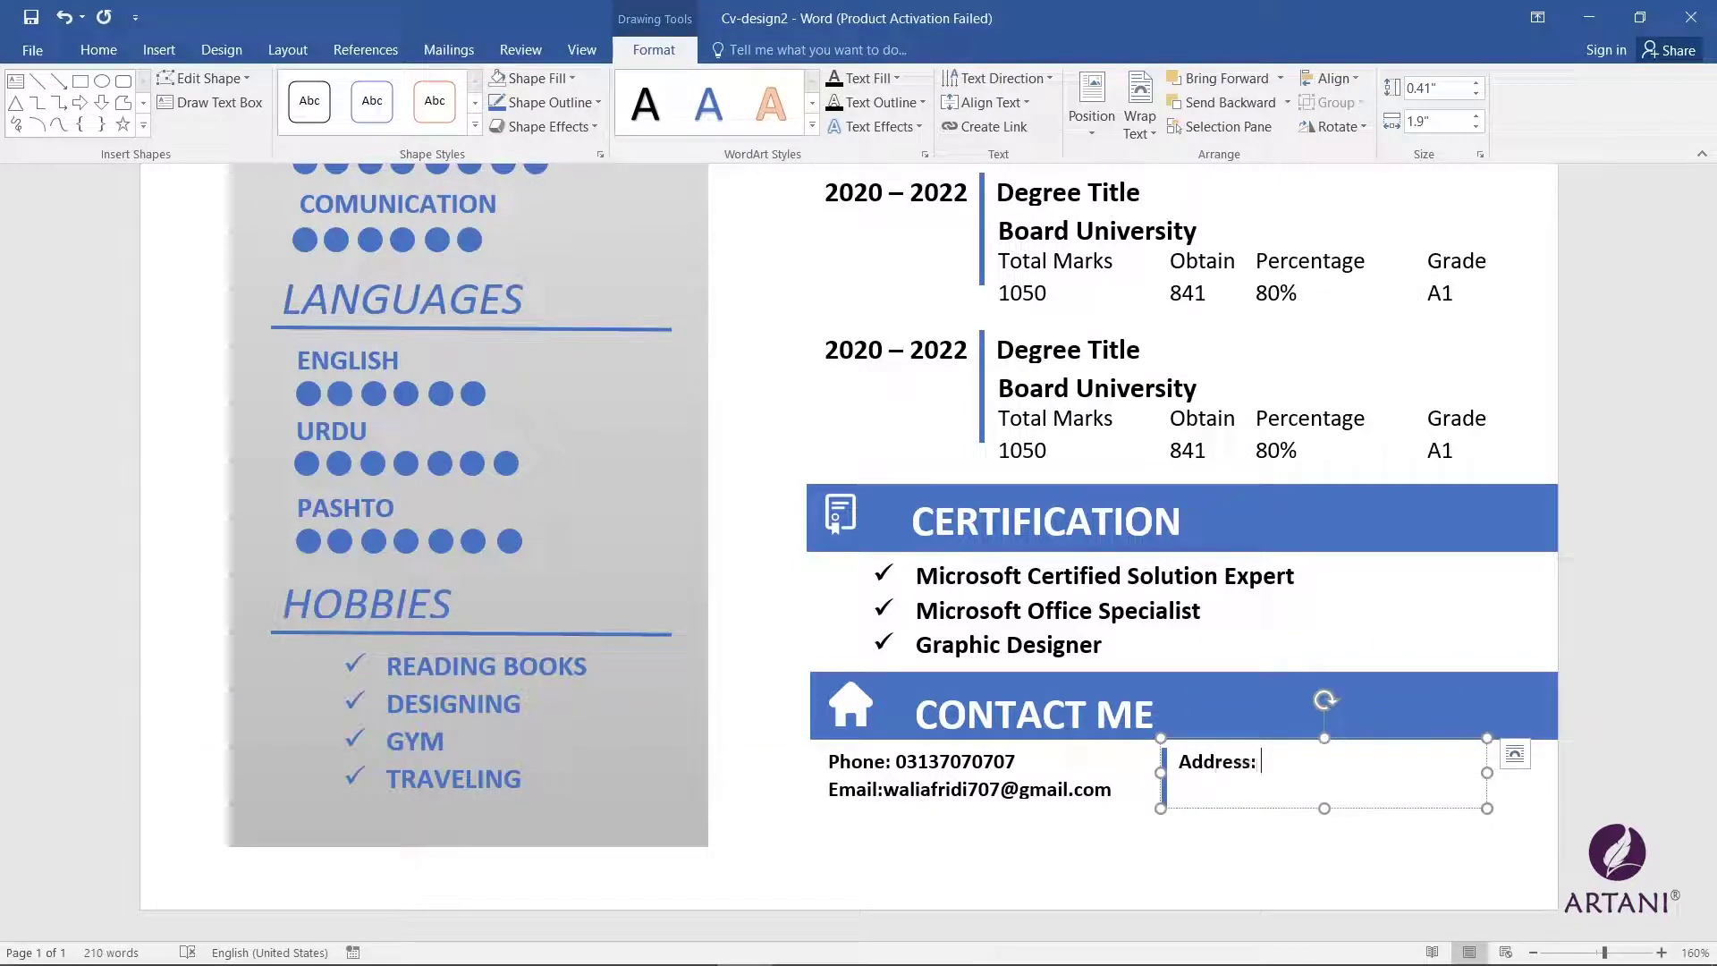
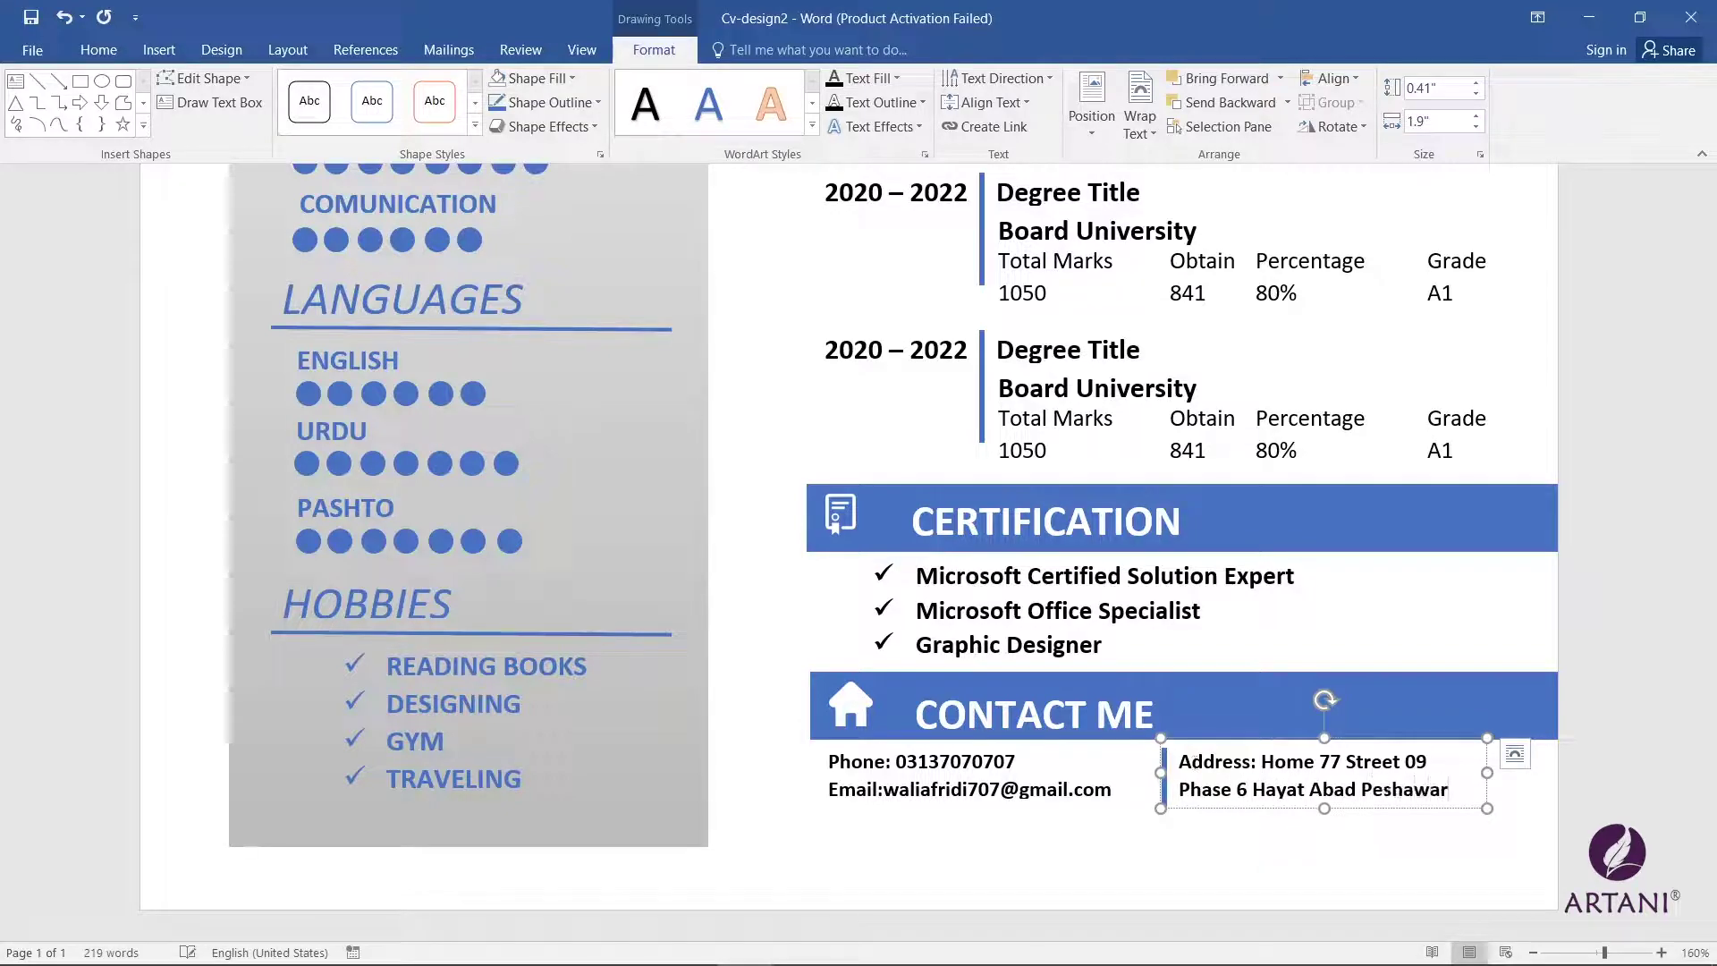
left_click(1109, 860)
scroll(1194, 823, "down", 10)
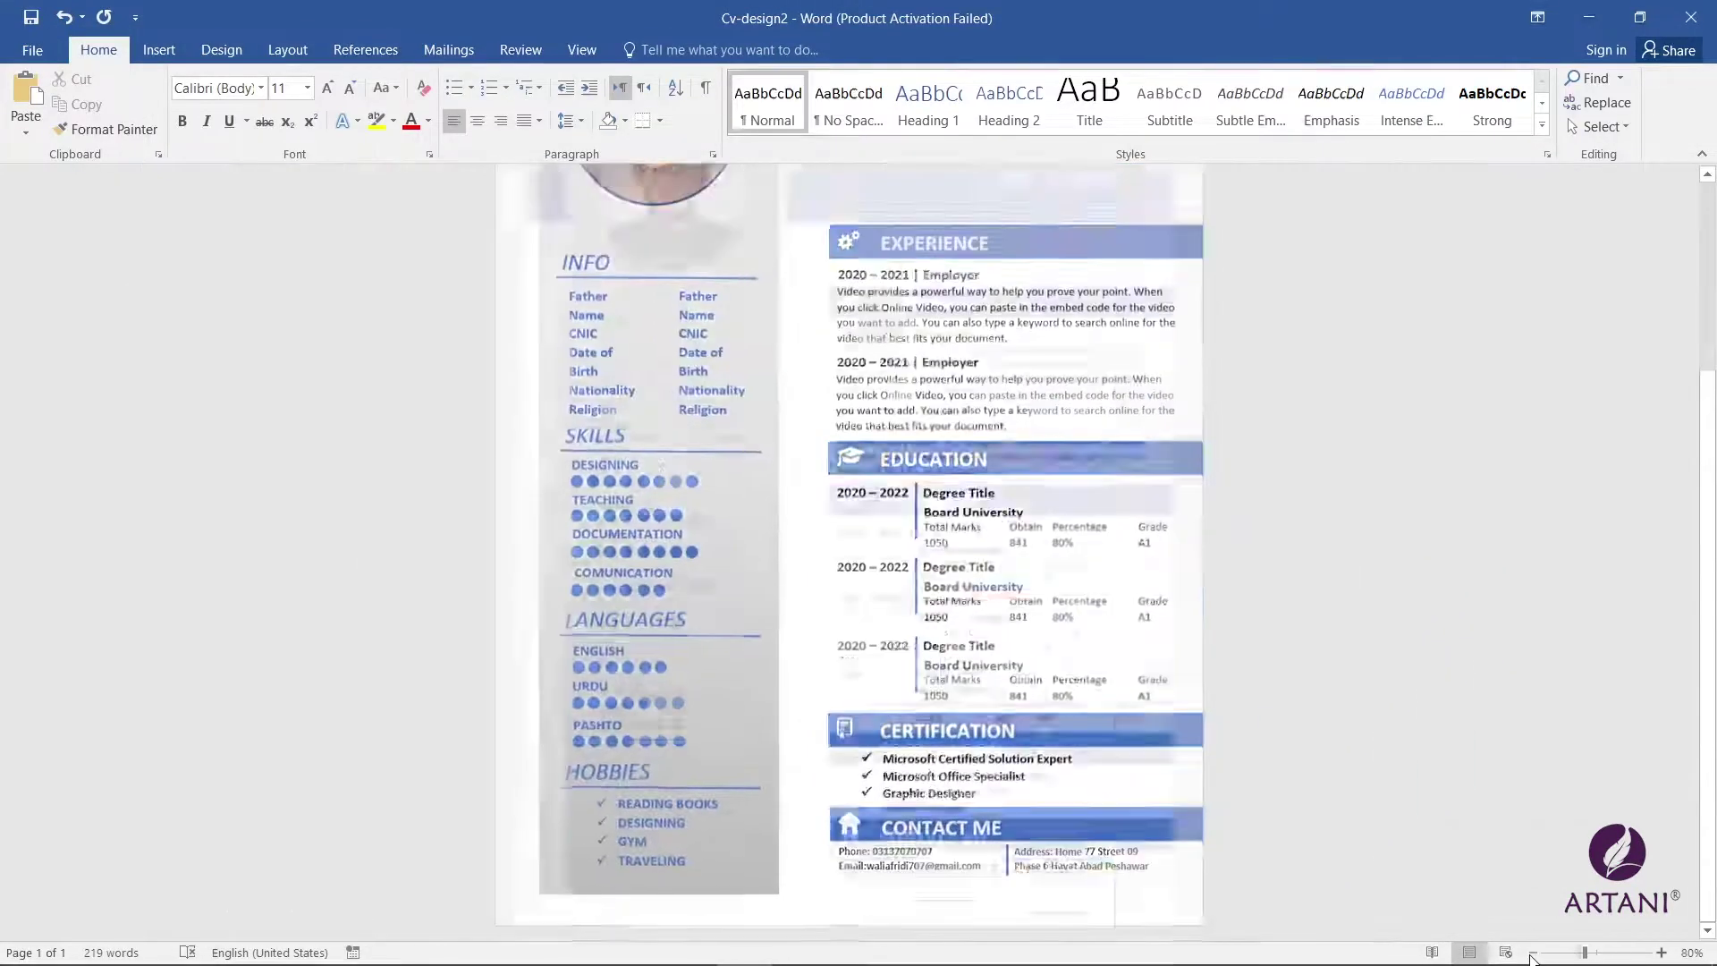